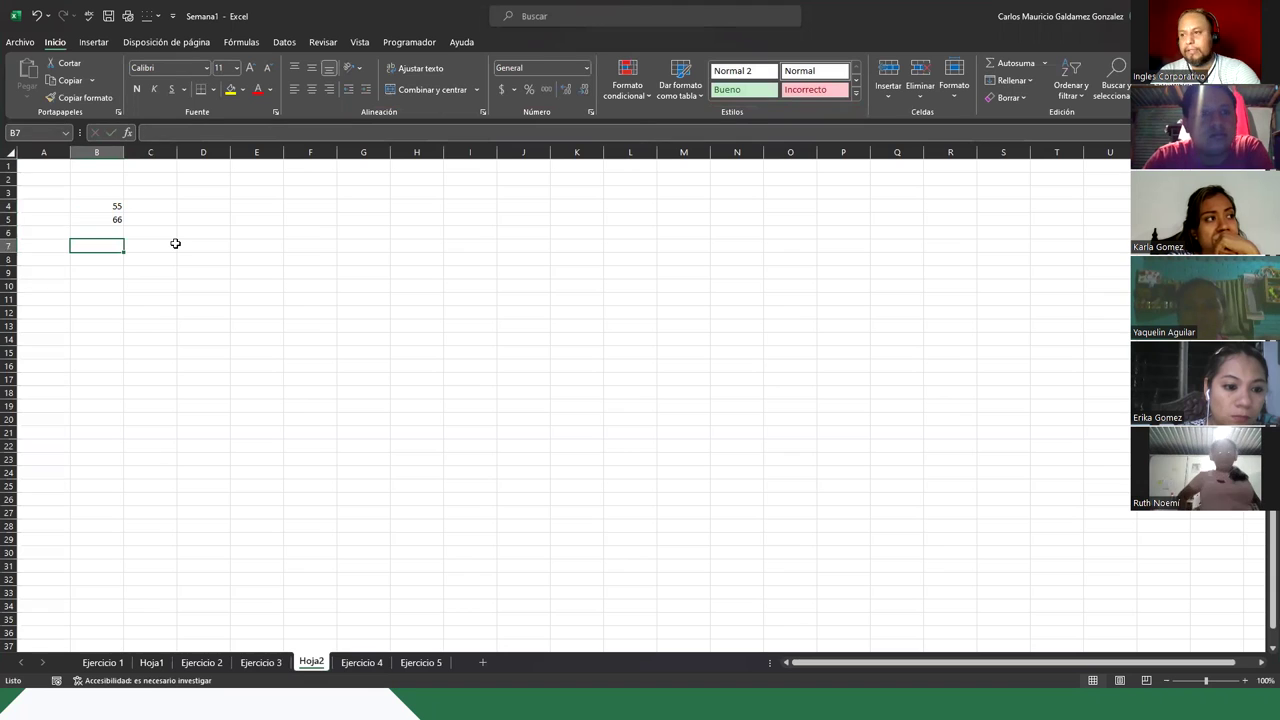
- Enter 77, 34, 56, 23, 78 and 89 down column B in cells B6 to B11
text(77)
key(Return)
text(34)
key(Return)
text(56)
key(Return)
text(23)
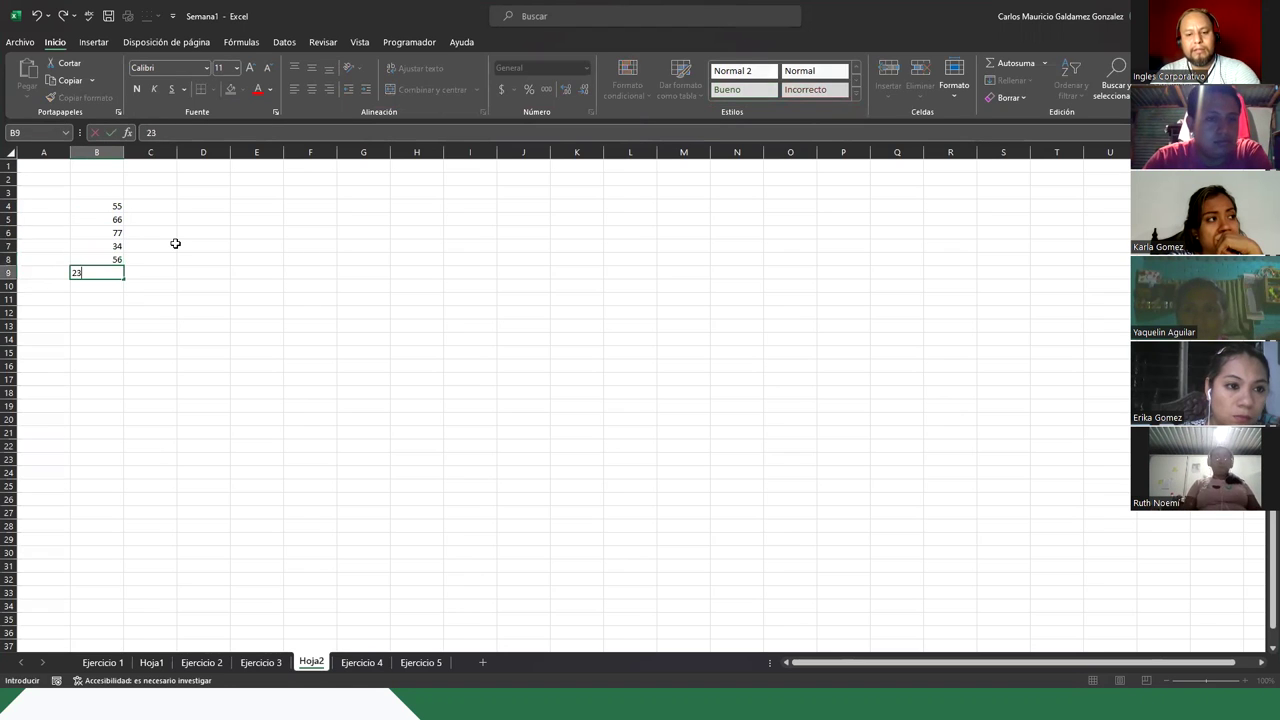
key(Return)
text(78)
key(Return)
text(89)
key(Return)
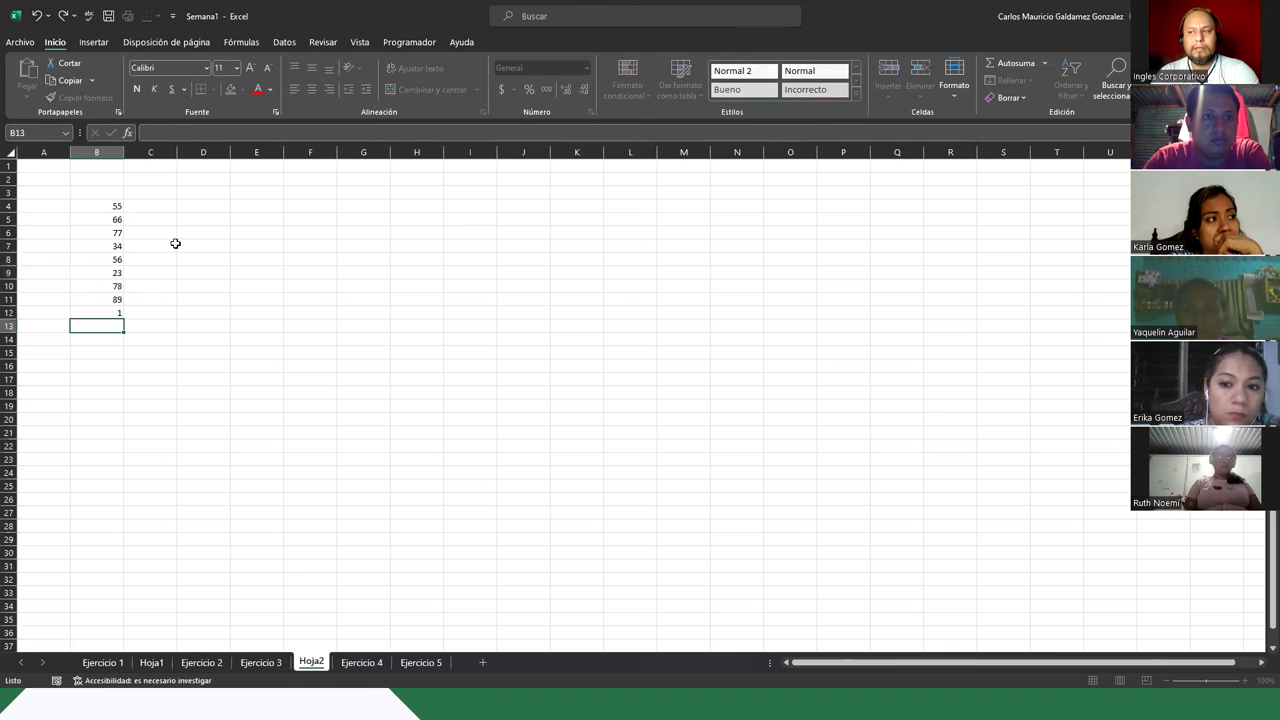
- Continue column B with 100, 98, 34 and 56 in cells B12 to B15
text(100)
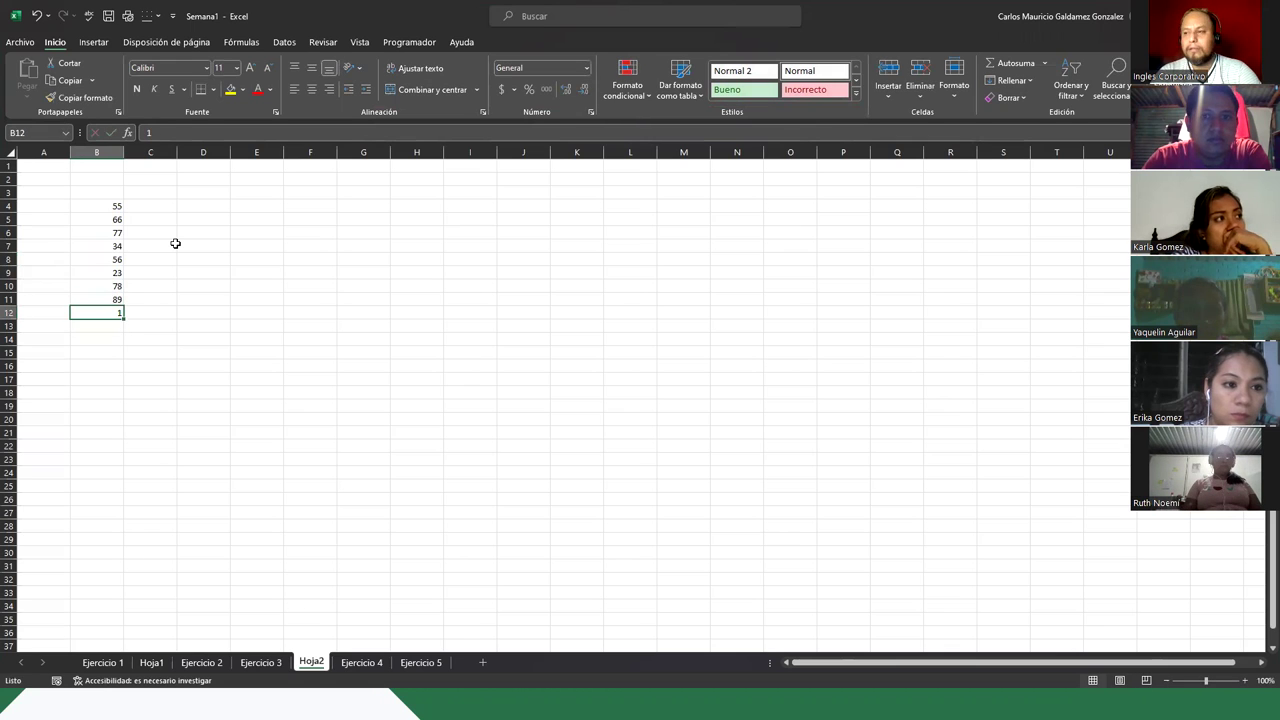
key(Return)
text(989)
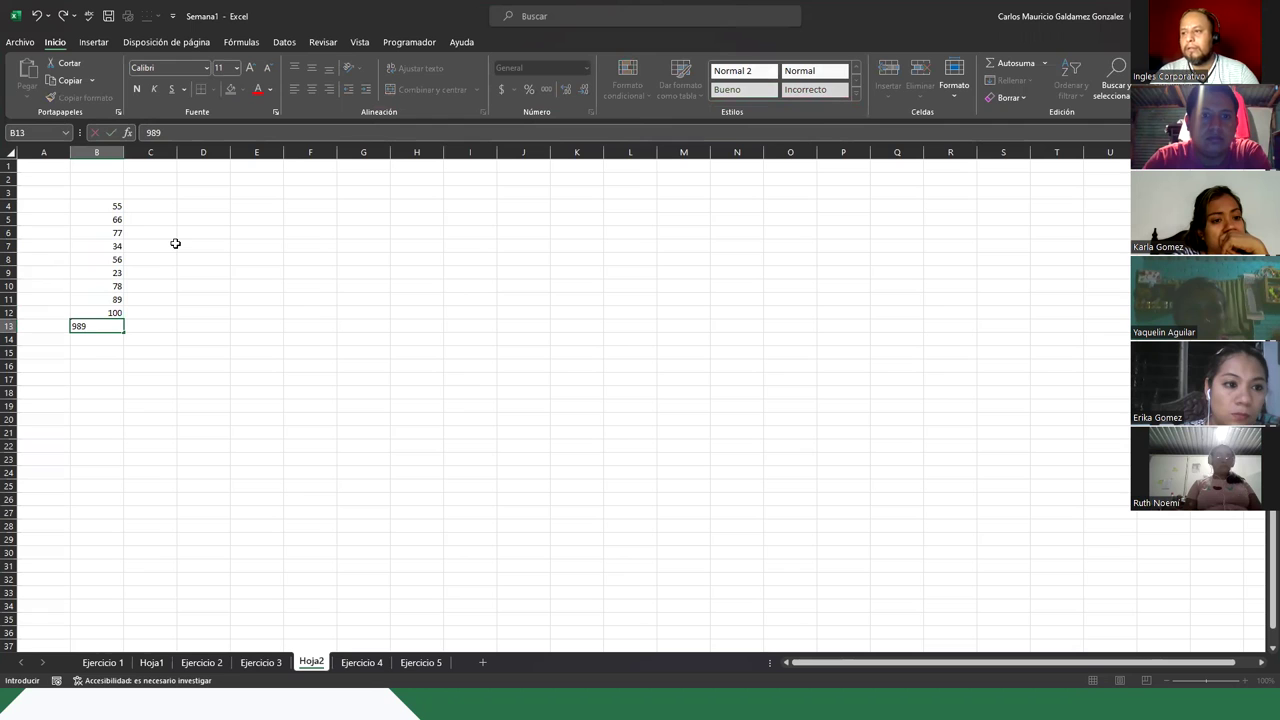
key(BackSpace)
key(Return)
text(34)
key(Return)
text(56)
- Move the last two values of column B, cells B14:B15, to C4:C5
click(108, 206)
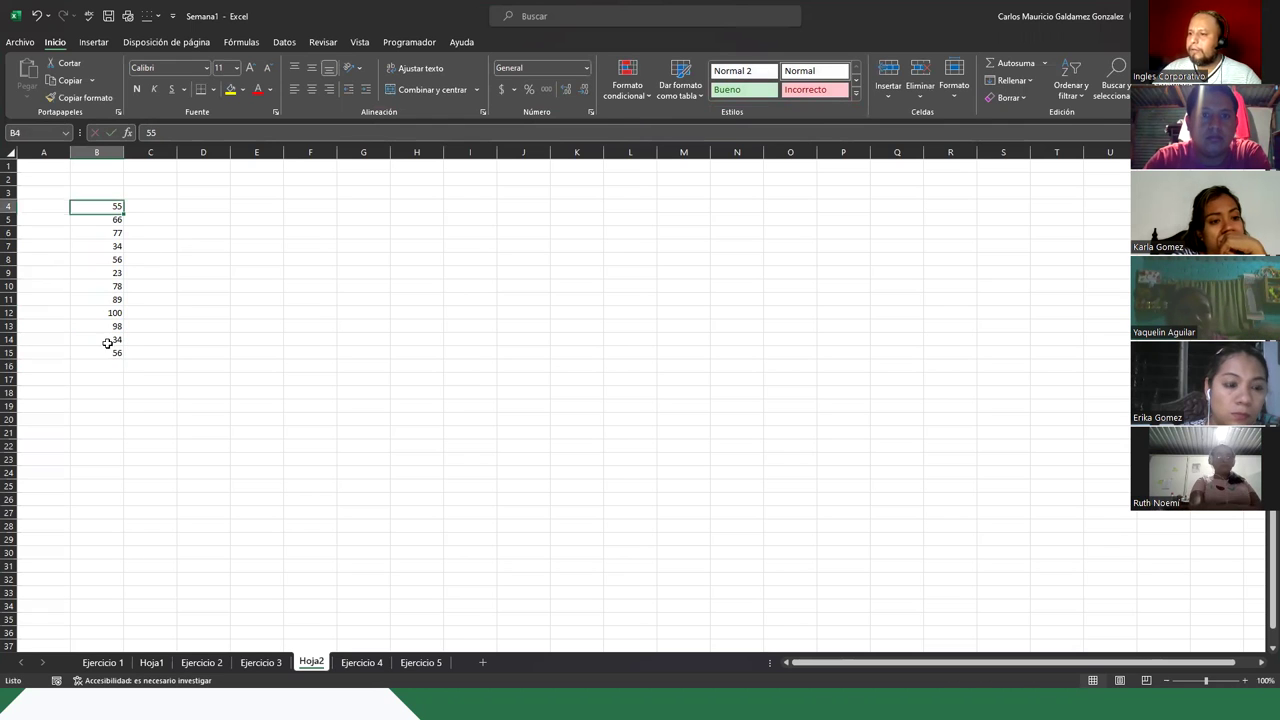
shift+click(107, 354)
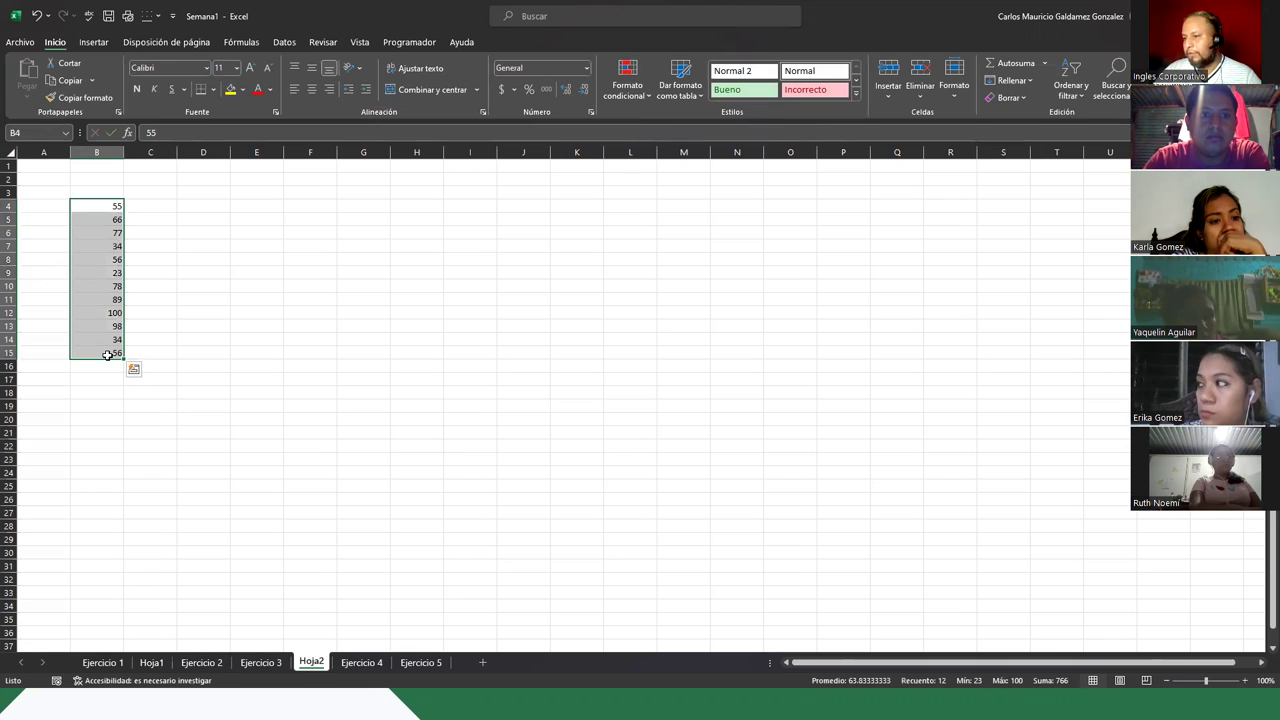
drag(107, 340, 160, 205)
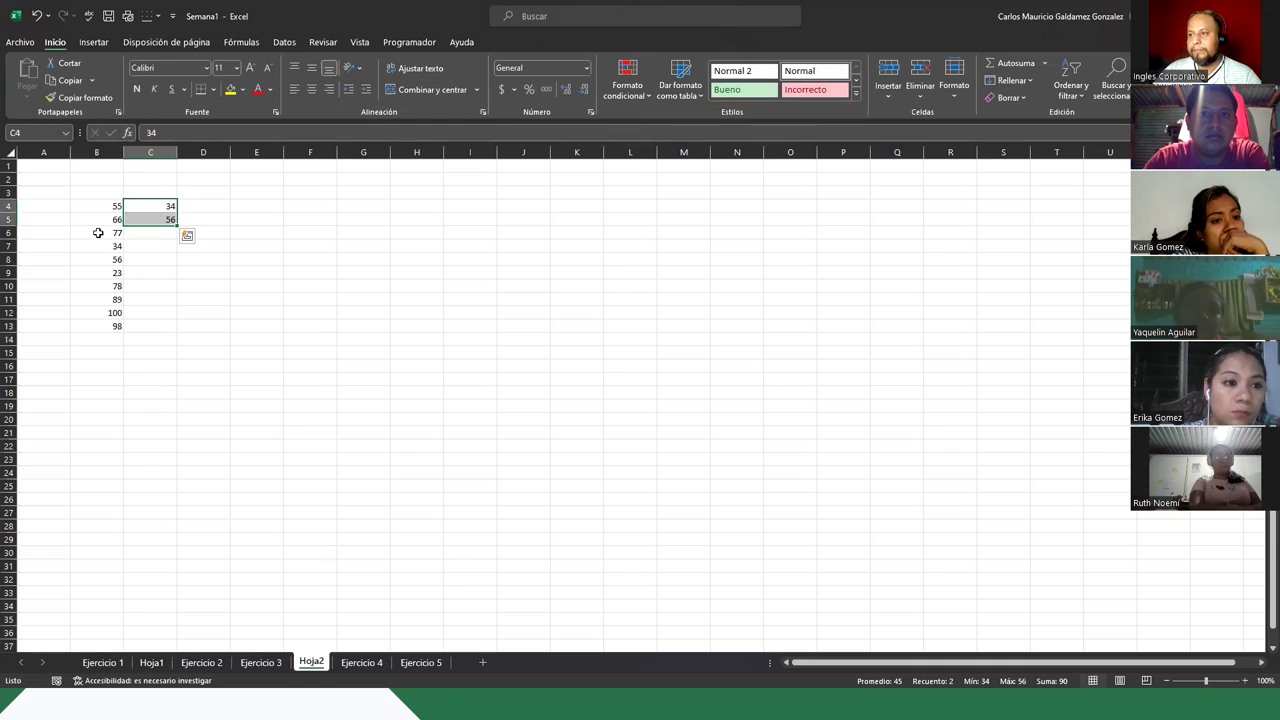
- Copy the values of B6:B11 into column C starting at cell C6
drag(98, 233, 100, 298)
key(ctrl+c)
key(Right)
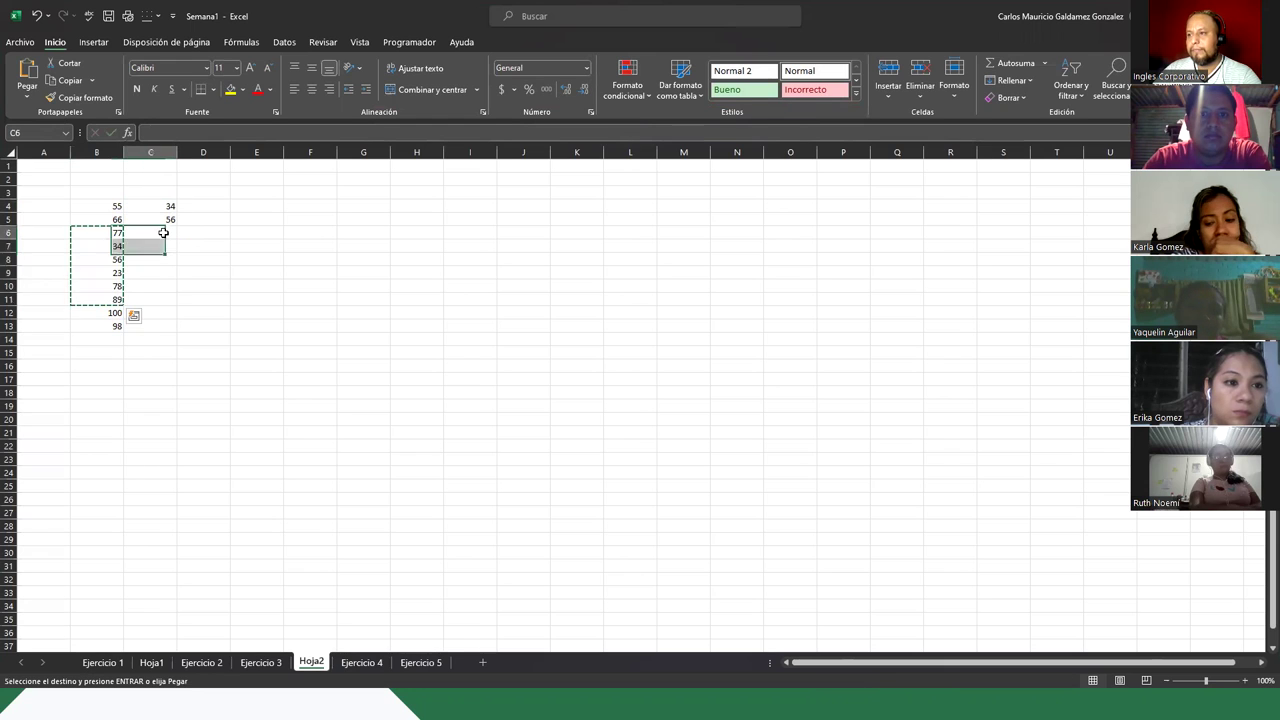
key(ctrl+v)
- Copy the values of B4:B8 into column C starting at cell C8
drag(98, 206, 96, 258)
key(ctrl+c)
click(133, 275)
click(155, 265)
key(ctrl+v)
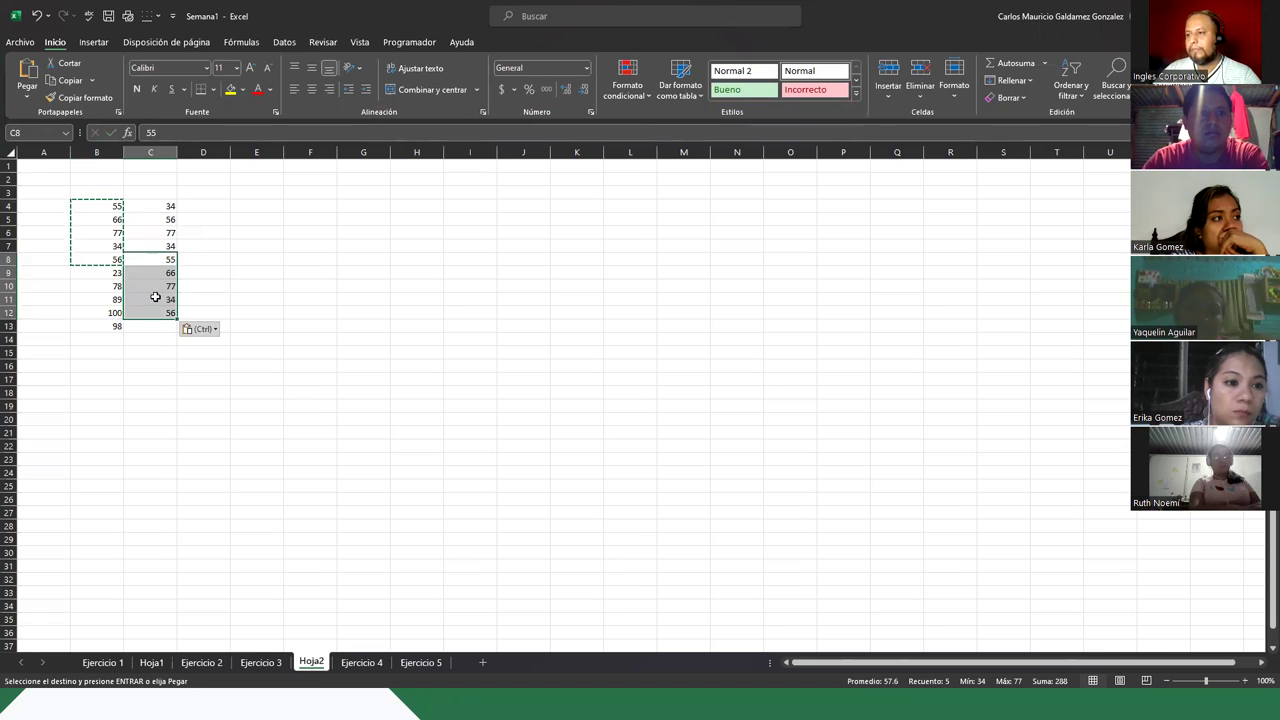
- Copy the value of cell B12 into C13 to complete column C
click(106, 314)
key(ctrl+c)
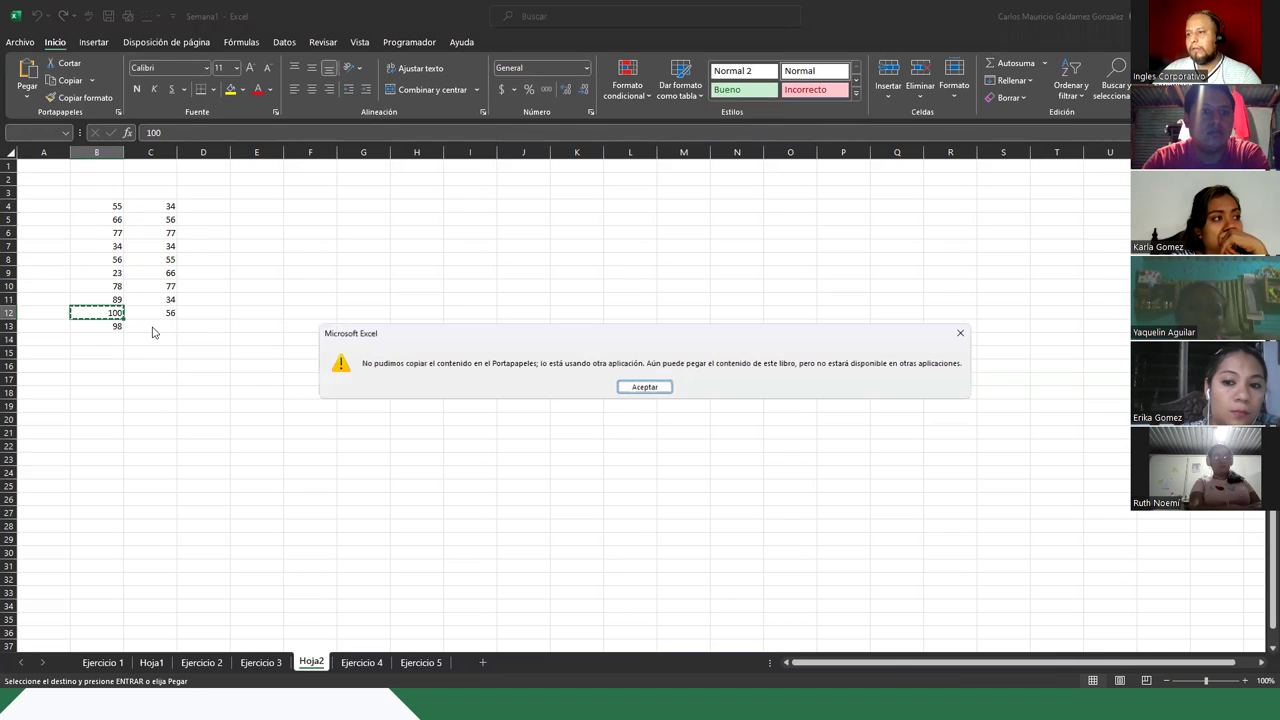
click(647, 387)
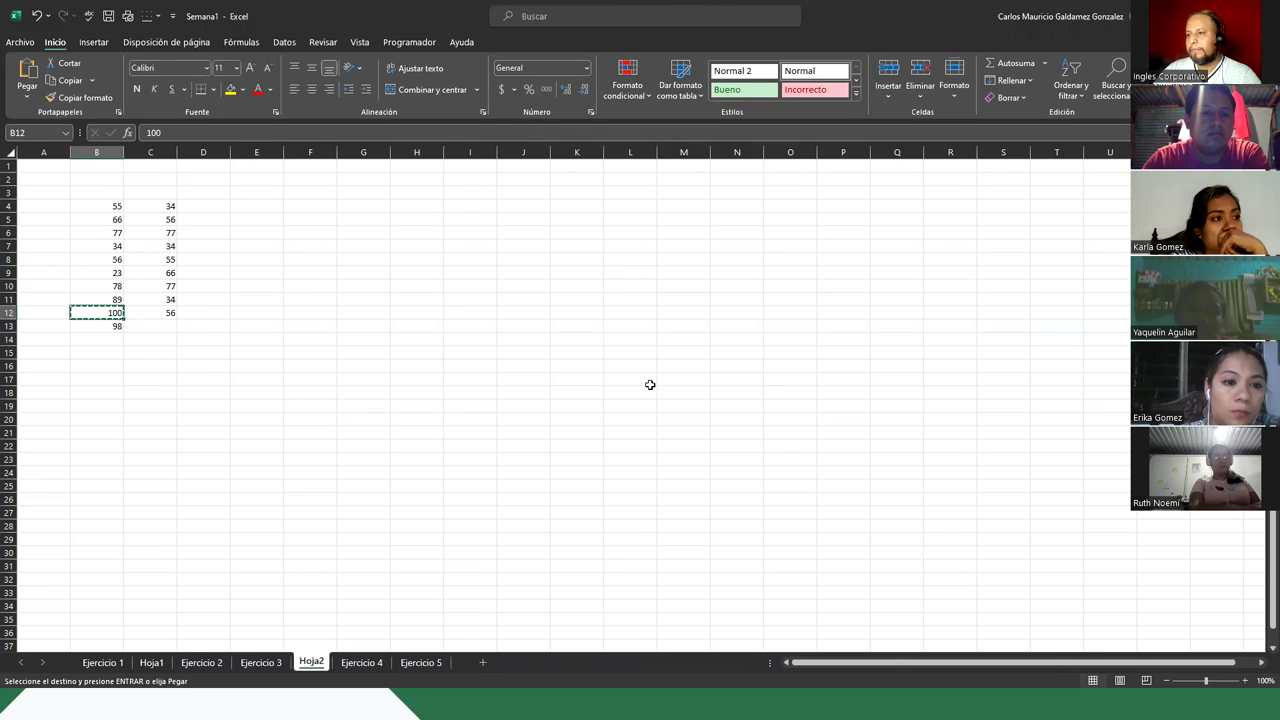
click(140, 326)
key(ctrl+v)
- Extend the data in B4:C13 as a fill series across to column H
drag(152, 206, 171, 331)
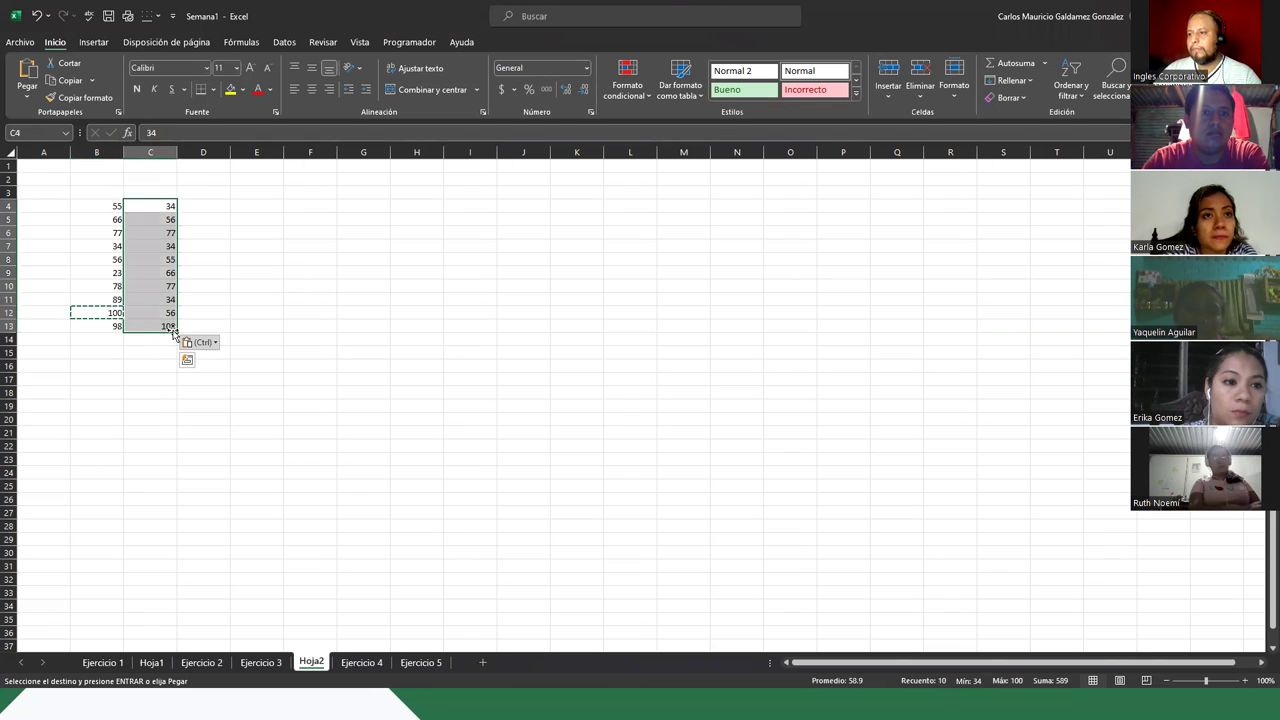
drag(100, 206, 447, 337)
click(256, 299)
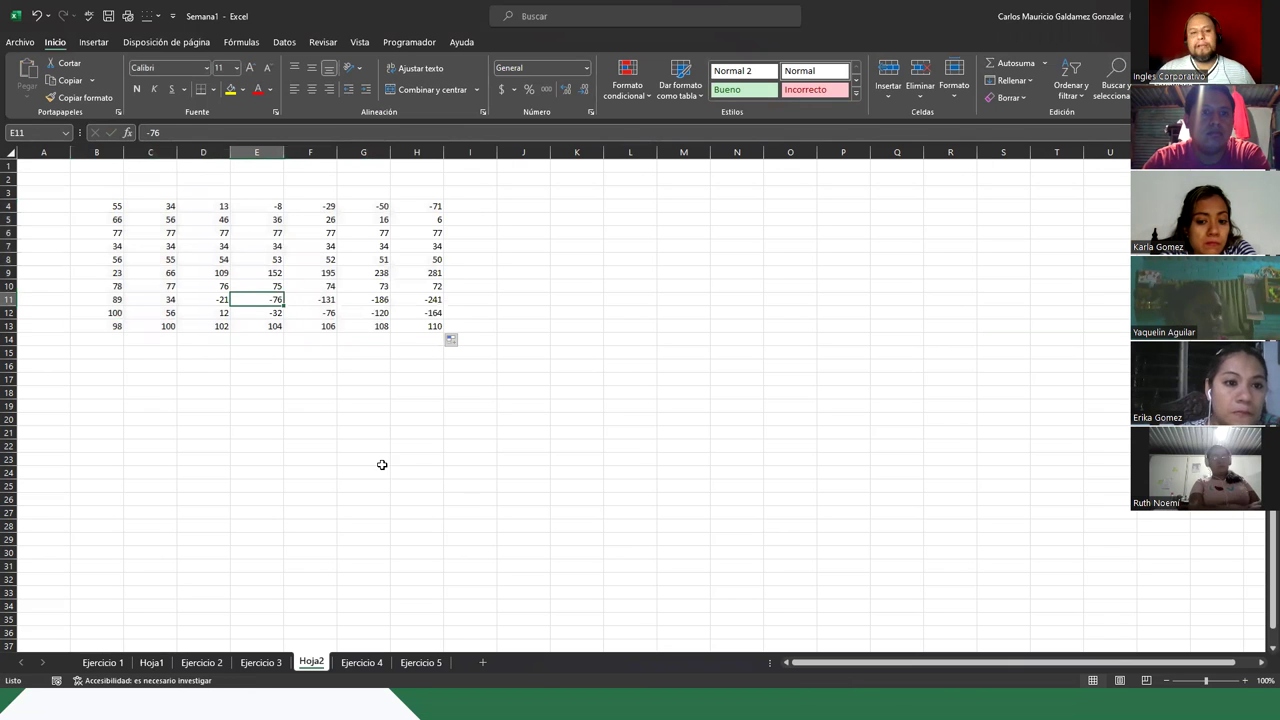
ctrl+scroll(220, 417, up, 4)
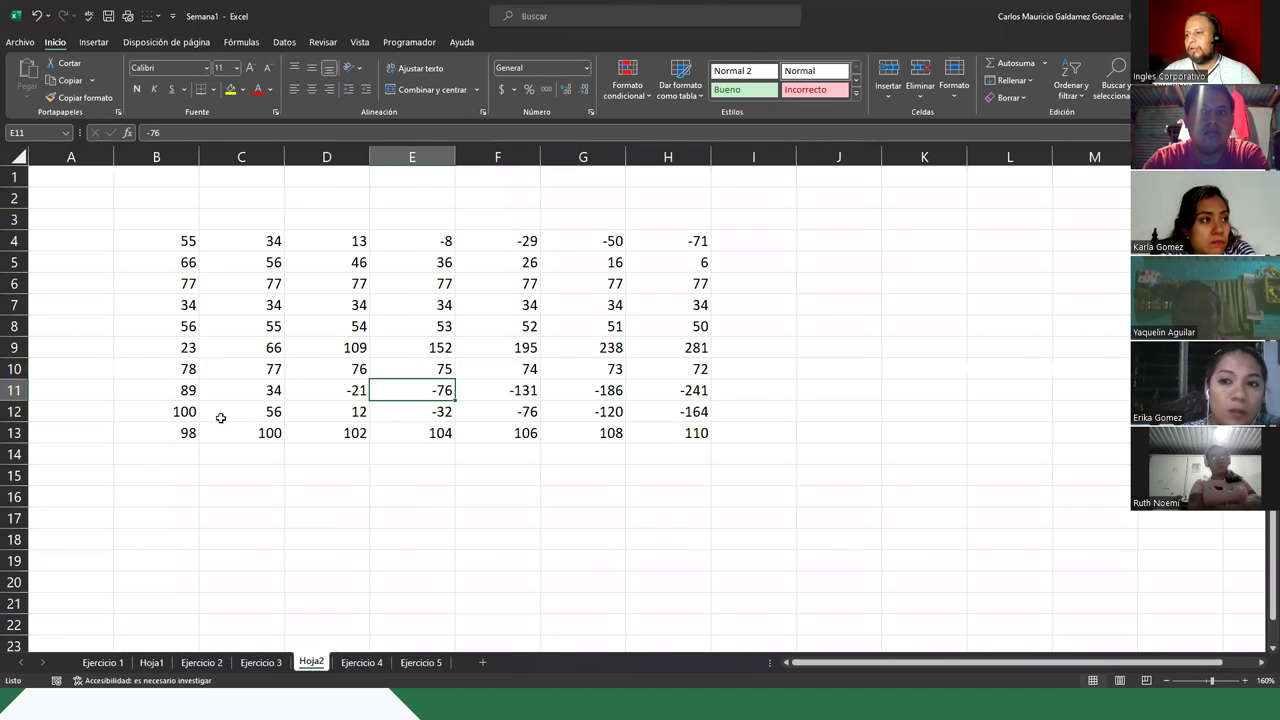
ctrl+scroll(220, 417, down, 1)
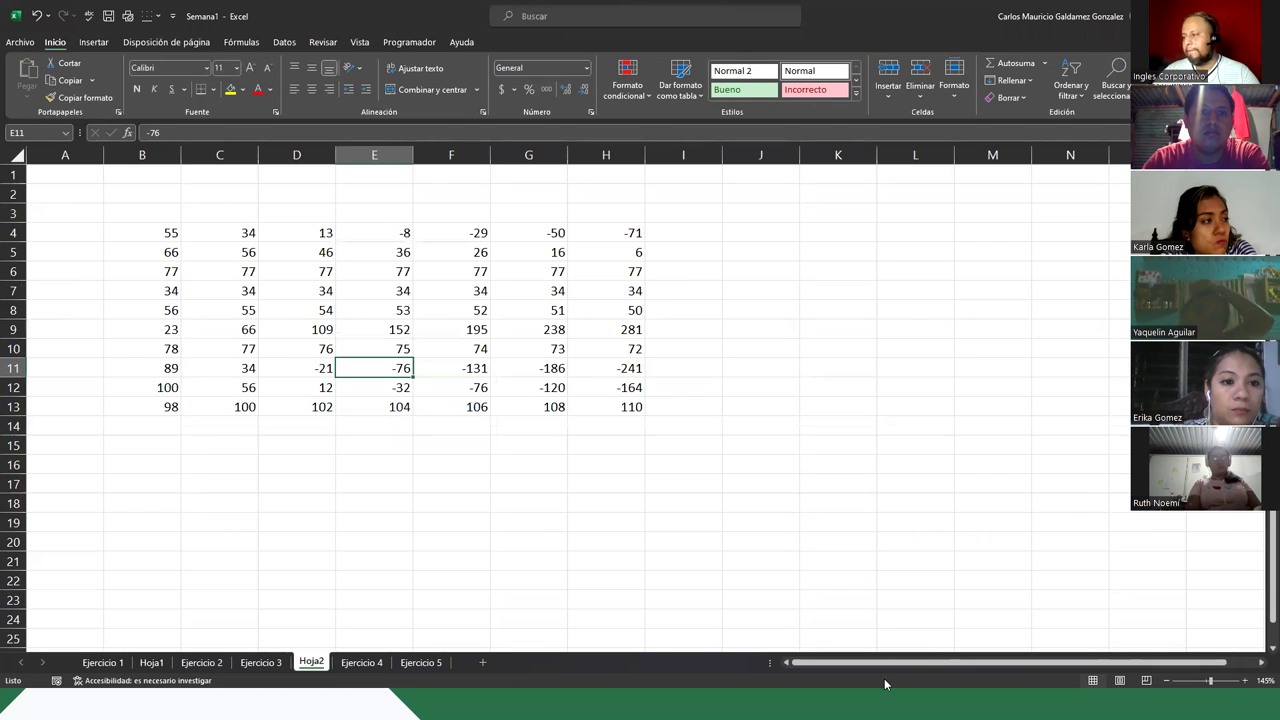
- Consult the slide on worksheet navigation shortcuts, return to the Excel workbook and highlight the data range B4:H13
key(alt+Tab)
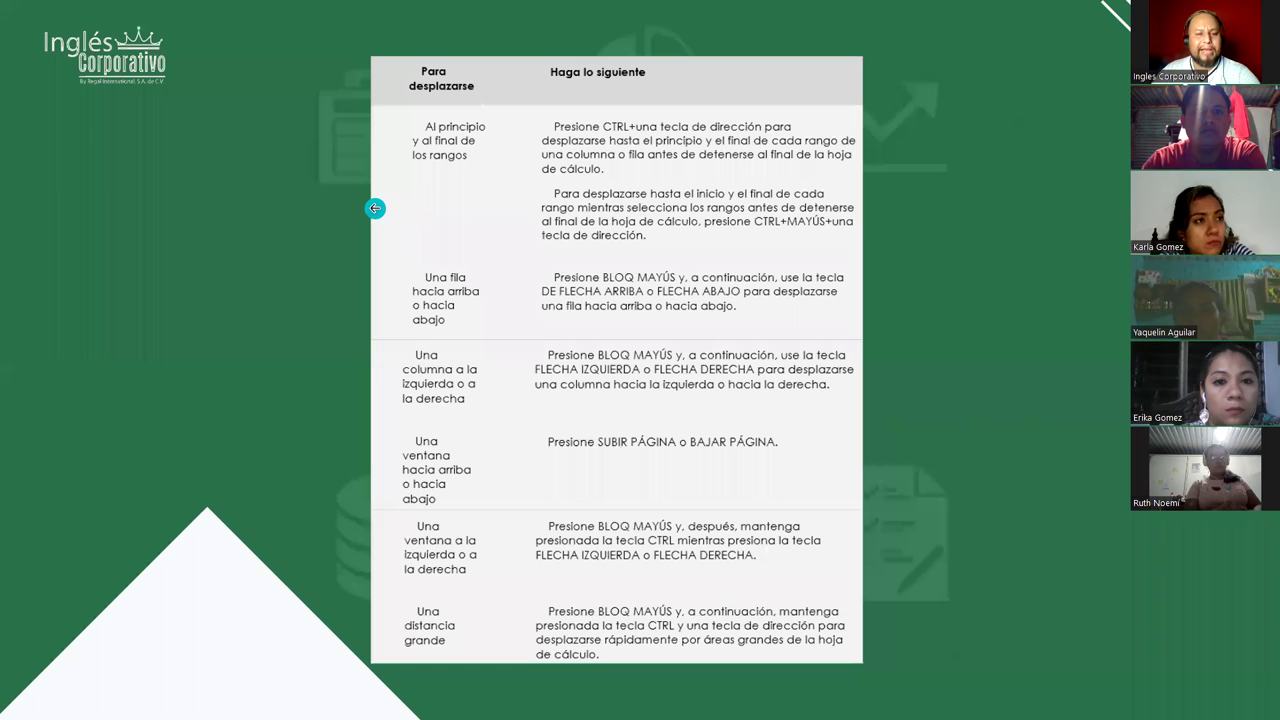
key(alt+Tab)
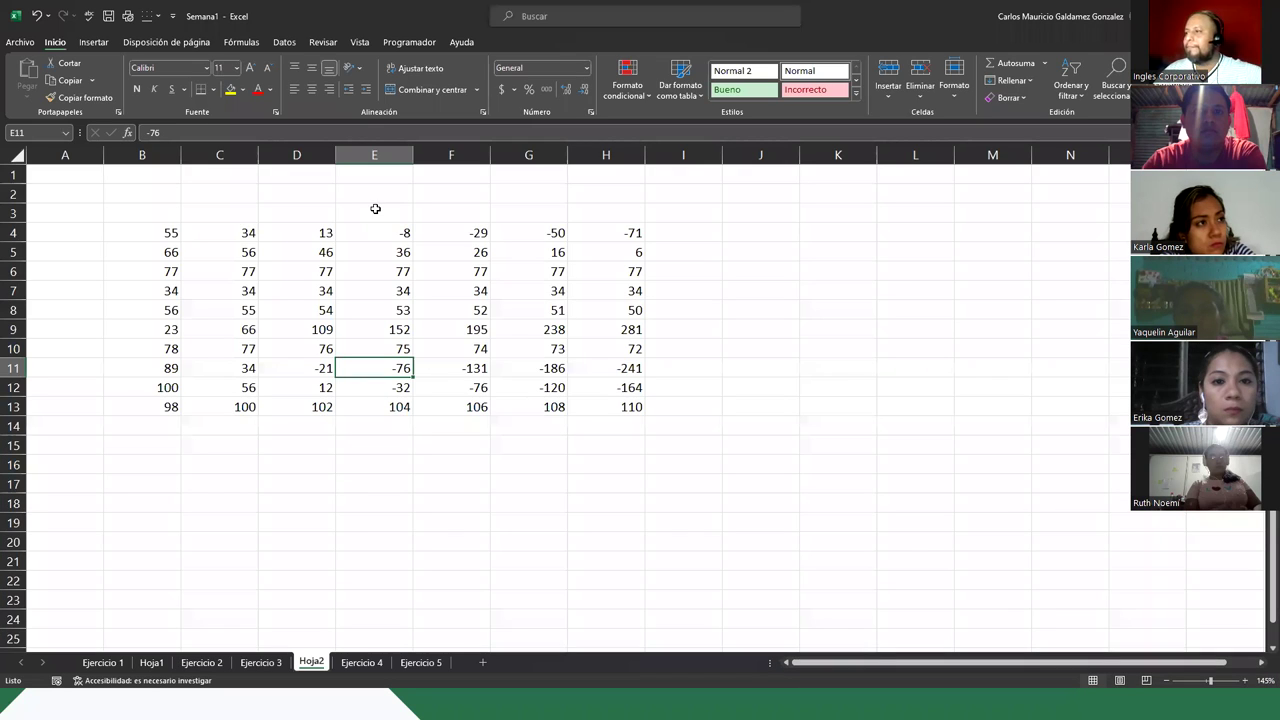
click(161, 233)
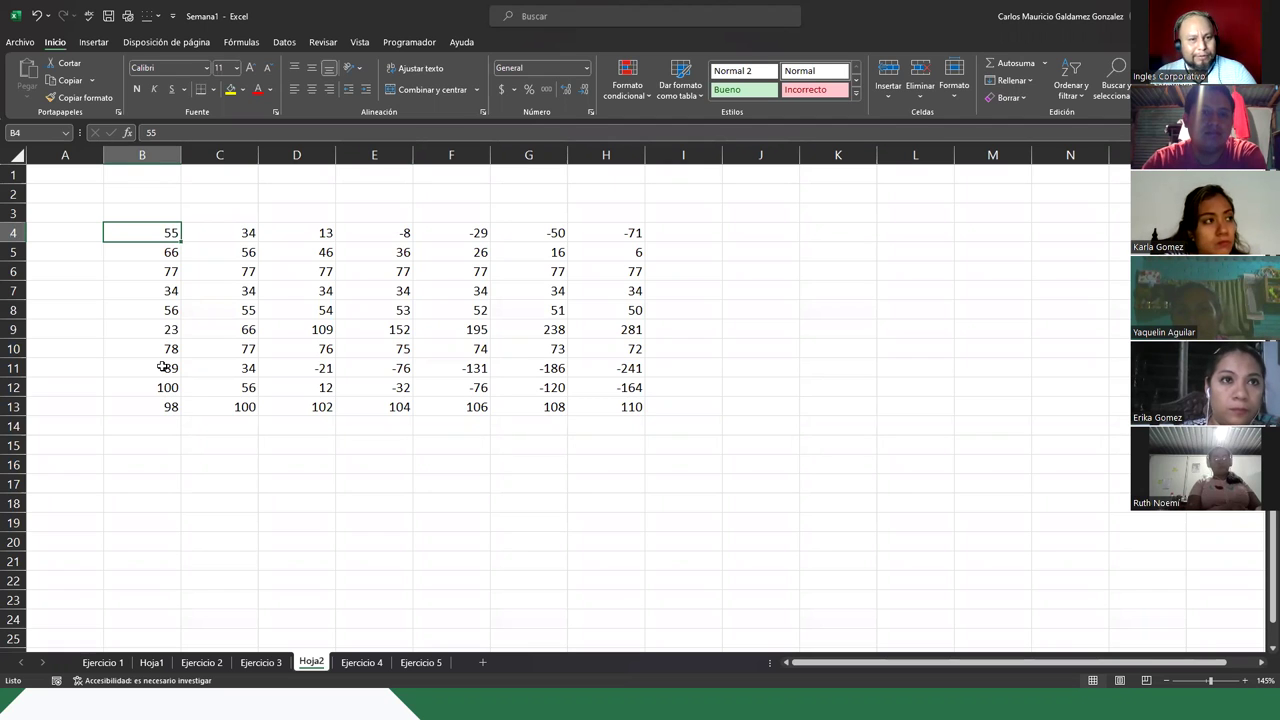
click(59, 176)
drag(141, 233, 593, 397)
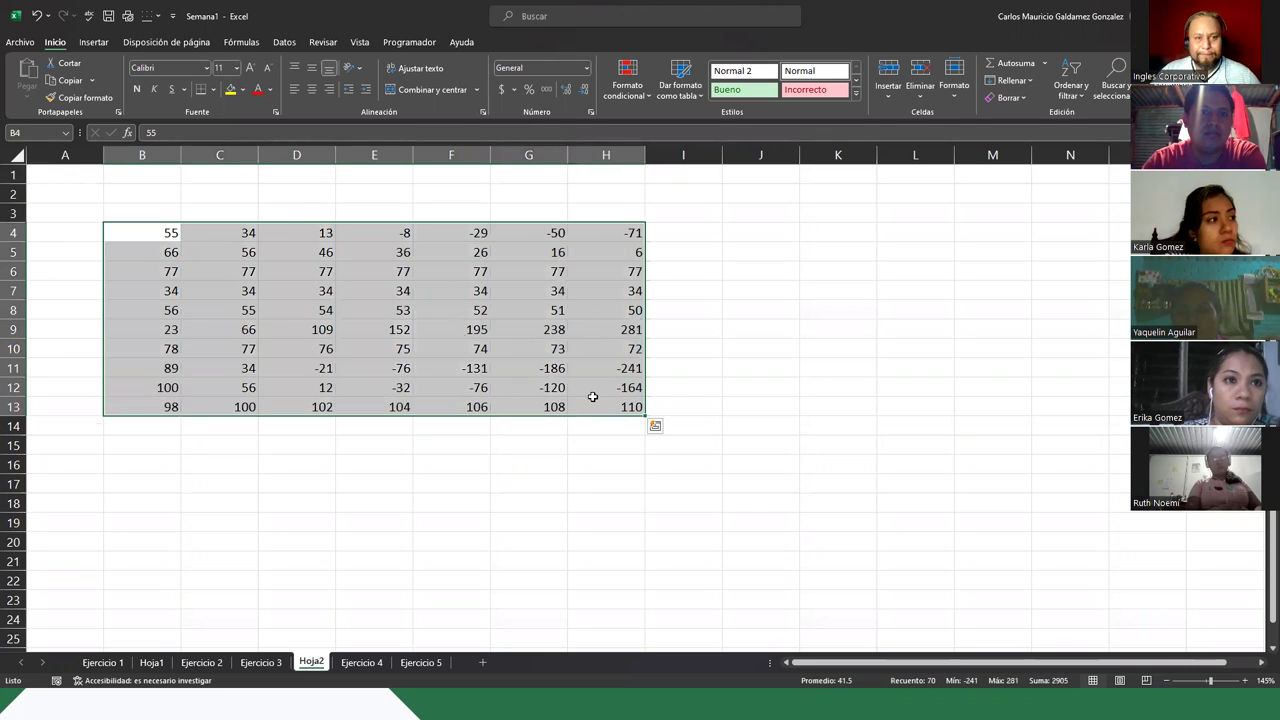
- Jump from B4 to the last filled cell of row 4 and back to B4
click(118, 231)
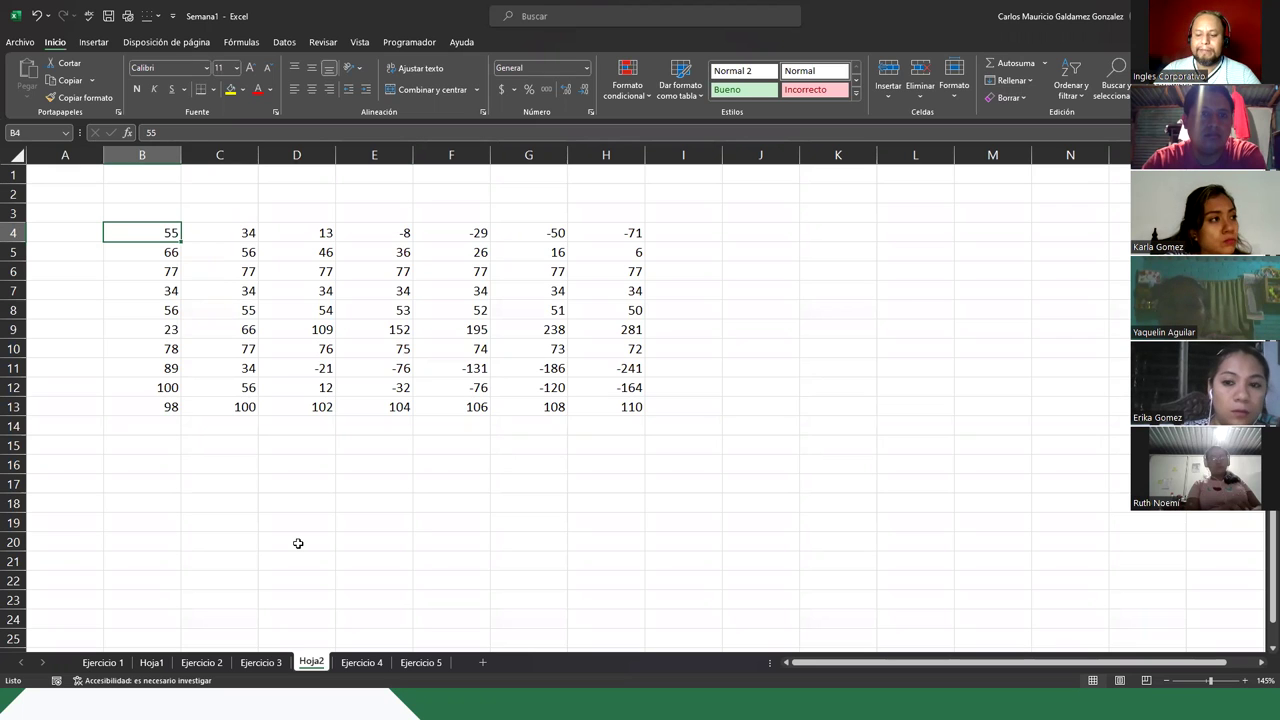
key(ctrl+Right)
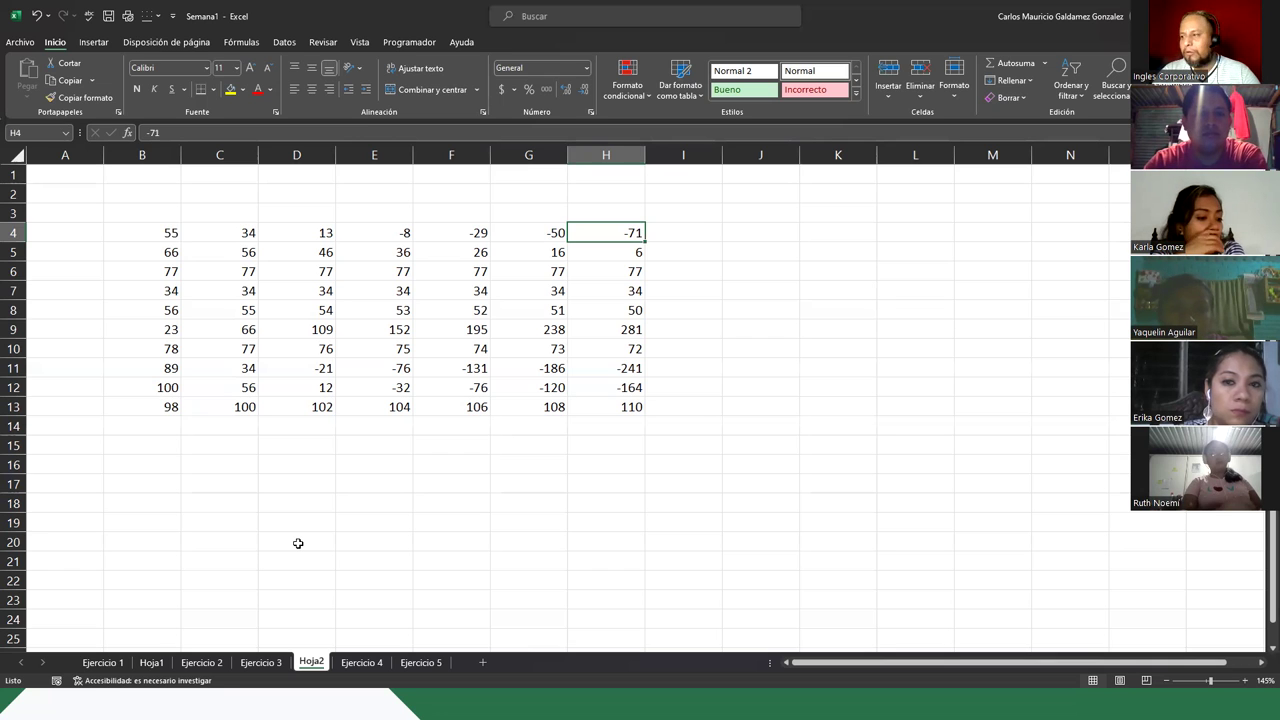
key(ctrl+Left)
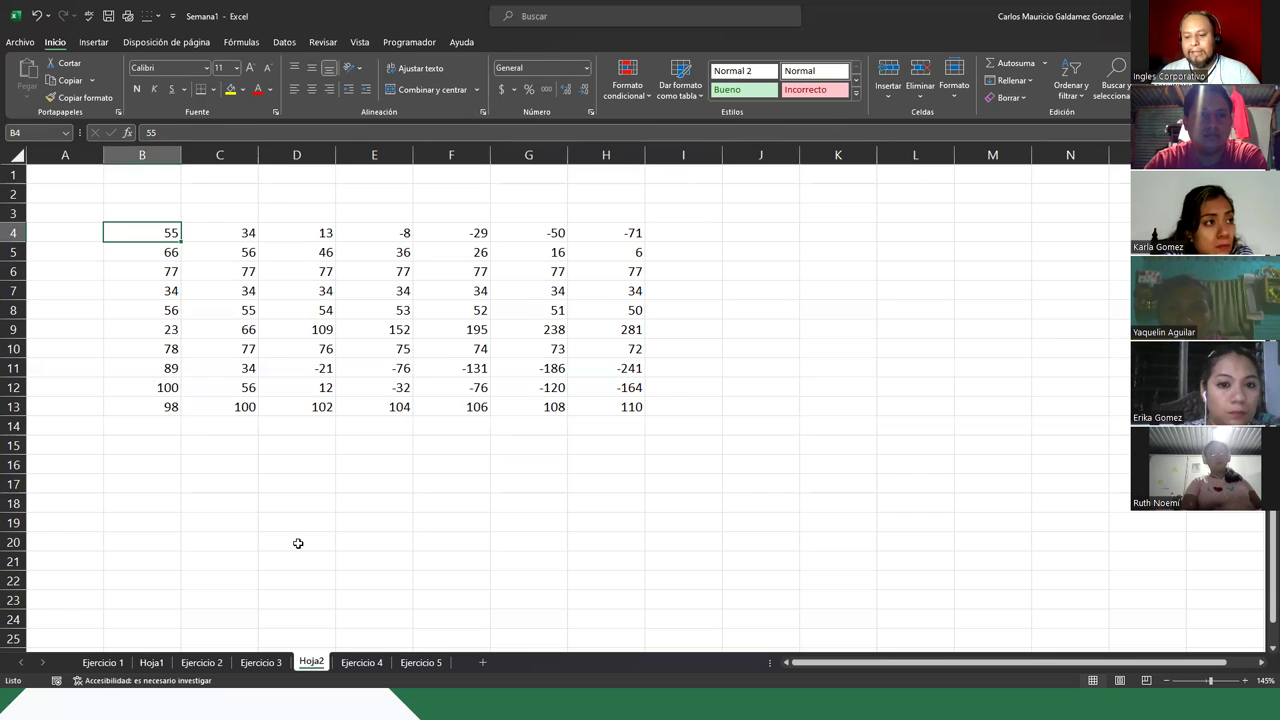
- Clear cell E4 to leave a gap in row 4 and return to B4
key(Right)
key(Right)
key(Right)
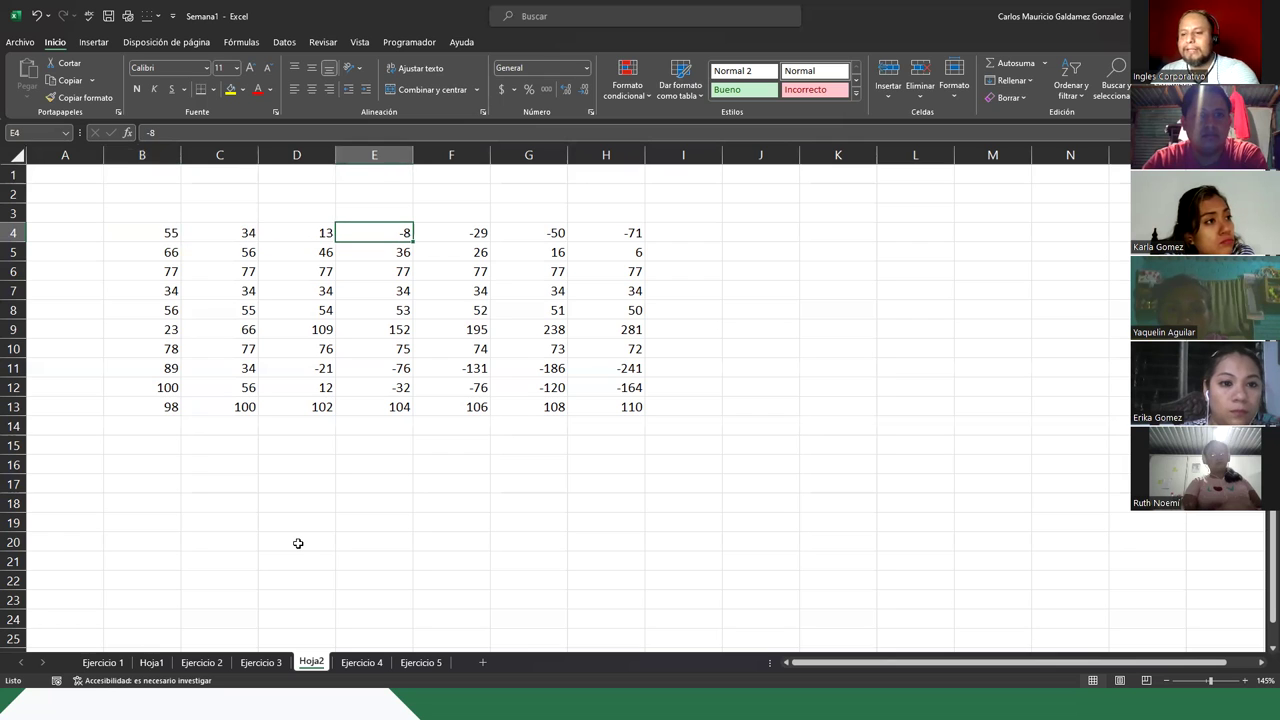
key(BackSpace)
key(Return)
key(Left)
key(Left)
key(Up)
key(Left)
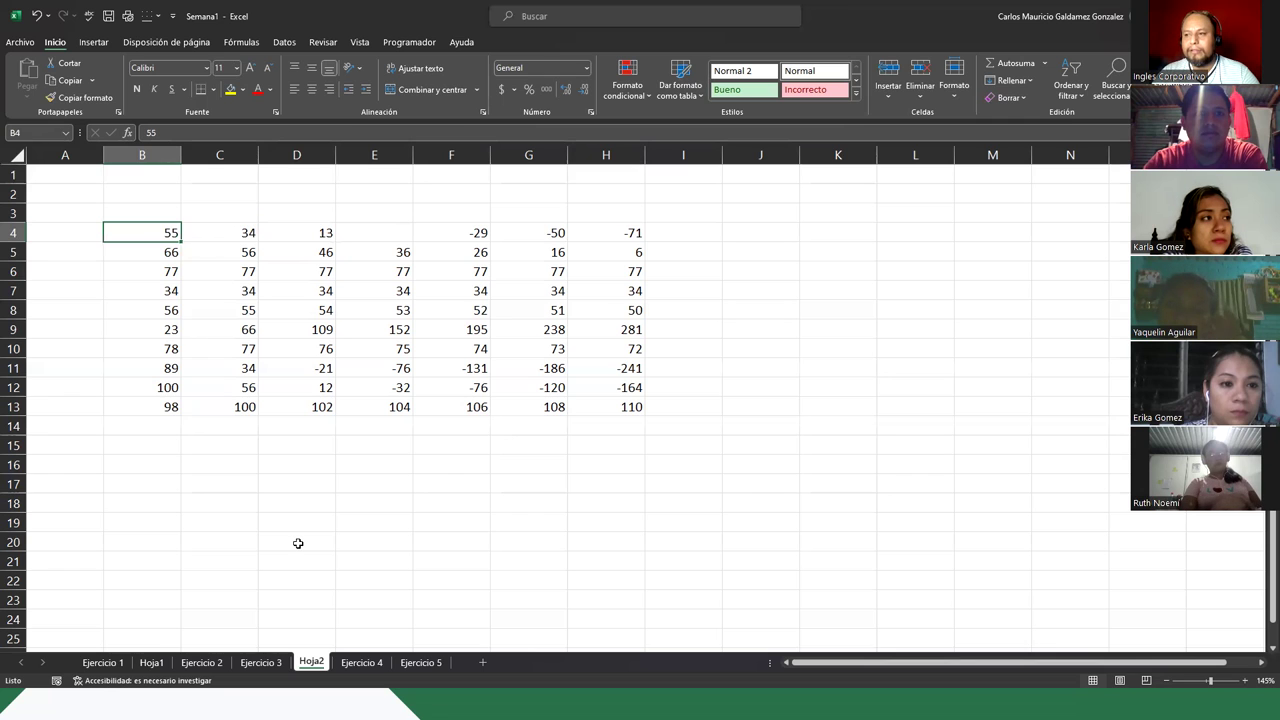
- Move along row 4 across the empty cell E4 to F4, and undo the clearing of E4
key(Right)
key(Right)
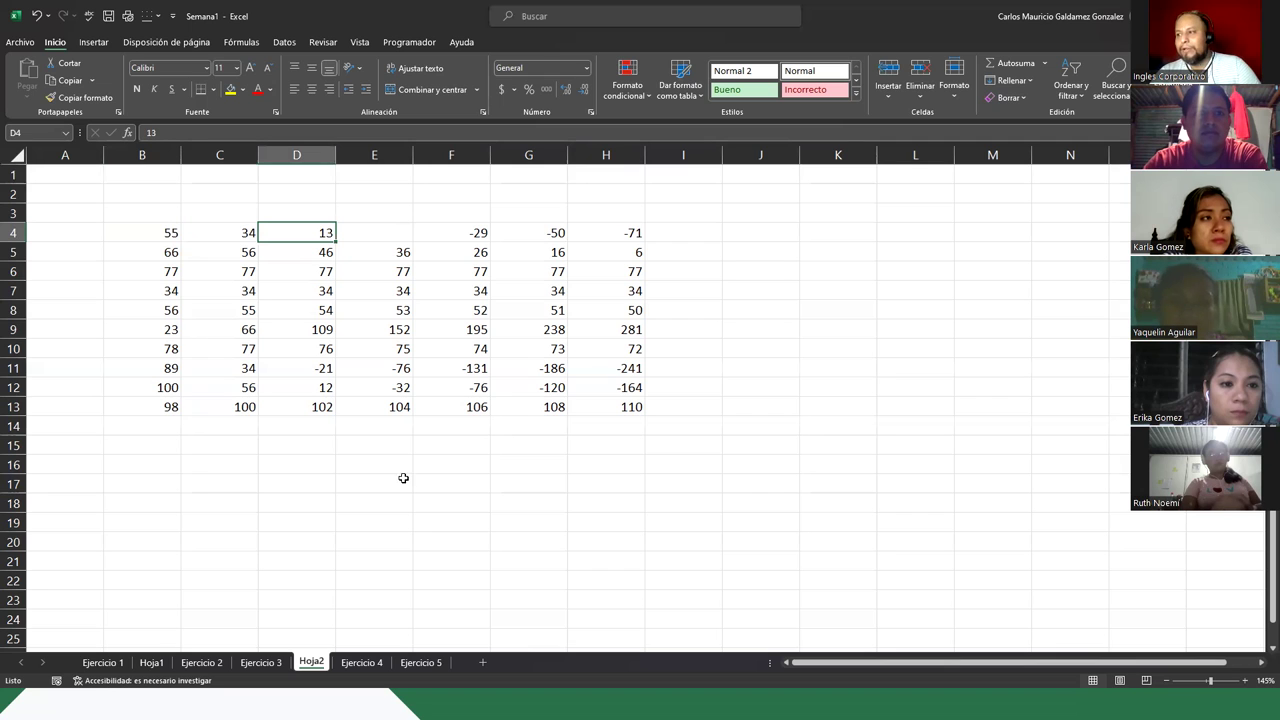
click(397, 231)
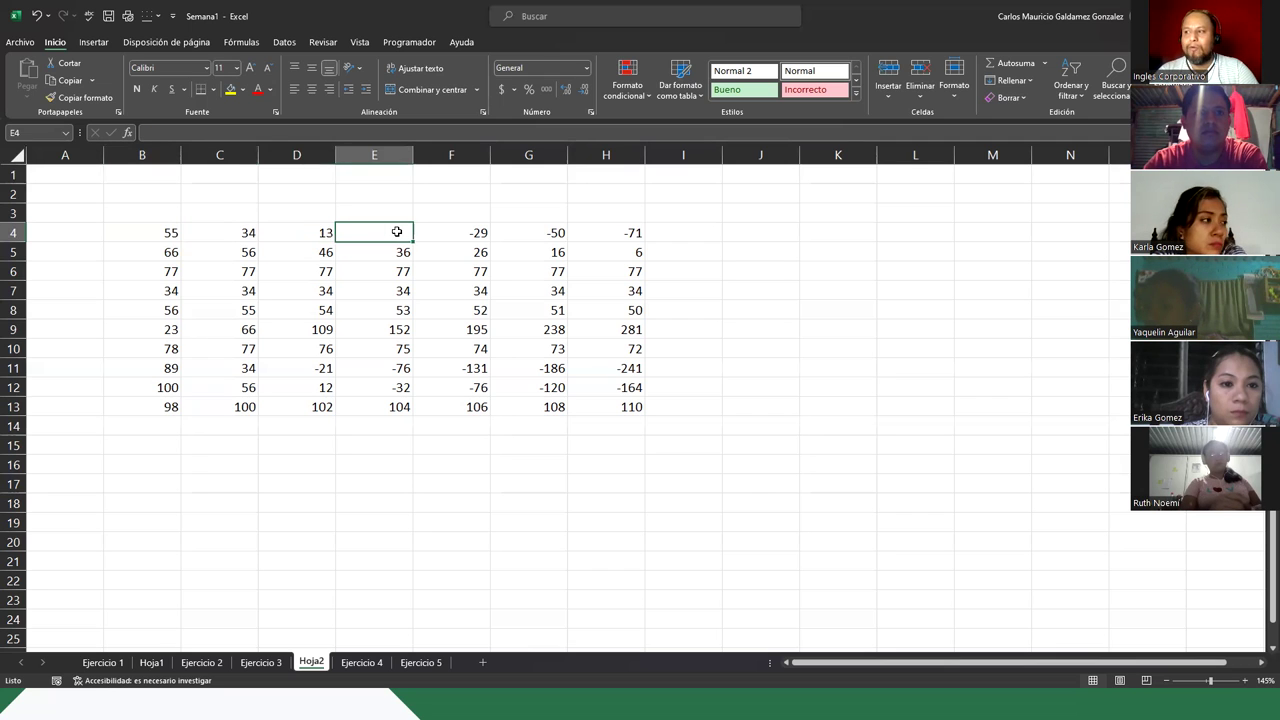
click(320, 231)
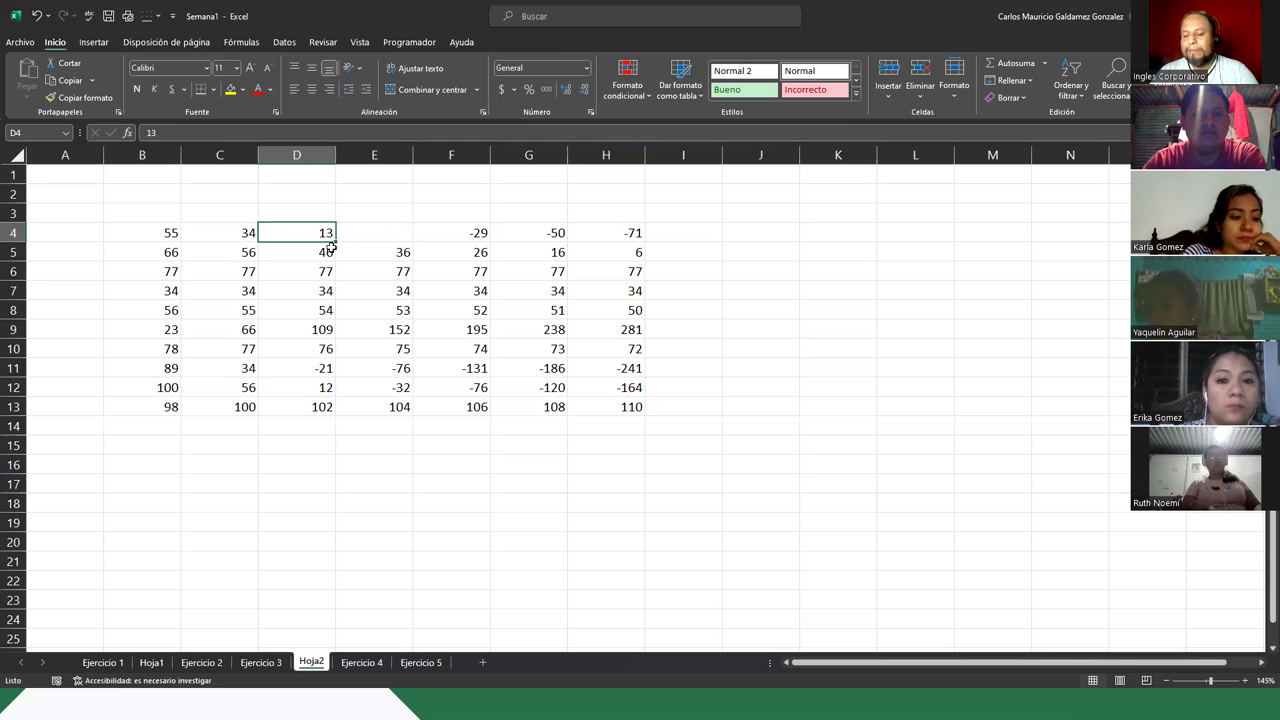
key(Right)
key(Right)
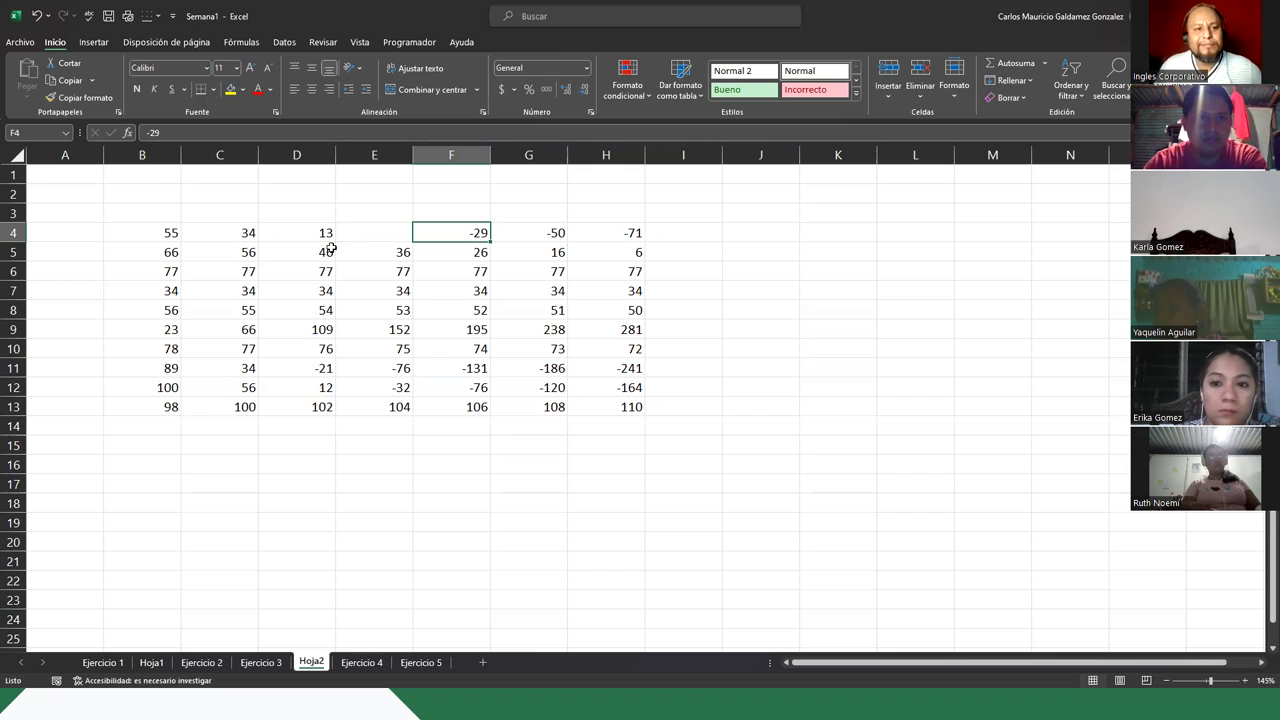
key(ctrl+z)
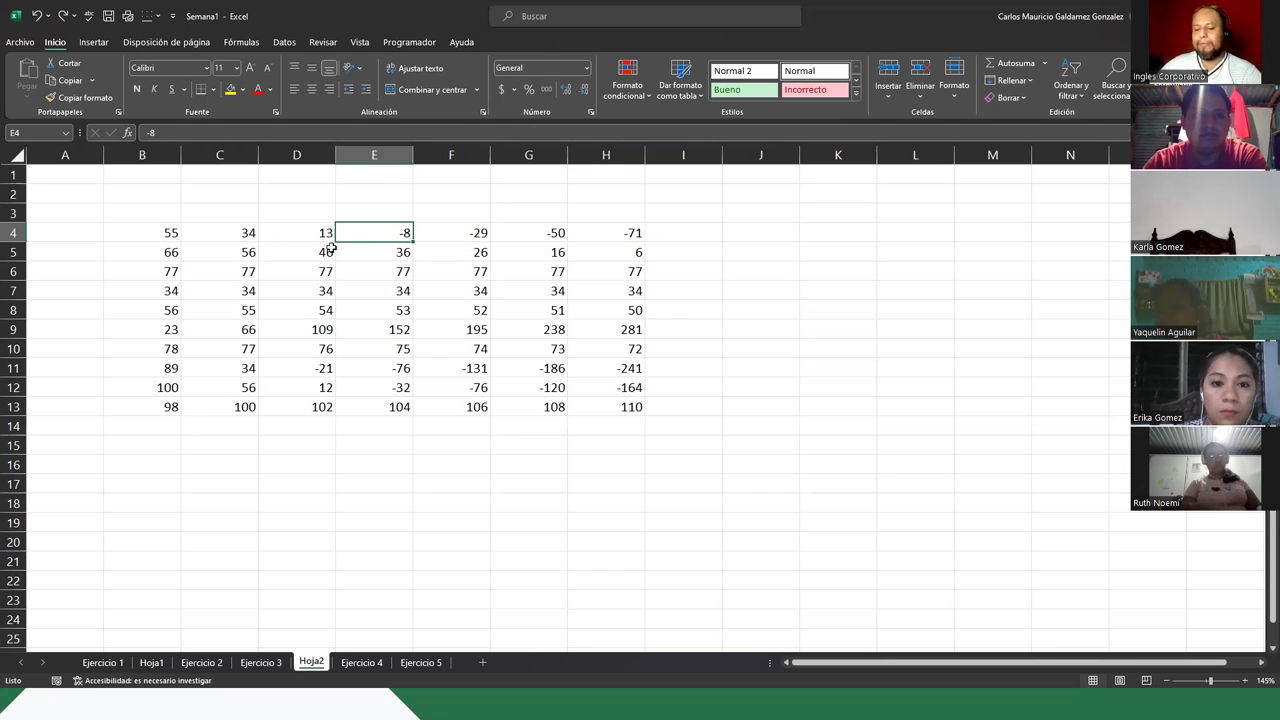
- Jump between the edges of the data block, from B4 to B13, H13, H4 and back to B4
key(ctrl+Left)
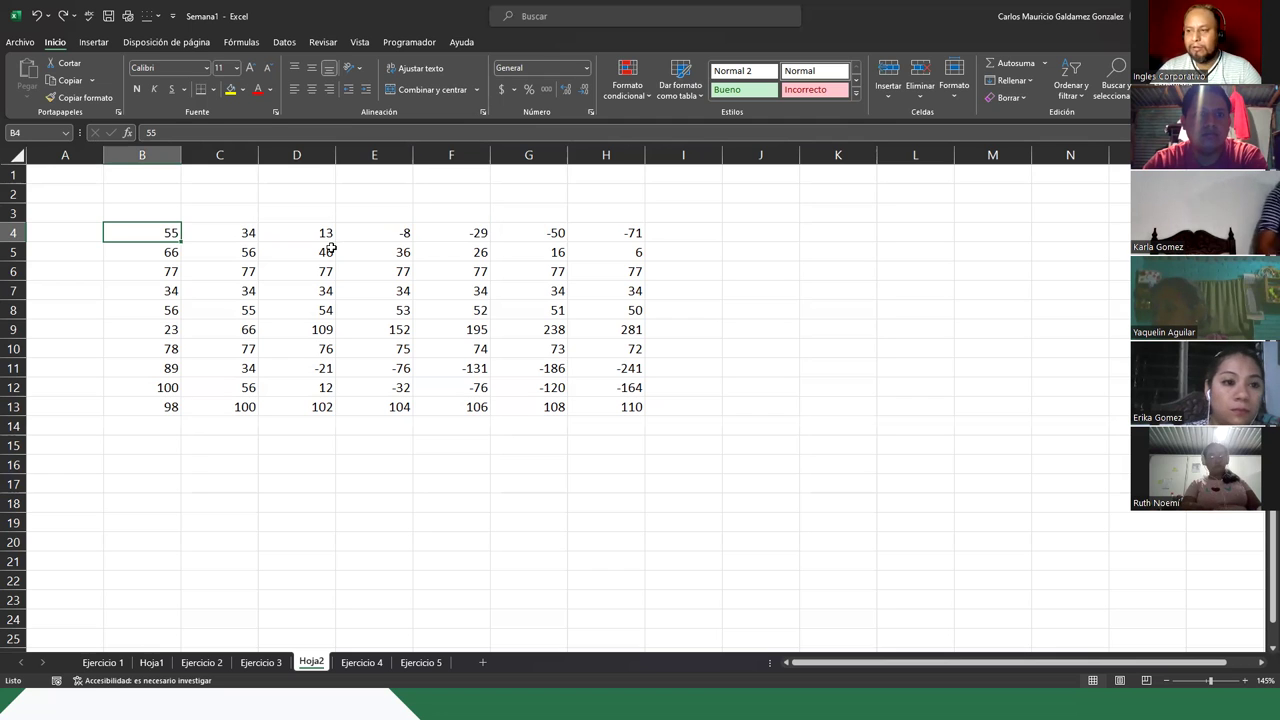
key(ctrl+Down)
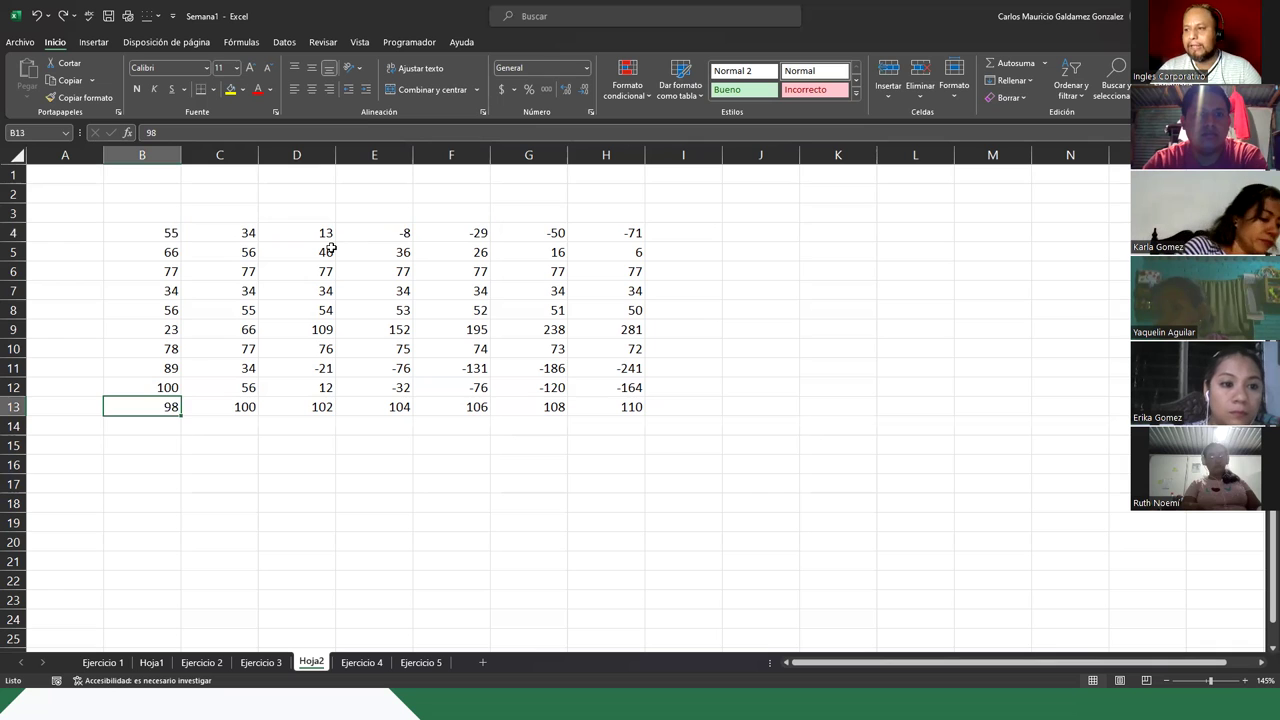
key(ctrl+Up)
key(ctrl+Down)
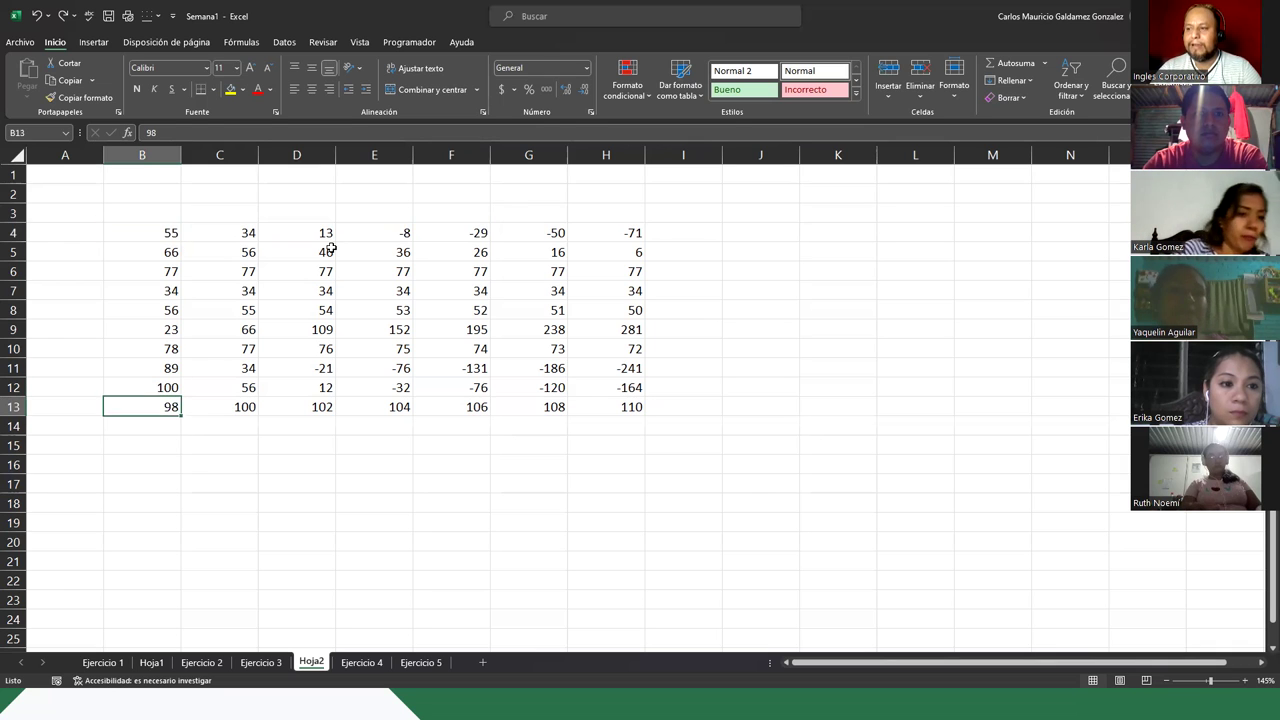
key(ctrl+Right)
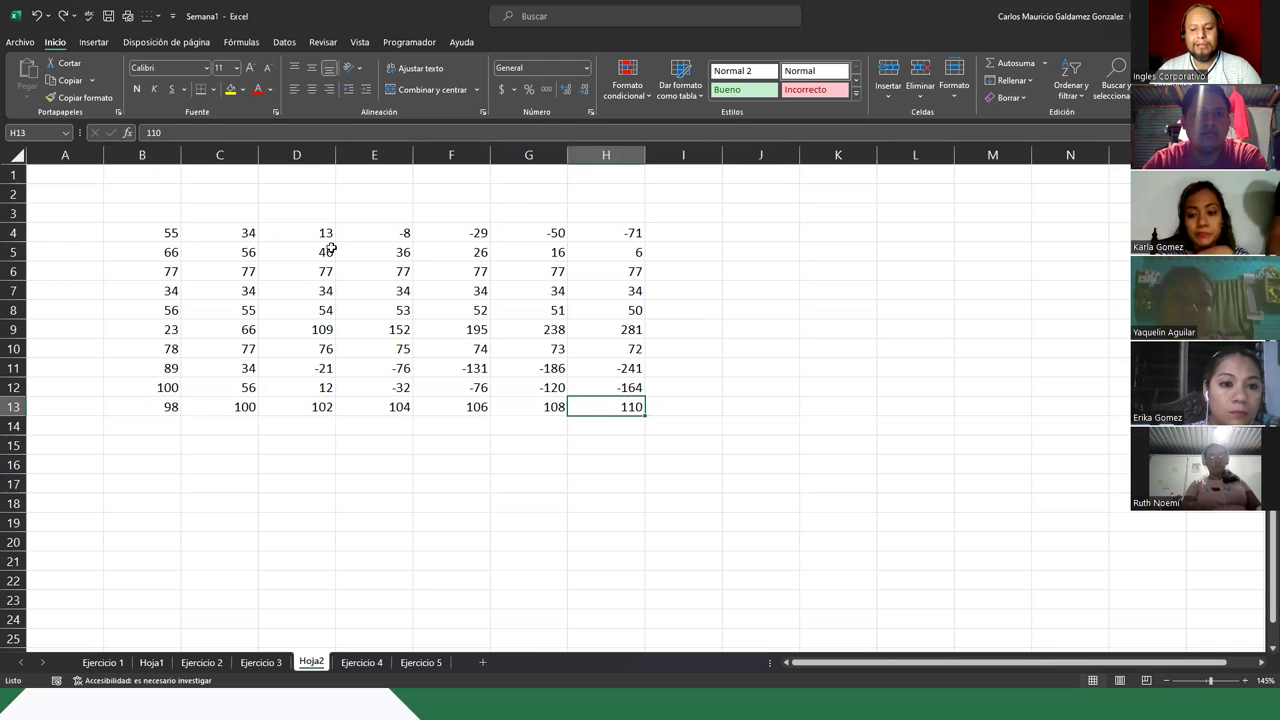
key(ctrl+Up)
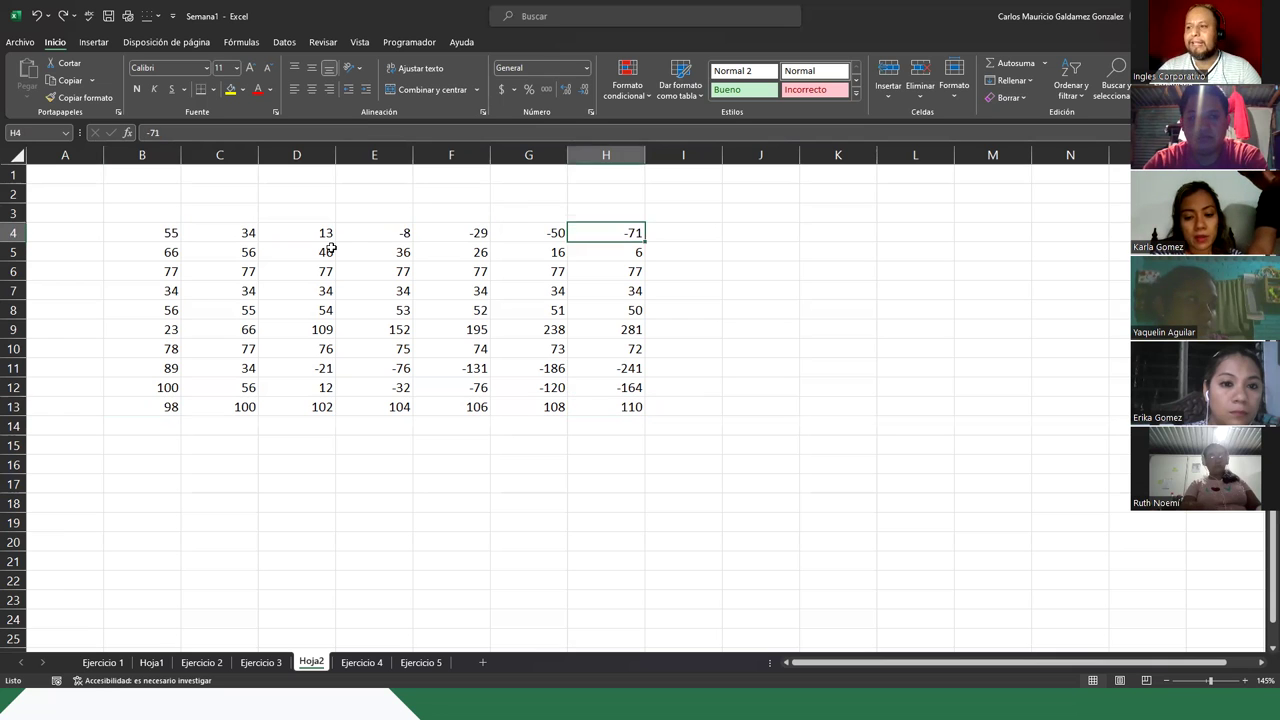
key(ctrl+Left)
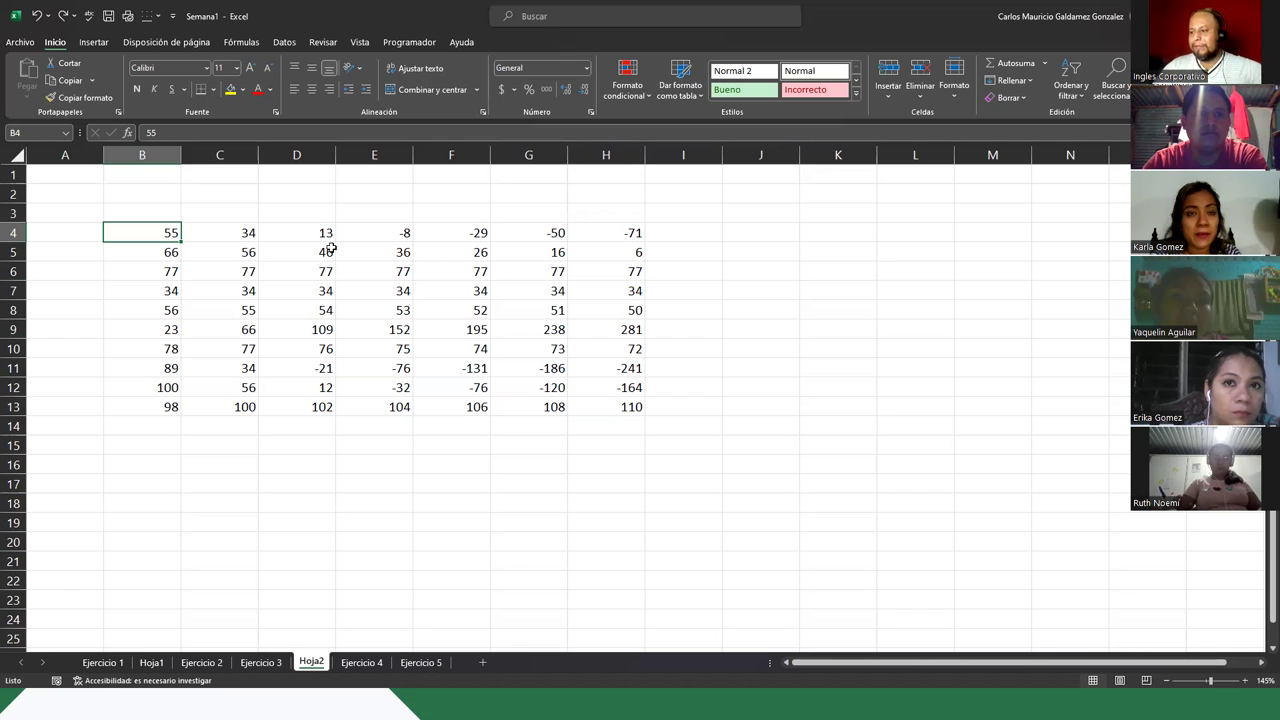
- Switch to the slide on keyboard navigation, review the entry on selecting ranges, and return to the Excel workbook
key(alt+Tab)
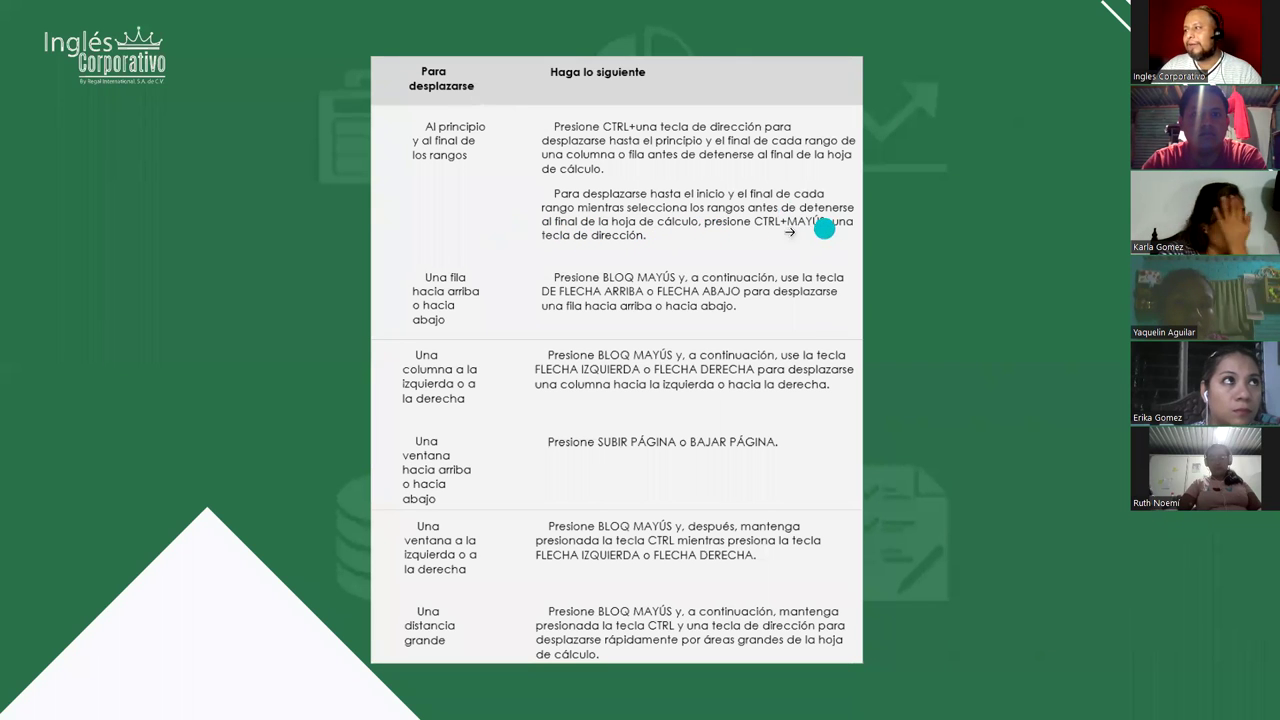
click(532, 239)
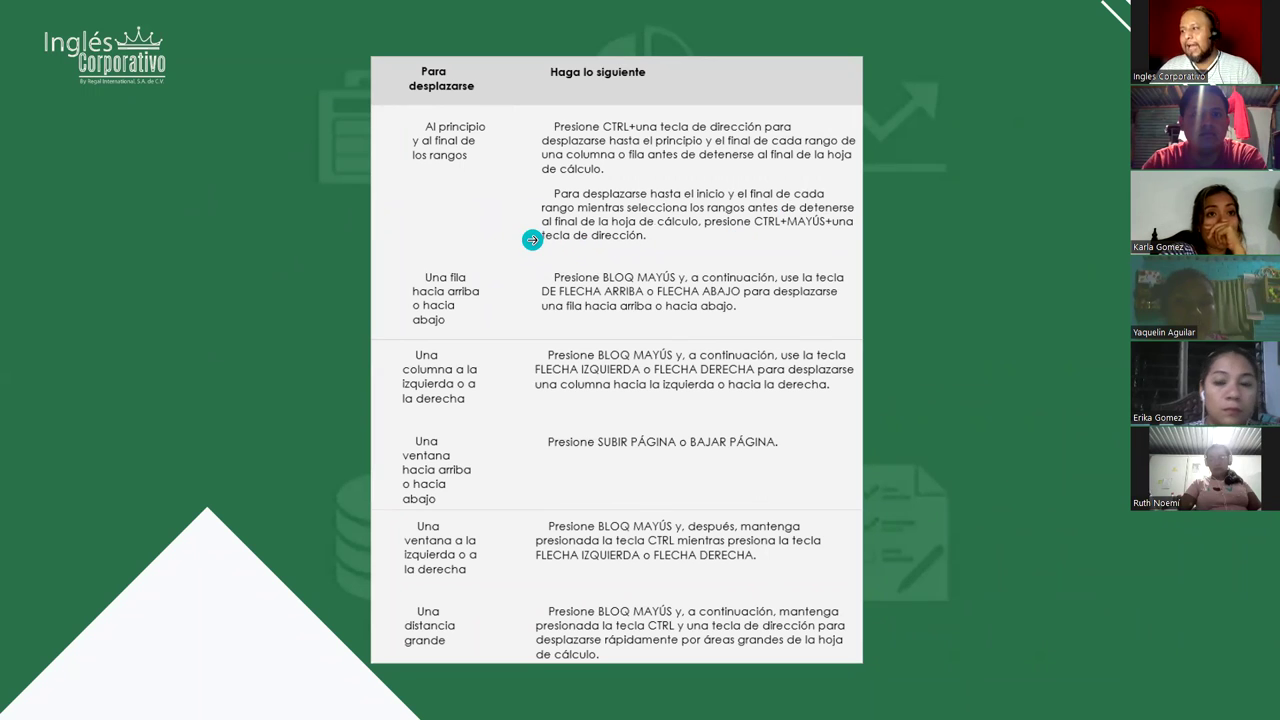
click(734, 238)
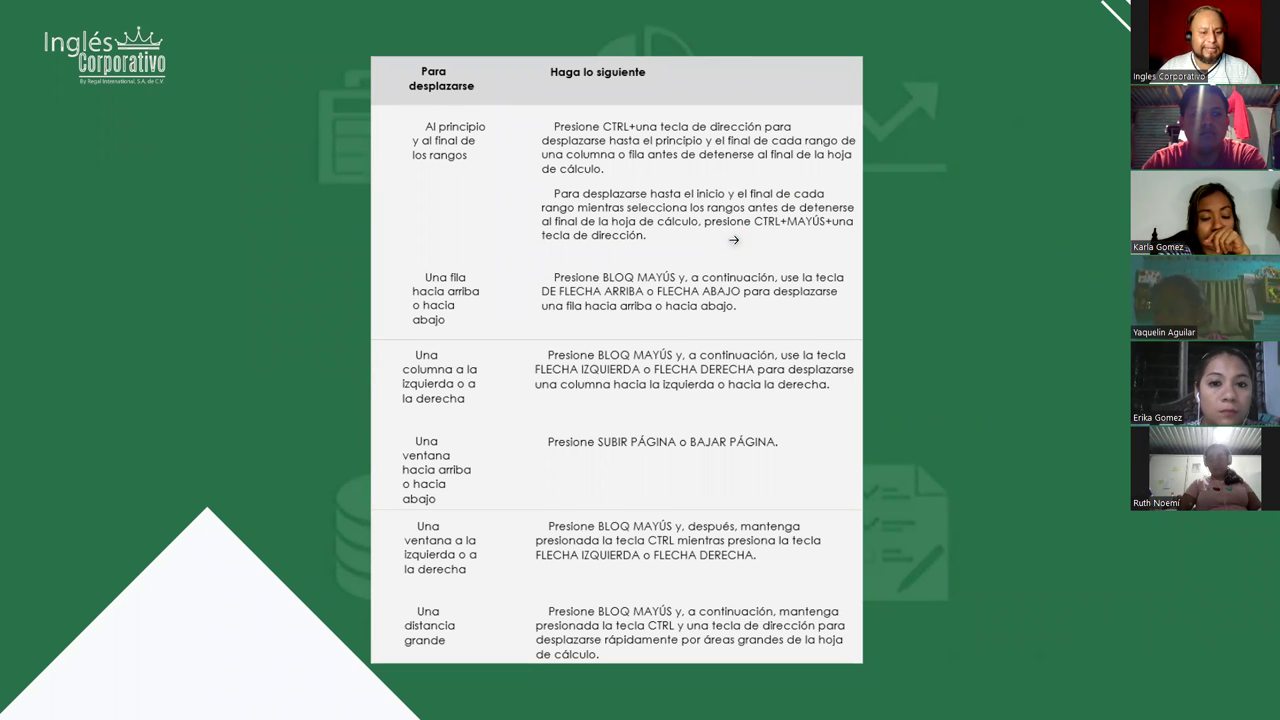
key(alt+Tab)
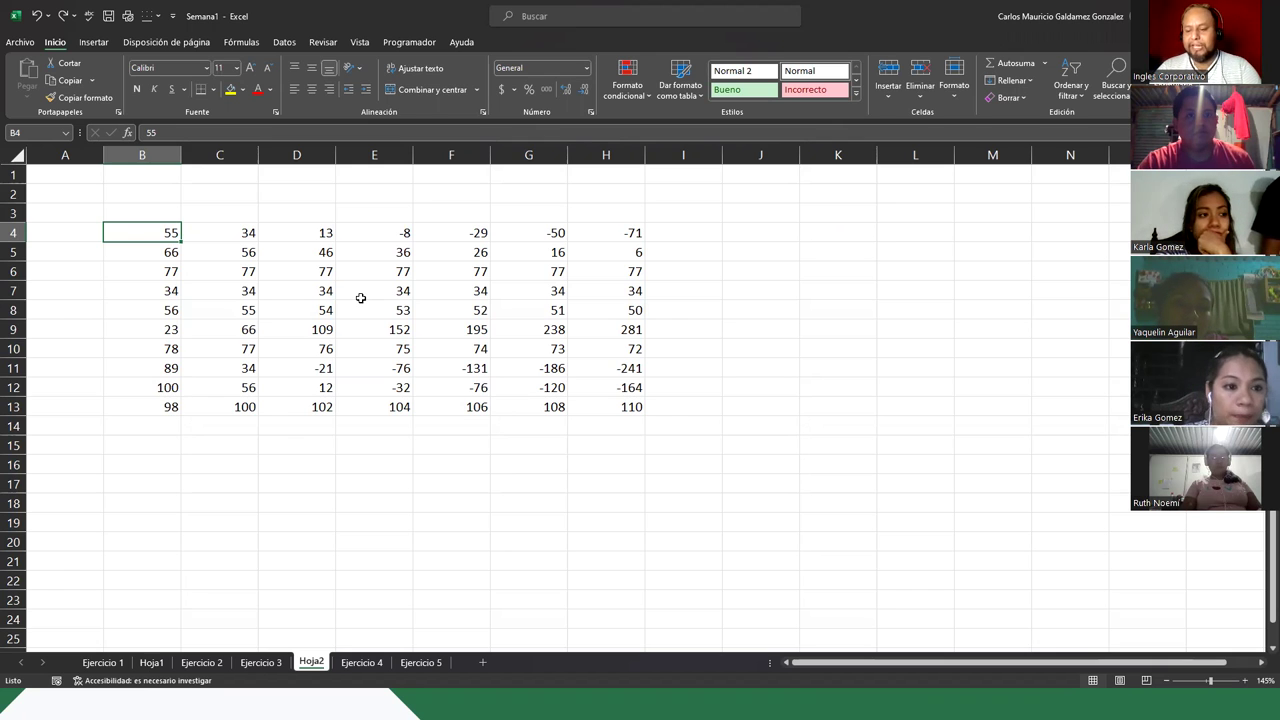
- From B4, select the column range B4:B13 and the row range B4:H4, ending on cell H4
key(ctrl+shift+Down)
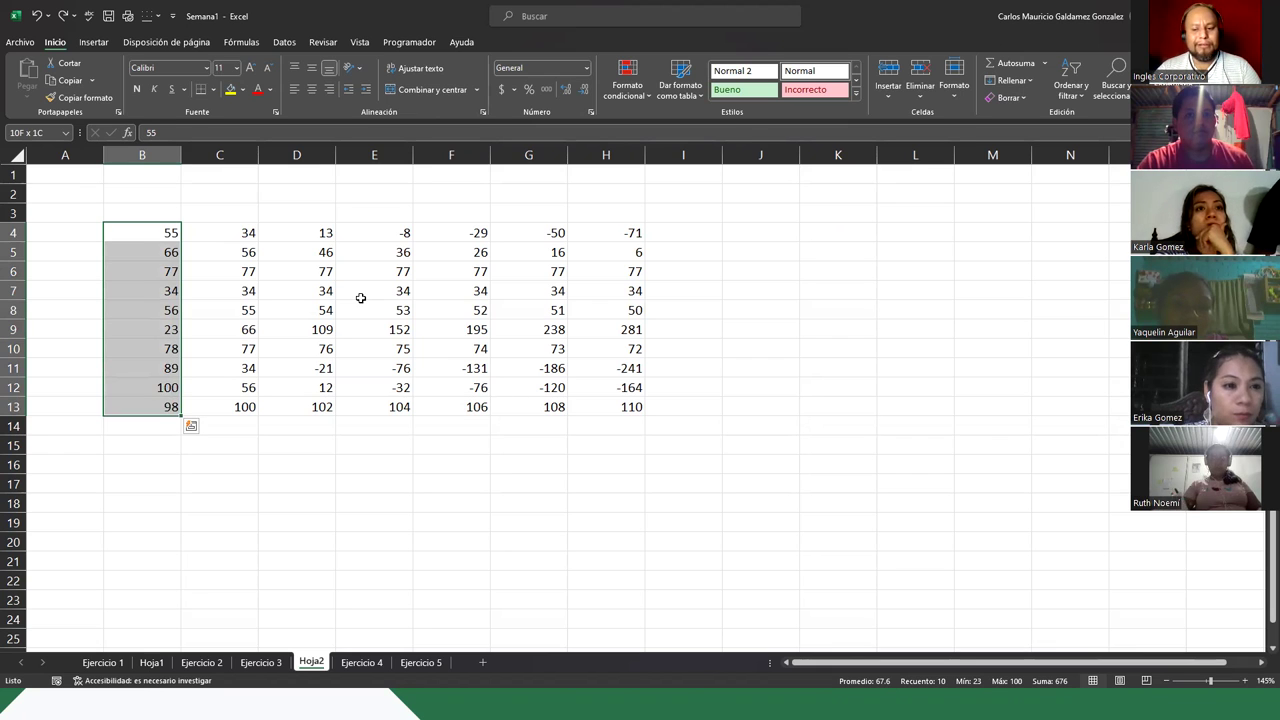
key(Up)
key(Down)
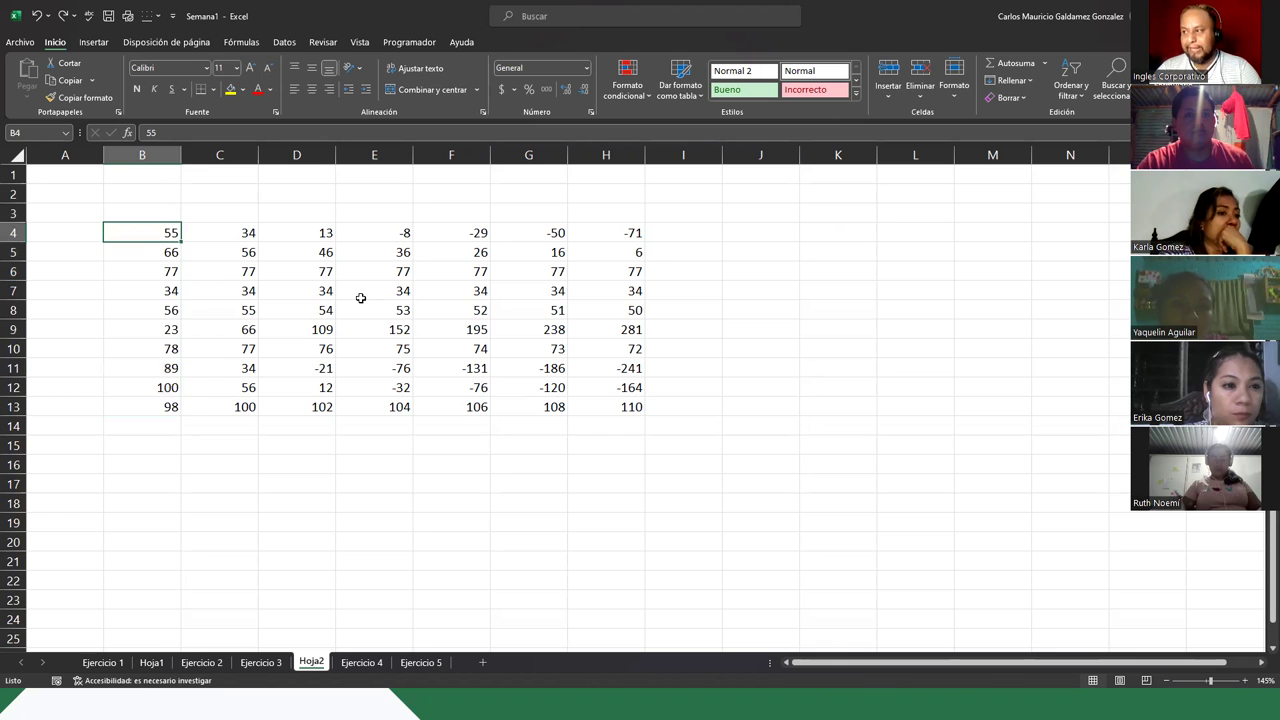
key(ctrl+shift+Right)
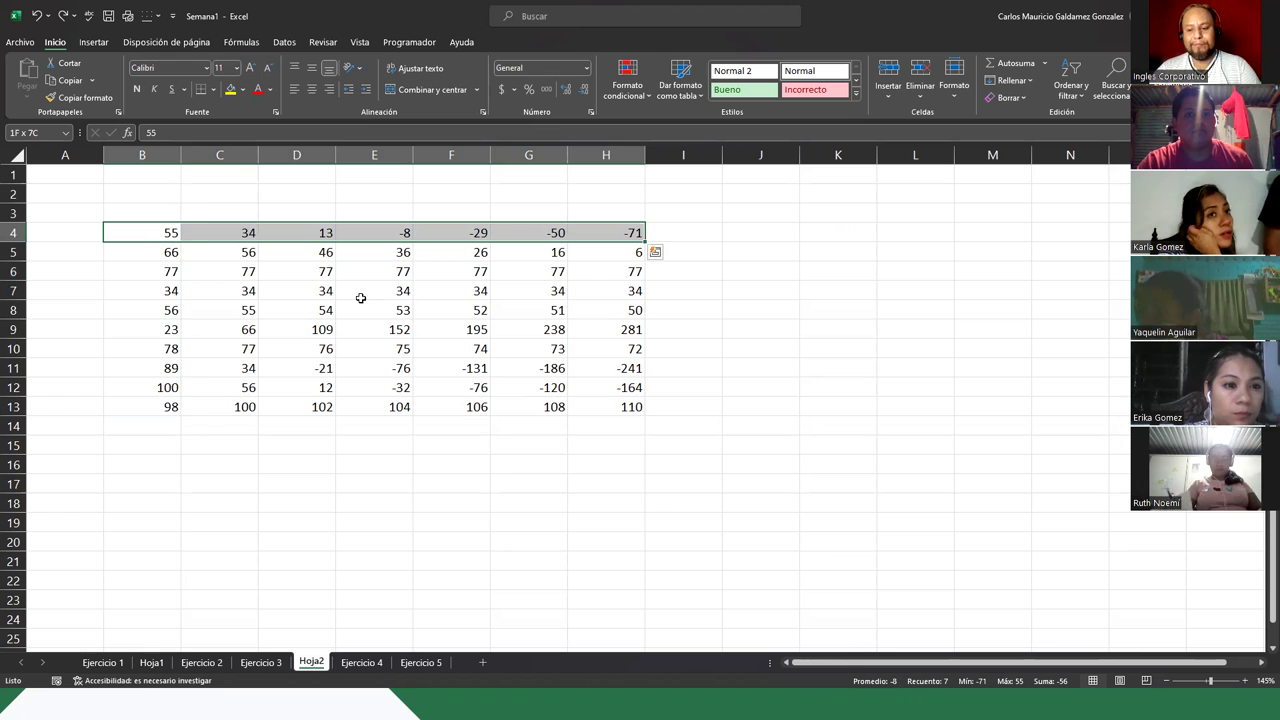
key(Right)
key(ctrl+Right)
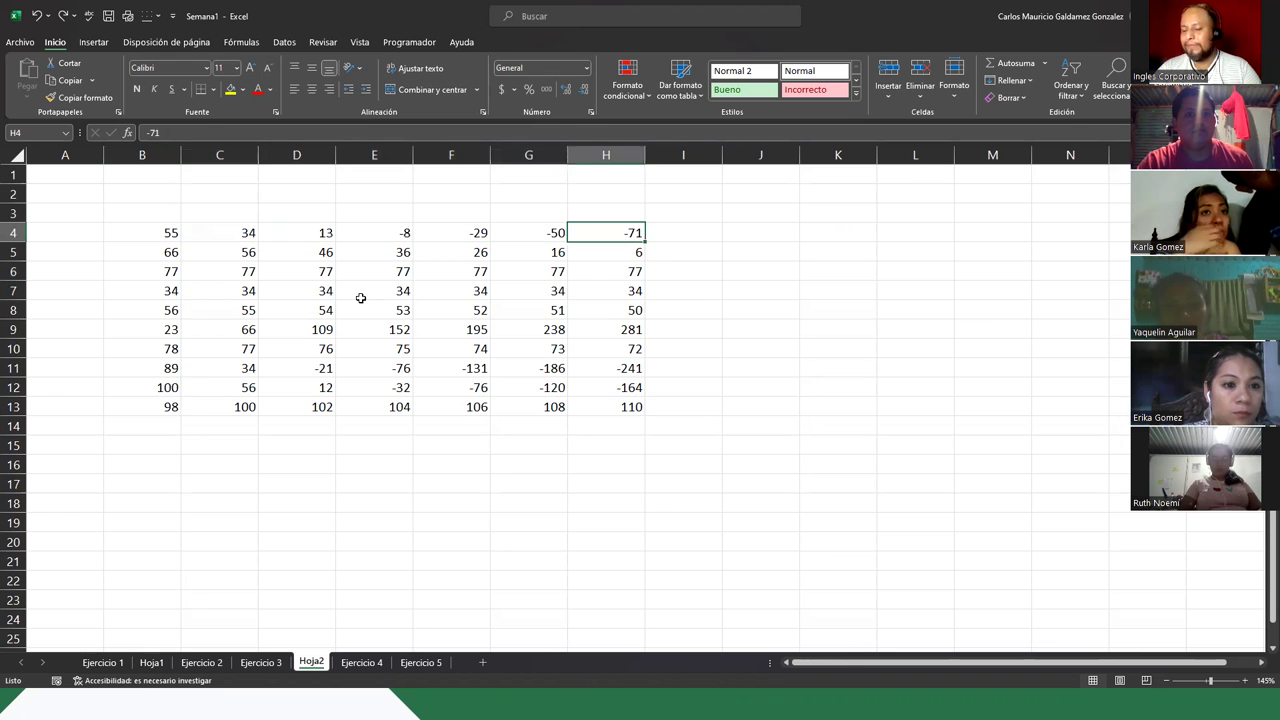
- Select H4:H13 and the row 13 range from H13 back to B13, ending on cell B13
key(ctrl+shift+Down)
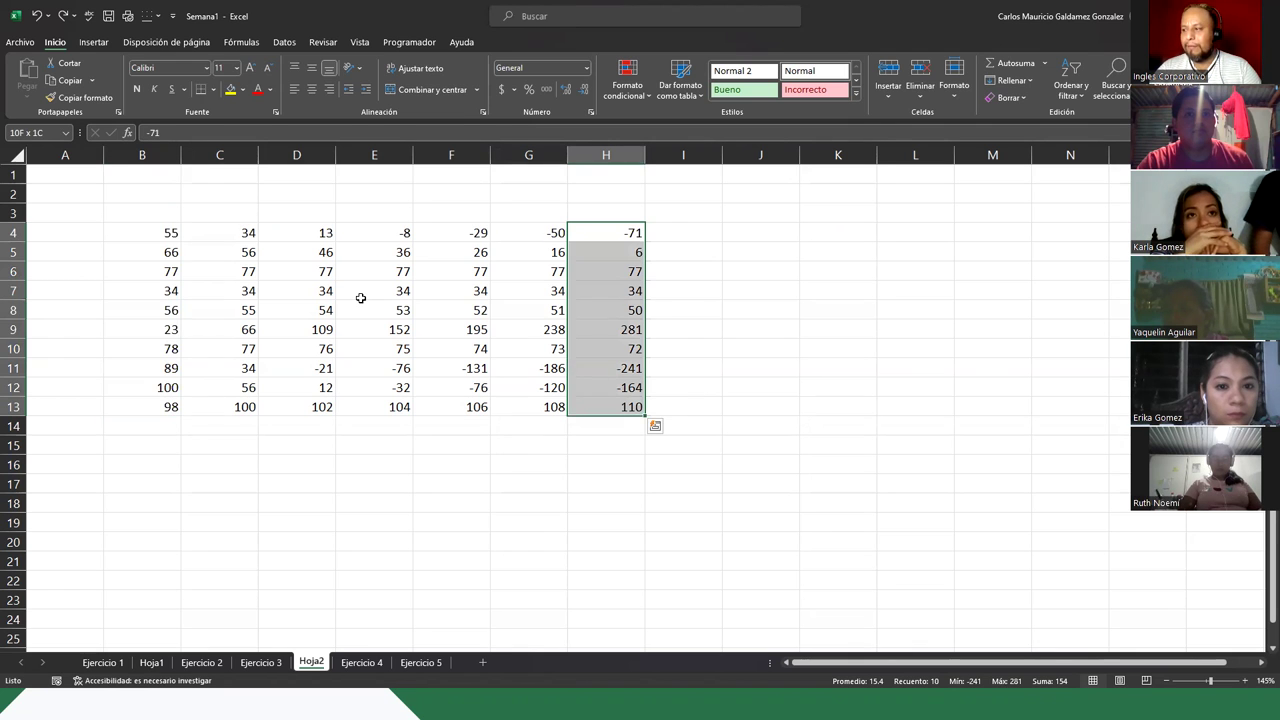
key(ctrl+Down)
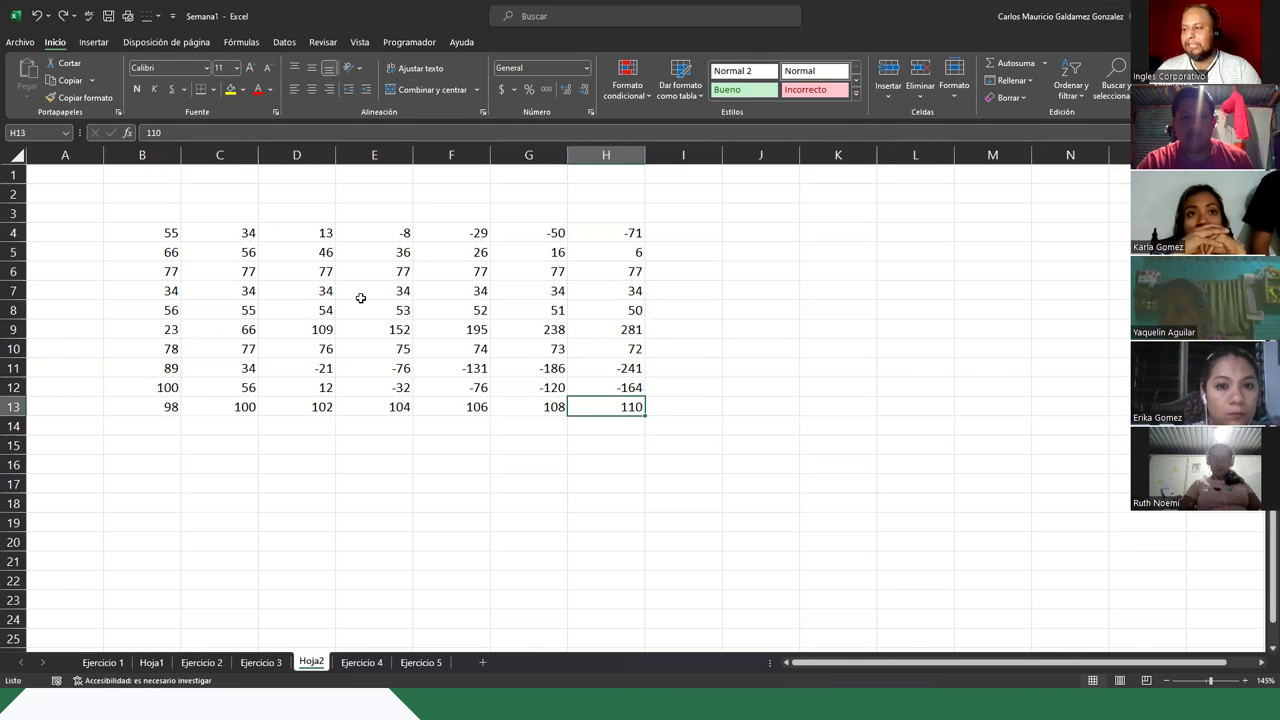
key(ctrl+shift+Left)
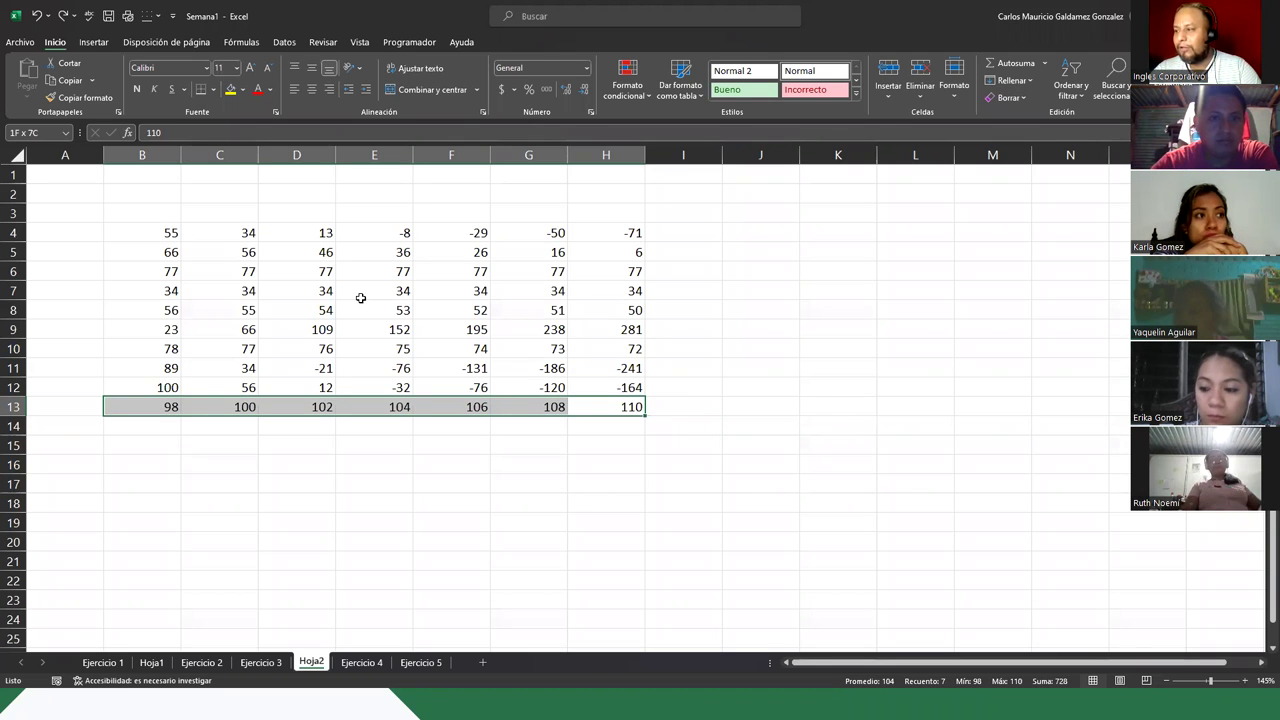
key(ctrl+q)
key(Escape)
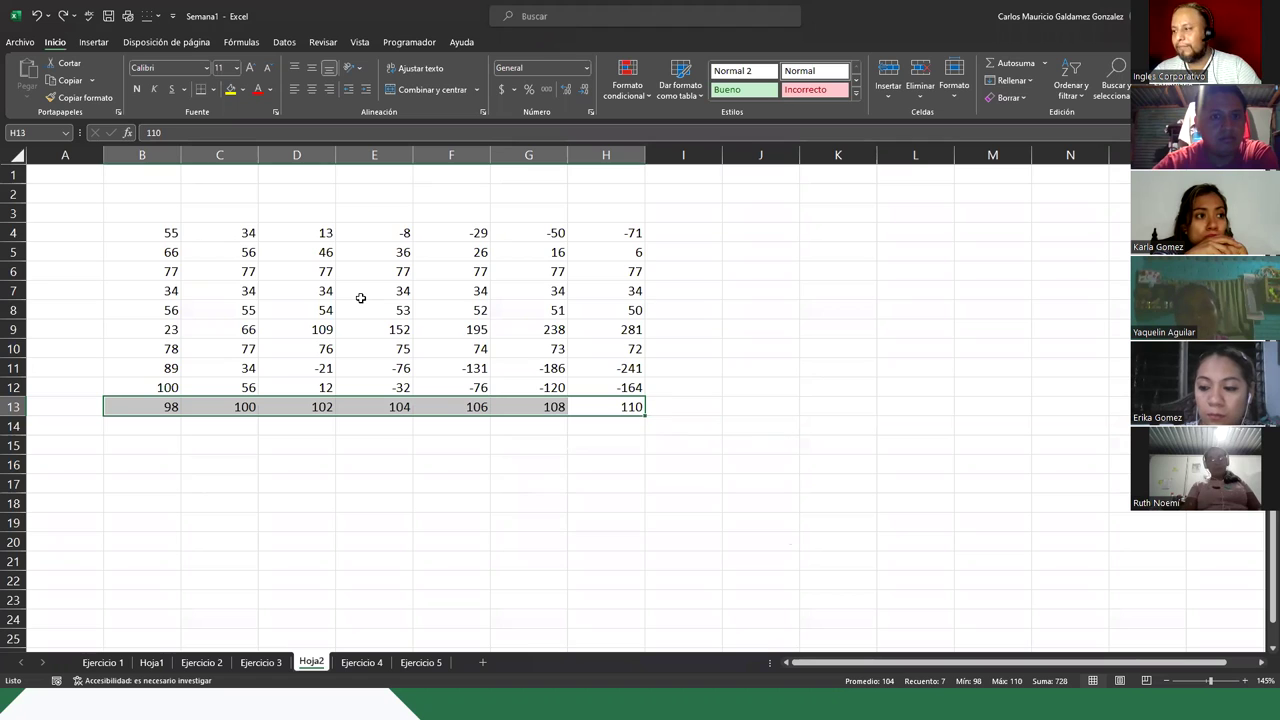
key(ctrl+Left)
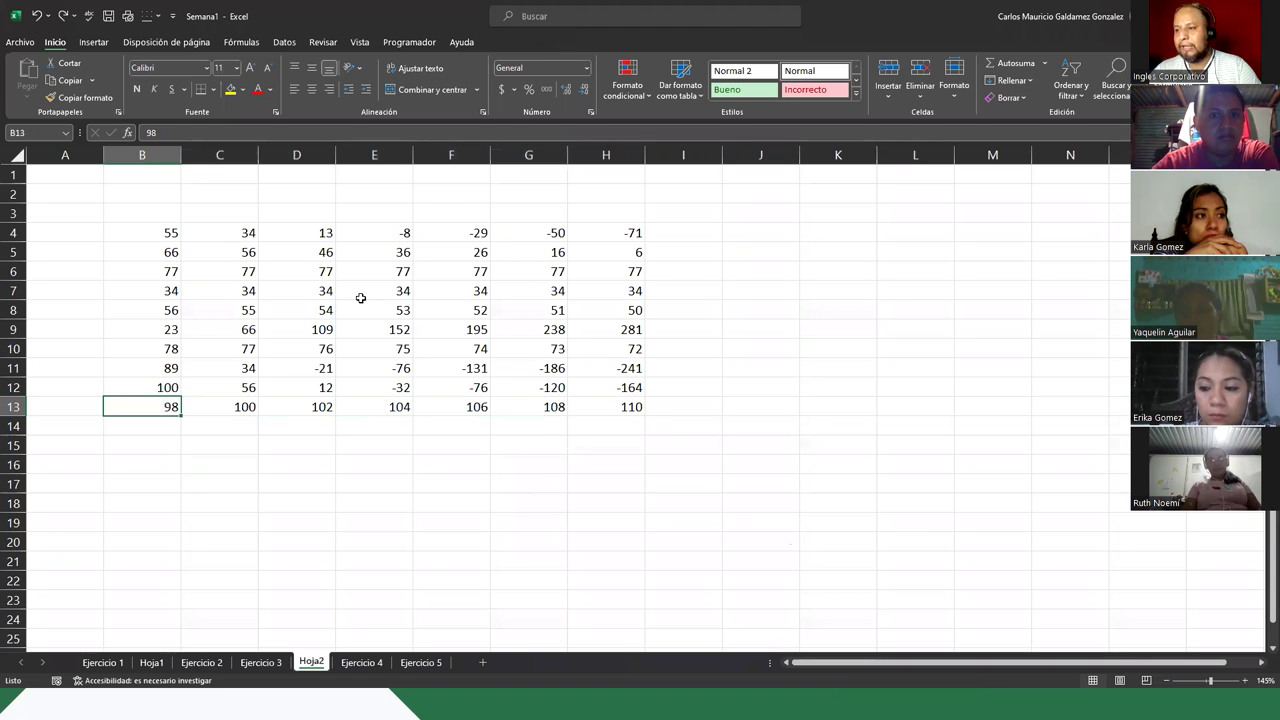
- Select upward from B13 to B4, and move up column B cell by cell to B4
key(ctrl+shift+Up)
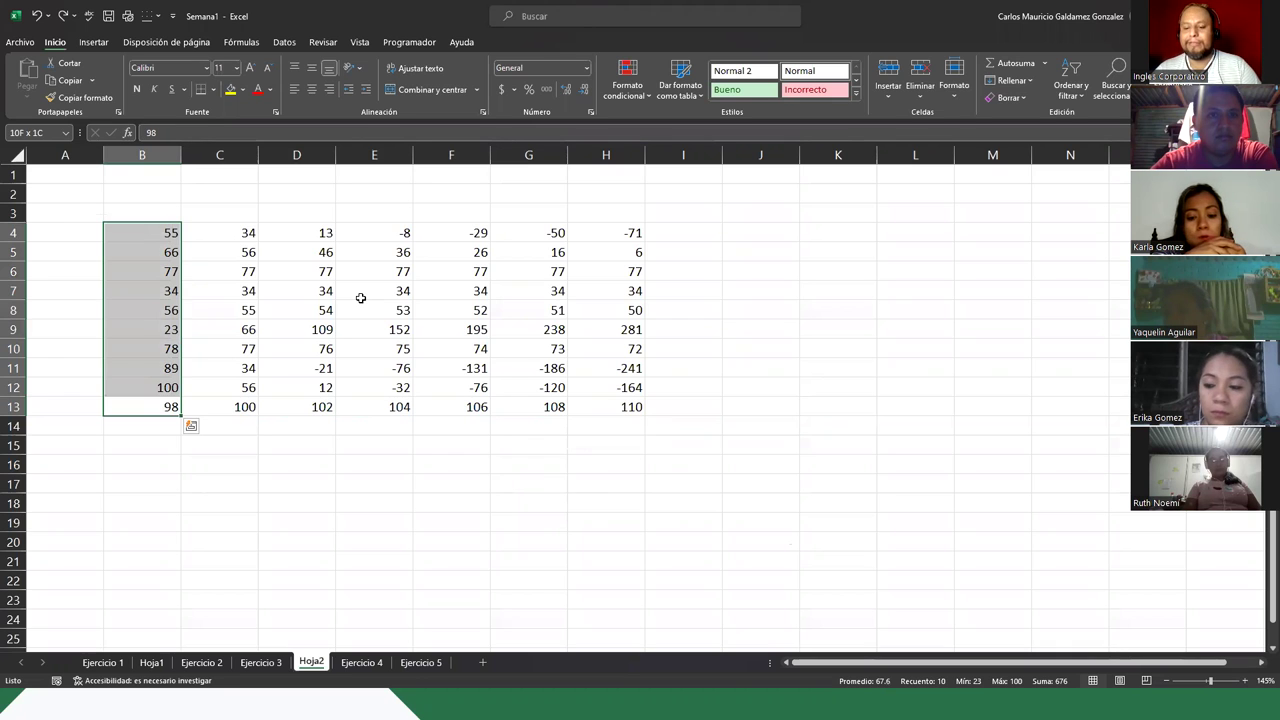
key(Up)
key(Up)
key(Up)
key(Up)
key(Up)
key(Up)
key(Up)
key(Up)
key(Up)
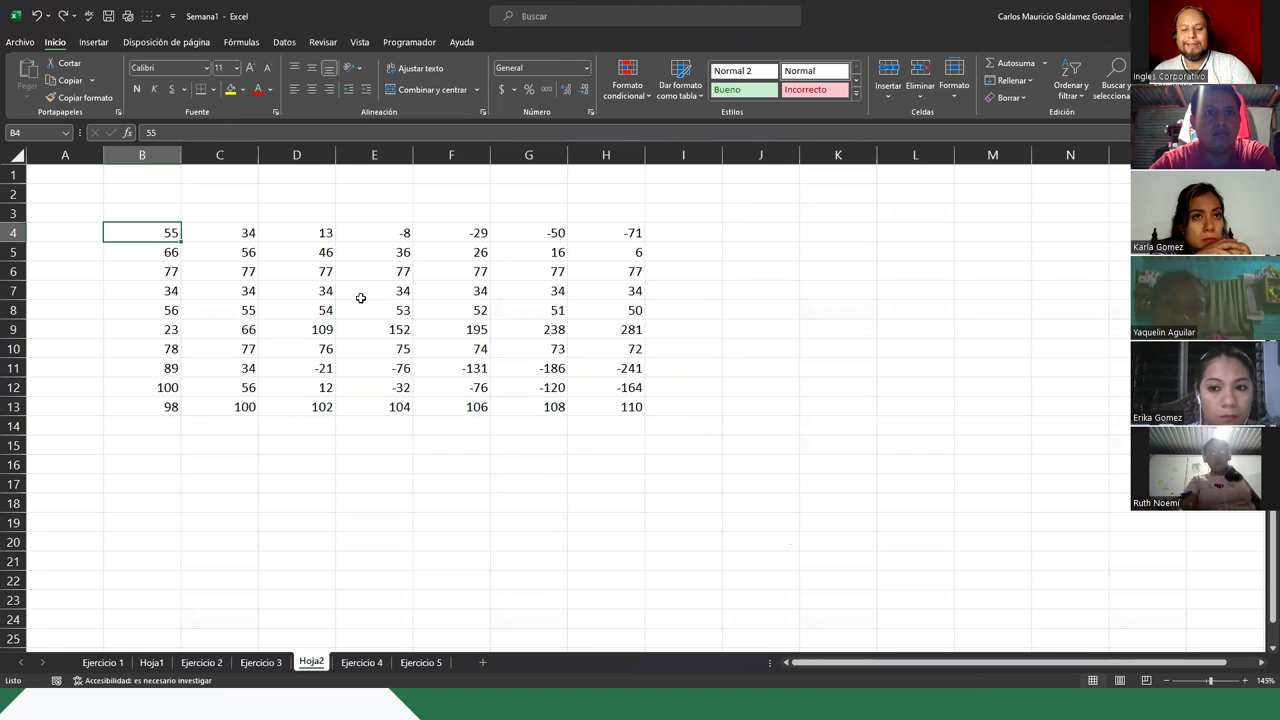
- Extend the selection from B4 to the whole data block B4:H13, release it at B4, and select the block again
key(ctrl+shift+Down)
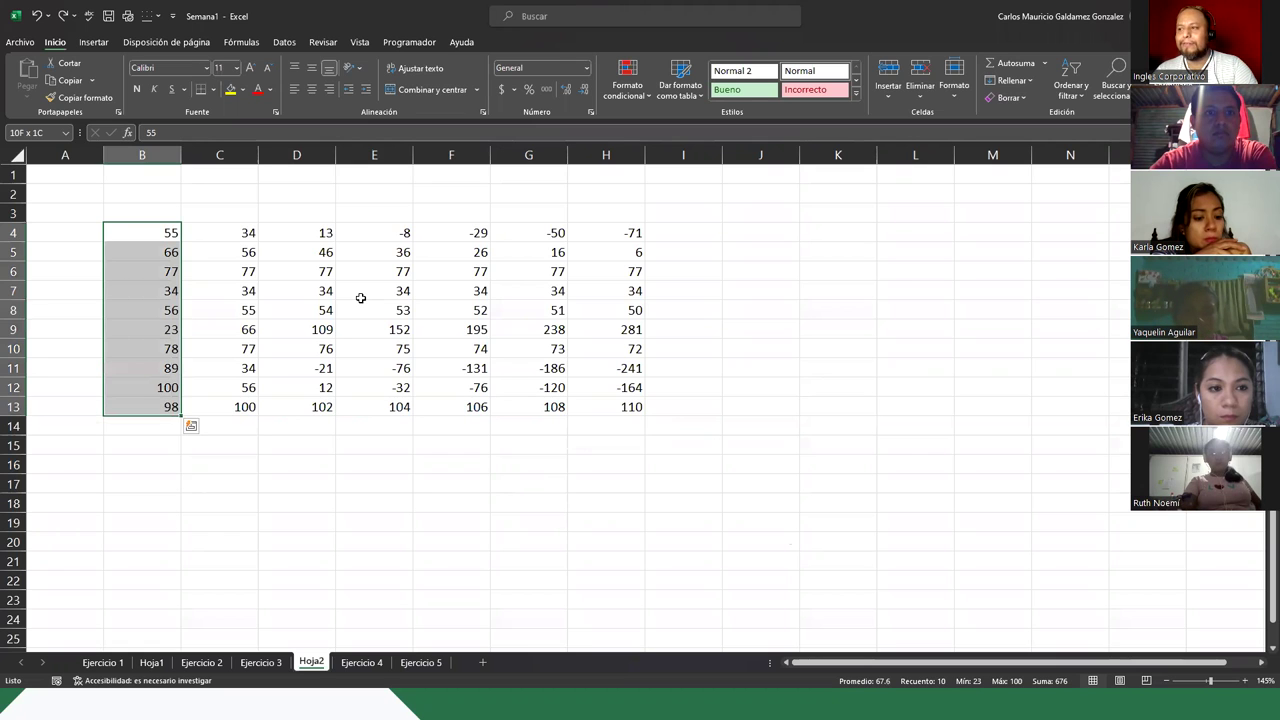
key(ctrl+shift+Right)
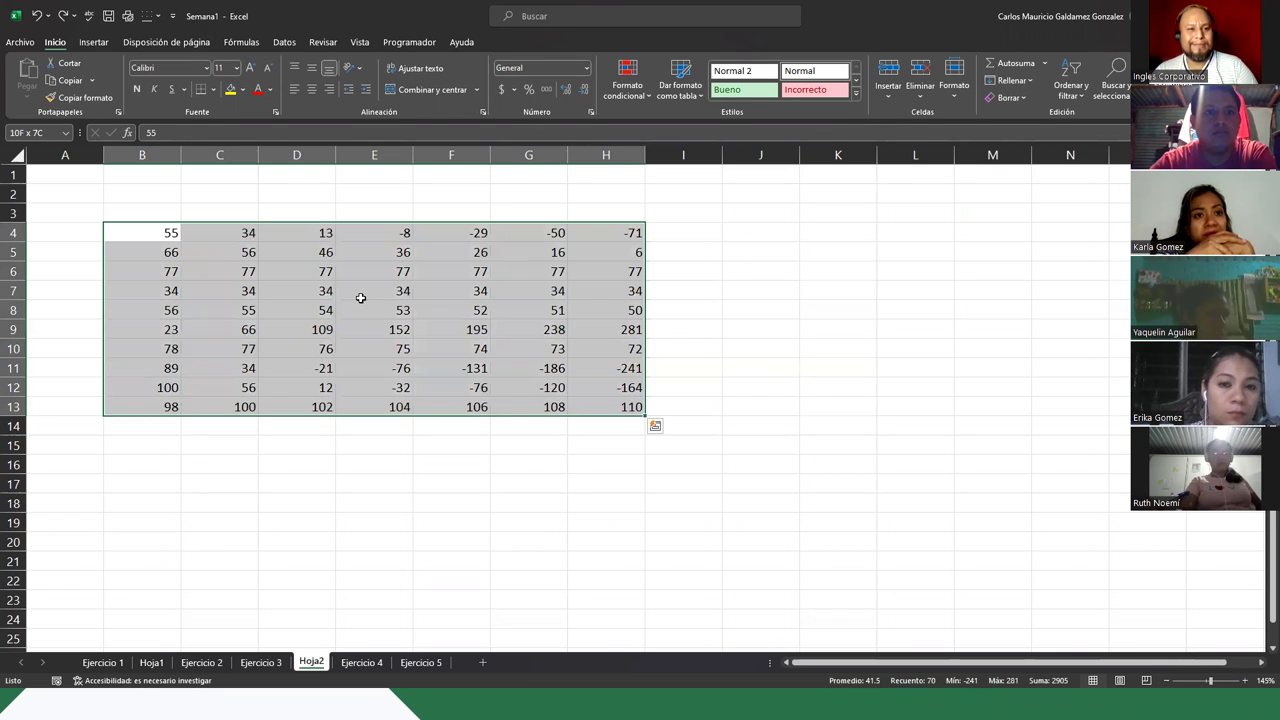
key(Left)
key(Right)
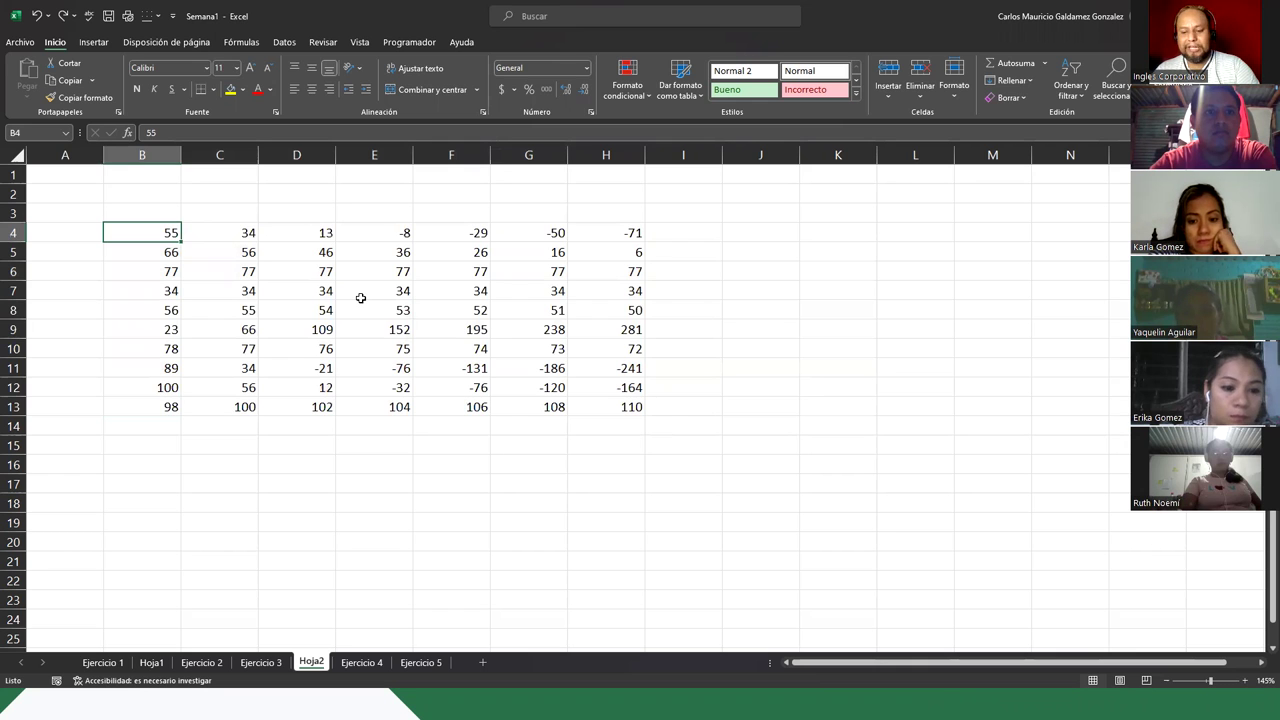
key(ctrl+shift+Down)
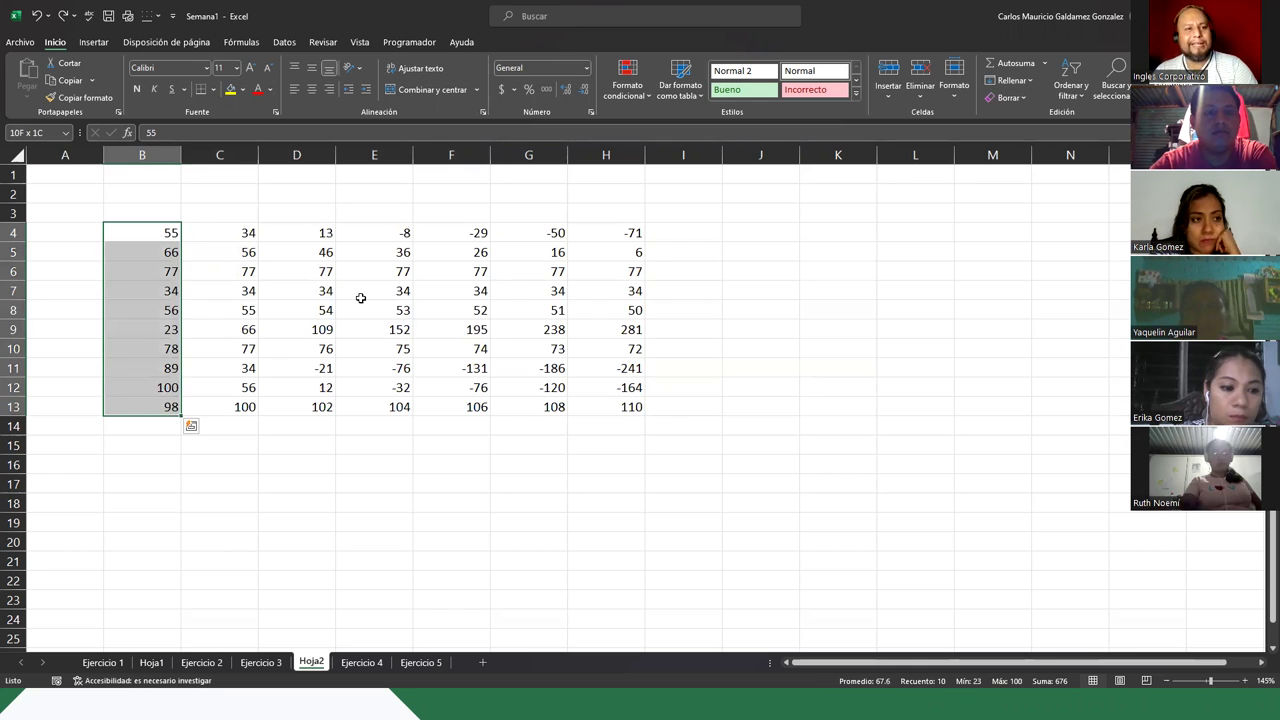
key(ctrl+shift+Right)
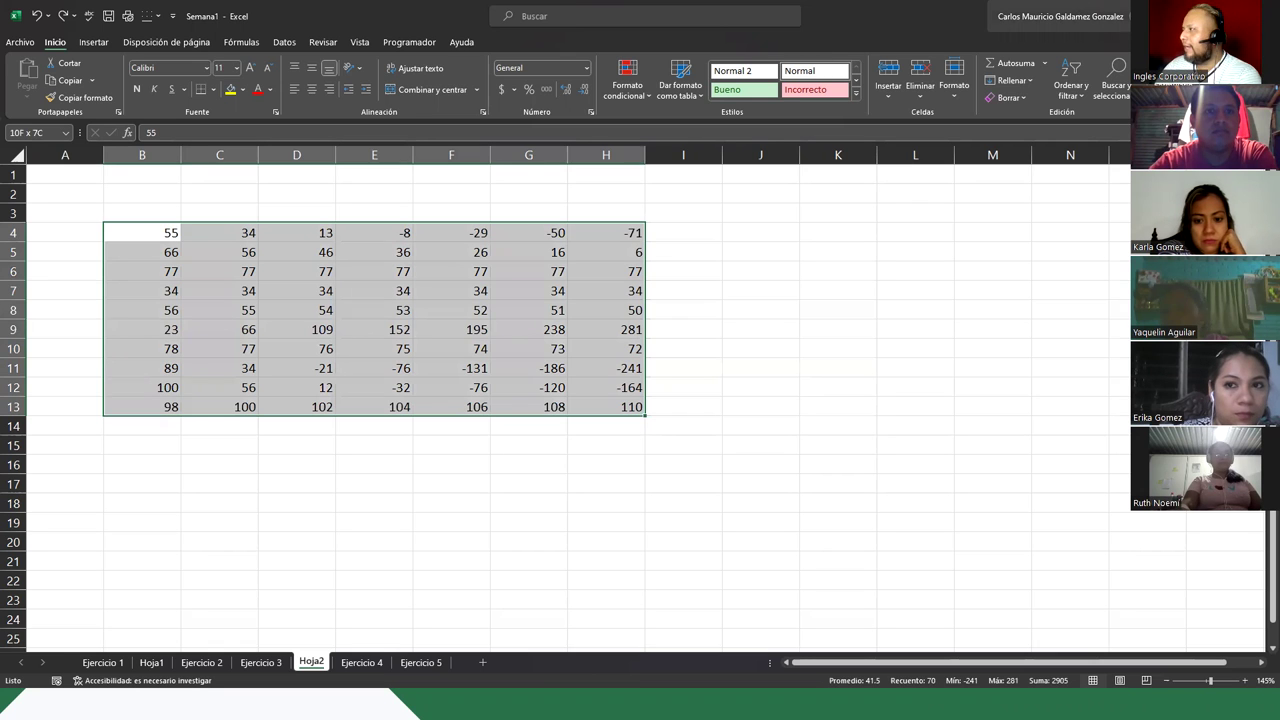
- Switch to the navigation slide and outline the row "Una fila hacia arriba o hacia abajo" with a red rectangle
key(alt+Tab)
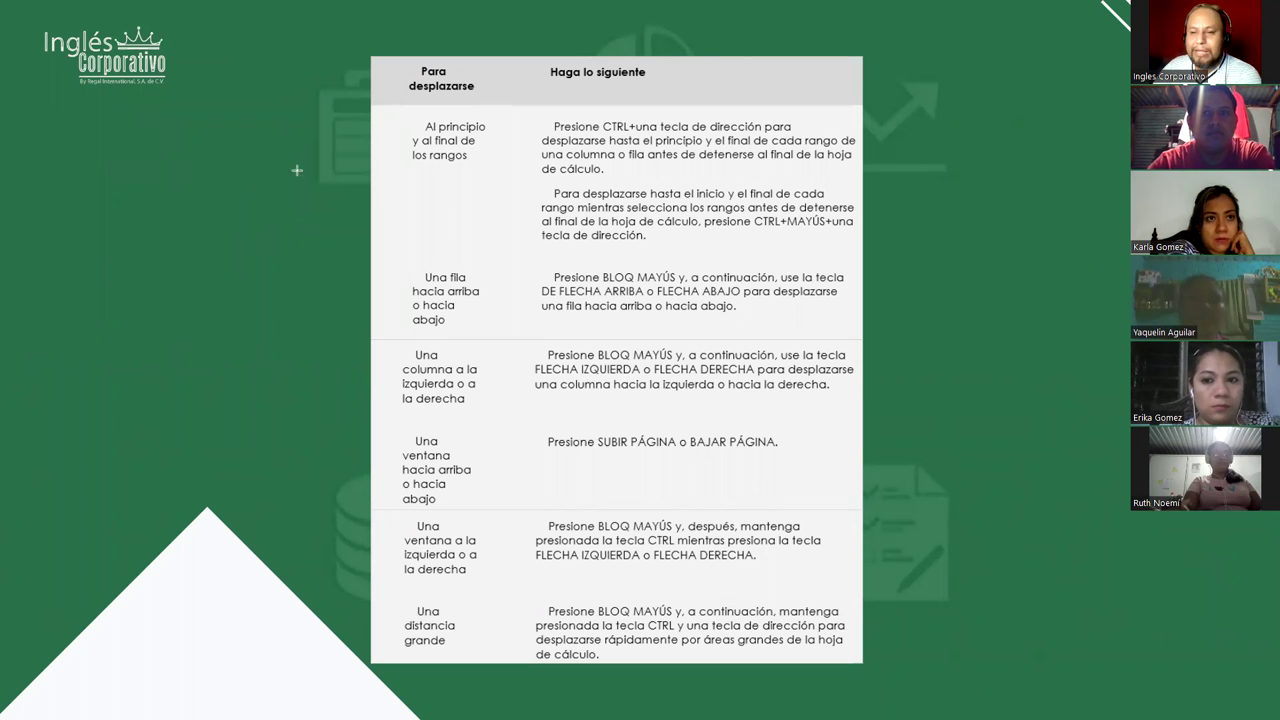
drag(375, 260, 660, 343)
drag(748, 348, 857, 339)
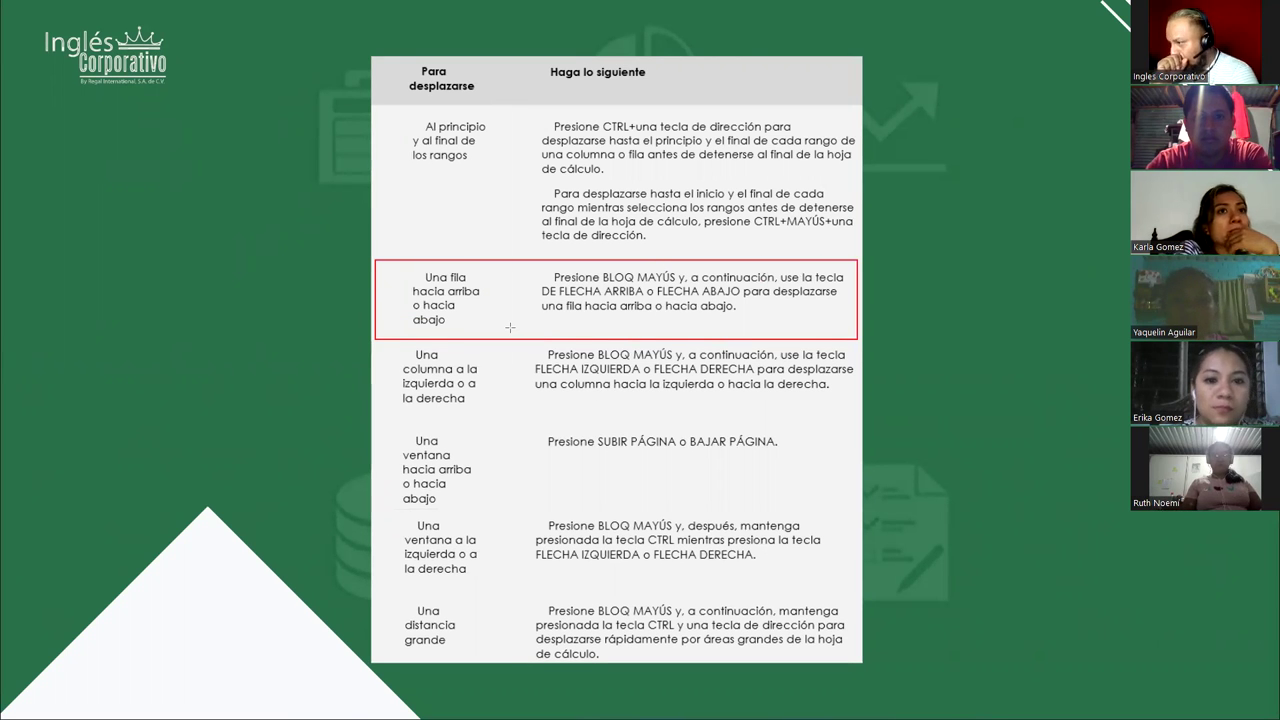
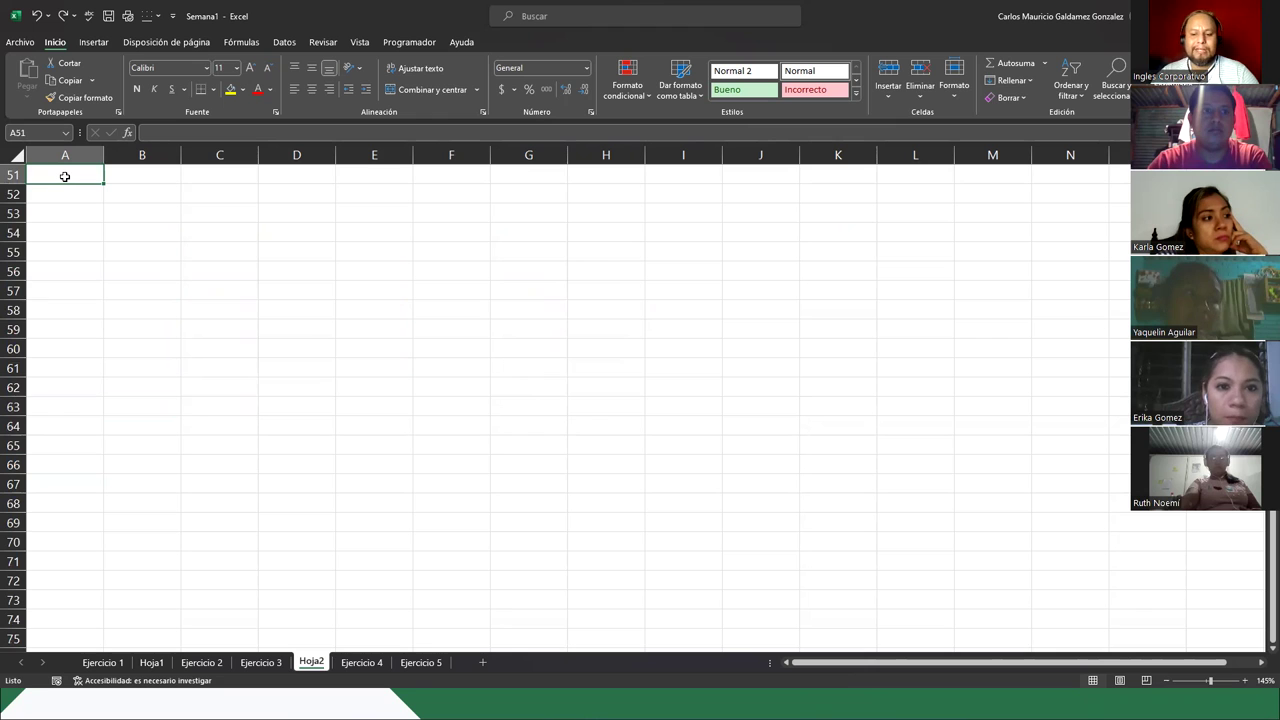
- Move up one window at a time from A51 to A1, and select the data block B4:H13
key(Page_Up)
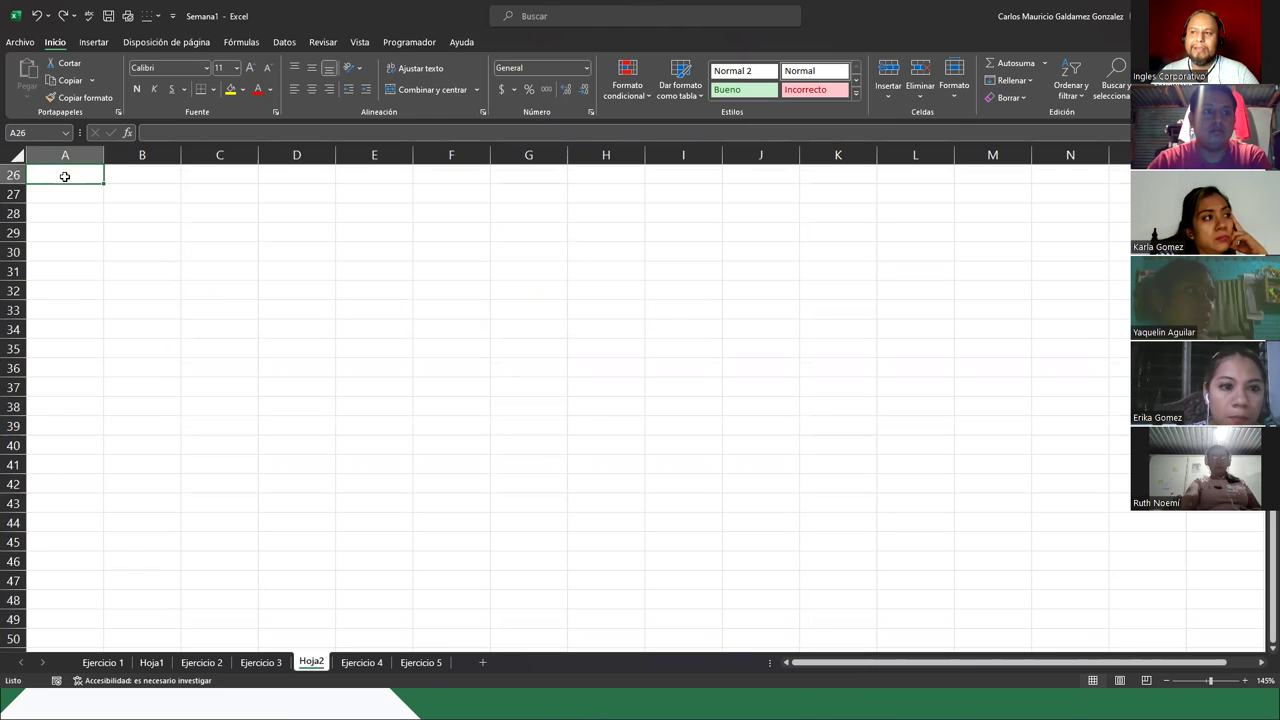
key(Page_Up)
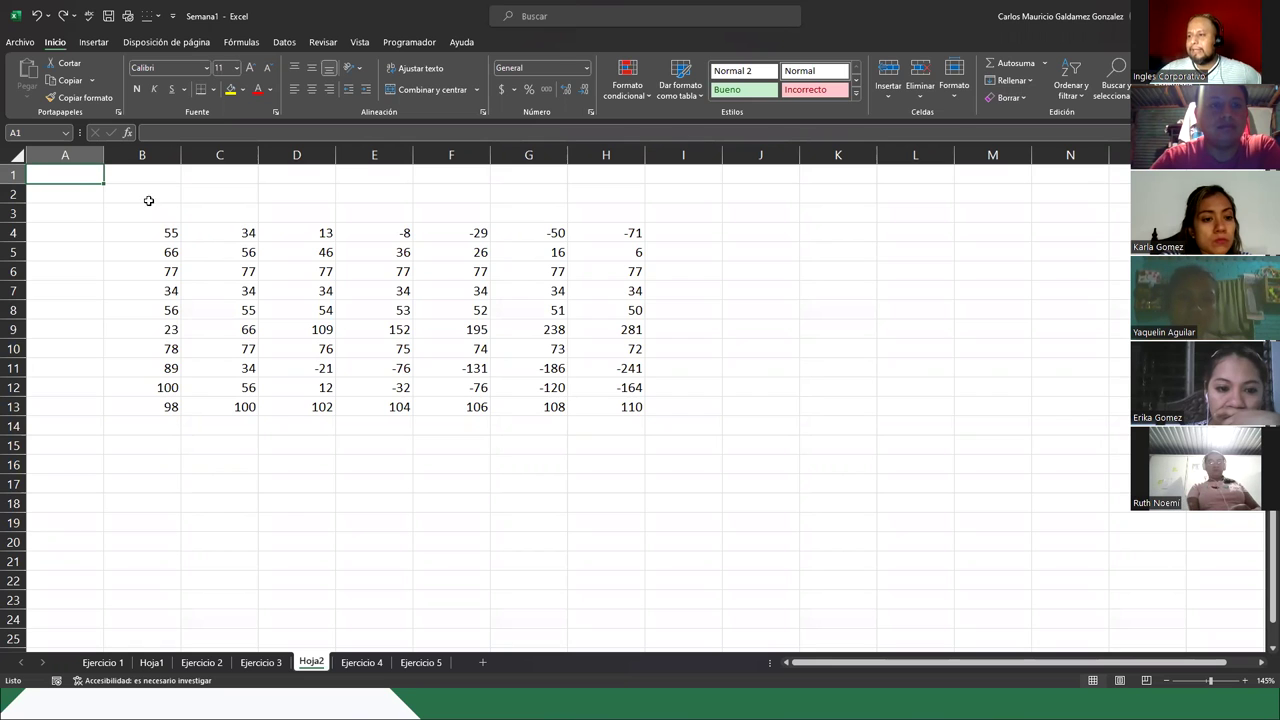
drag(140, 236, 603, 410)
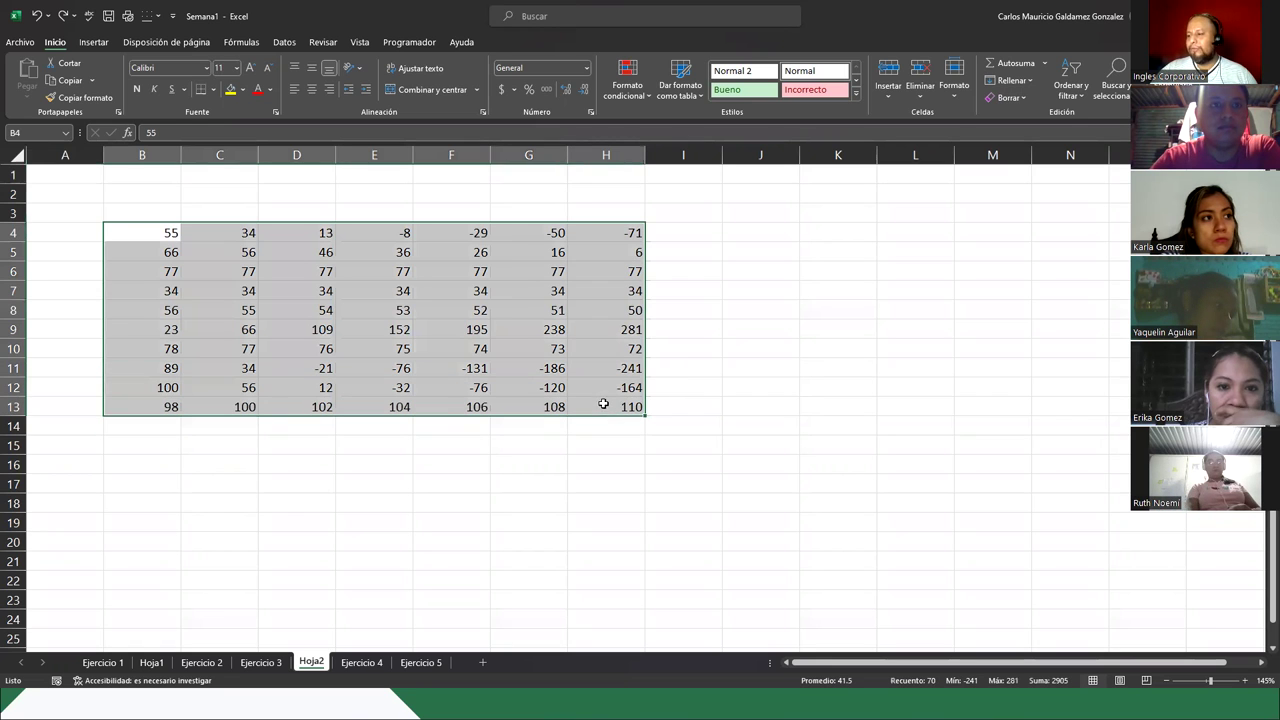
scroll(392, 481, down, 4)
scroll(392, 481, down, 20)
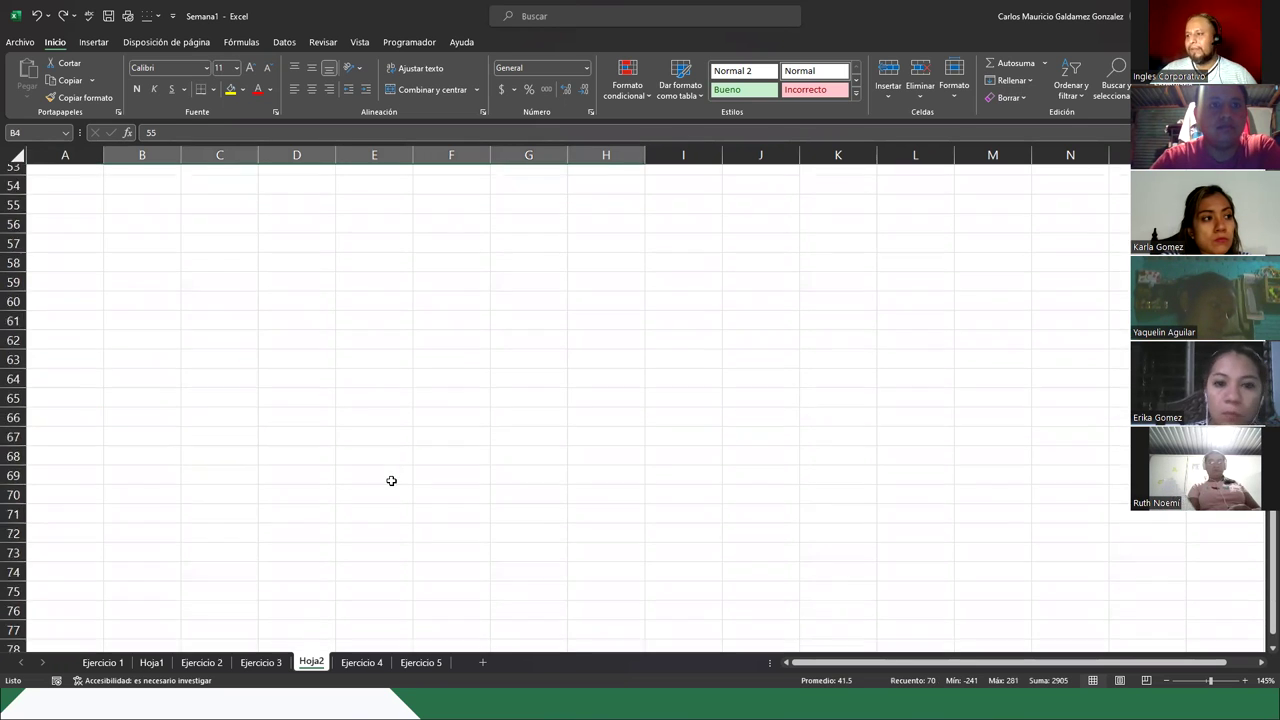
scroll(371, 472, up, 20)
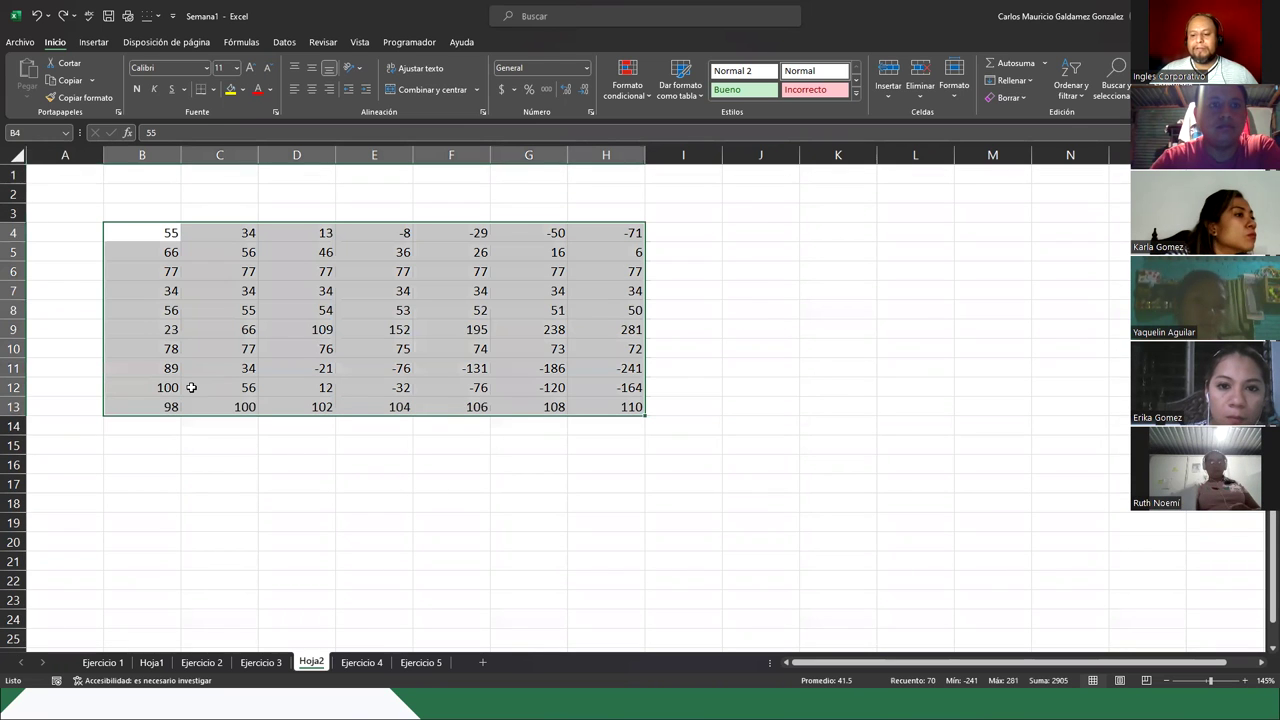
- Move down column B one window at a time past row 79 and back up to the top of the sheet
key(Page_Down)
key(Page_Down)
key(Page_Down)
key(Page_Down)
key(Page_Down)
key(Page_Down)
key(Page_Down)
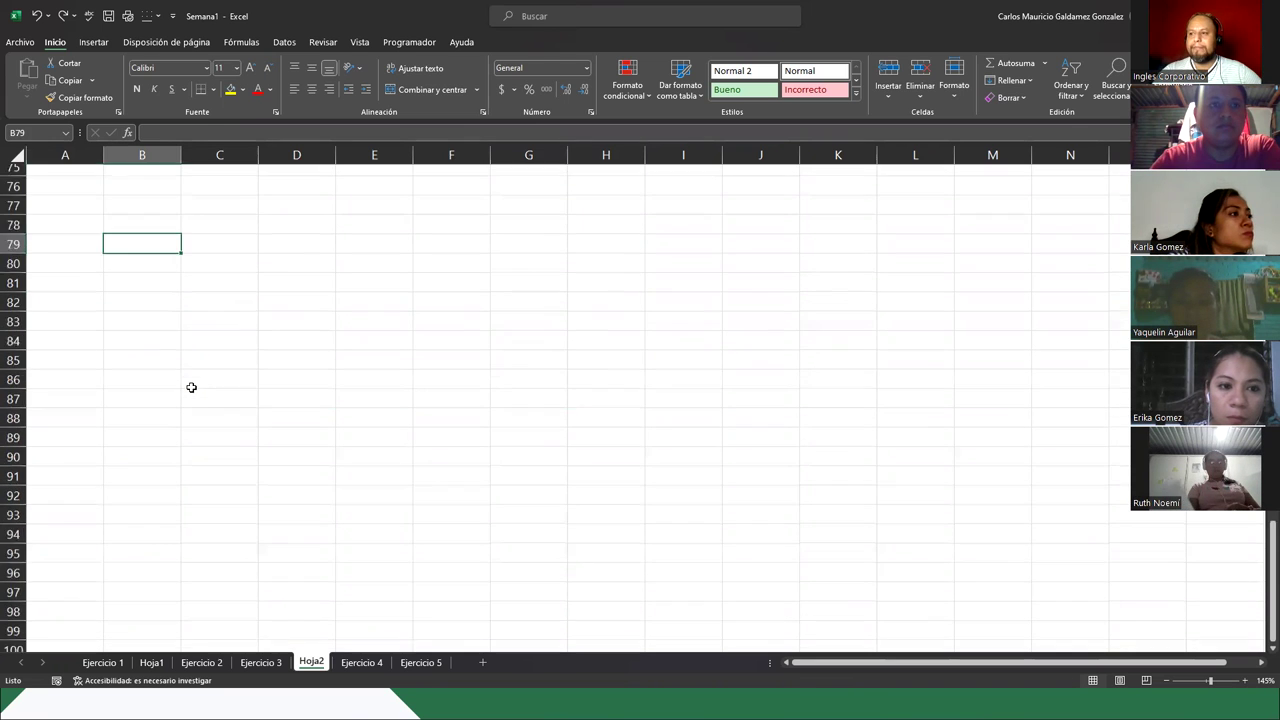
key(Page_Down)
key(Page_Up)
key(Page_Up)
key(Page_Up)
key(Page_Up)
key(Page_Up)
key(Page_Up)
key(Page_Up)
key(Page_Up)
key(Page_Up)
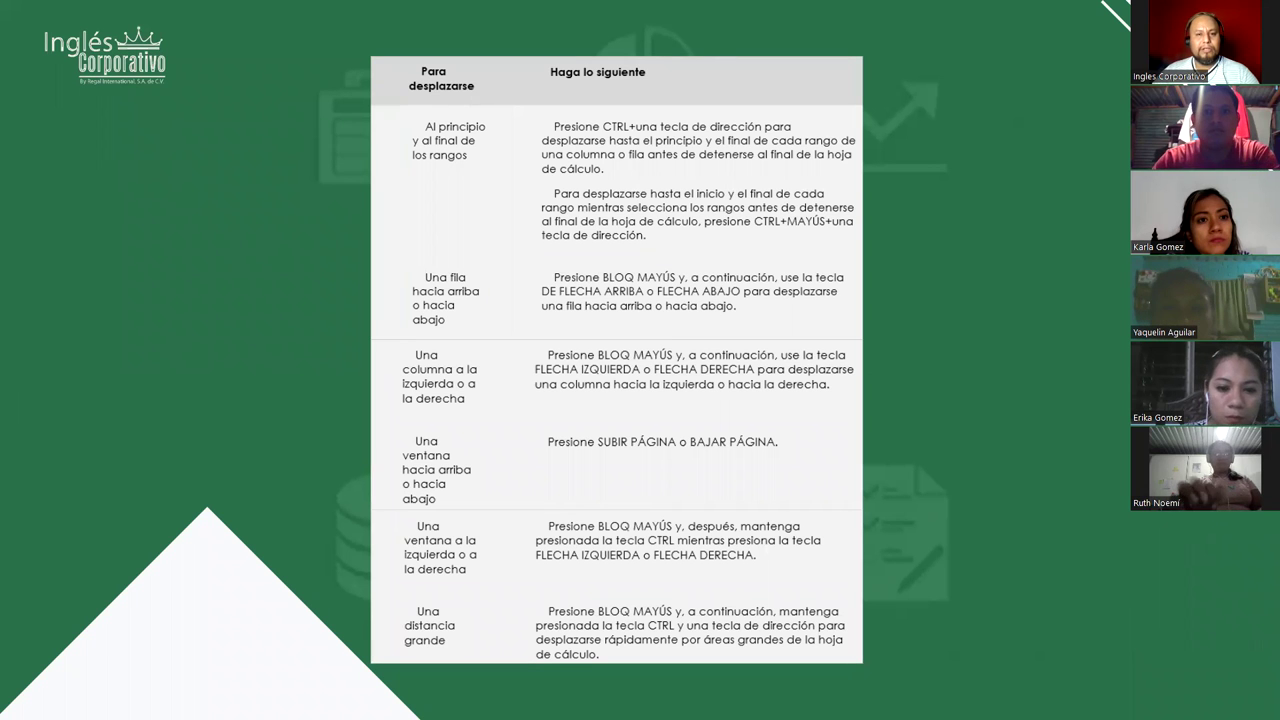
- Outline the slide's row "Una ventana a la izquierda o a la derecha" with a red rectangle, and switch back to the Excel workbook
mouse_move(373, 512)
mouse_down()
mouse_move(543, 600)
mouse_move(862, 590)
mouse_up()
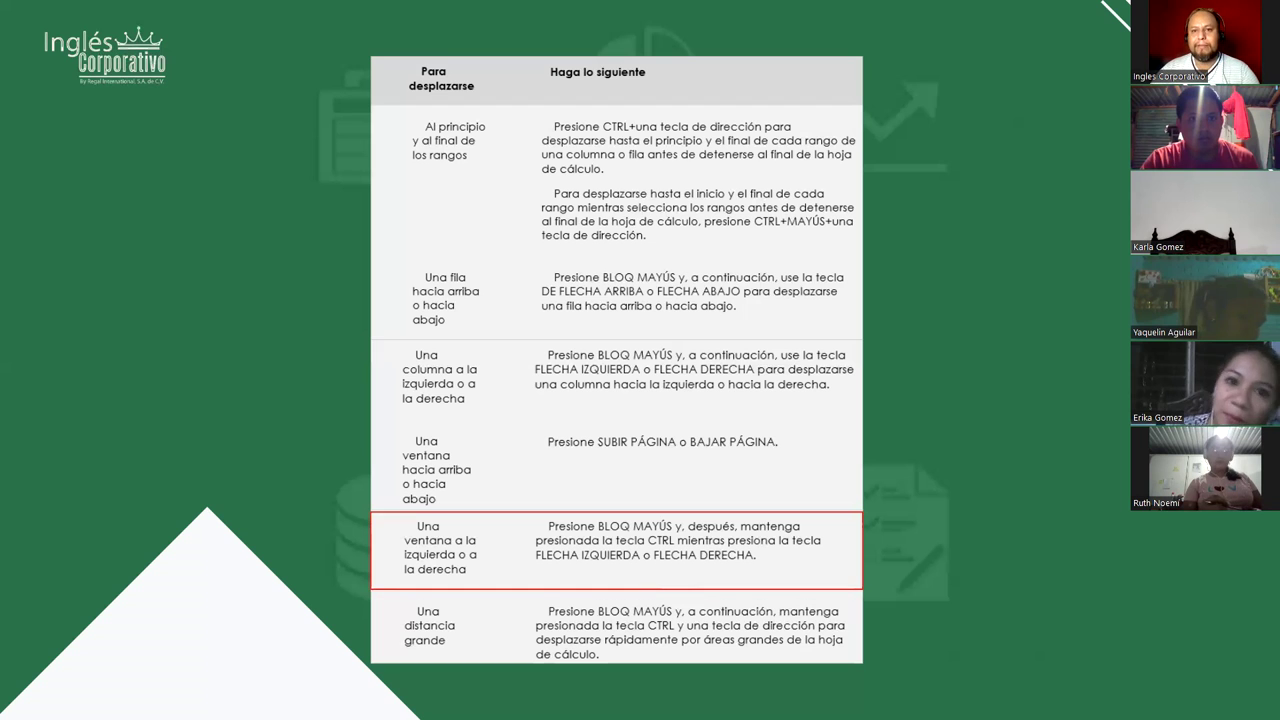
key(alt+Tab)
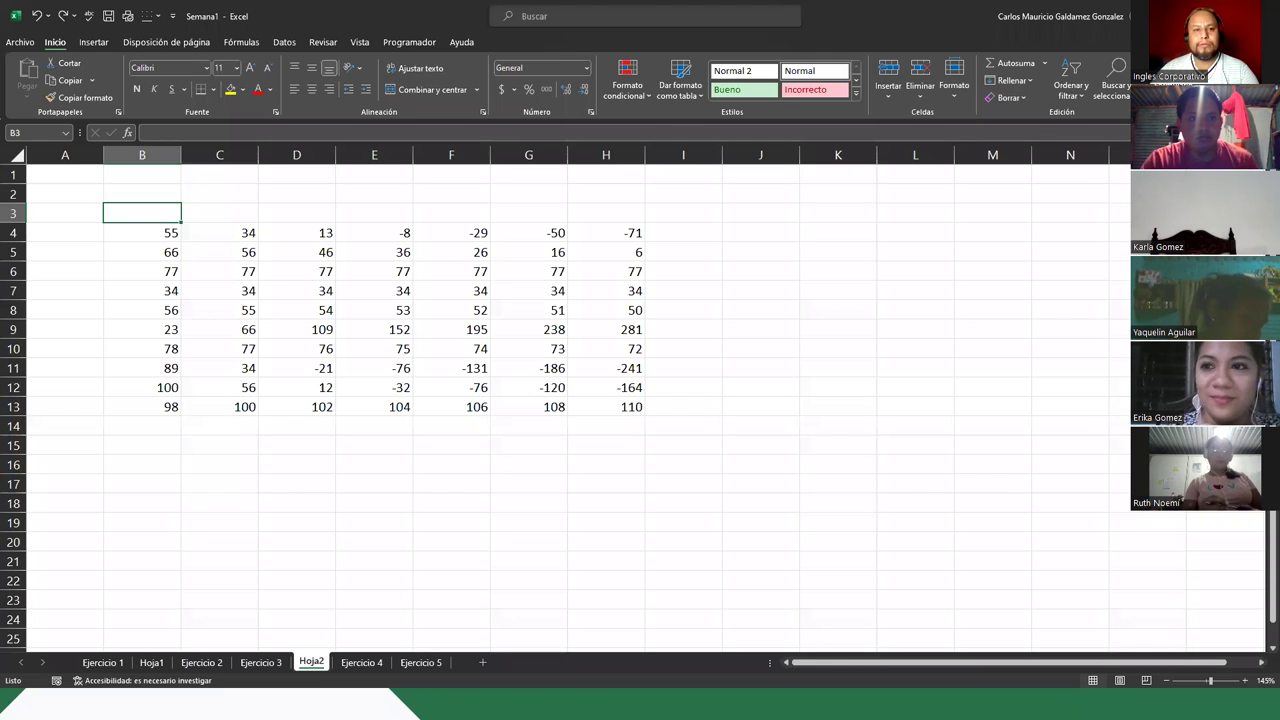
- Select cell A1, extend the selection across all of row 1, and return to cell A1
click(67, 171)
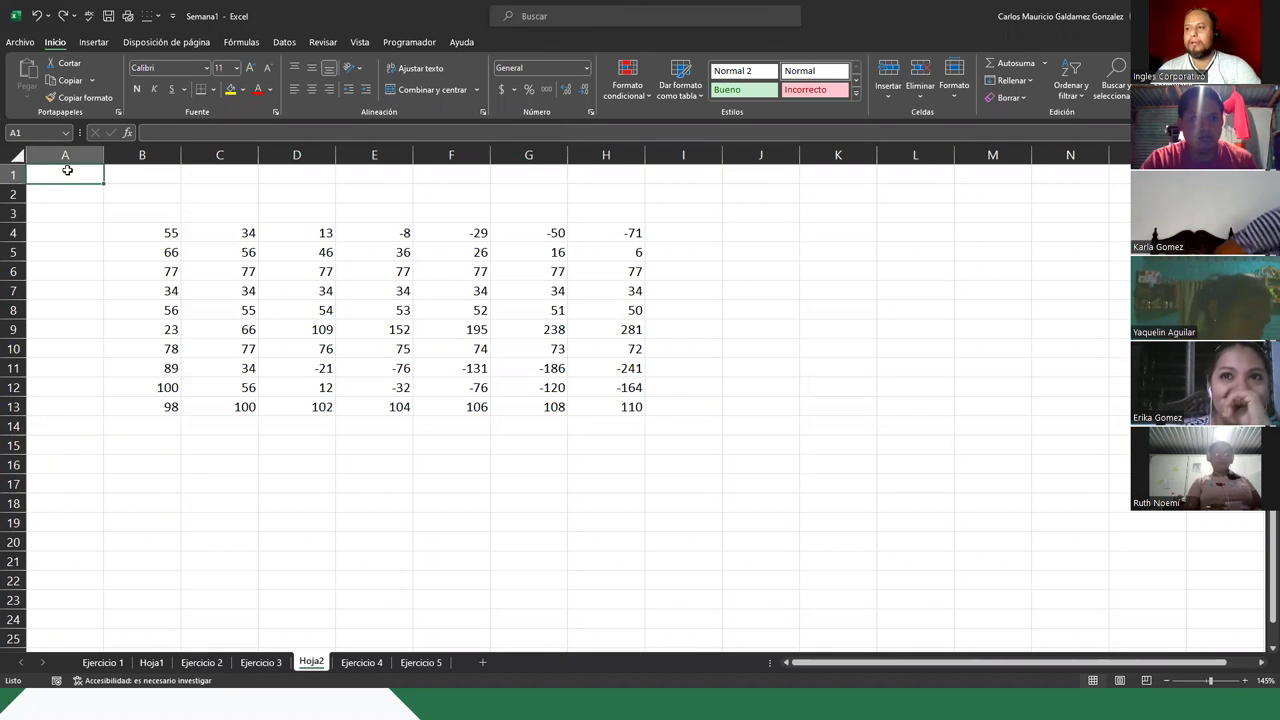
click(67, 171)
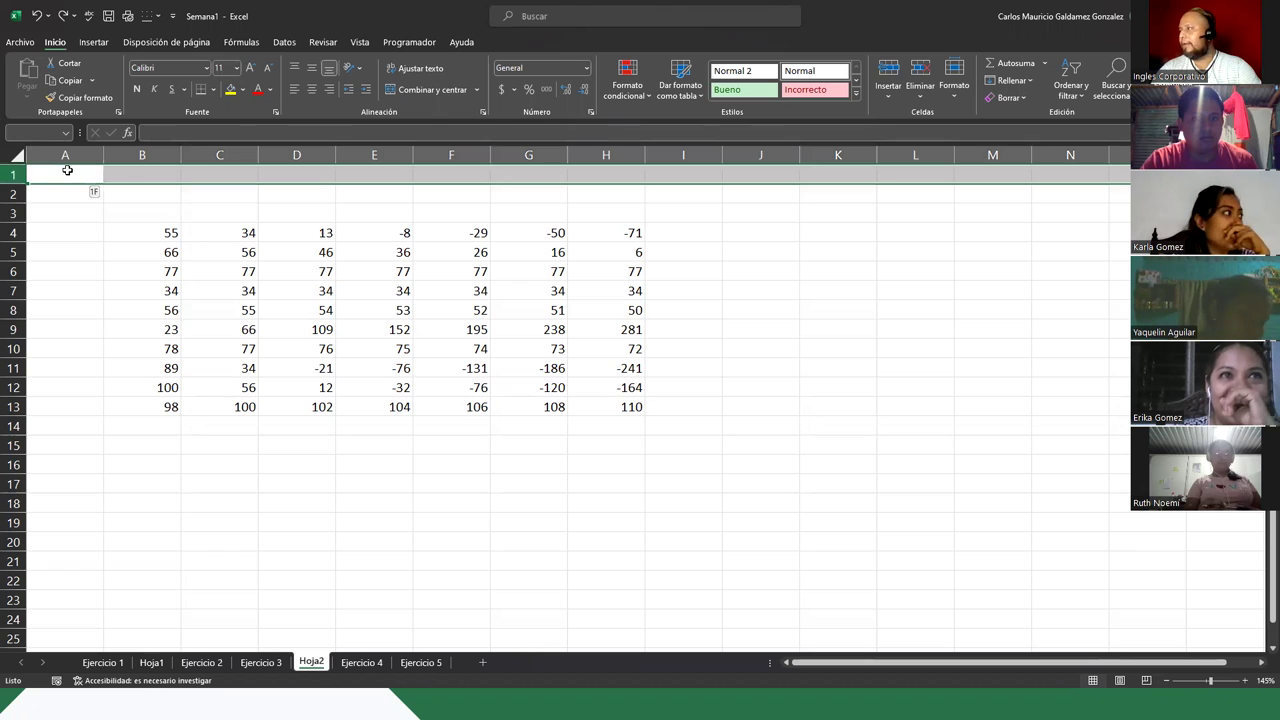
click(67, 171)
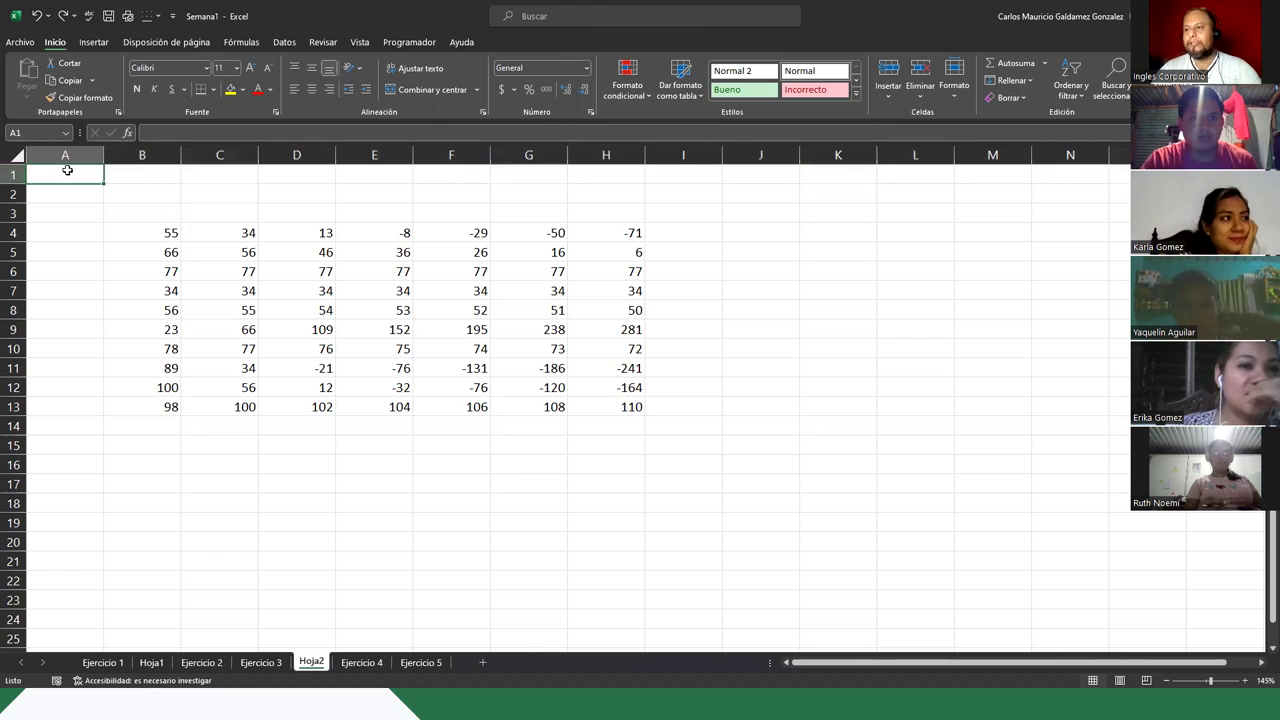
- Extend the selection from A1 across all of row 1 and view its columns past AL and back to column A
click(67, 171)
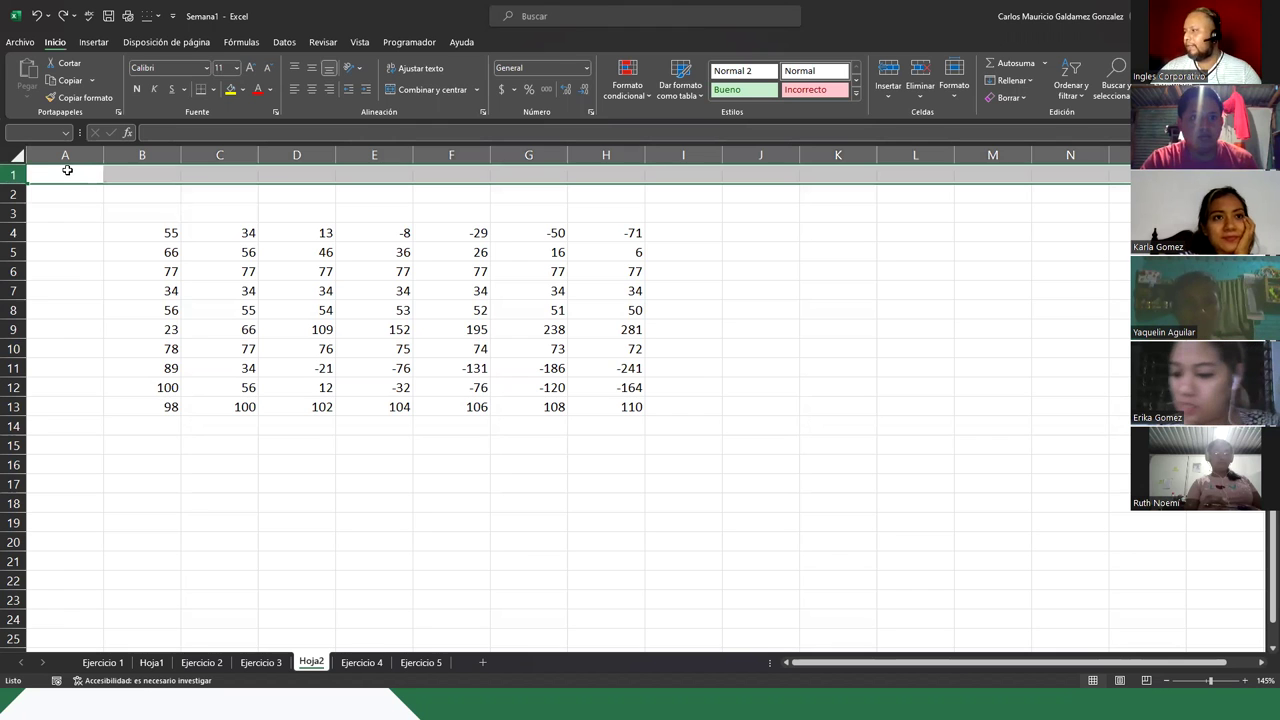
click(1261, 663)
drag(1261, 663, 1231, 650)
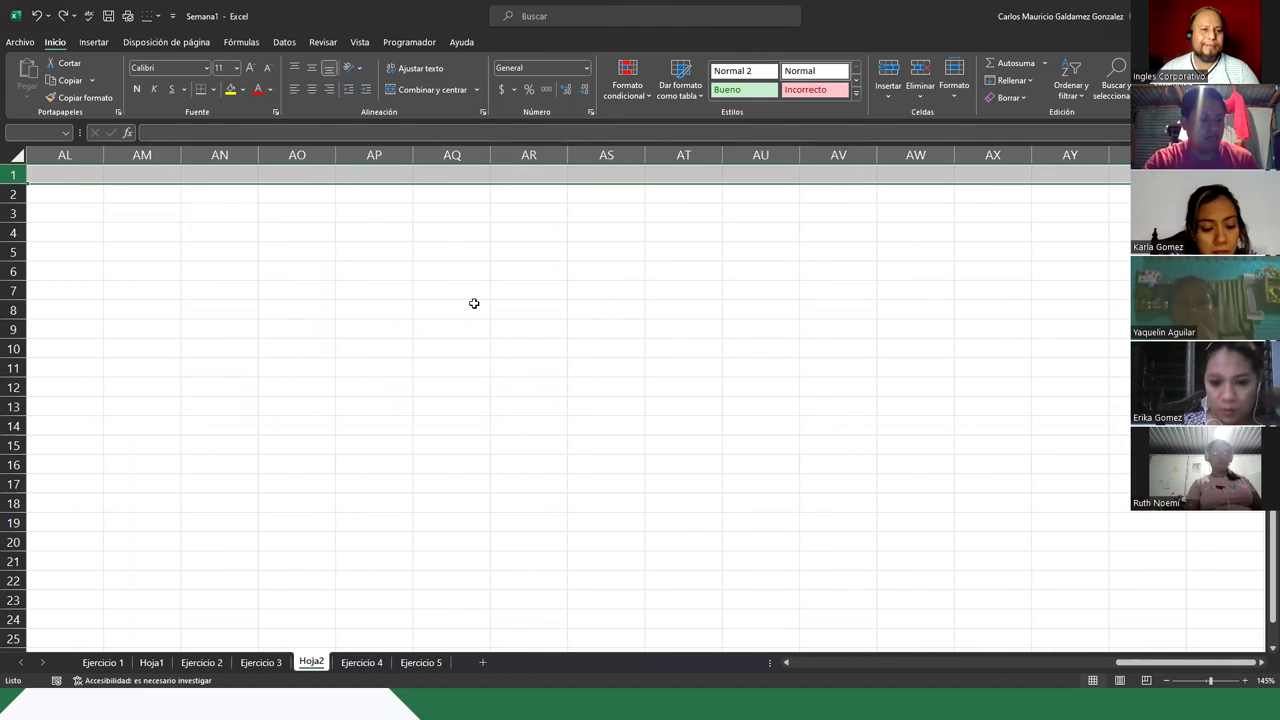
drag(1121, 662, 805, 661)
- Select B4, extend the selection across the data in row 4, and extend it down to cover B4:H13
click(148, 233)
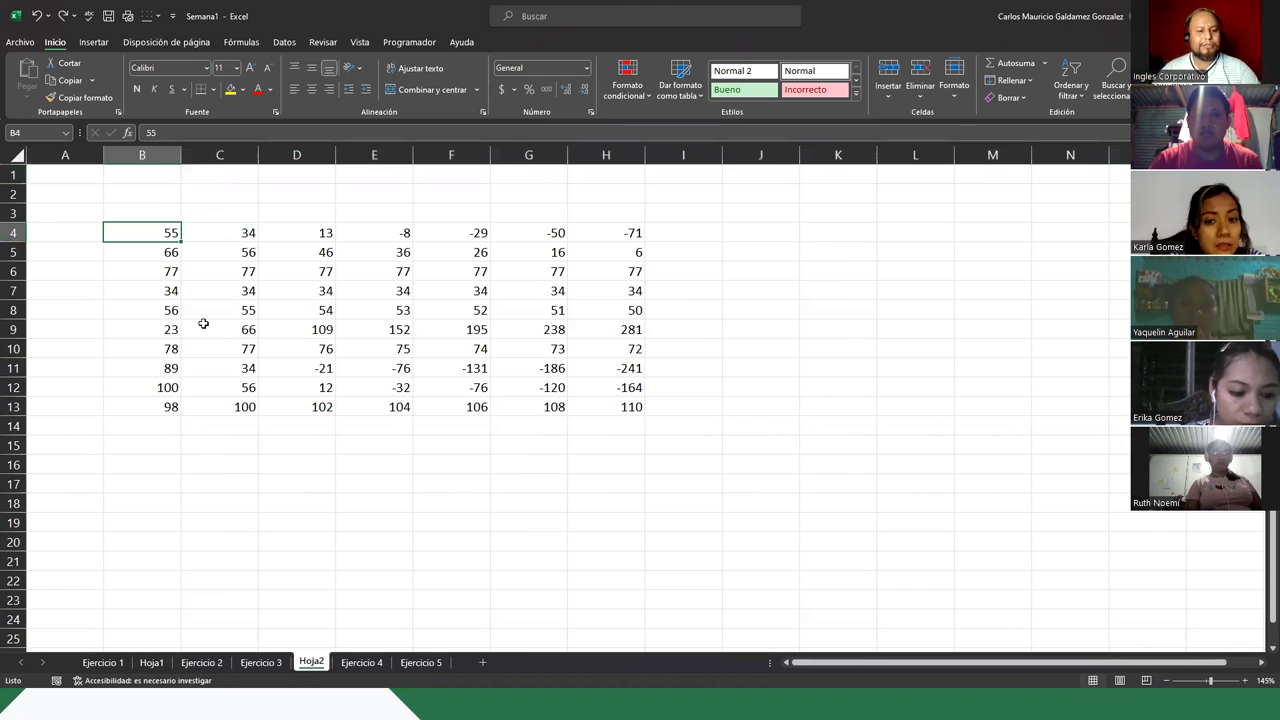
key(ctrl+shift+Right)
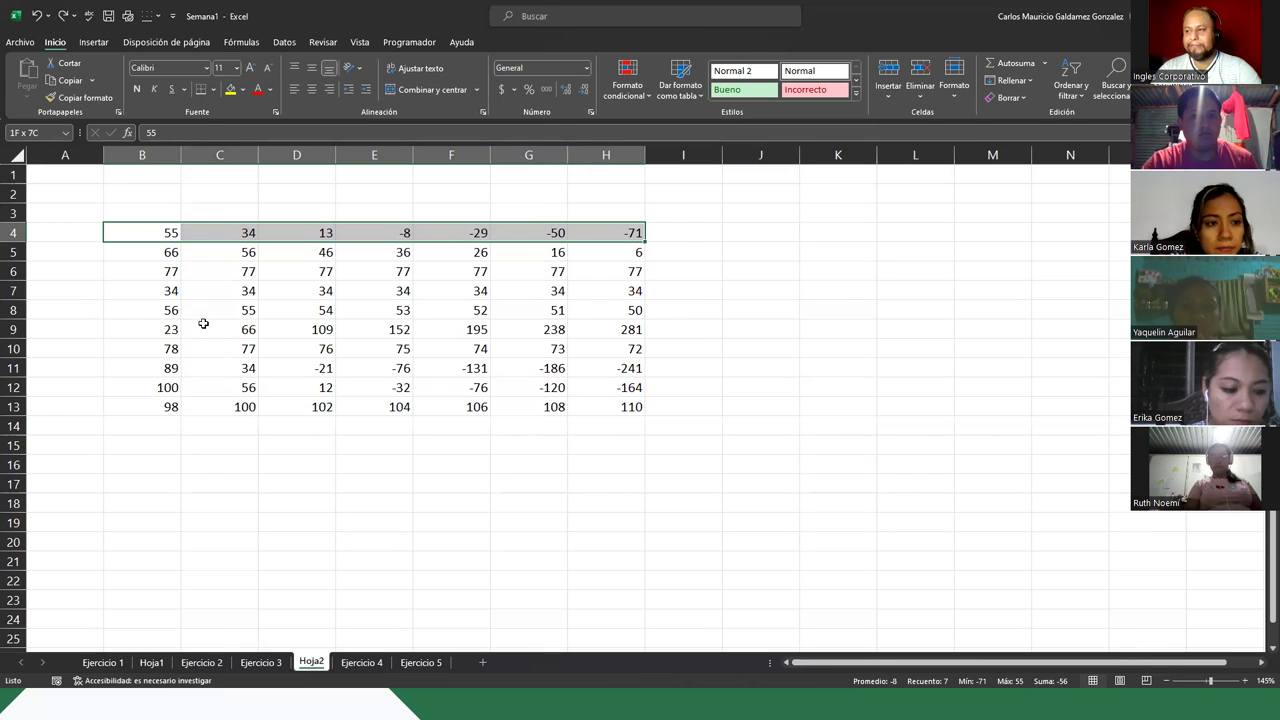
key(ctrl+shift+Down)
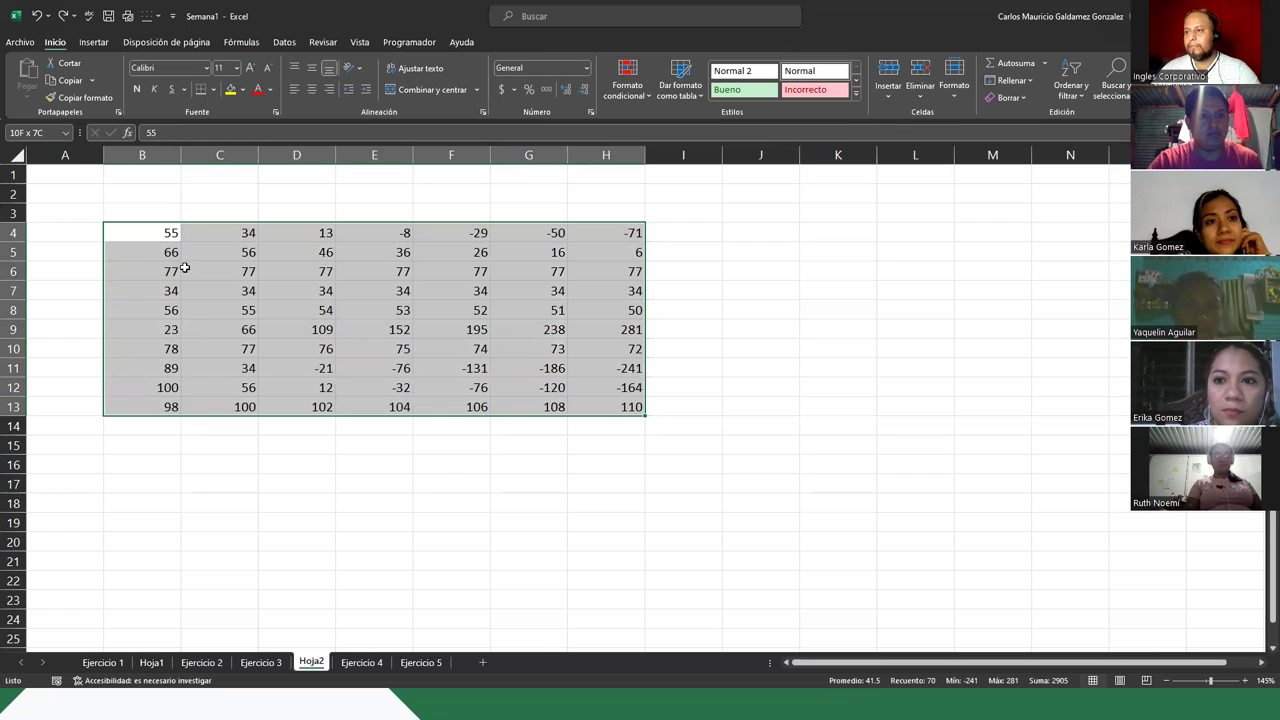
- Jump from A1 to the last column and back, and move to the Ejercicio 4 sheet and back to Hoja2
click(74, 178)
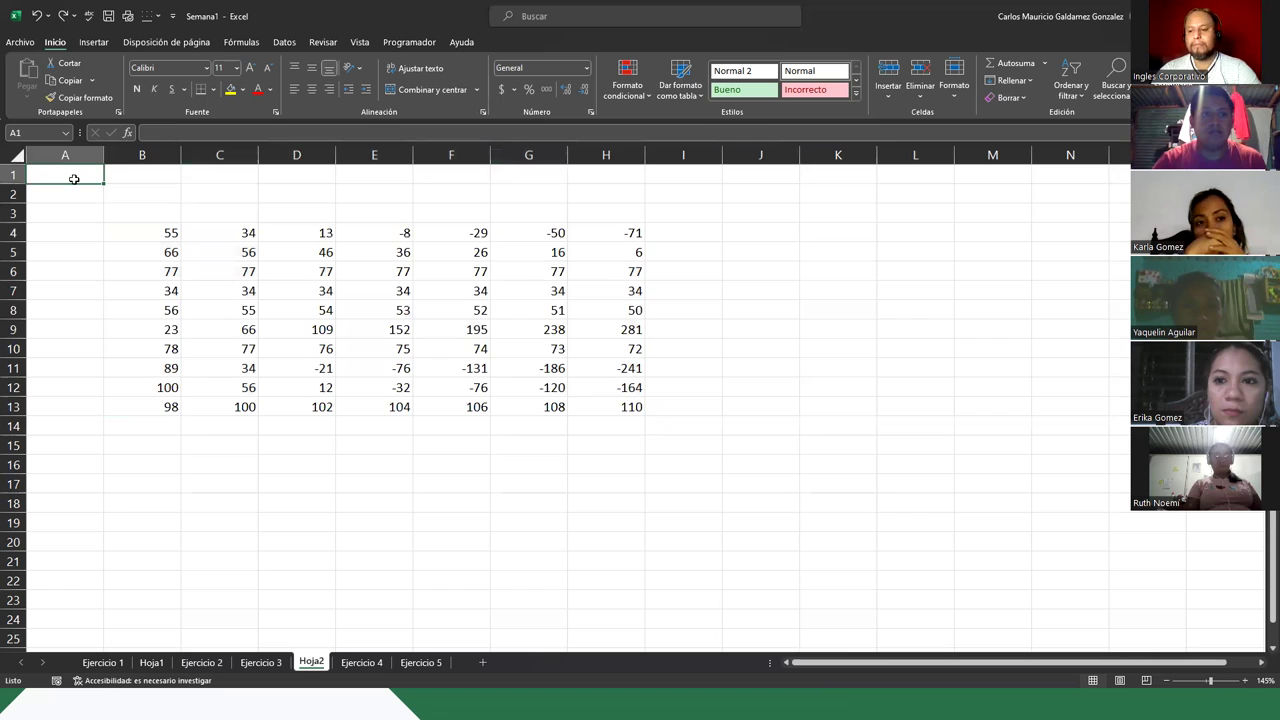
key(ctrl+Right)
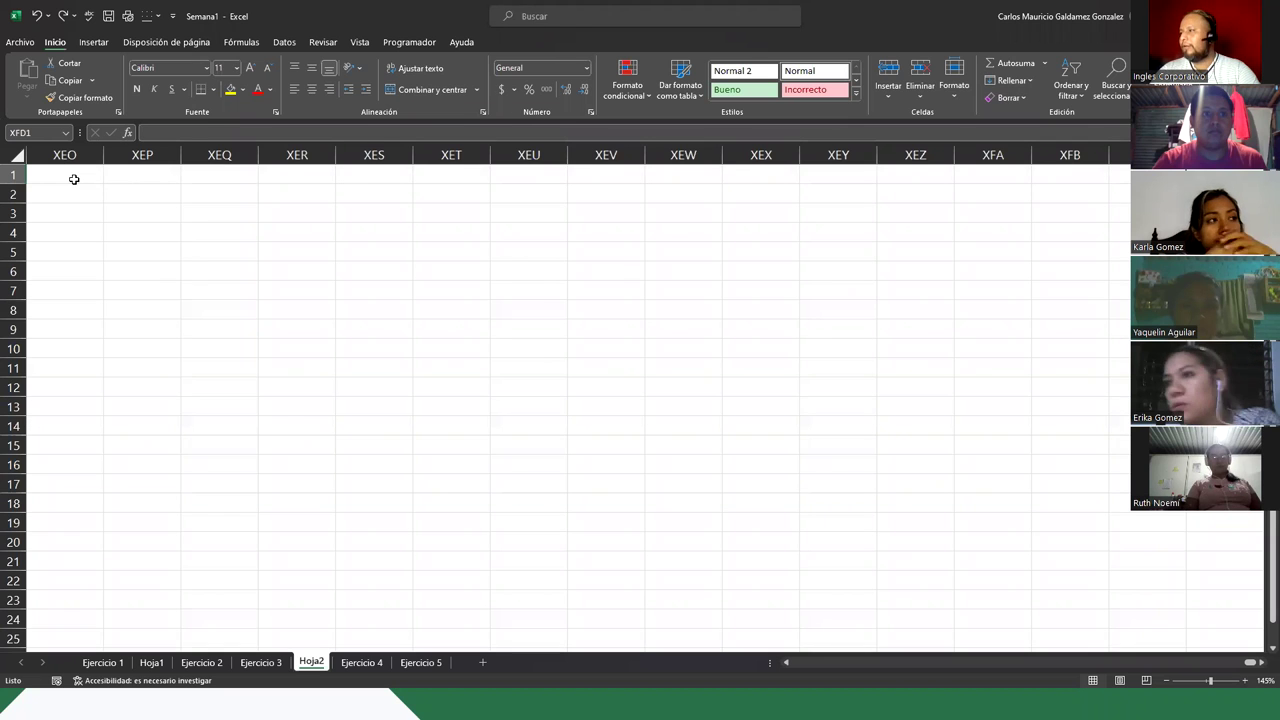
key(ctrl+Home)
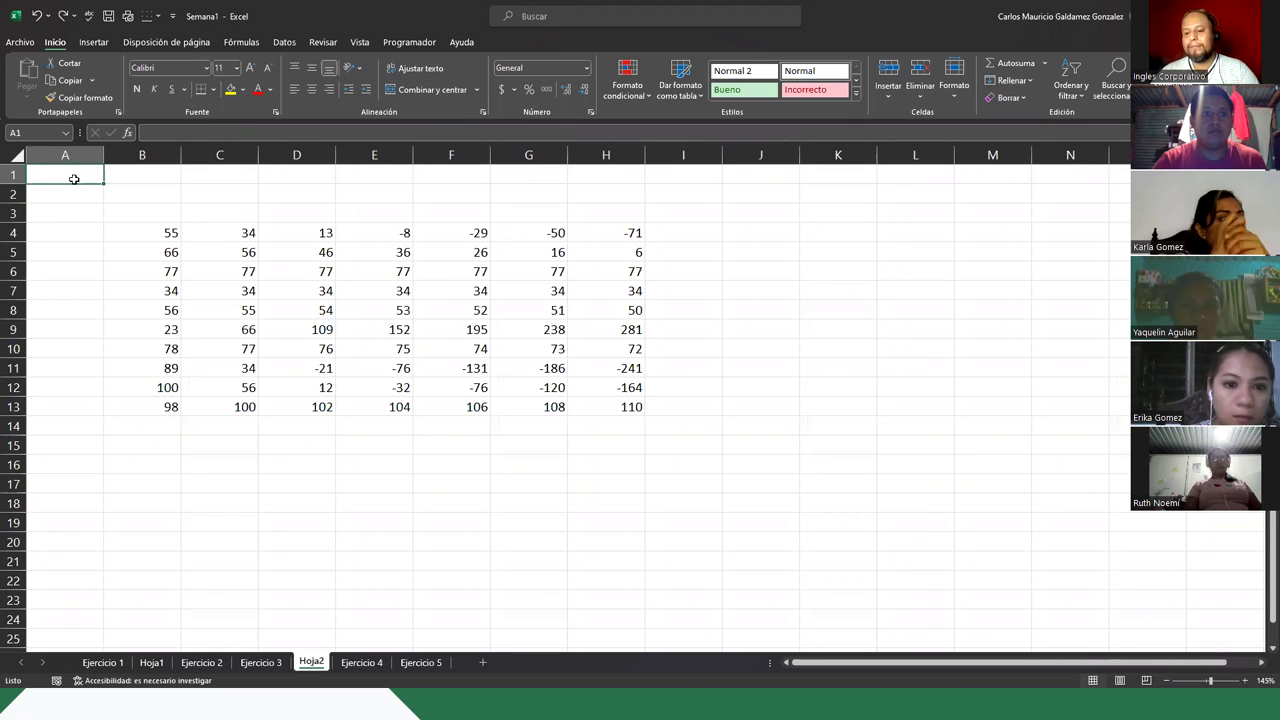
key(ctrl+Page_Down)
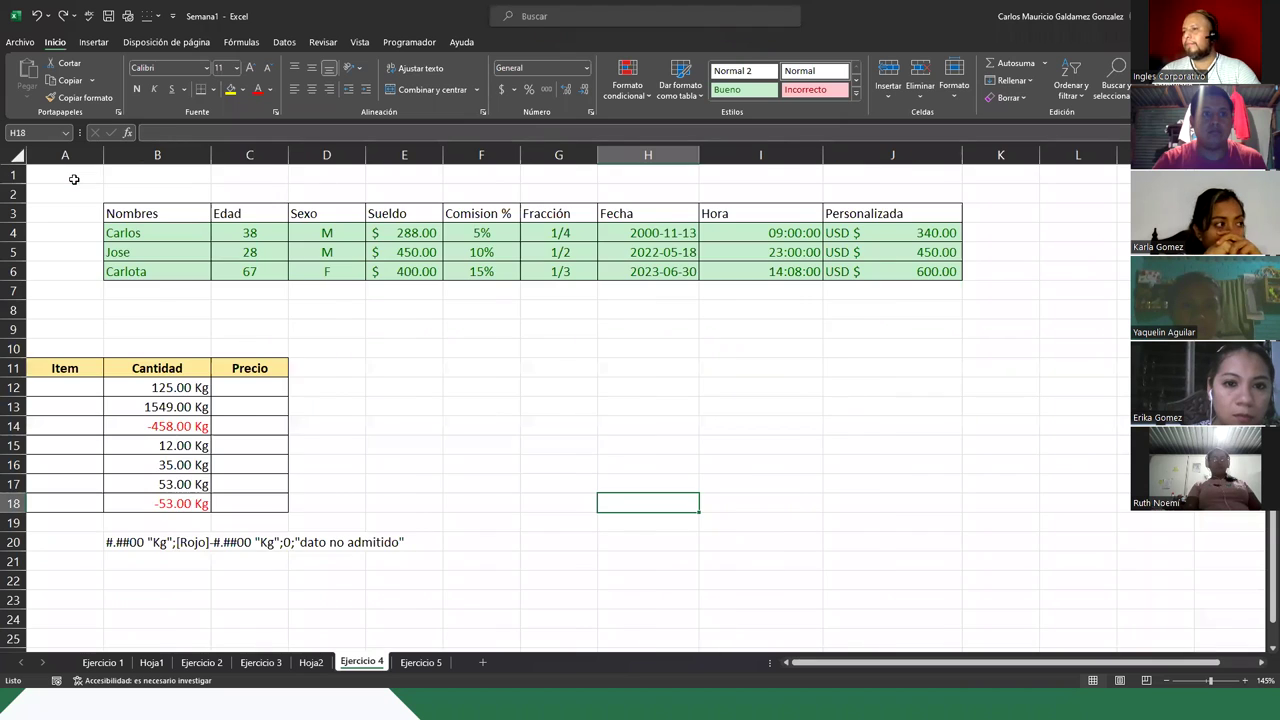
key(ctrl+Page_Up)
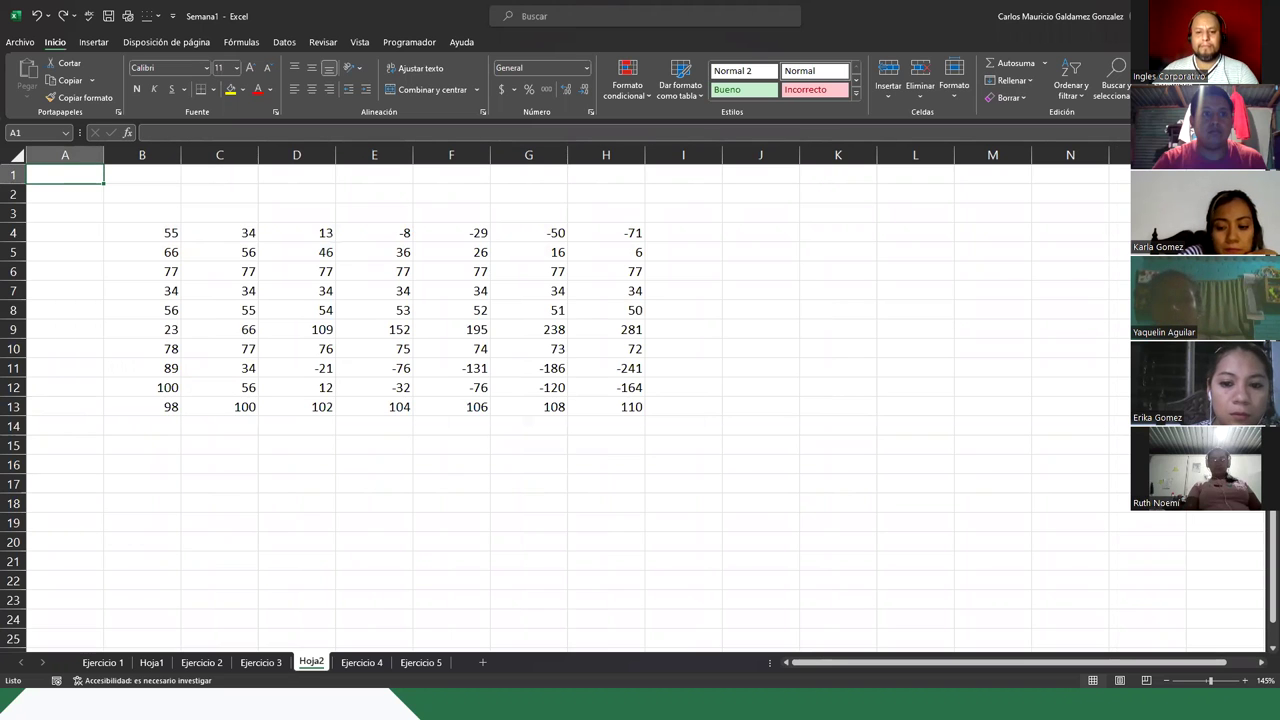
- Consult the slide's table, and jump from A1 in Hoja2 to the last column and to the last row, returning each time
key(alt+Tab)
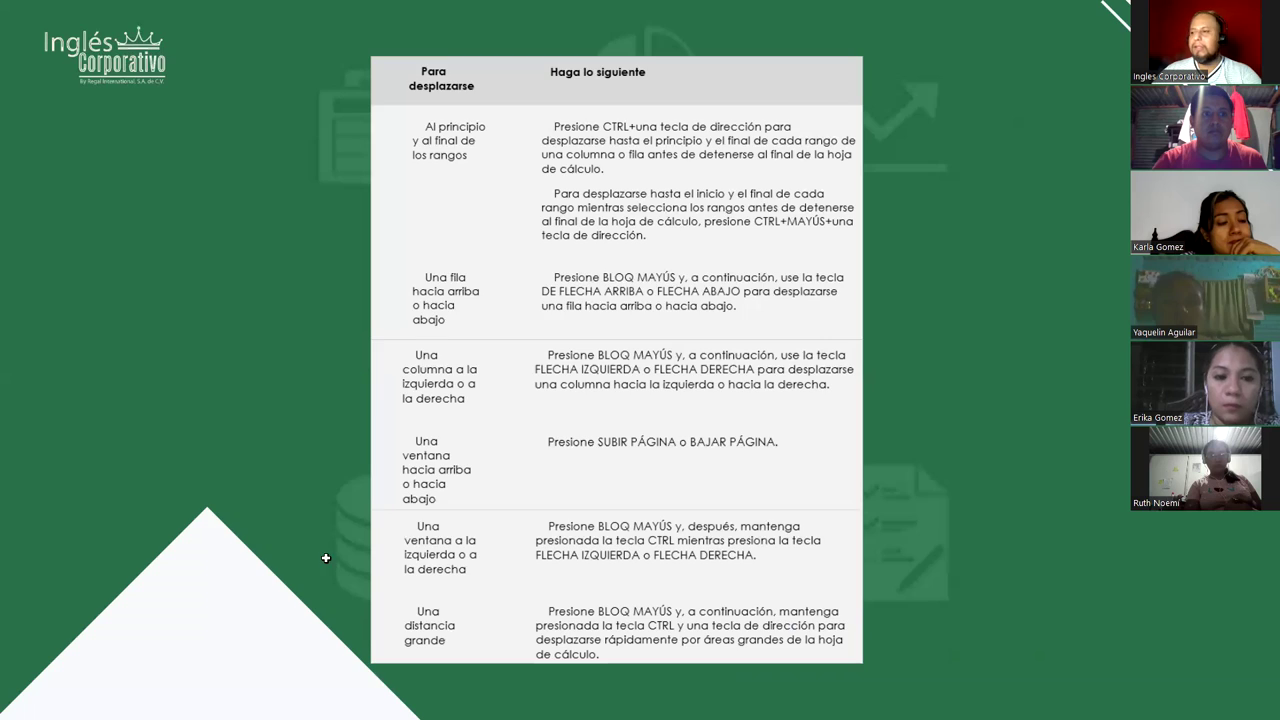
key(alt+Tab)
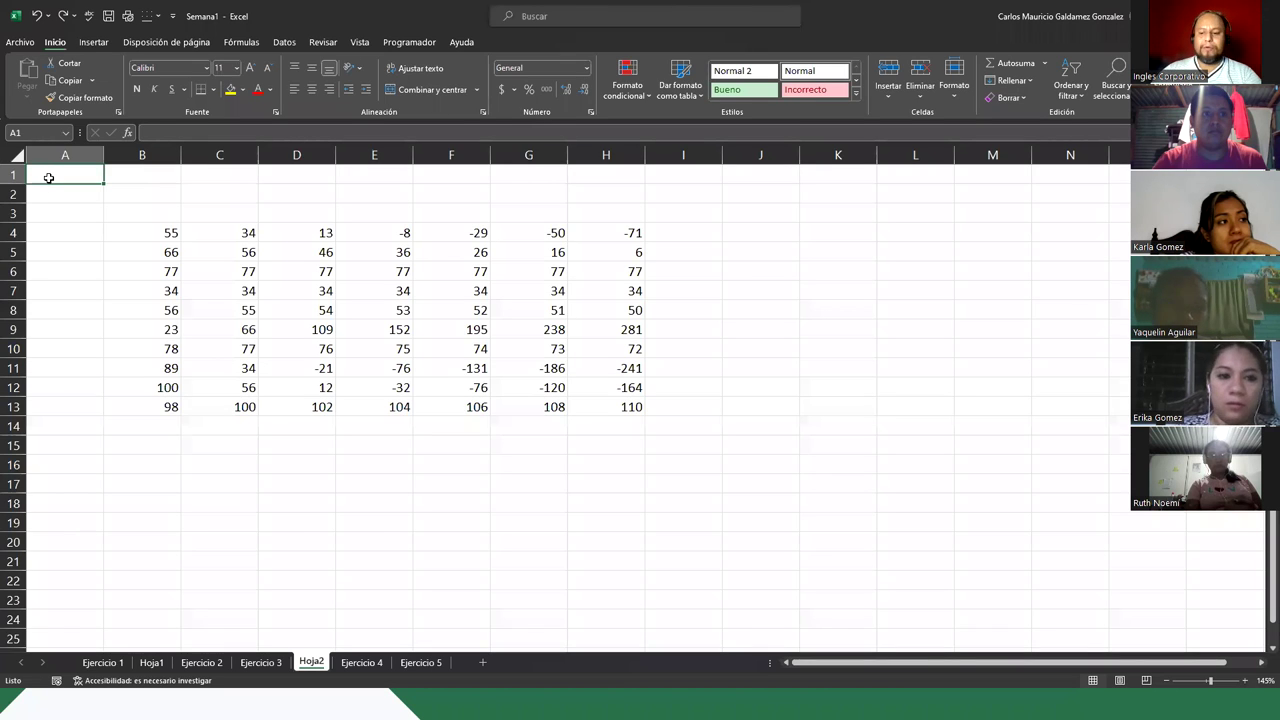
key(ctrl+Right)
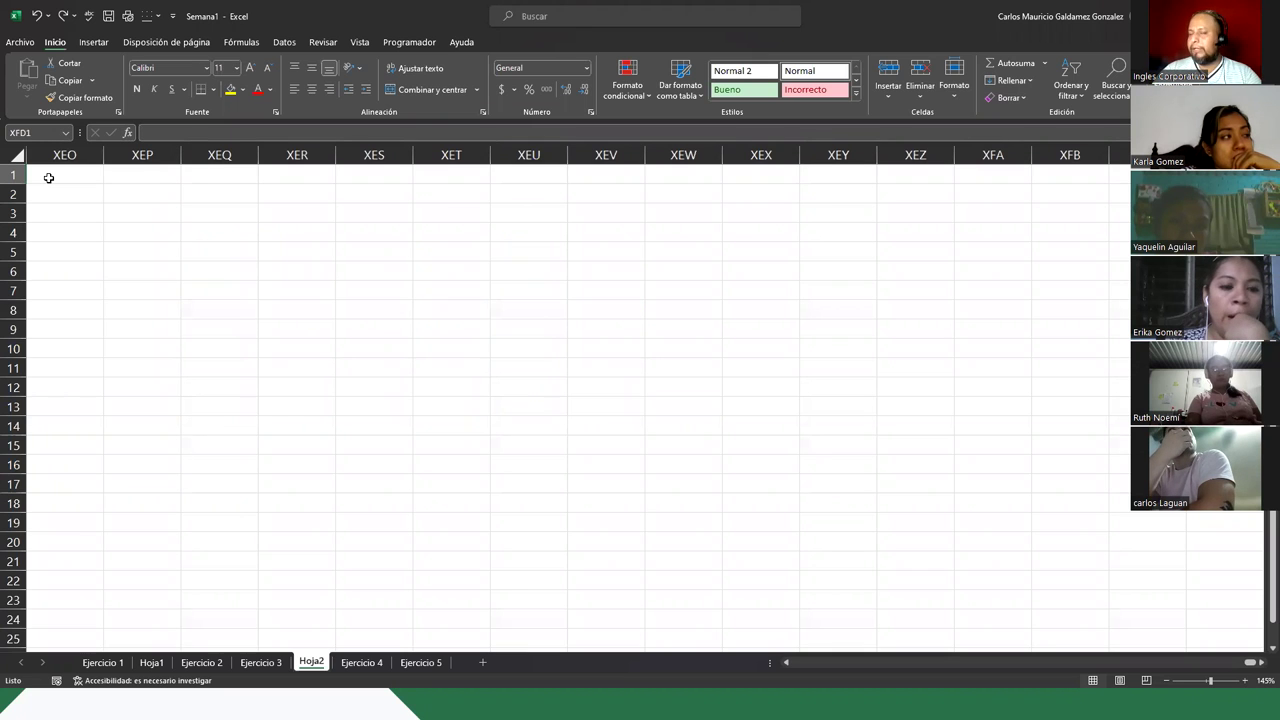
key(ctrl+Left)
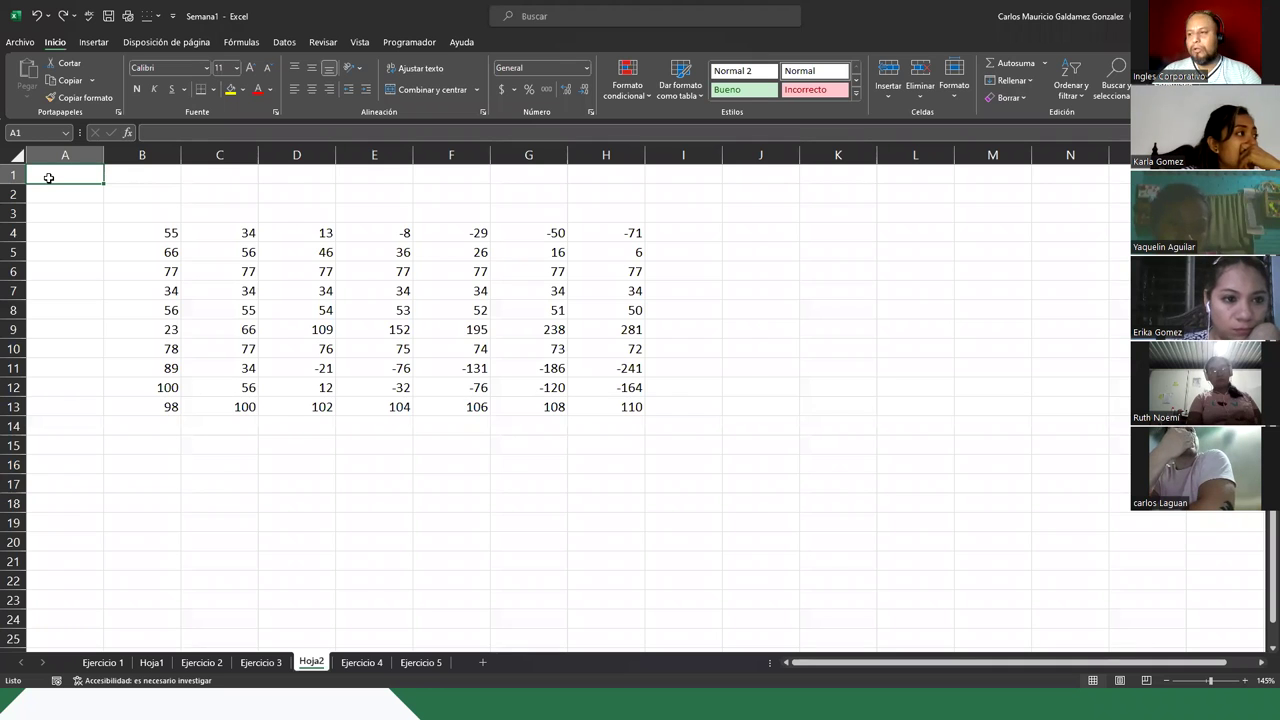
key(ctrl+Down)
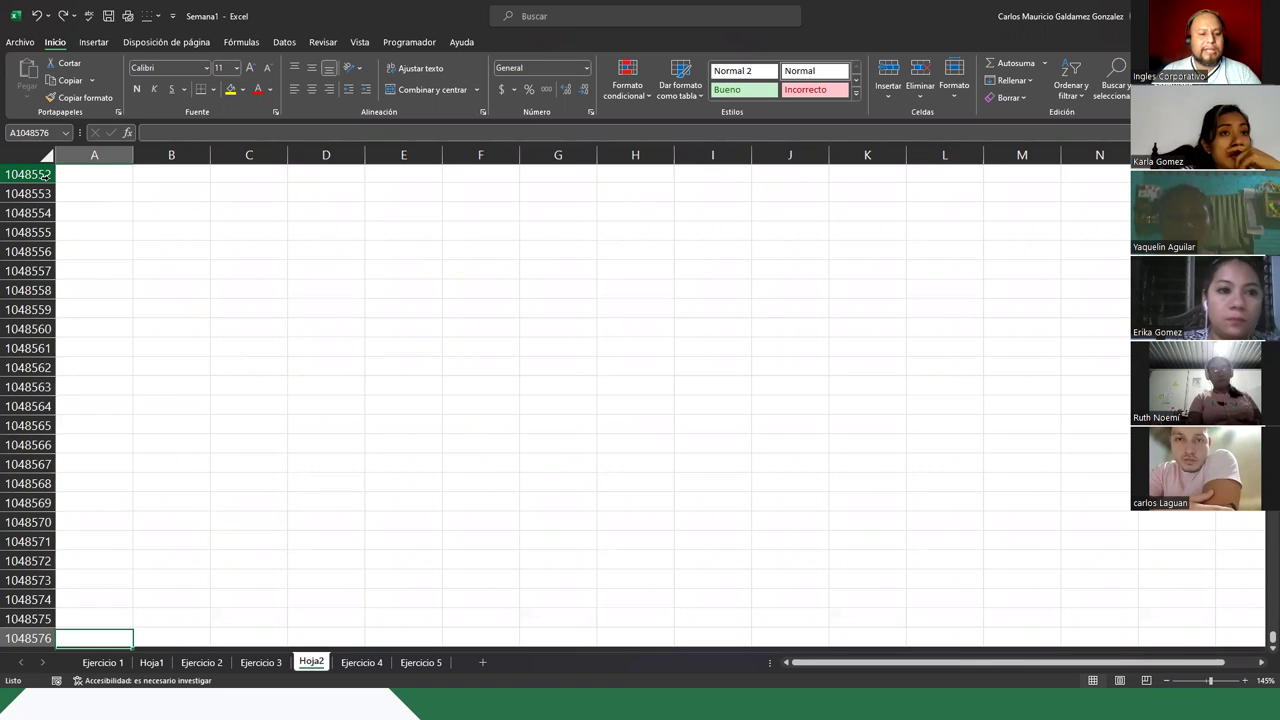
key(ctrl+Up)
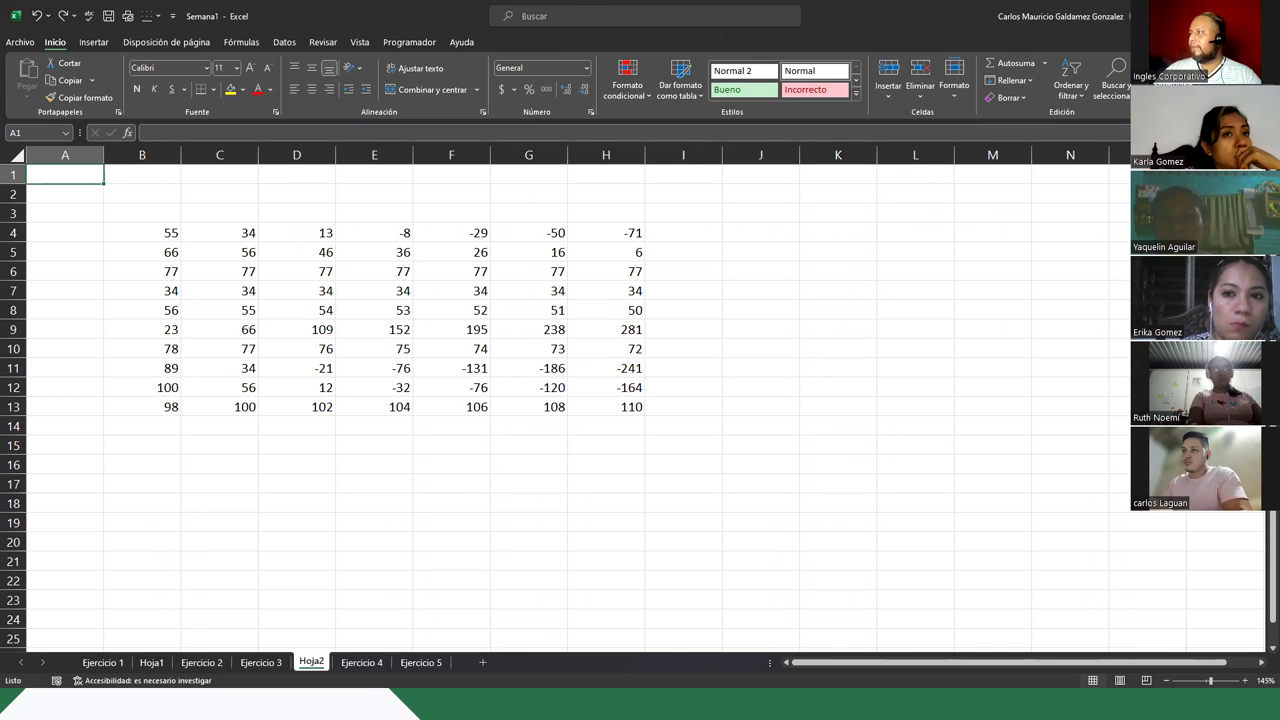
key(alt+Tab)
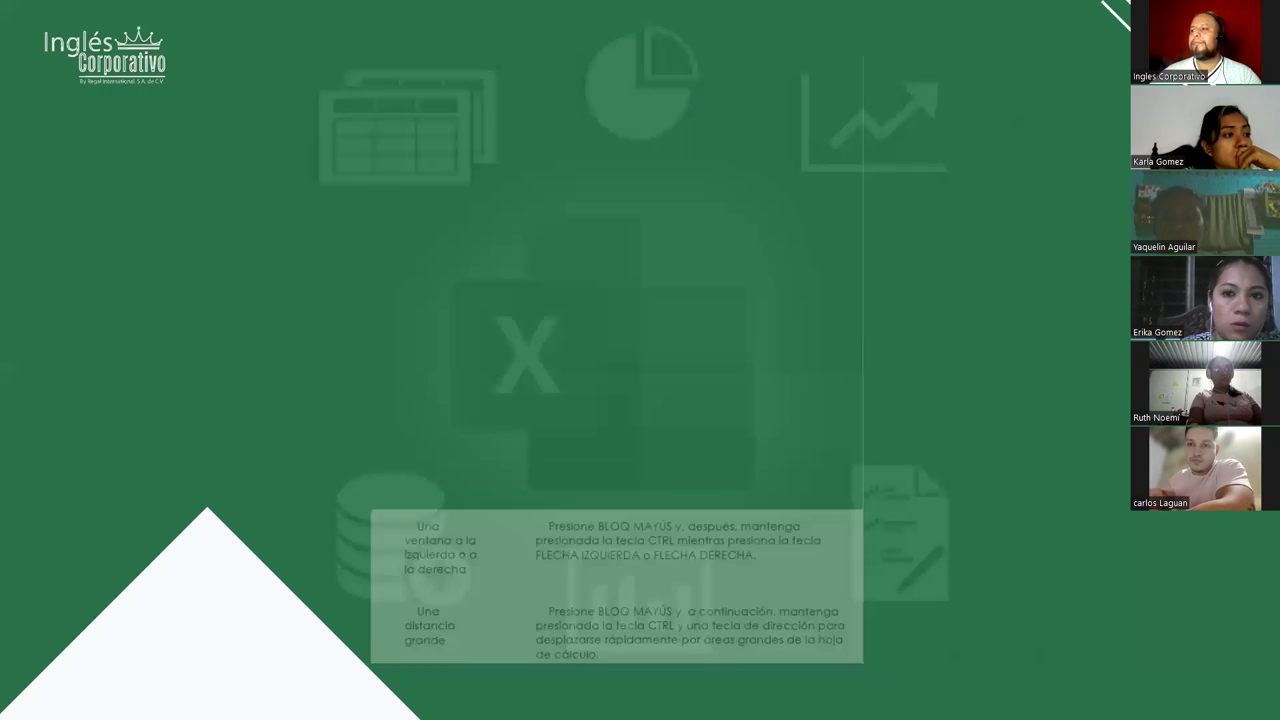
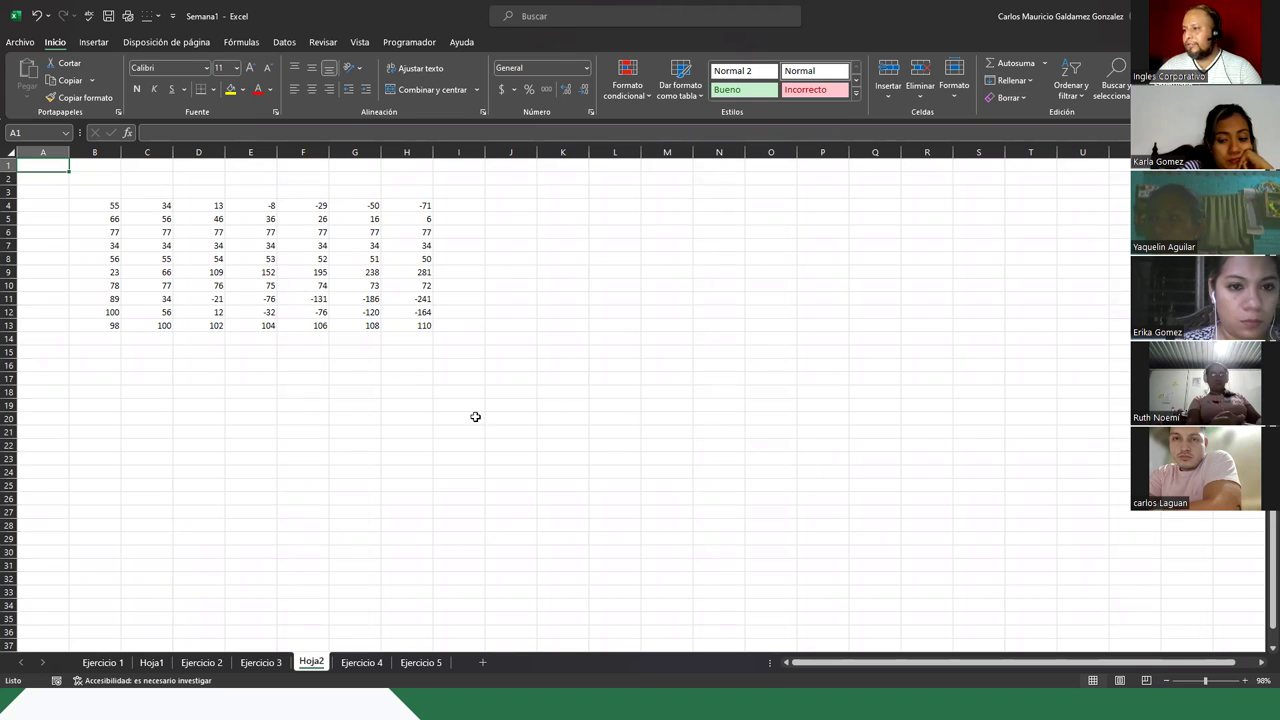
- Scroll Hoja2 down past row 90 and right past column BFH, returning to the start of the sheet each time
scroll(400, 404, down, 10)
drag(1260, 610, 1261, 626)
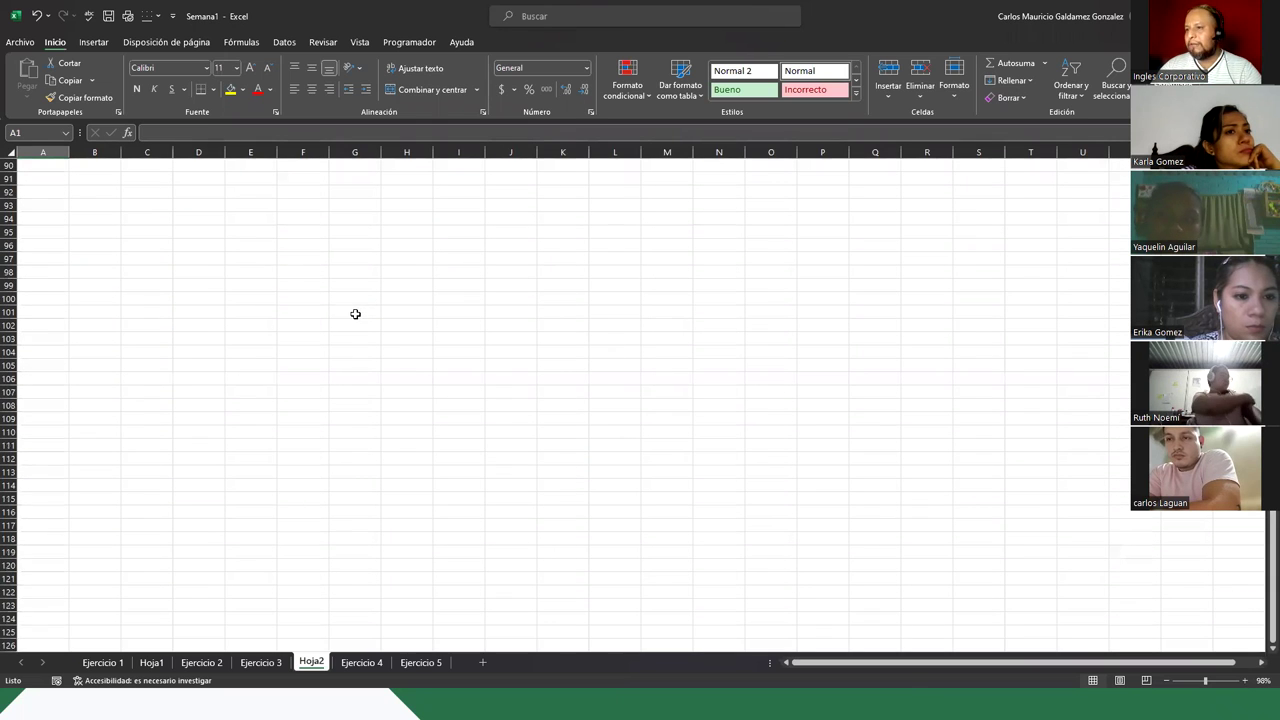
key(ctrl+Home)
scroll(580, 300, right, 20)
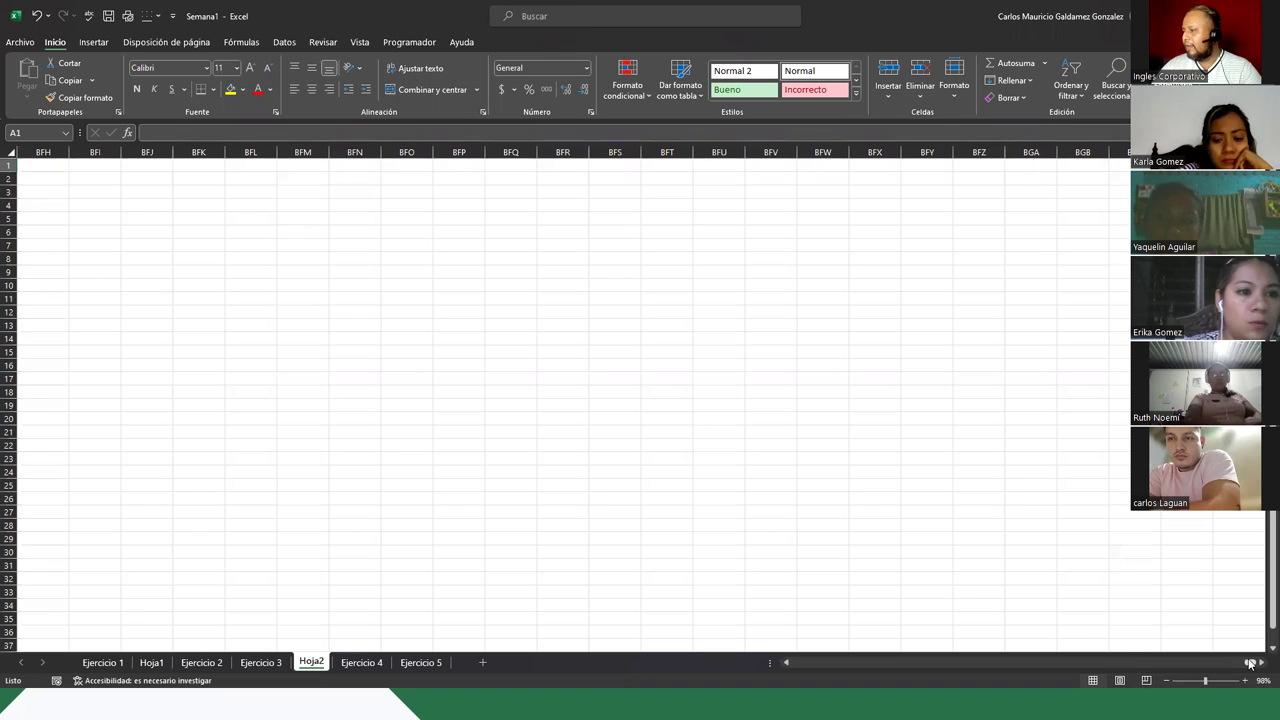
drag(1253, 667, 760, 662)
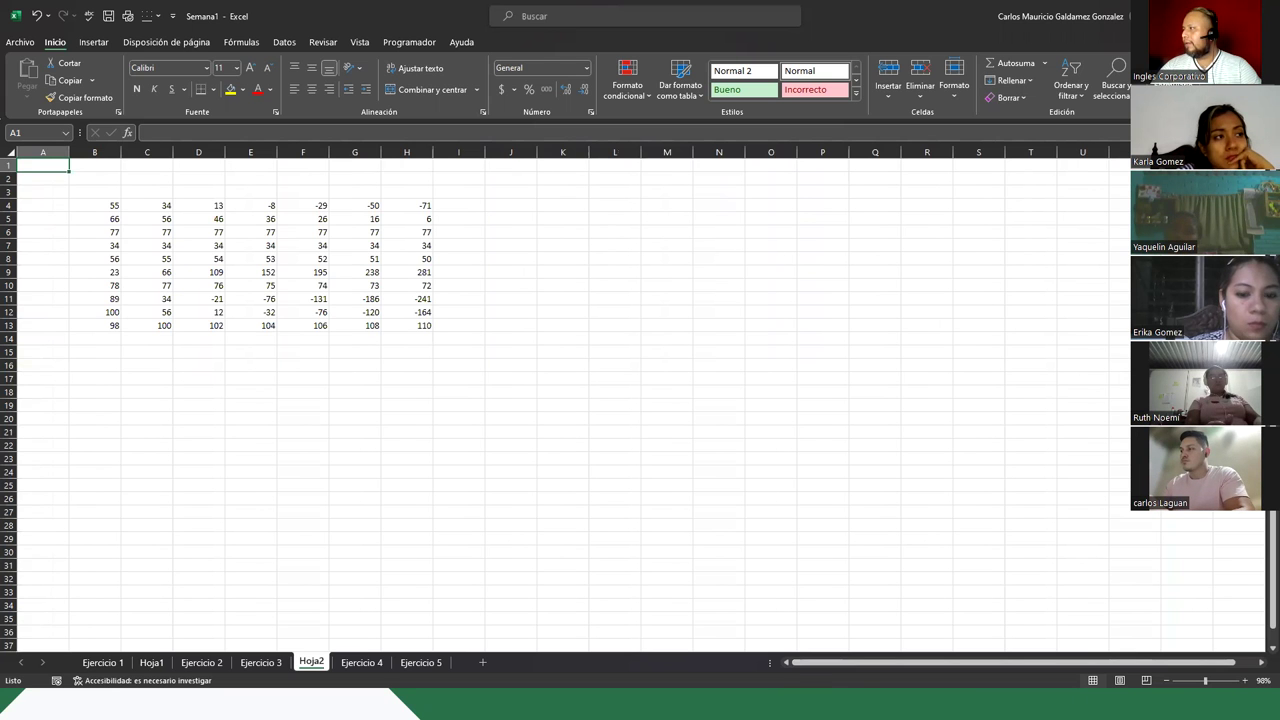
- Switch to the presentation, advance to the "Demostración" slide, and return to the Excel workbook
key(alt+Tab)
click(1017, 377)
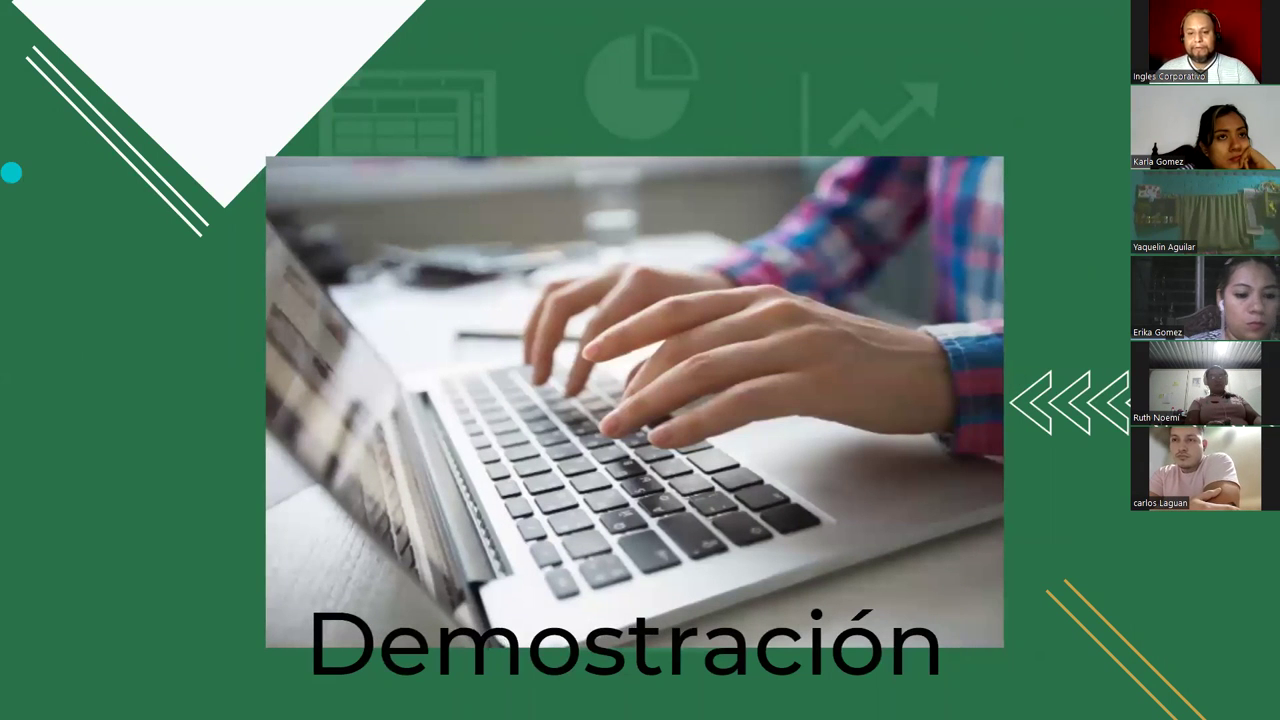
key(alt+Tab)
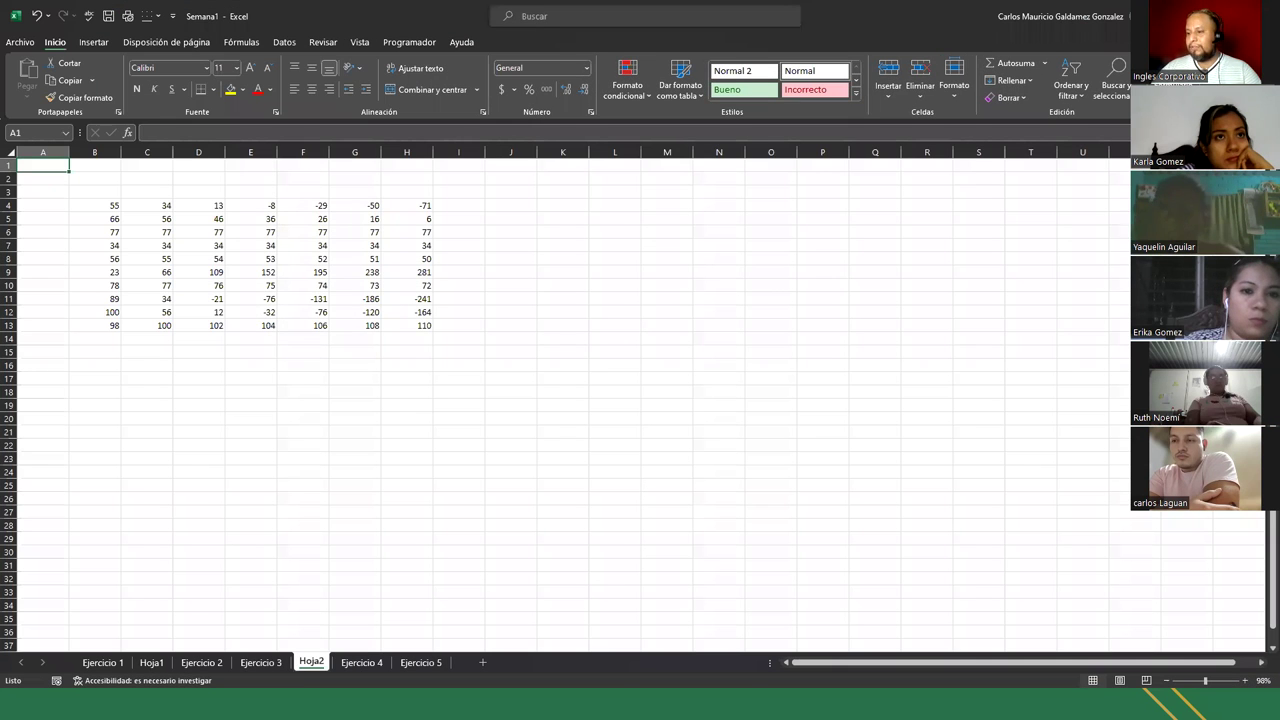
- On the Ejercicio 3 sheet, clear the blue formula cells in row 8, including D8:F8, H8, K8, M8, O8 and Q8
click(278, 665)
click(315, 411)
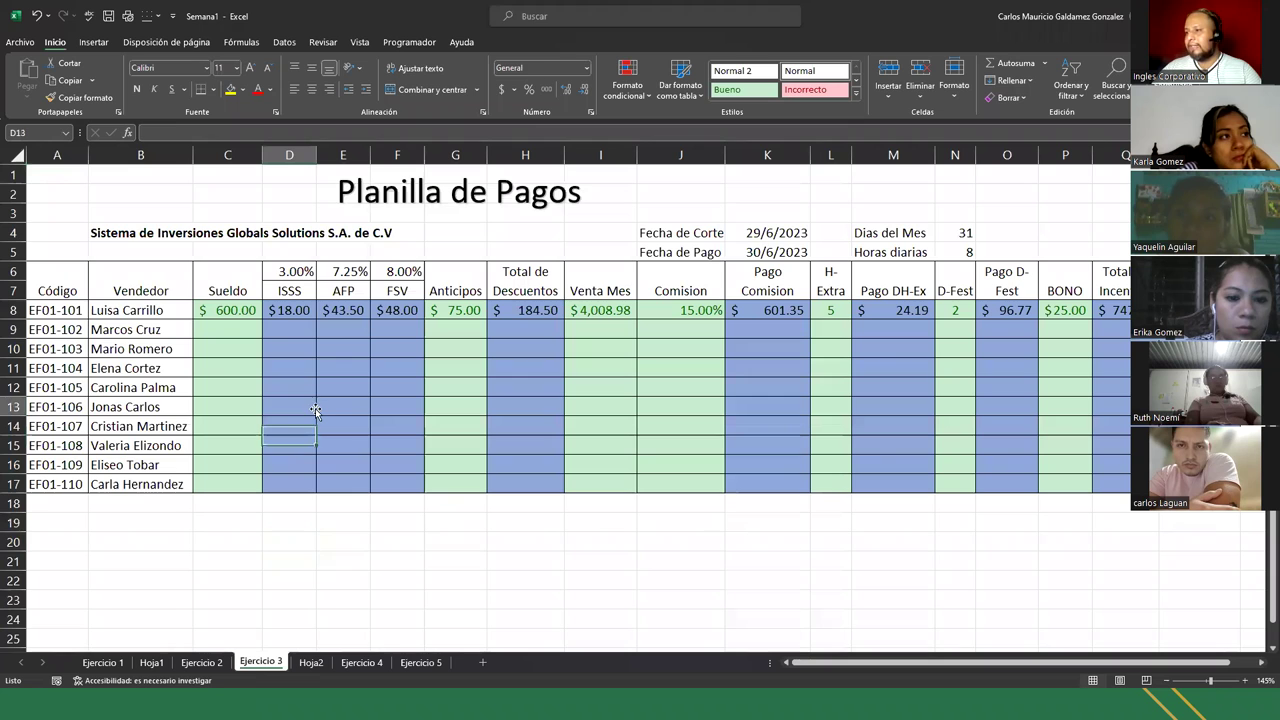
drag(286, 311, 468, 325)
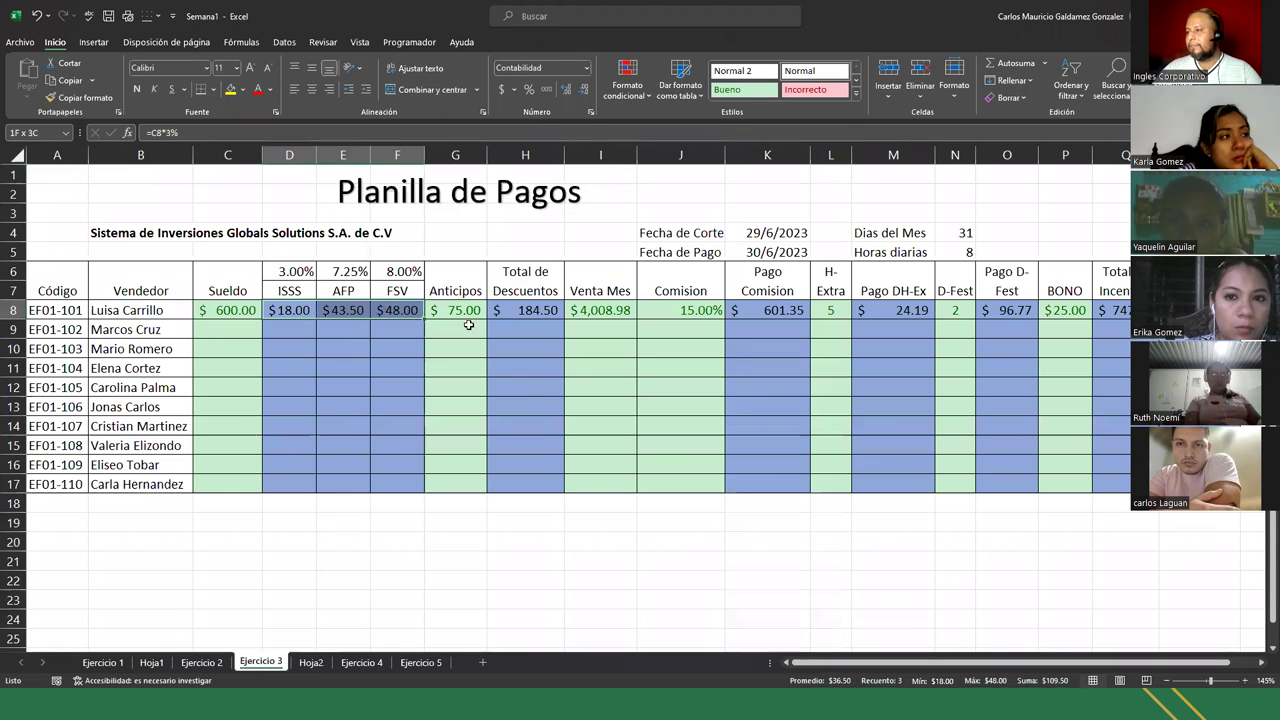
ctrl+click(522, 311)
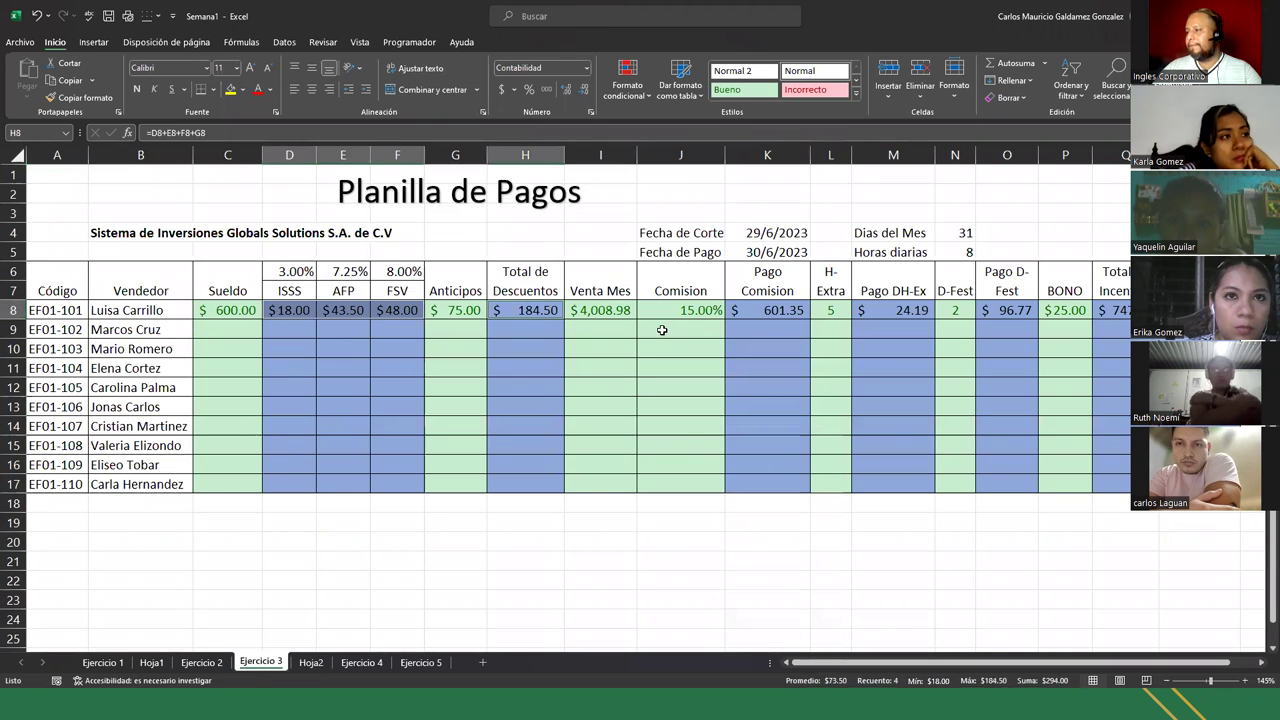
ctrl+click(779, 312)
ctrl+click(920, 311)
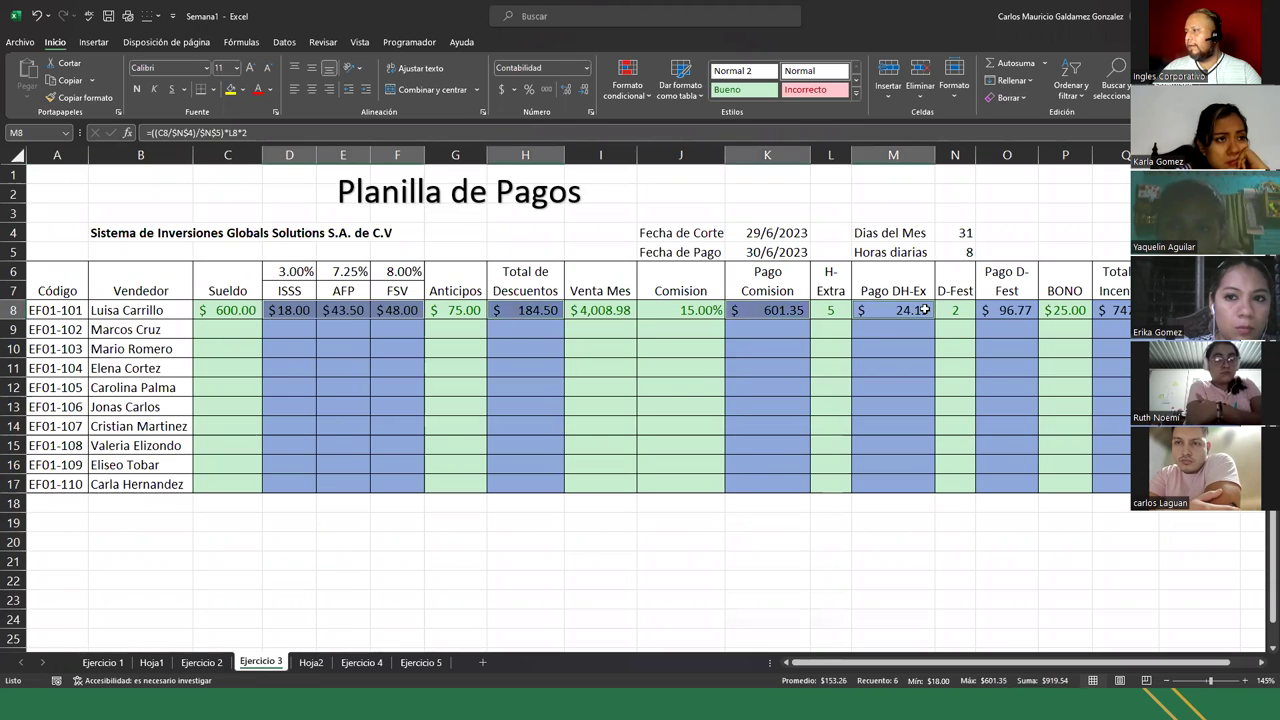
ctrl+click(1007, 311)
ctrl+click(1160, 311)
ctrl+click(1110, 311)
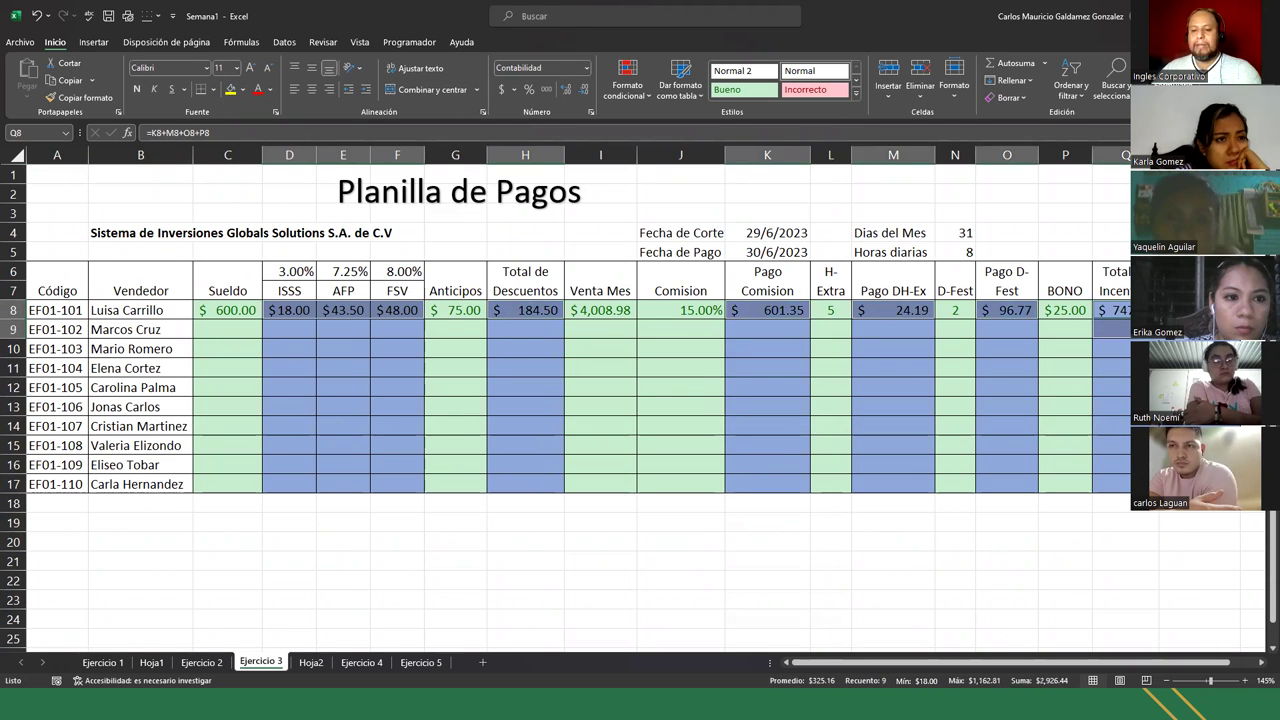
key(Delete)
click(371, 396)
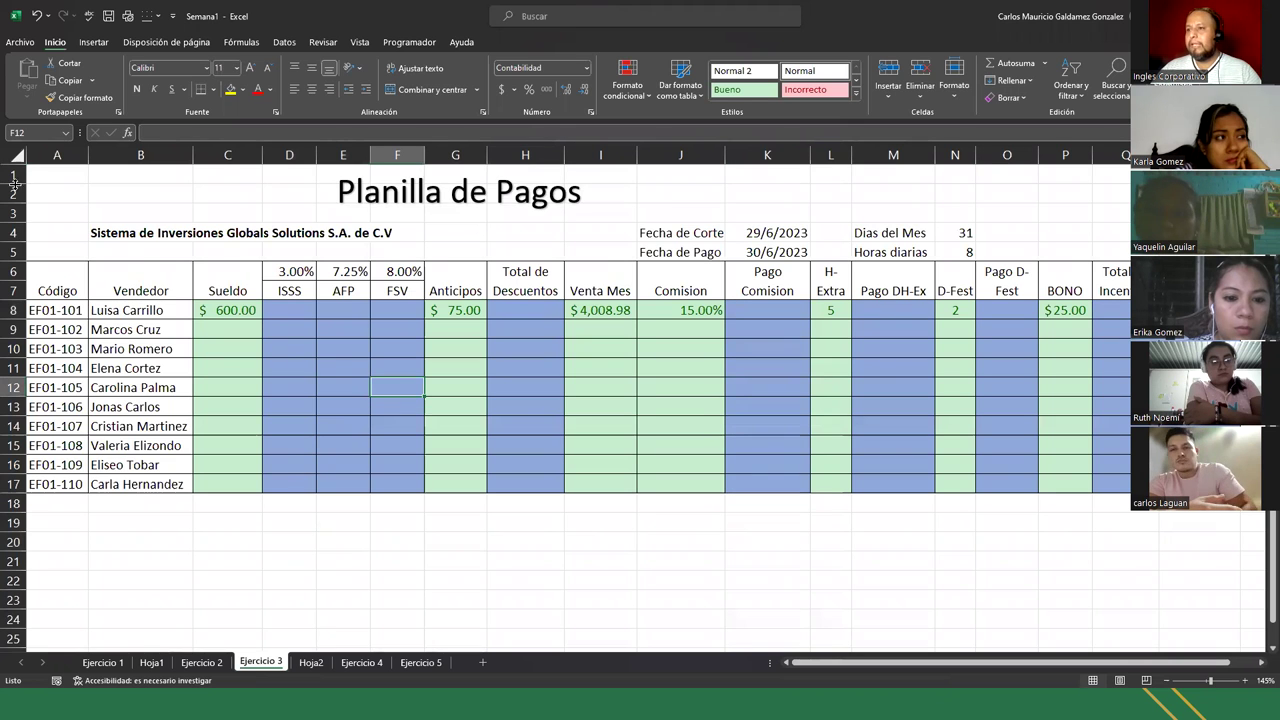
- Capture a screen snip of the whole Planilla de Pagos table
key(super+shift+s)
drag(4, 148, 1254, 537)
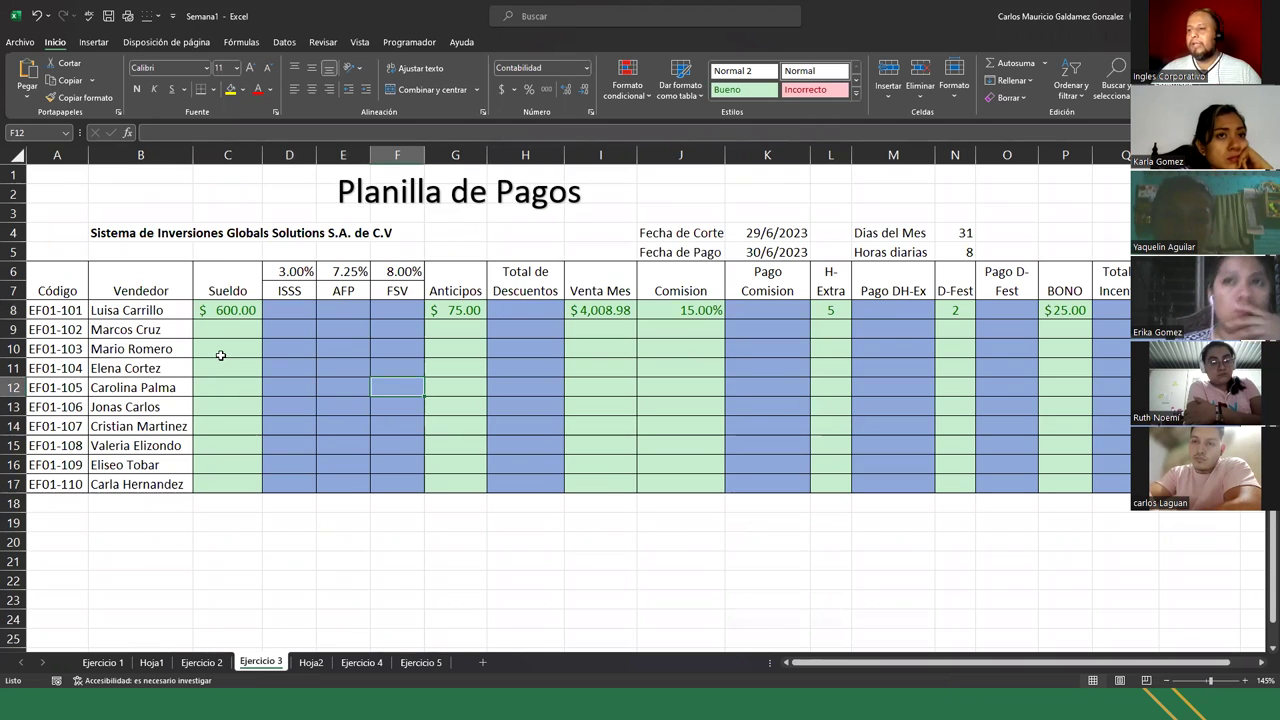
- Review the input cells of row 8: Sueldo, Anticipos, Venta Mes, Comision, H-Extra, D-Fest and BONO
click(208, 312)
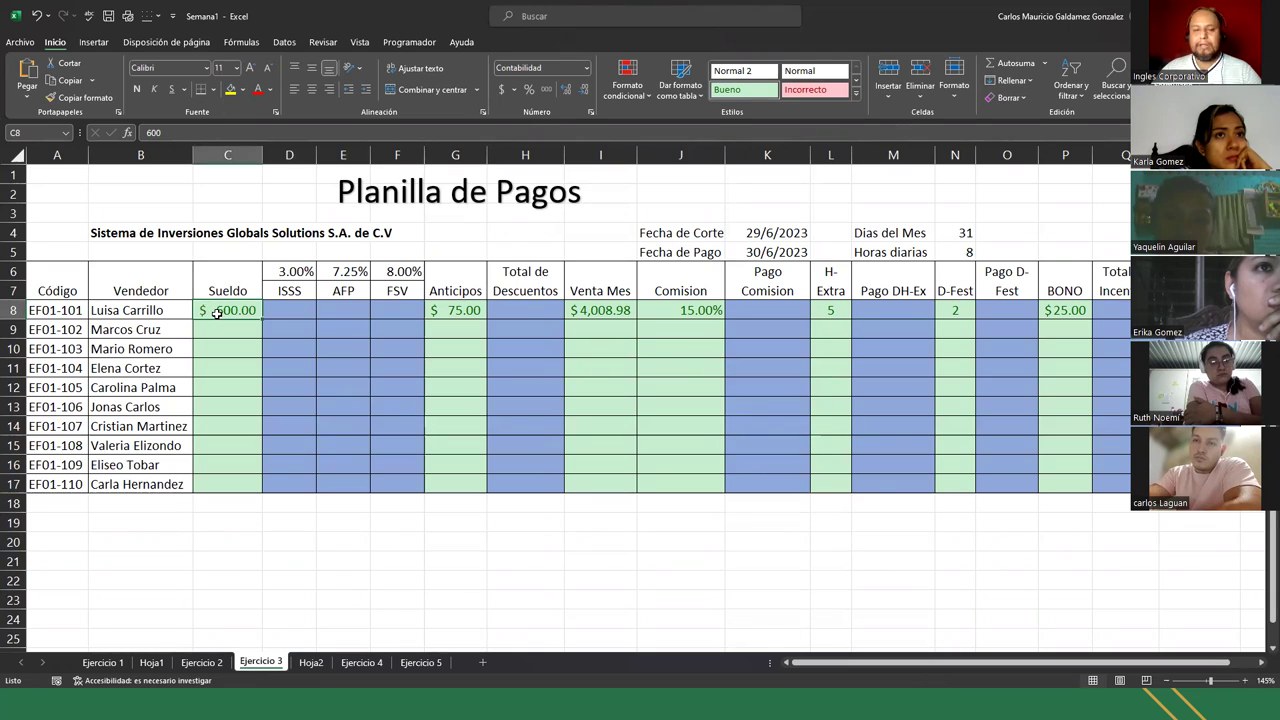
click(452, 311)
click(578, 310)
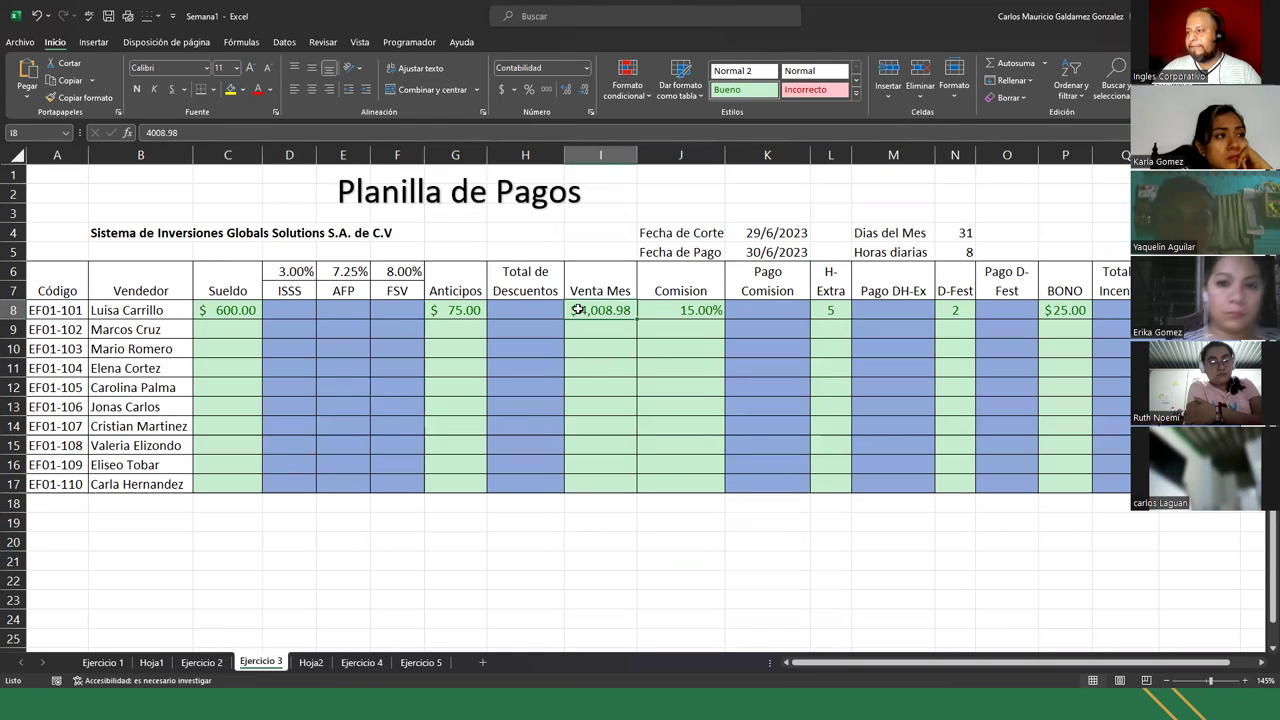
click(668, 318)
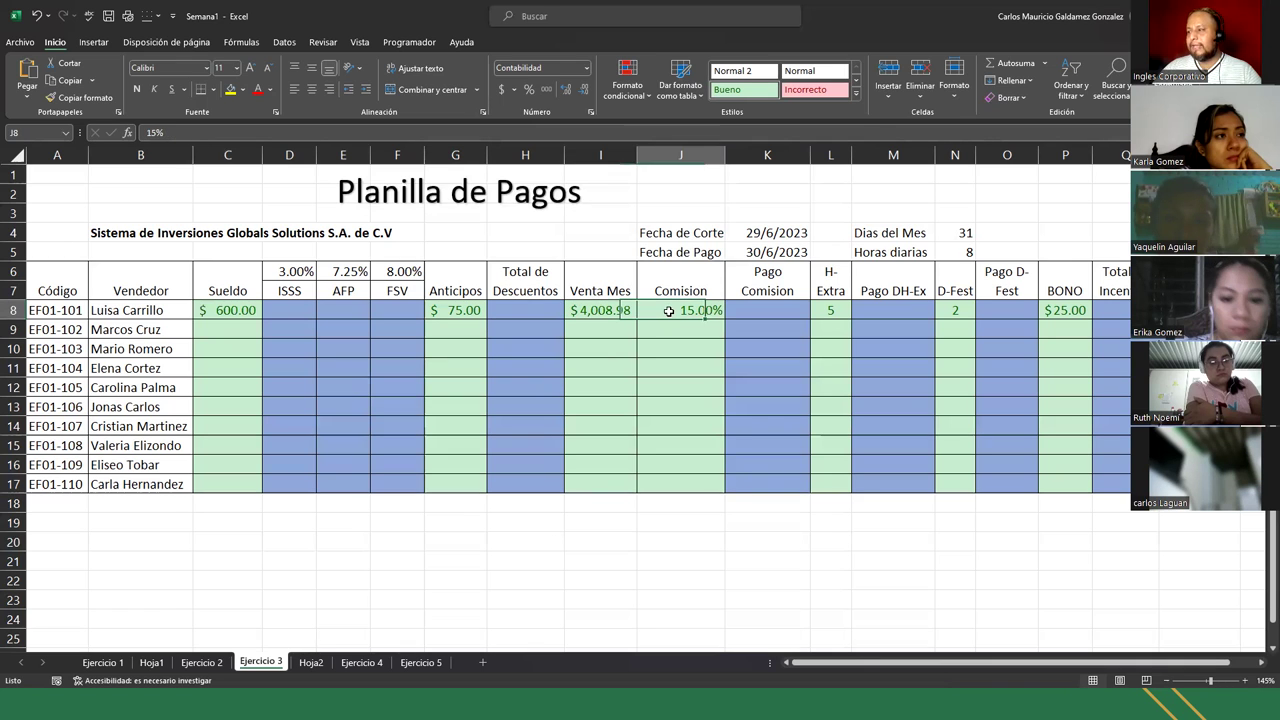
click(830, 311)
text(5)
click(955, 314)
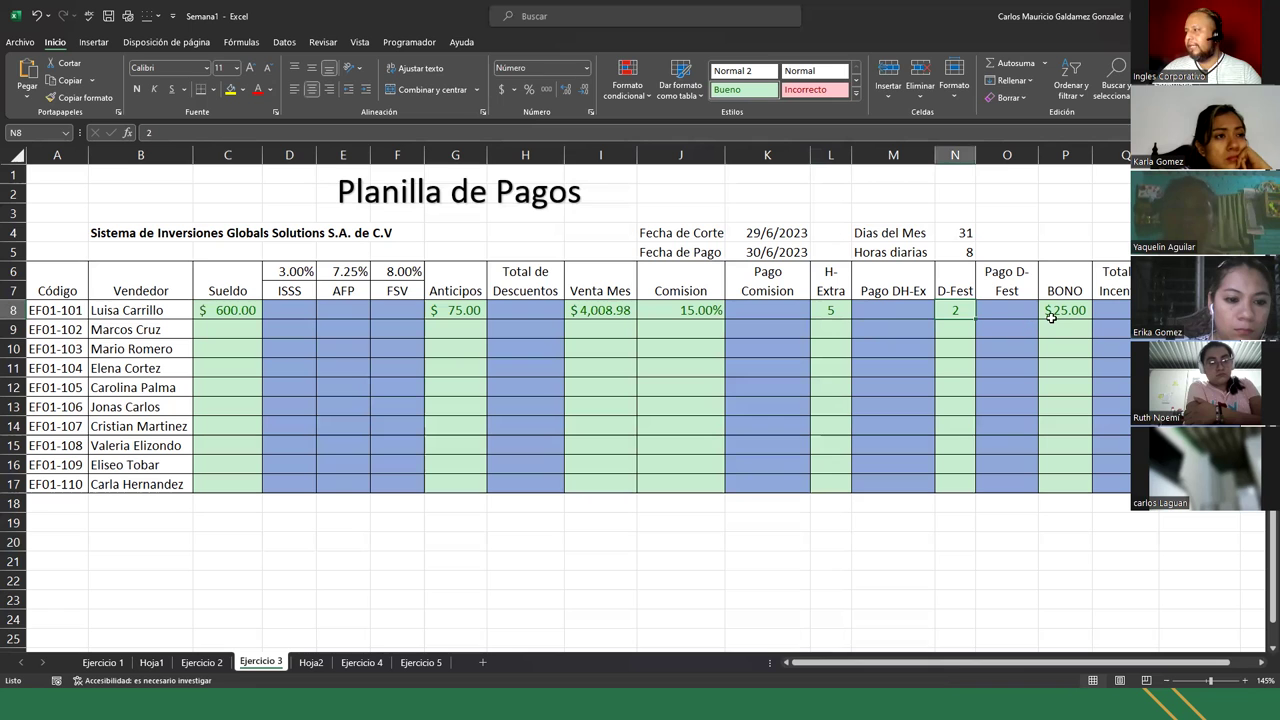
click(1052, 314)
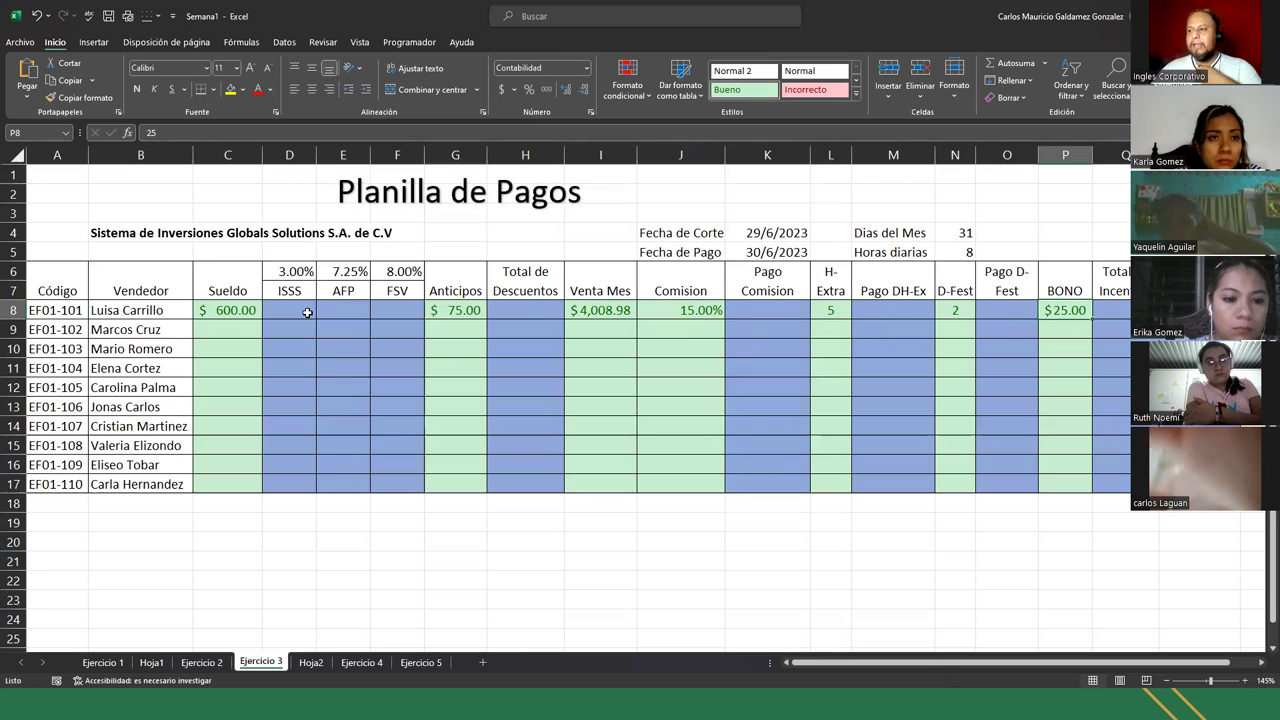
- Review the blue formula columns in rows 8 to 17: ISSS, AFP, FSV, Total de Descuentos, Pago Comision, Pago DH-Ex, Pago D-Fest and column Q
drag(298, 311, 395, 485)
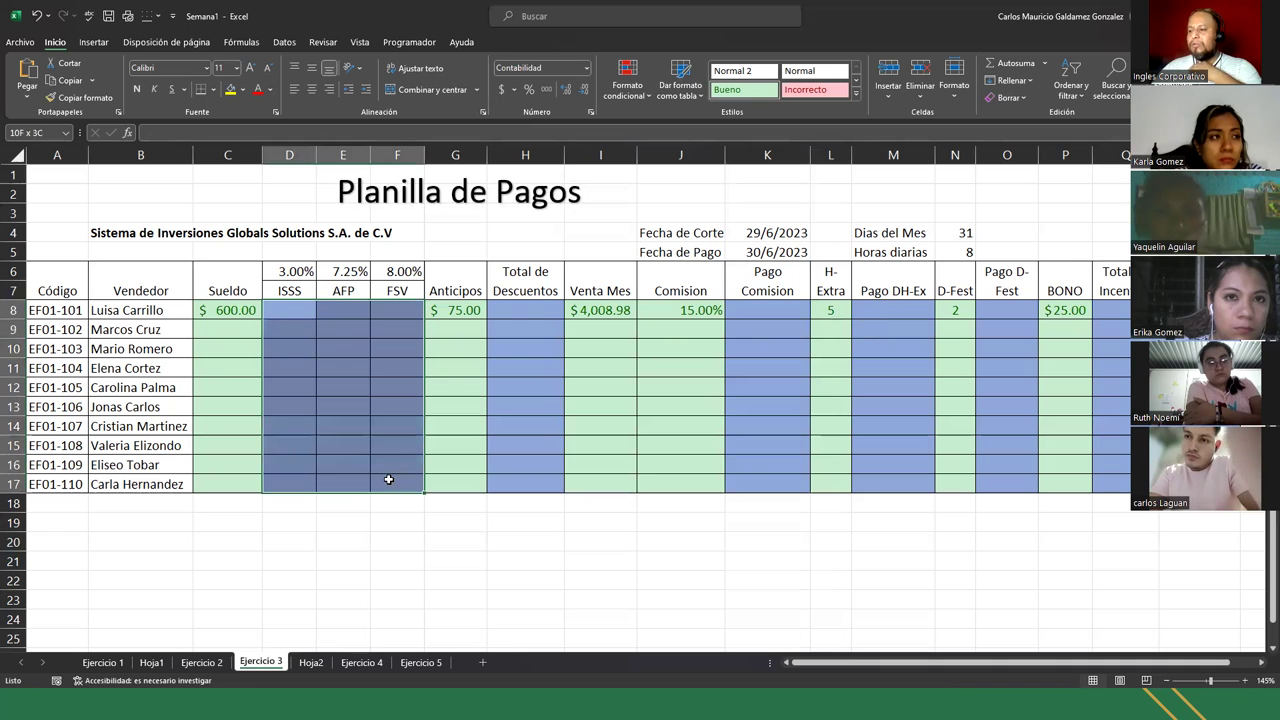
click(506, 306)
drag(540, 468, 540, 485)
drag(800, 310, 796, 481)
drag(893, 315, 896, 486)
drag(1005, 310, 1007, 486)
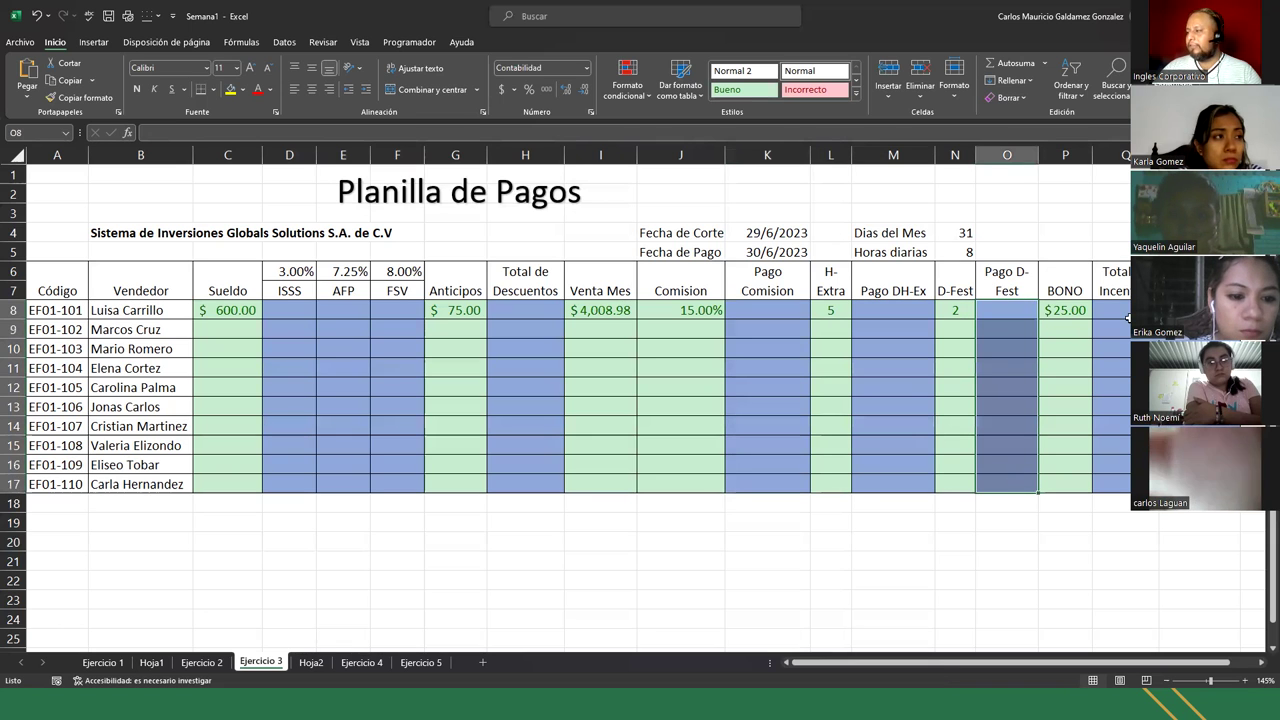
drag(1108, 310, 1108, 485)
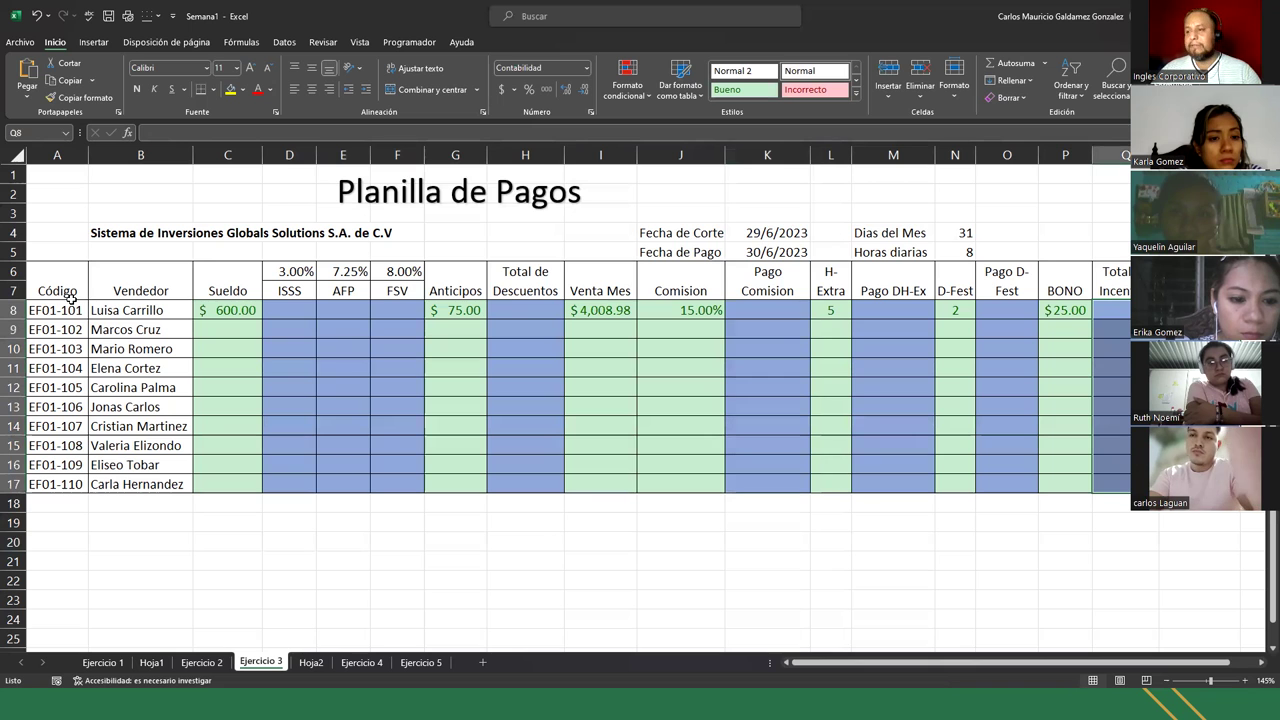
- Examine the extent of the Planilla de Pagos table, its header rows 6 and 7, and the entries in A8:B17
drag(36, 270, 1110, 490)
click(115, 382)
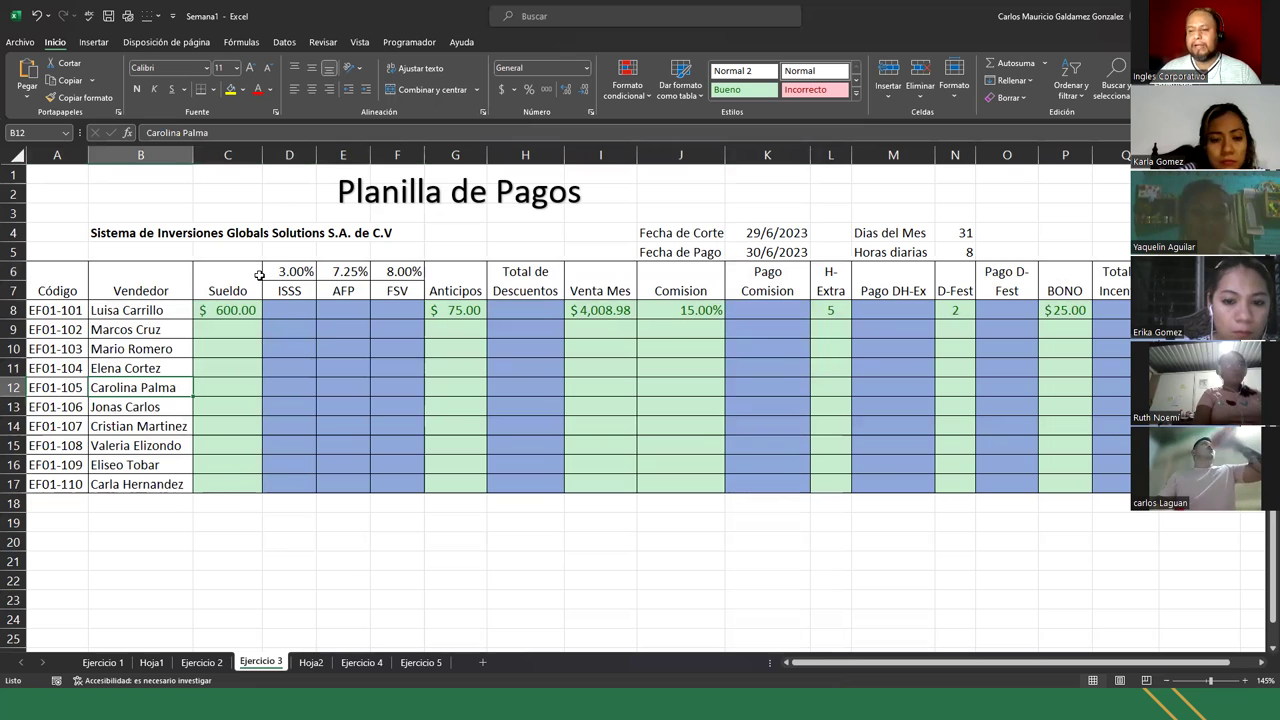
click(290, 310)
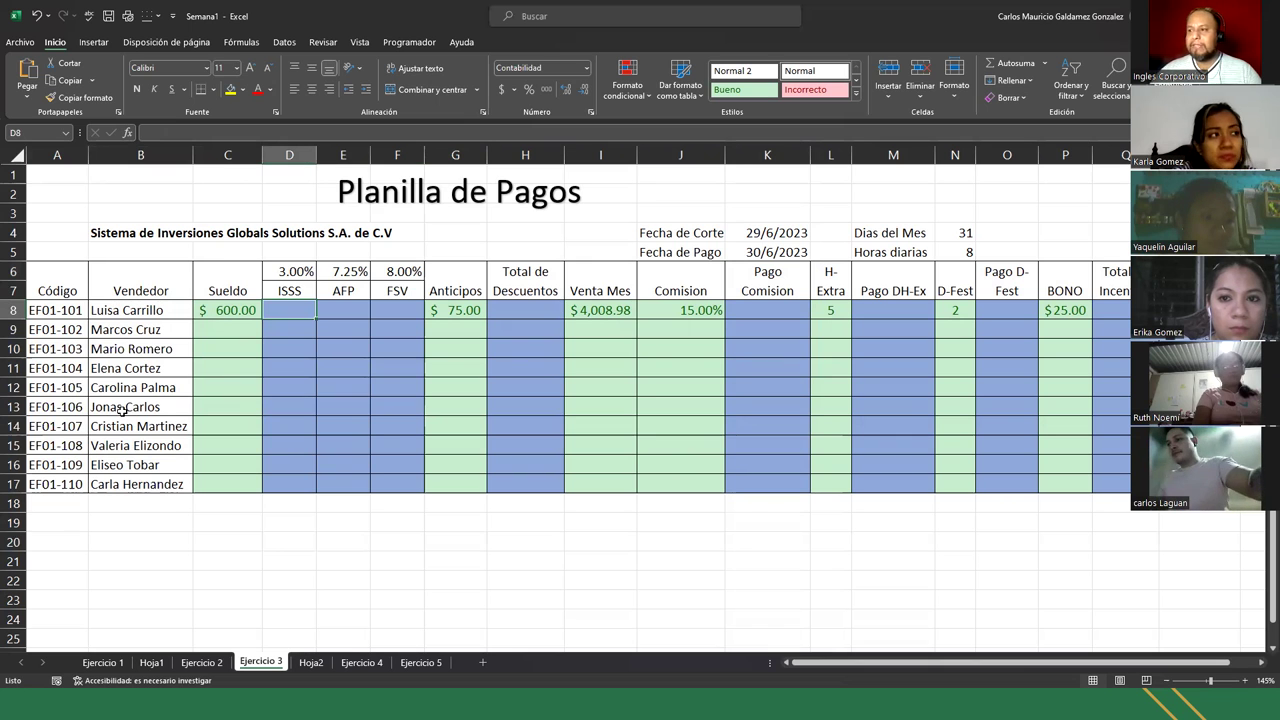
drag(68, 280, 1072, 485)
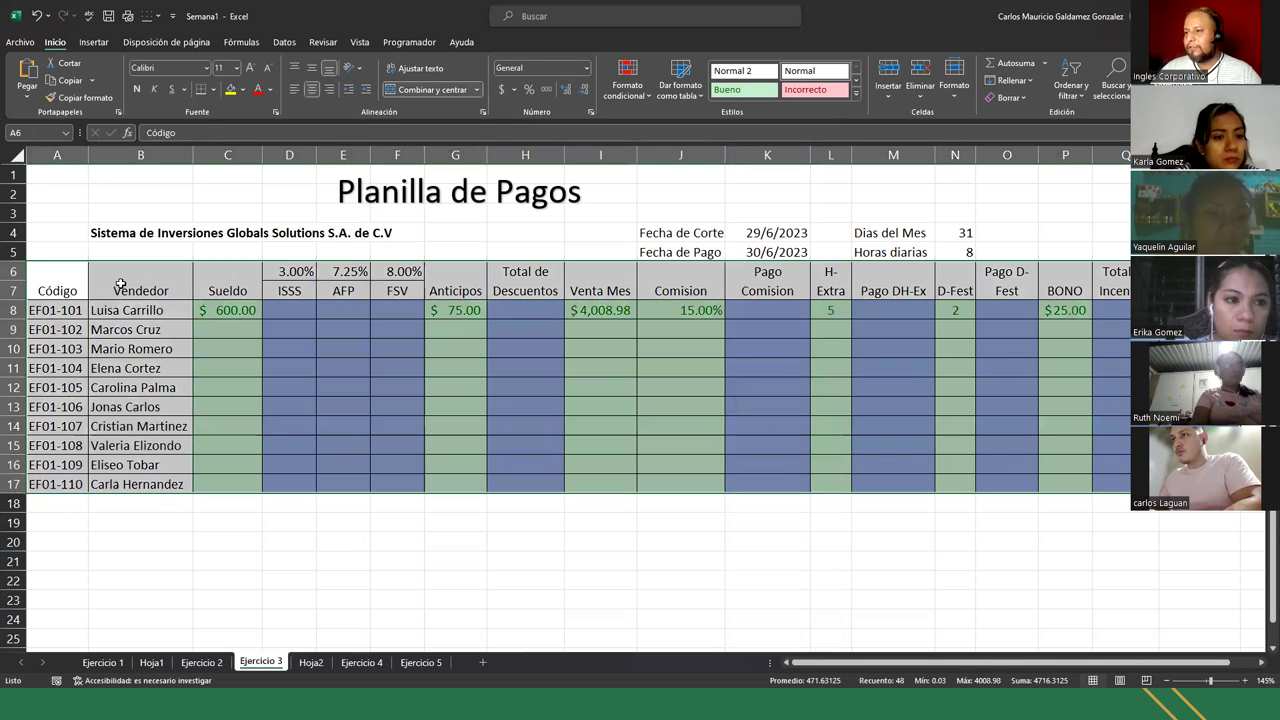
drag(57, 286, 1125, 288)
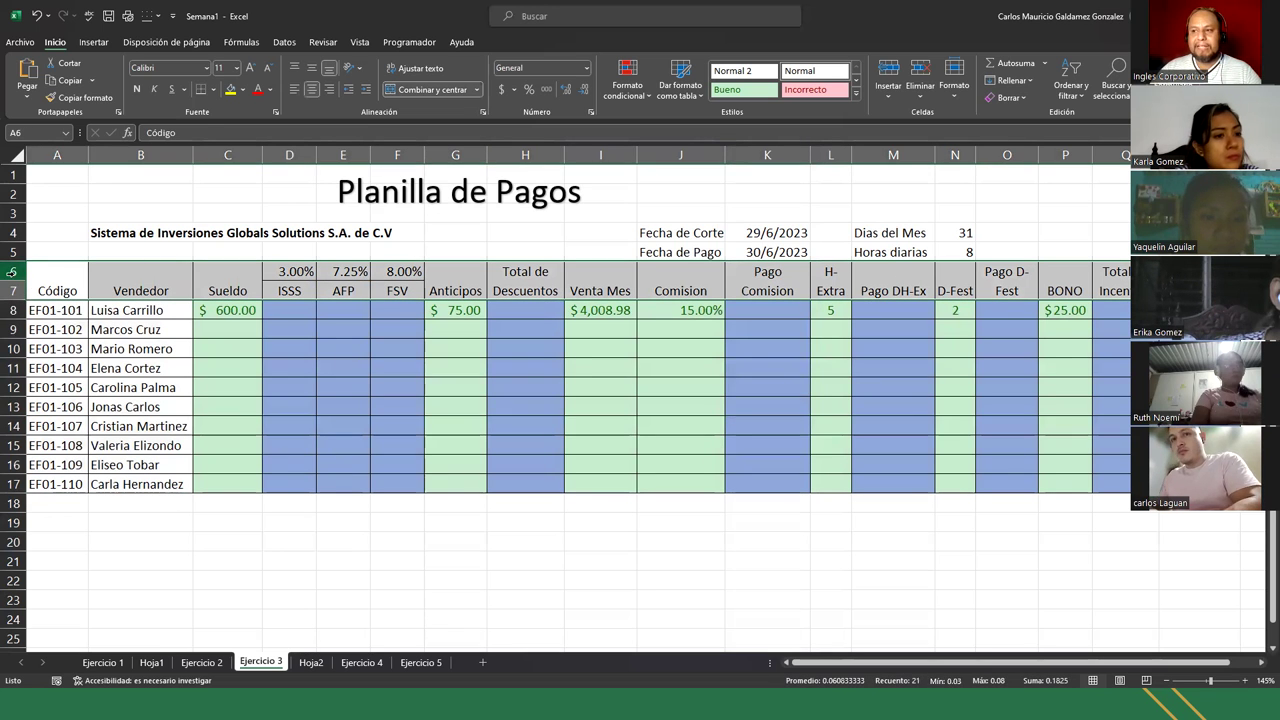
drag(55, 311, 157, 484)
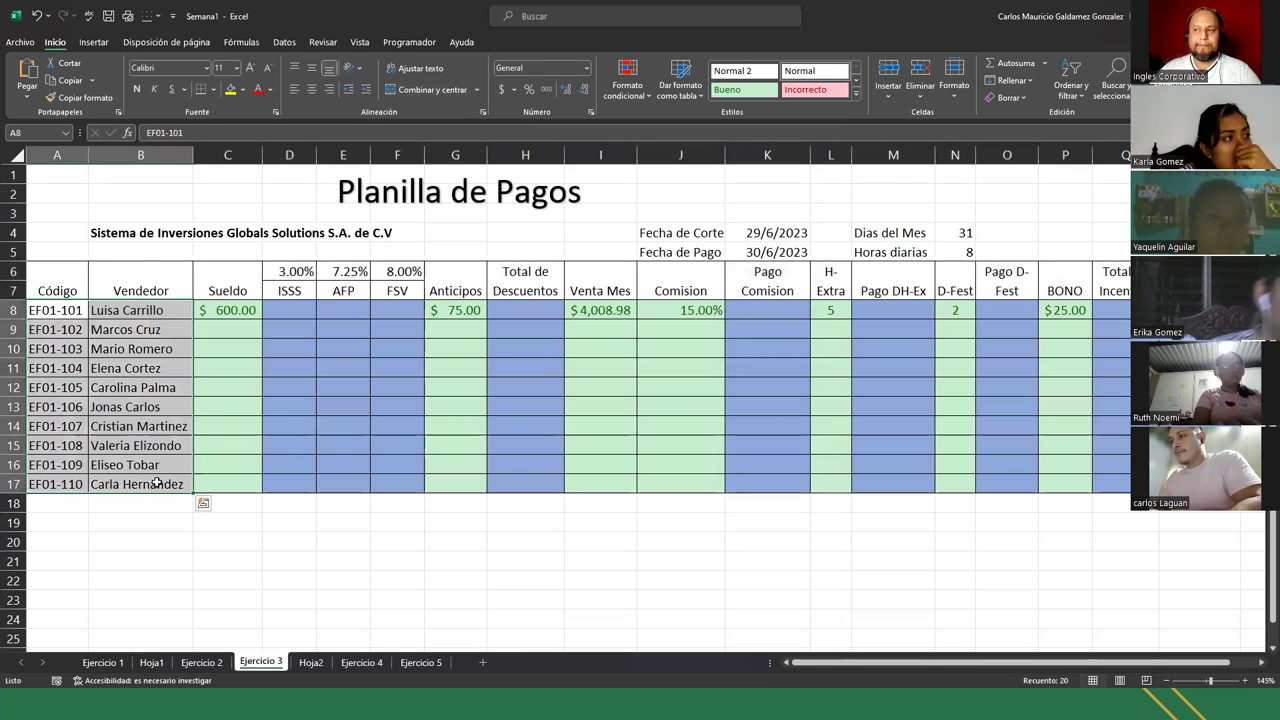
click(157, 484)
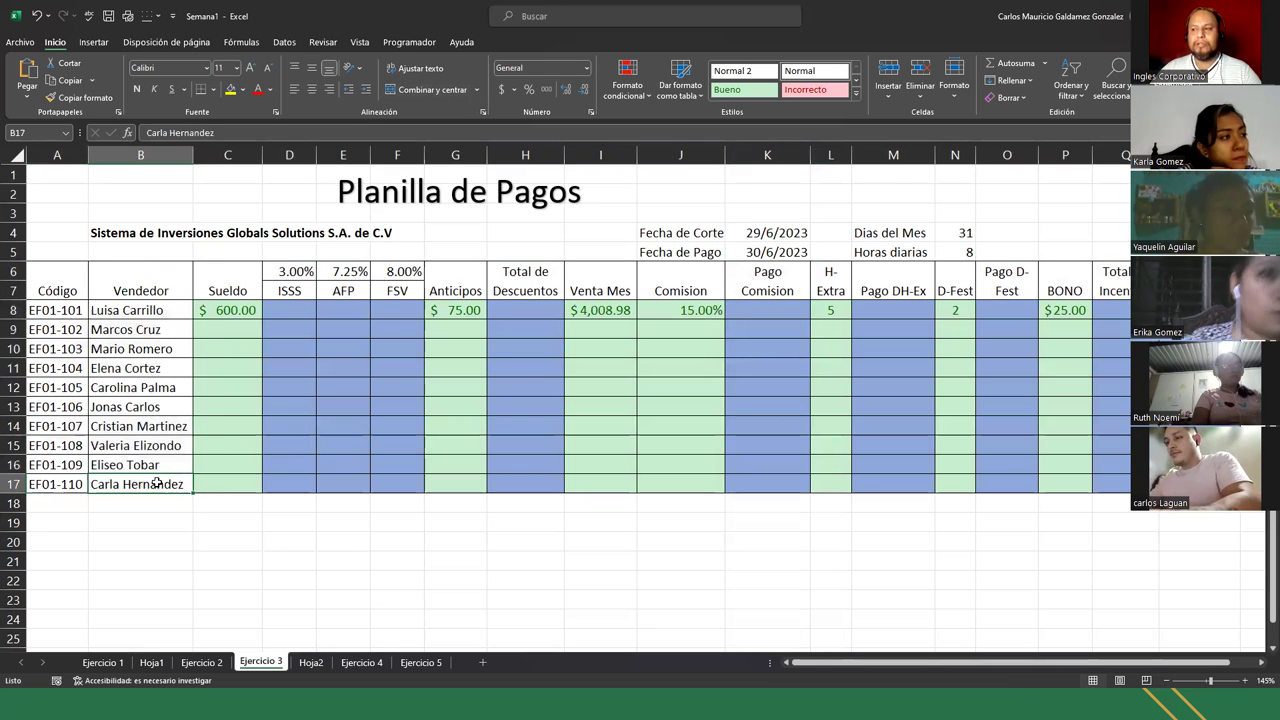
drag(68, 283, 1150, 505)
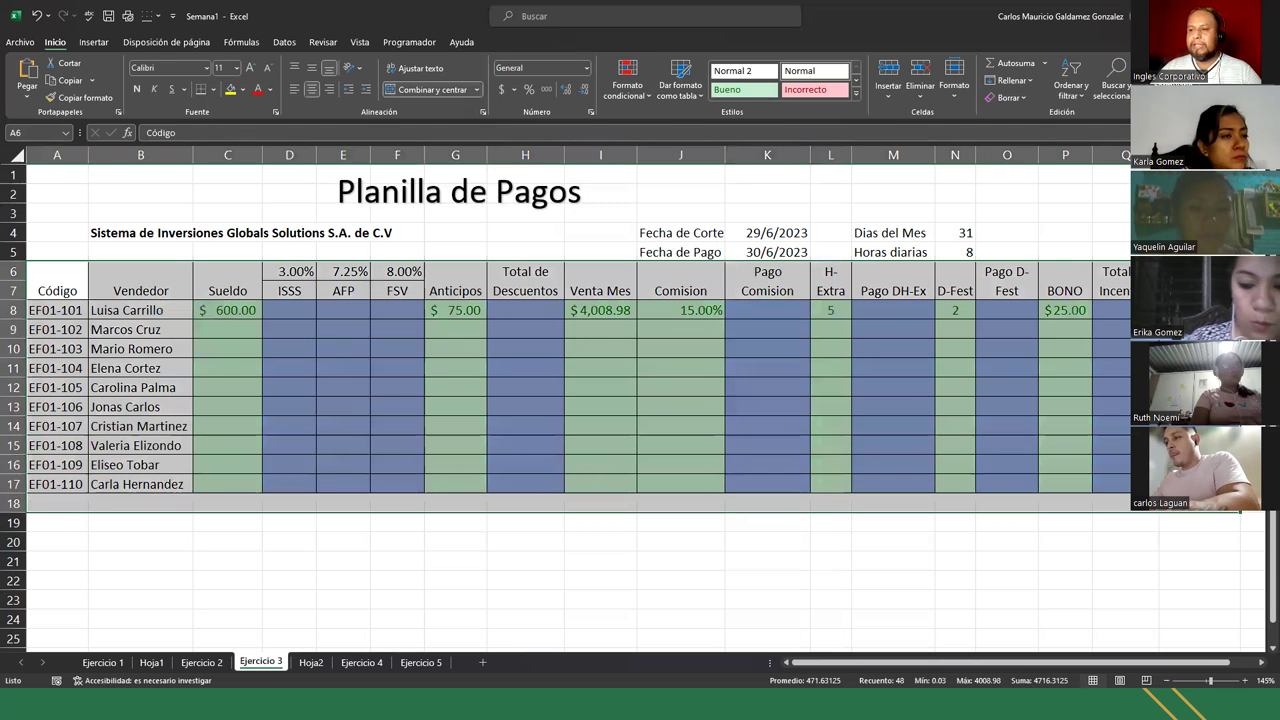
click(1150, 505)
- Select the Vendedor entries B8:B17 and the Código entries A8:A17 in turn to review them
drag(138, 306, 175, 480)
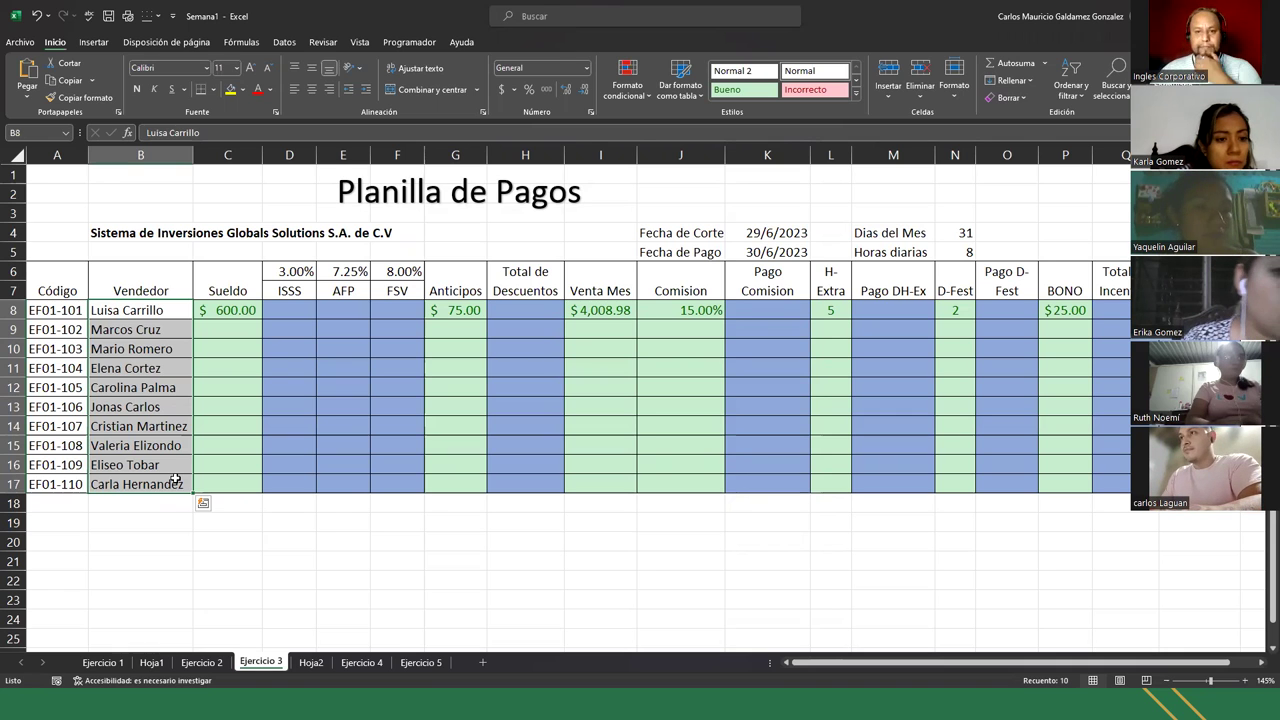
key(Escape)
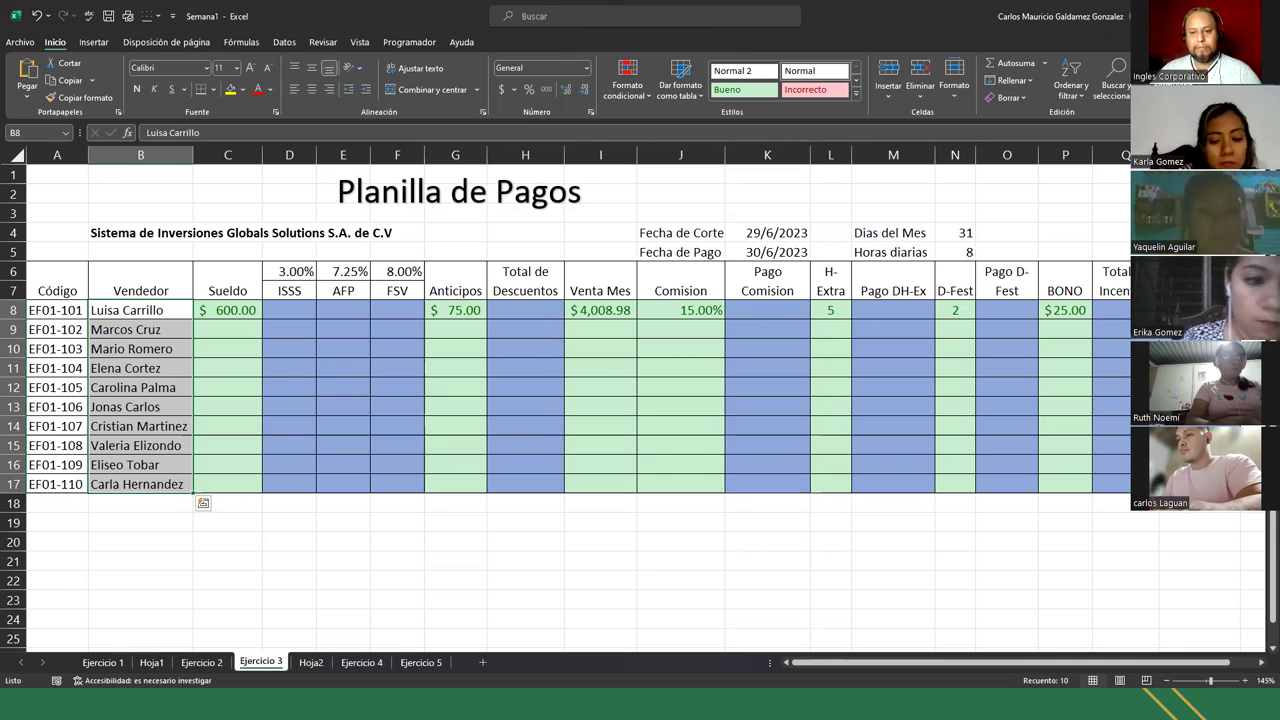
key(alt+Tab)
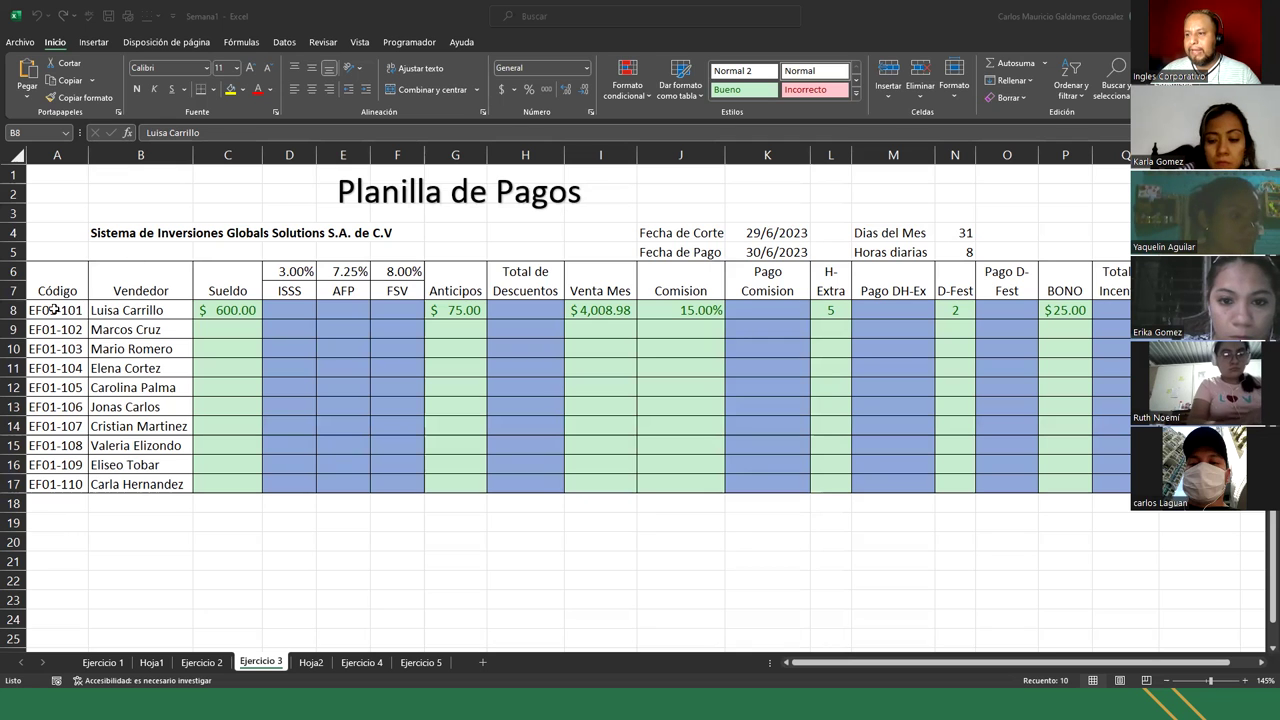
drag(52, 310, 62, 486)
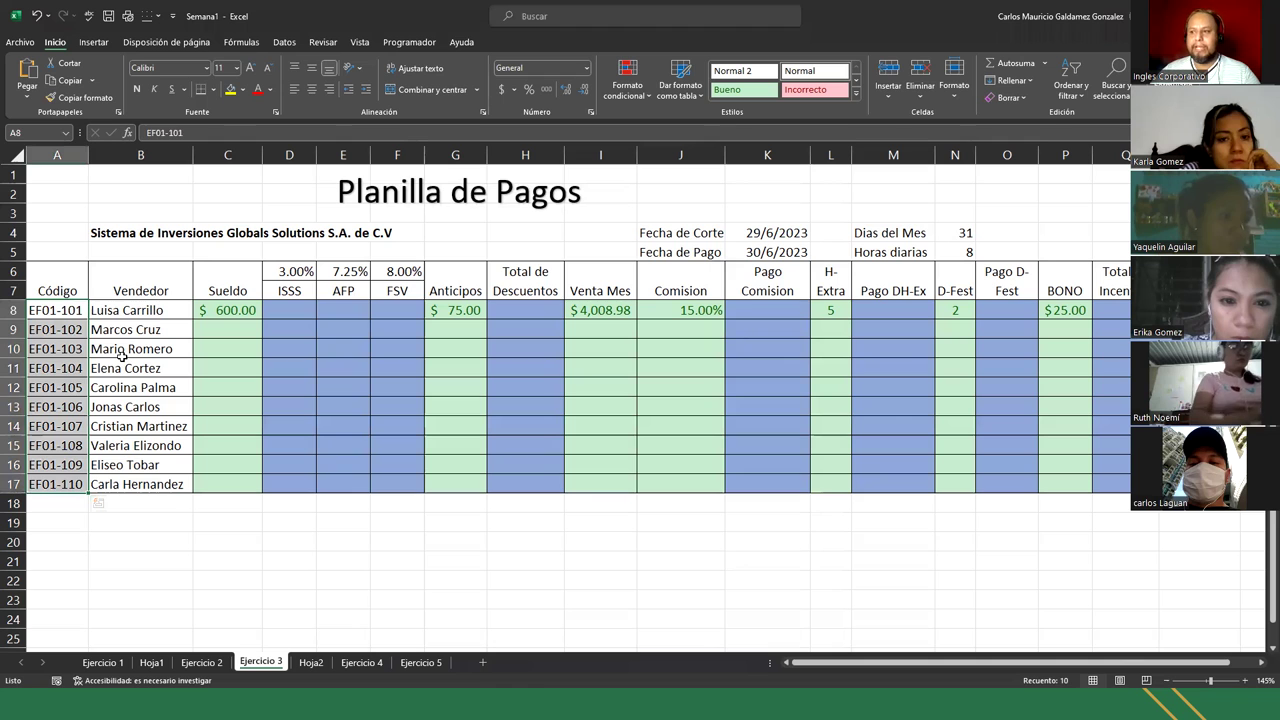
drag(128, 312, 156, 484)
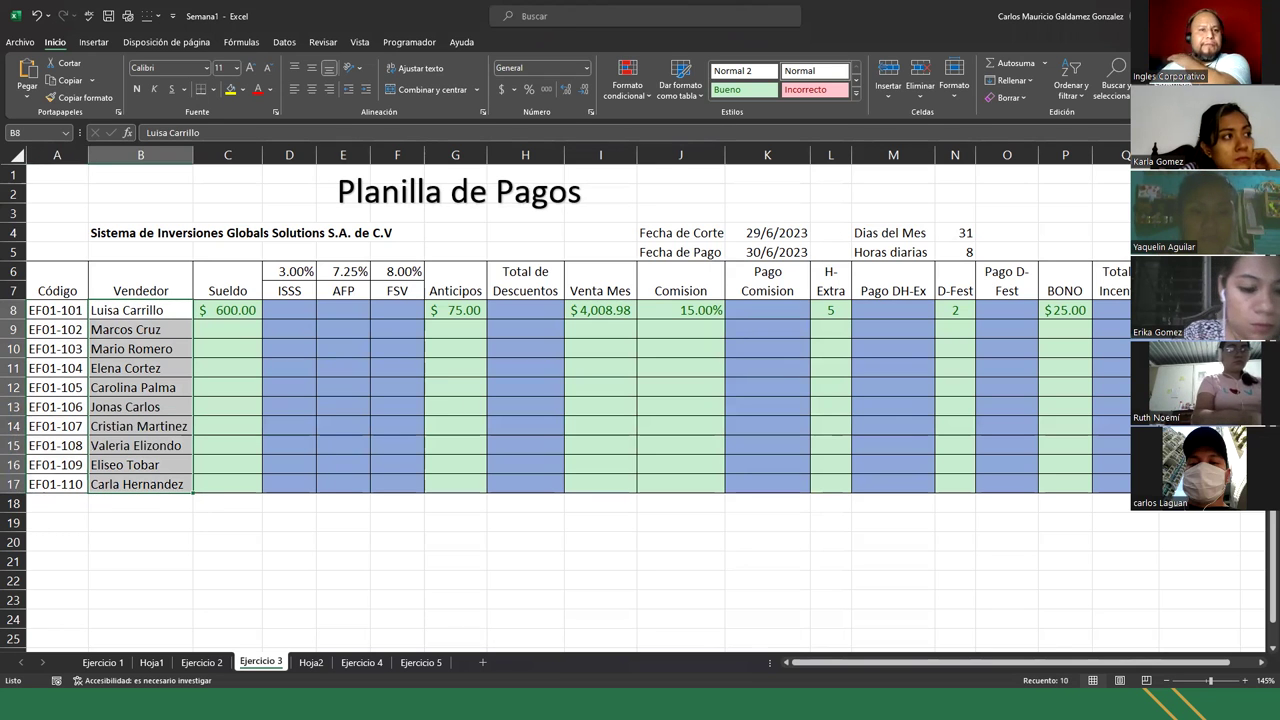
key(alt+Tab)
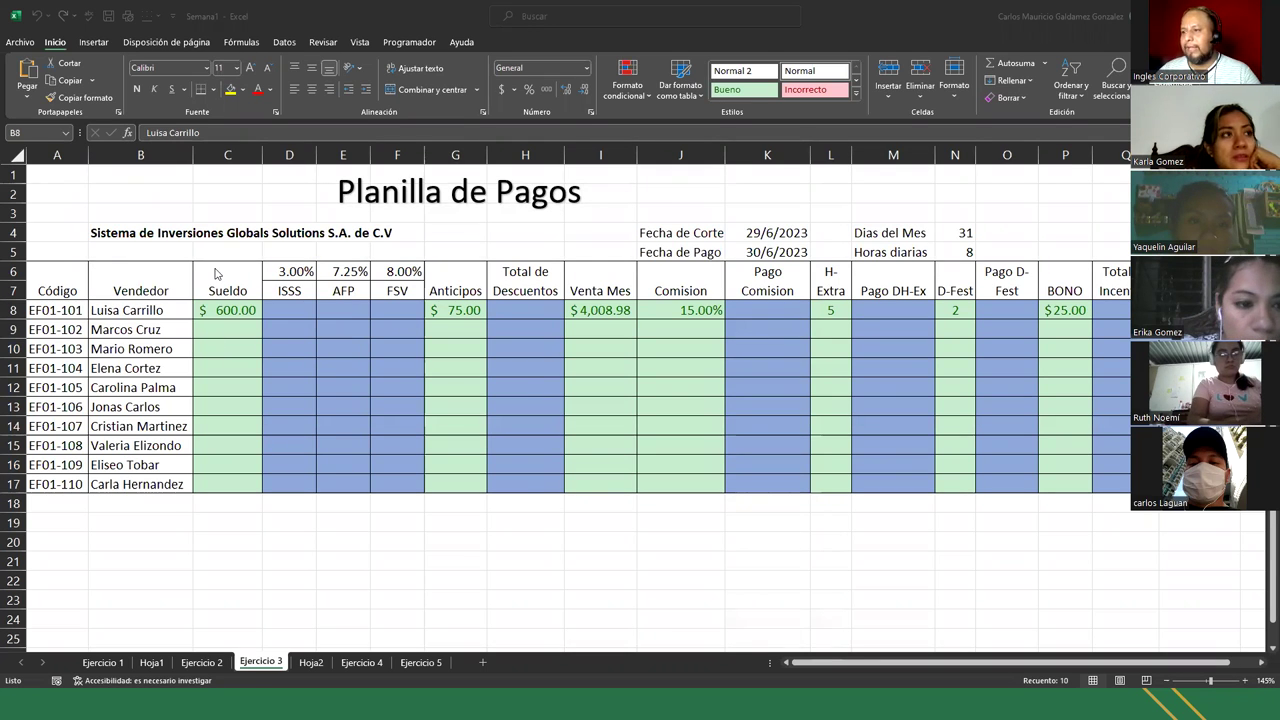
- Unmerge the Código, Vendedor and Sueldo header cells in A6:C7
drag(60, 278, 230, 280)
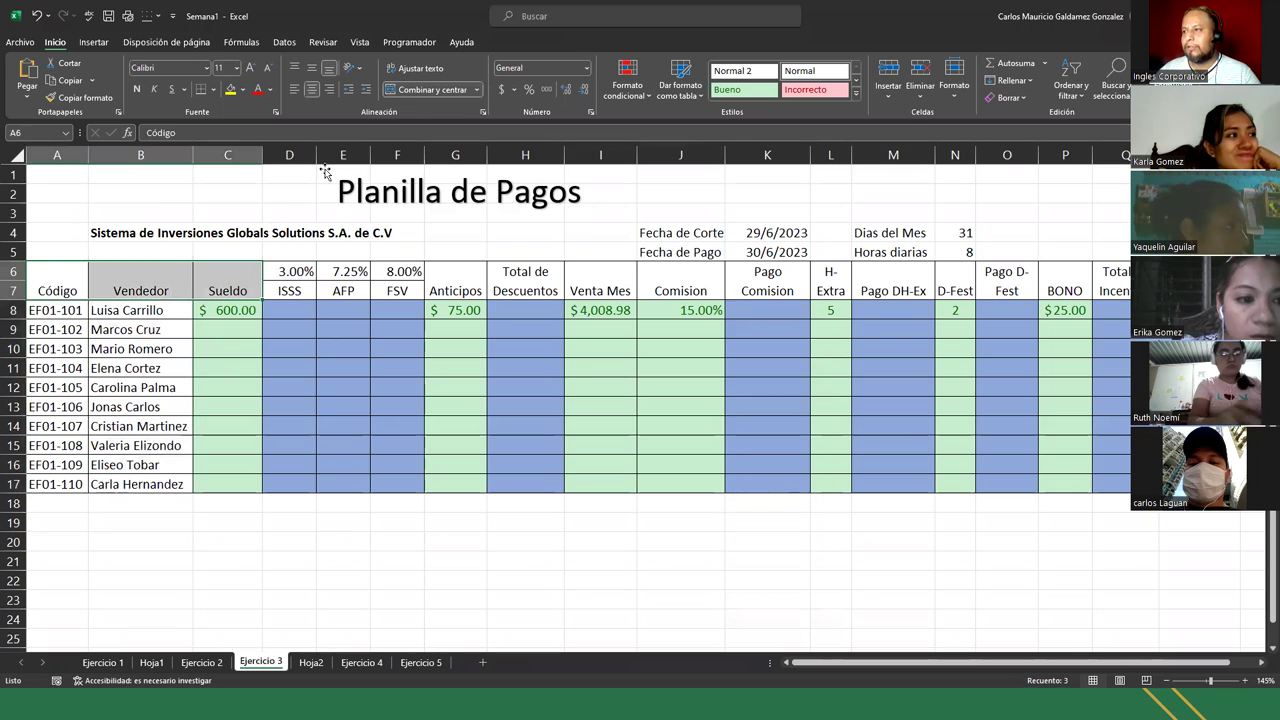
click(418, 89)
click(140, 291)
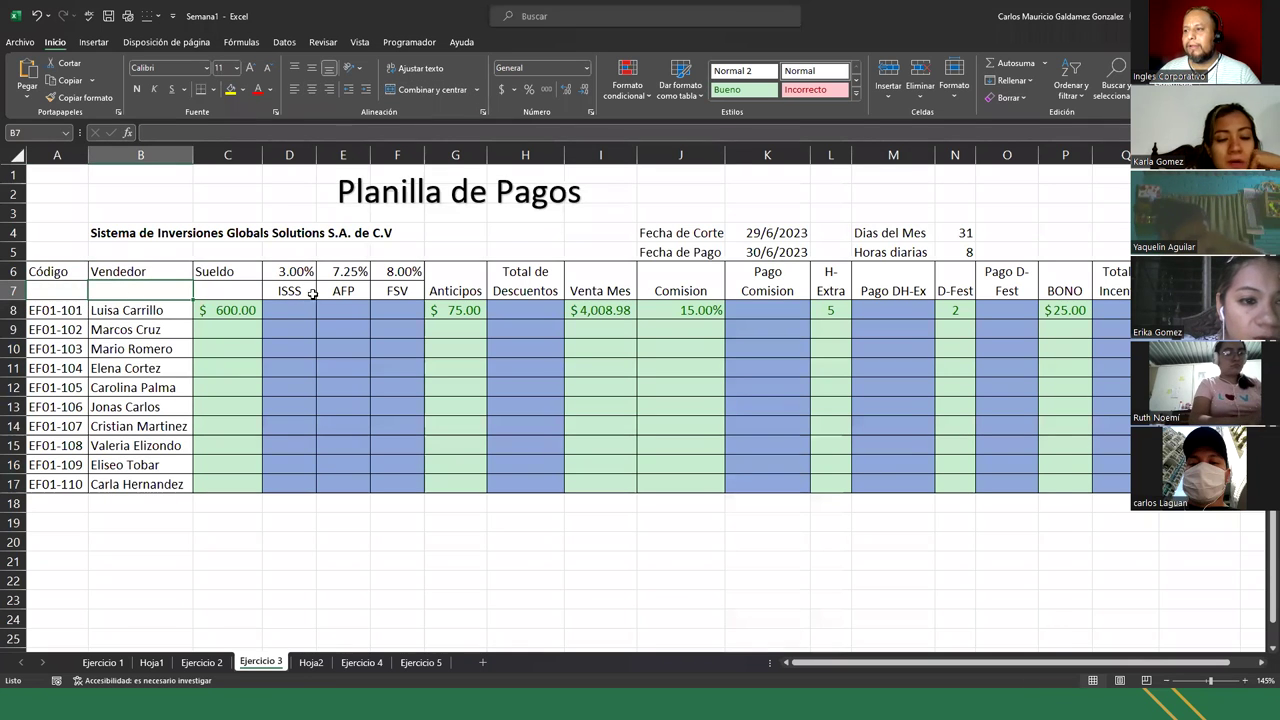
- Copy the Código, Vendedor and Sueldo headers from A6:C6 to A7:C7 and clear the originals in row 6
drag(45, 272, 208, 272)
key(ctrl+c)
click(50, 291)
key(ctrl+v)
drag(45, 272, 215, 272)
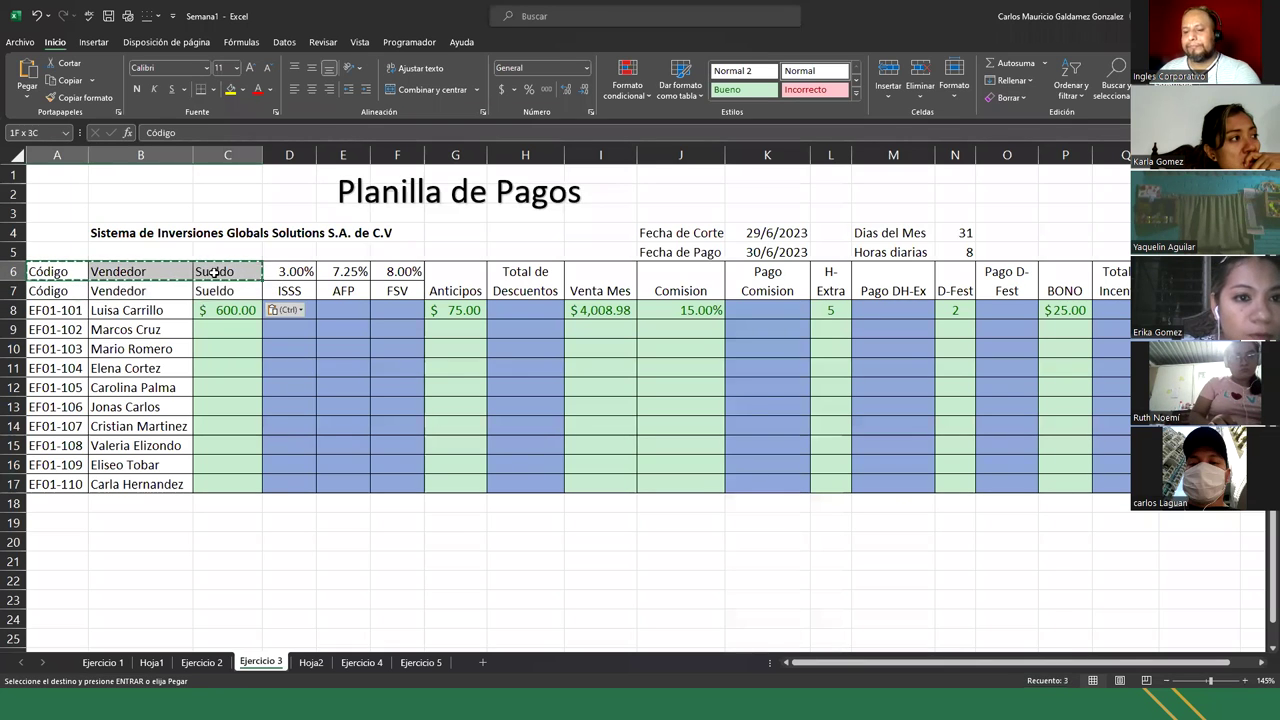
key(Delete)
- Inspect the remaining two-row header cells from Anticipos across to Sueldo Neto for merging
click(471, 273)
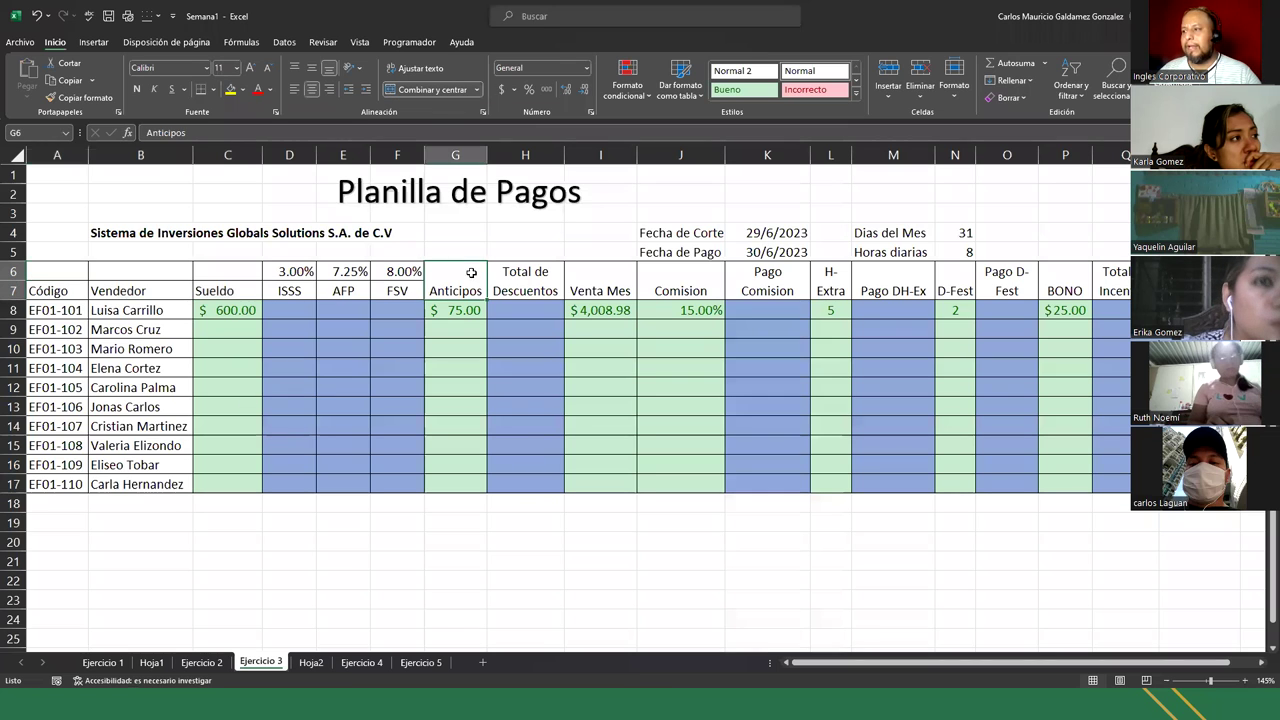
click(599, 281)
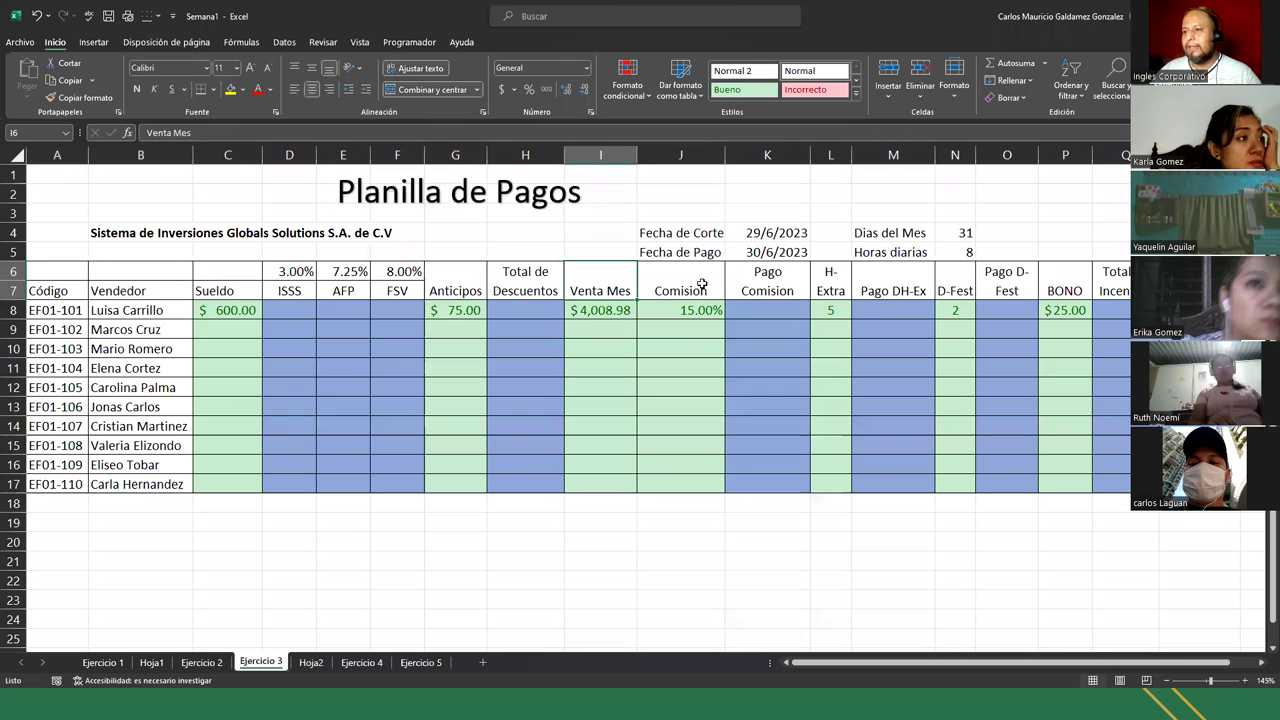
click(702, 284)
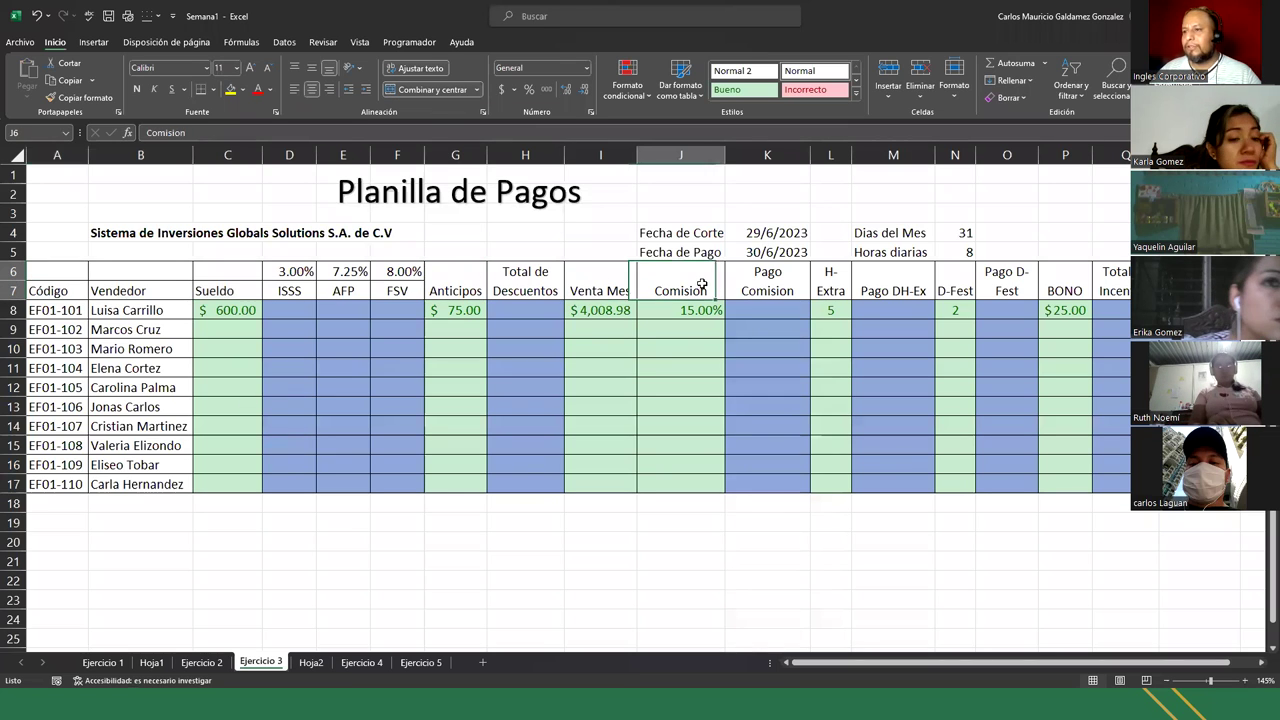
click(773, 273)
click(899, 284)
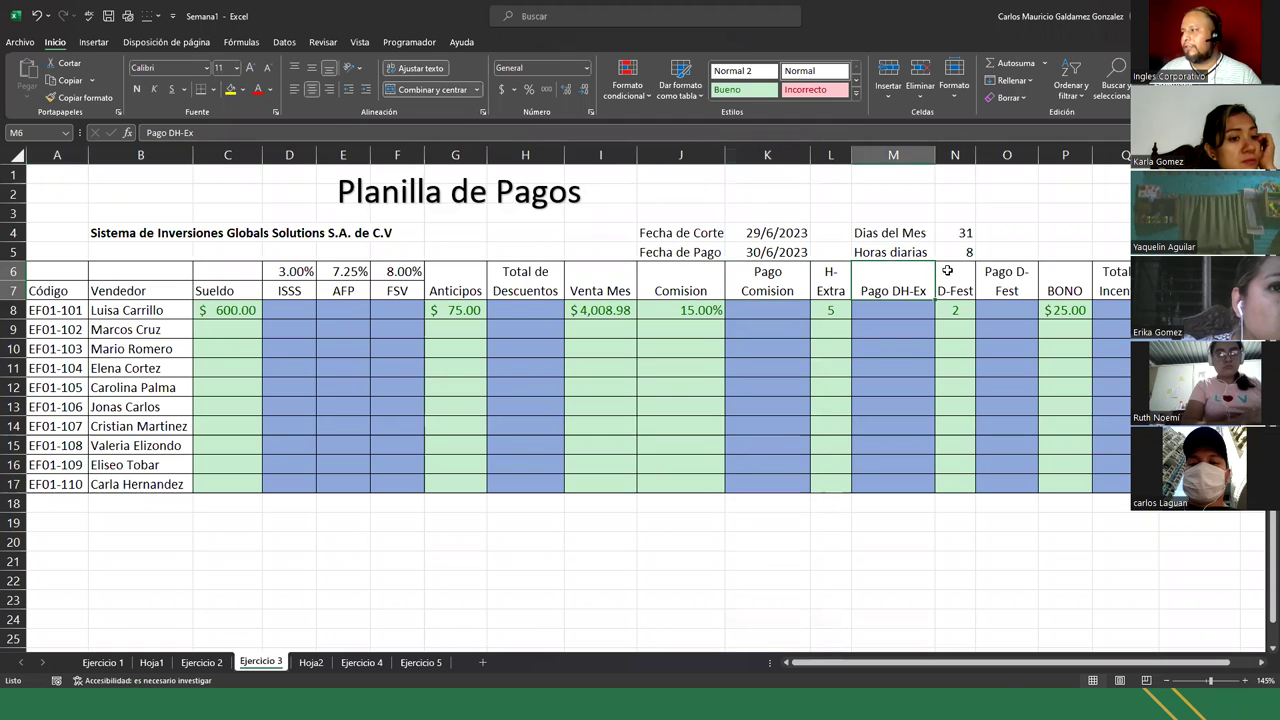
click(950, 276)
click(1012, 282)
click(1065, 286)
click(1125, 284)
click(1180, 284)
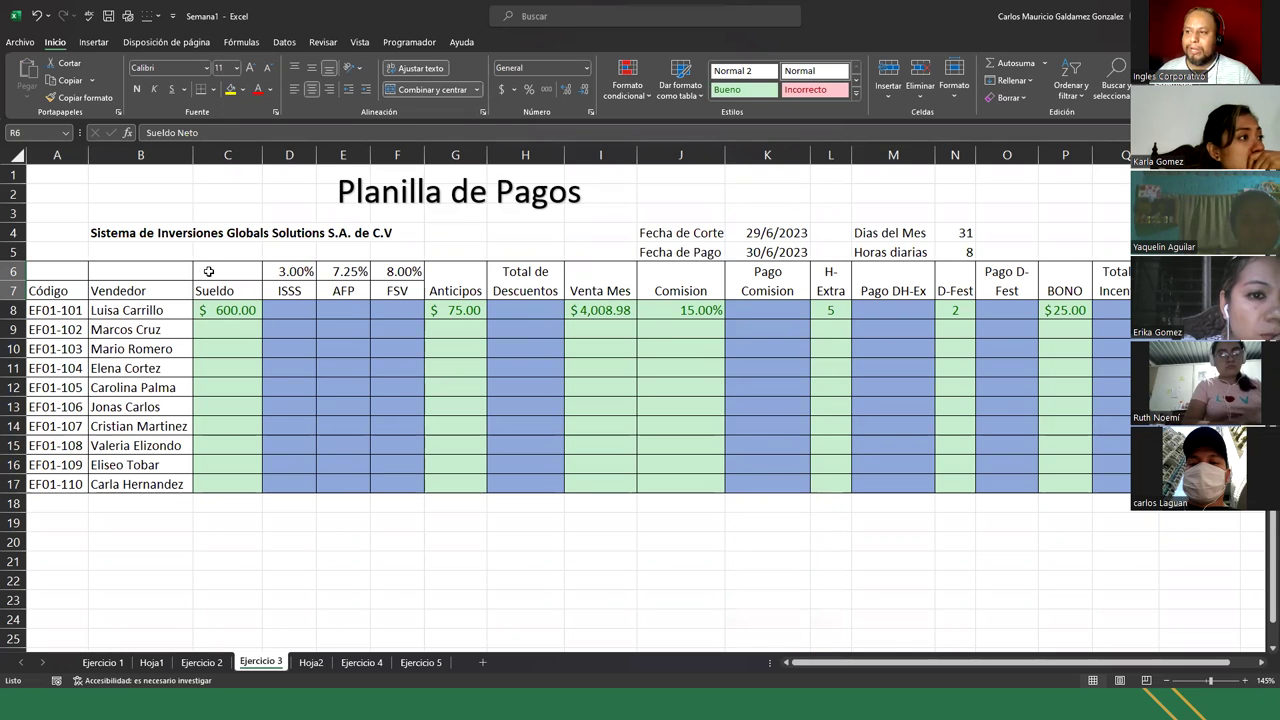
- Merge and center the Sueldo header across C6:C7 and align it vertically to the middle
drag(208, 272, 226, 291)
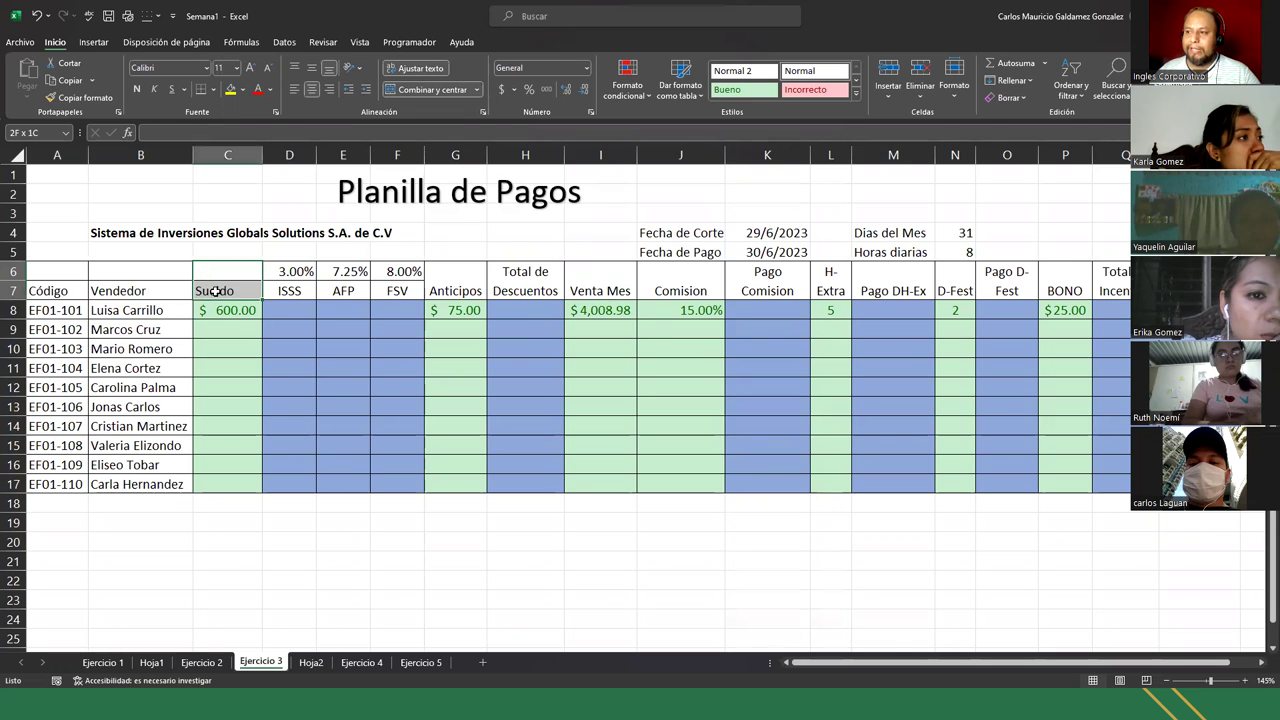
click(428, 94)
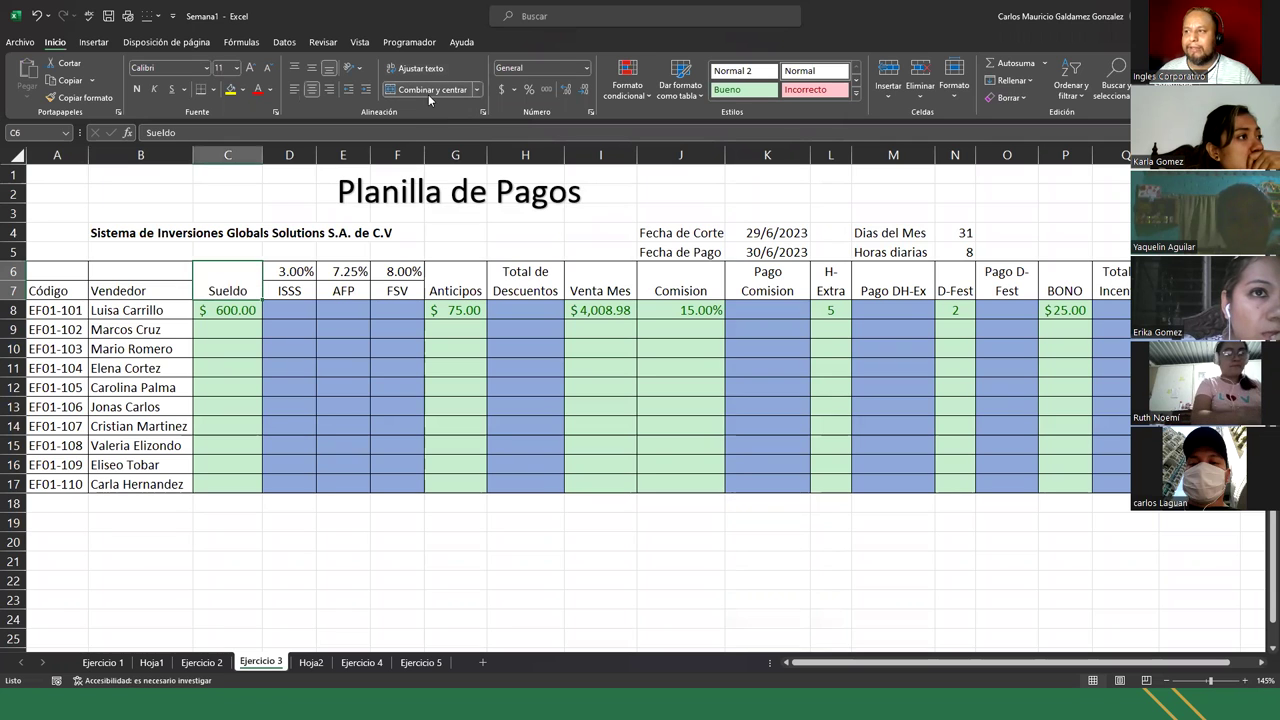
click(315, 70)
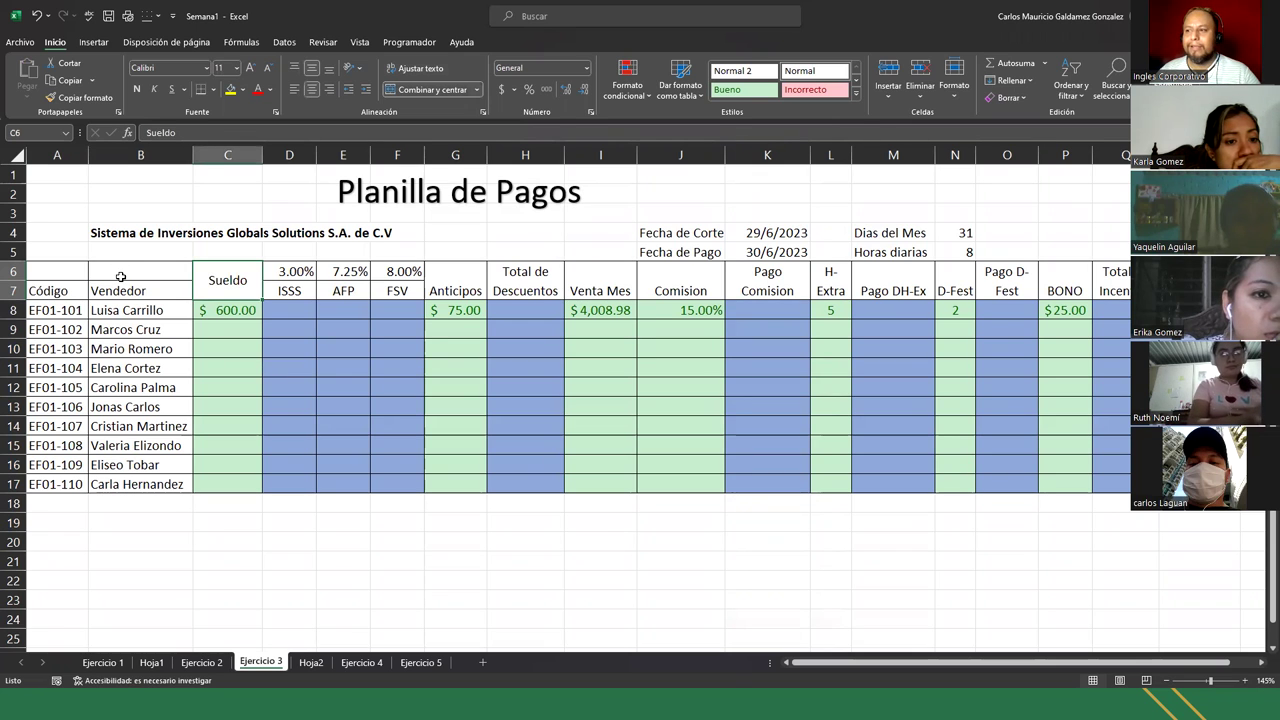
- Merge and center the Vendedor header across B6:B7 and align it vertically to the middle
drag(118, 270, 132, 296)
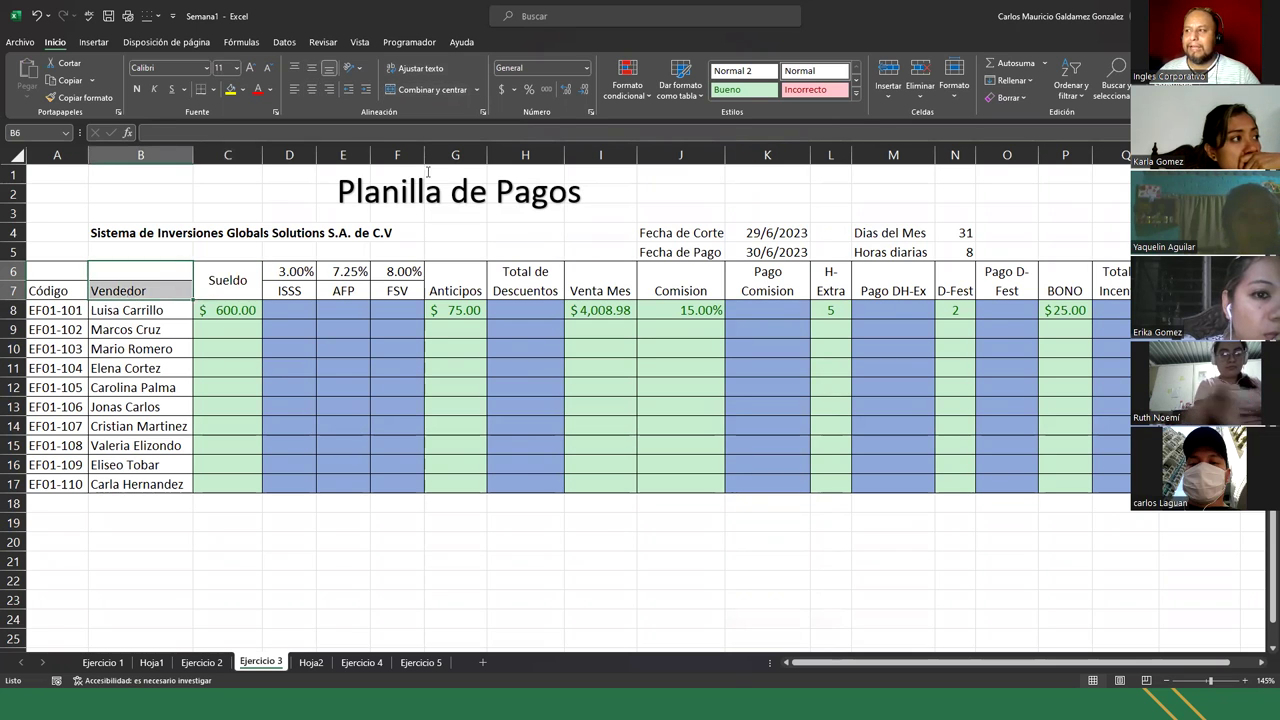
click(122, 288)
drag(126, 277, 128, 290)
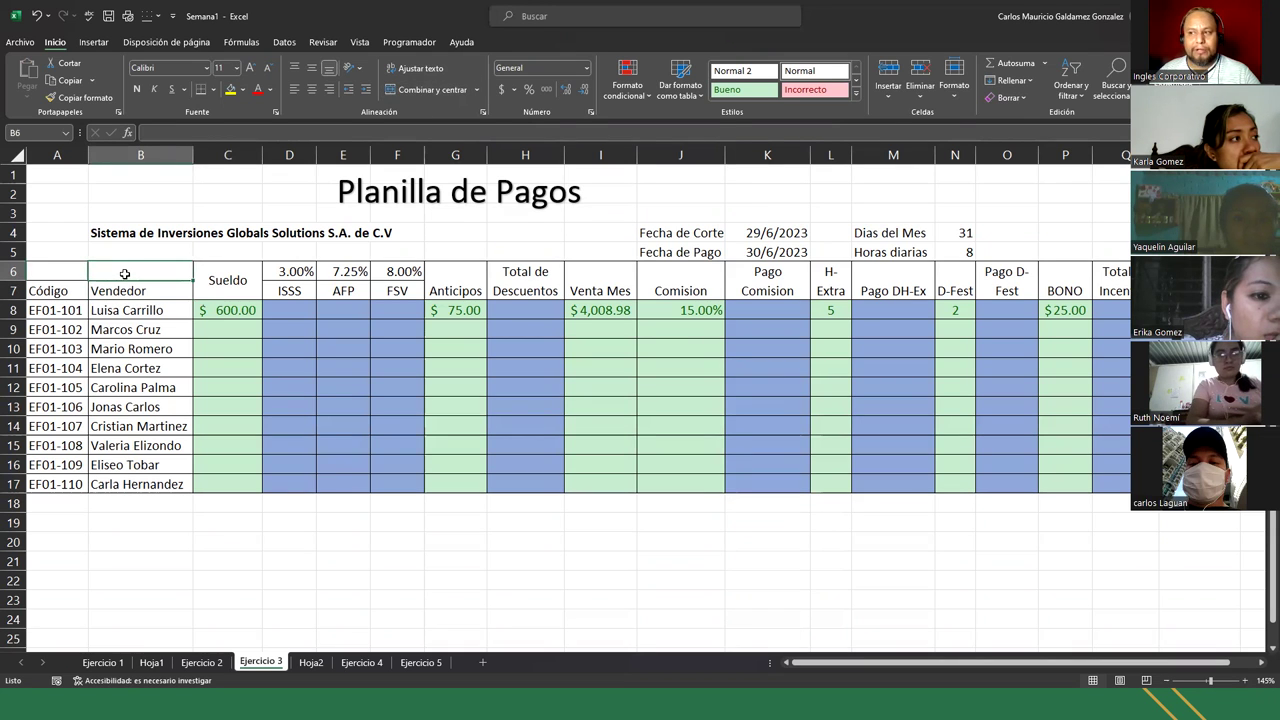
click(136, 294)
shift+click(131, 278)
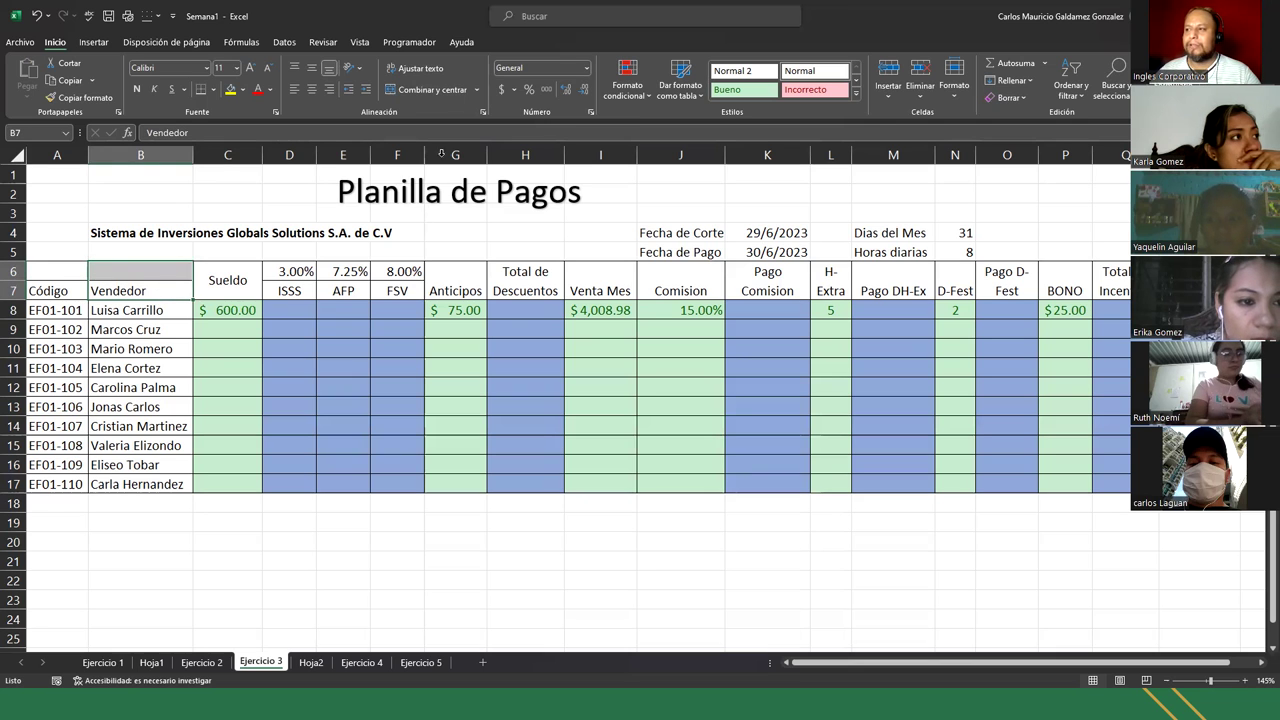
click(420, 89)
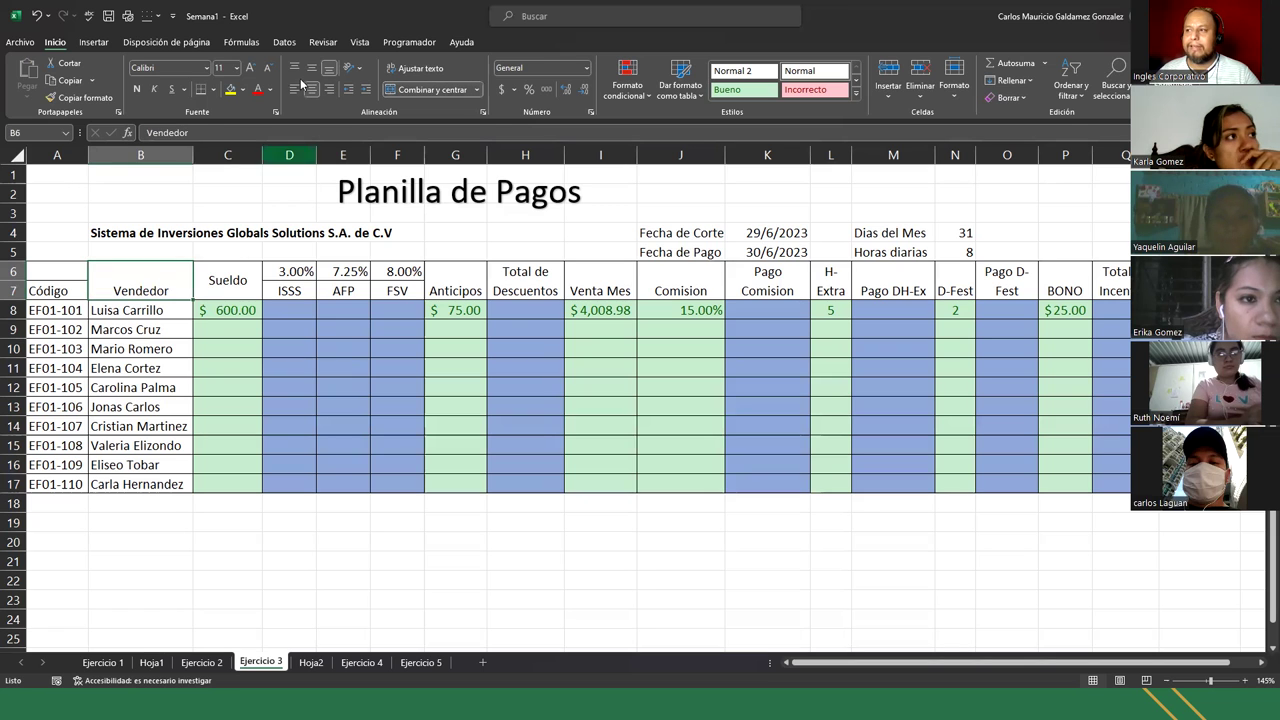
- Merge and center the Código header across A6:A7 and align it vertically to the middle
click(73, 279)
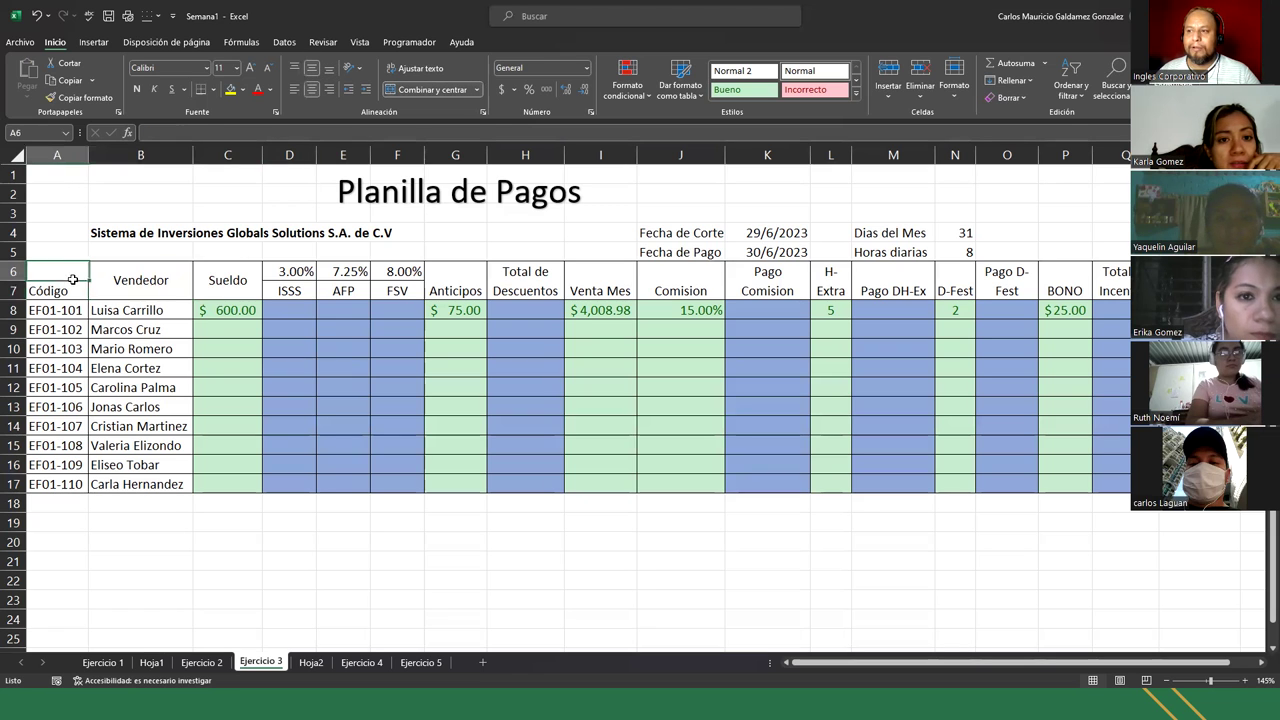
drag(73, 279, 76, 293)
click(433, 88)
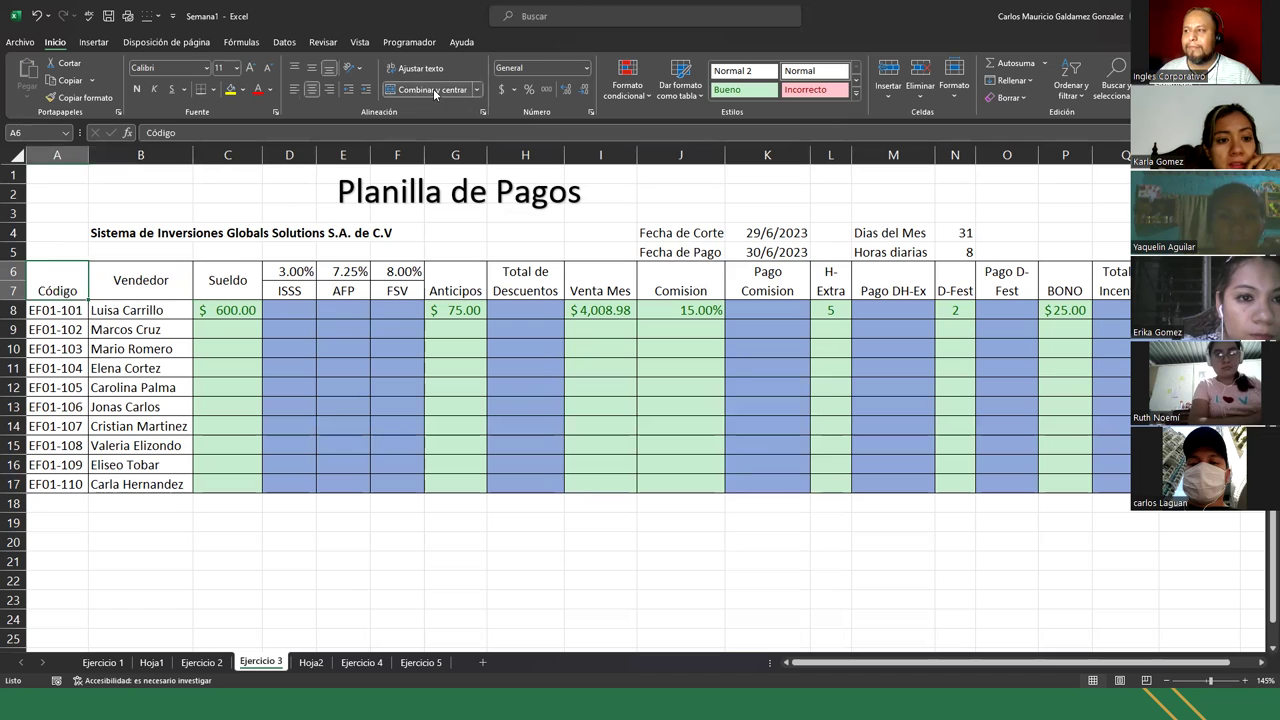
click(312, 67)
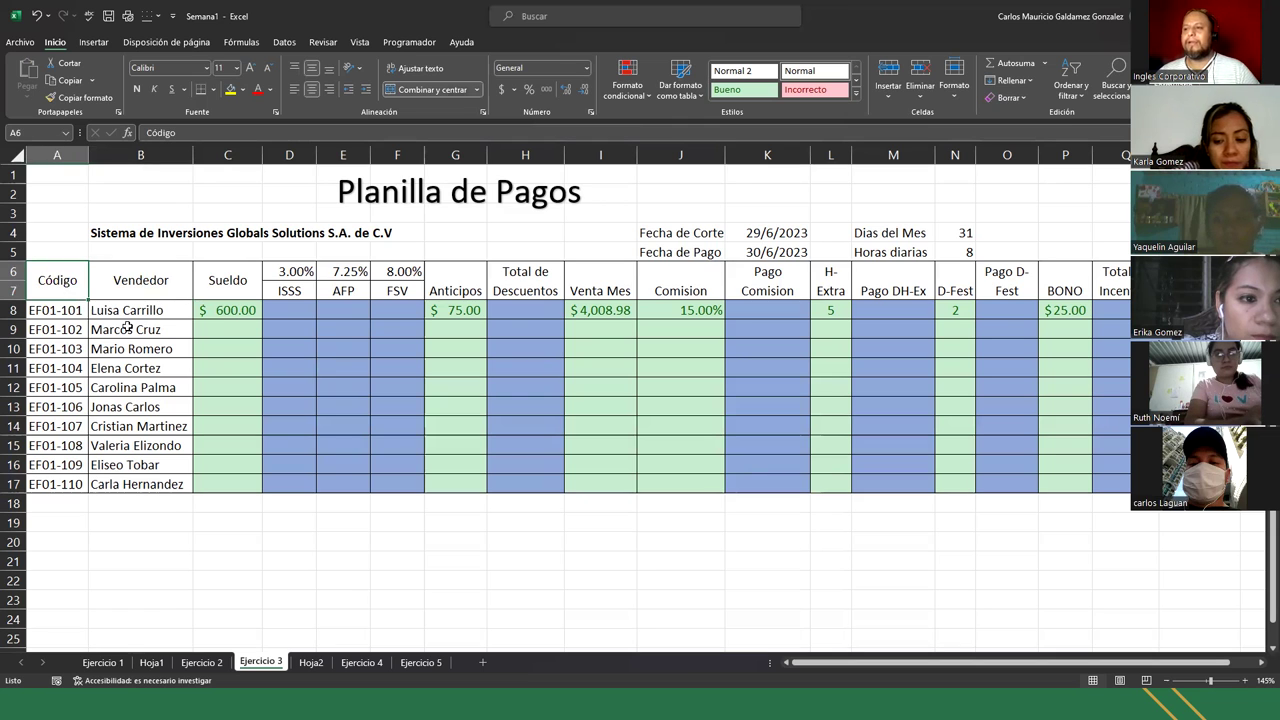
click(148, 288)
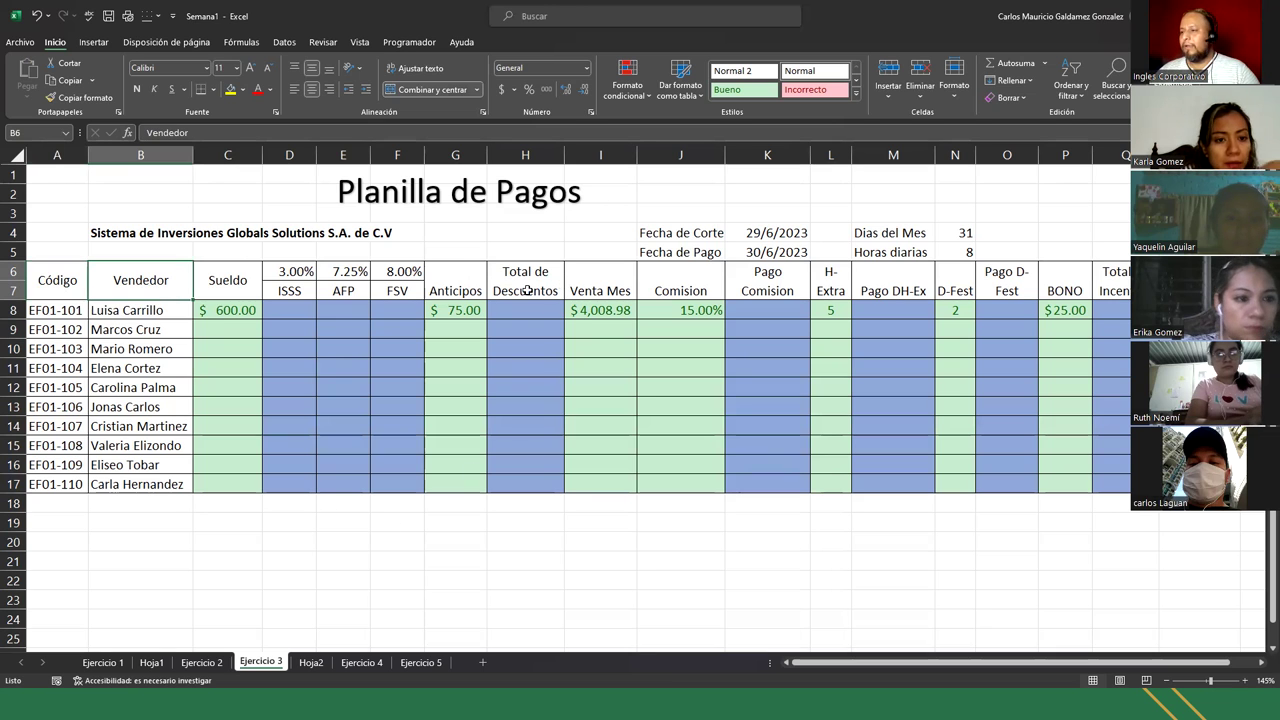
- Examine the percentage cells in row 6 and the ISSS, AFP and FSV headers beneath them, which stay as separate cells
click(436, 272)
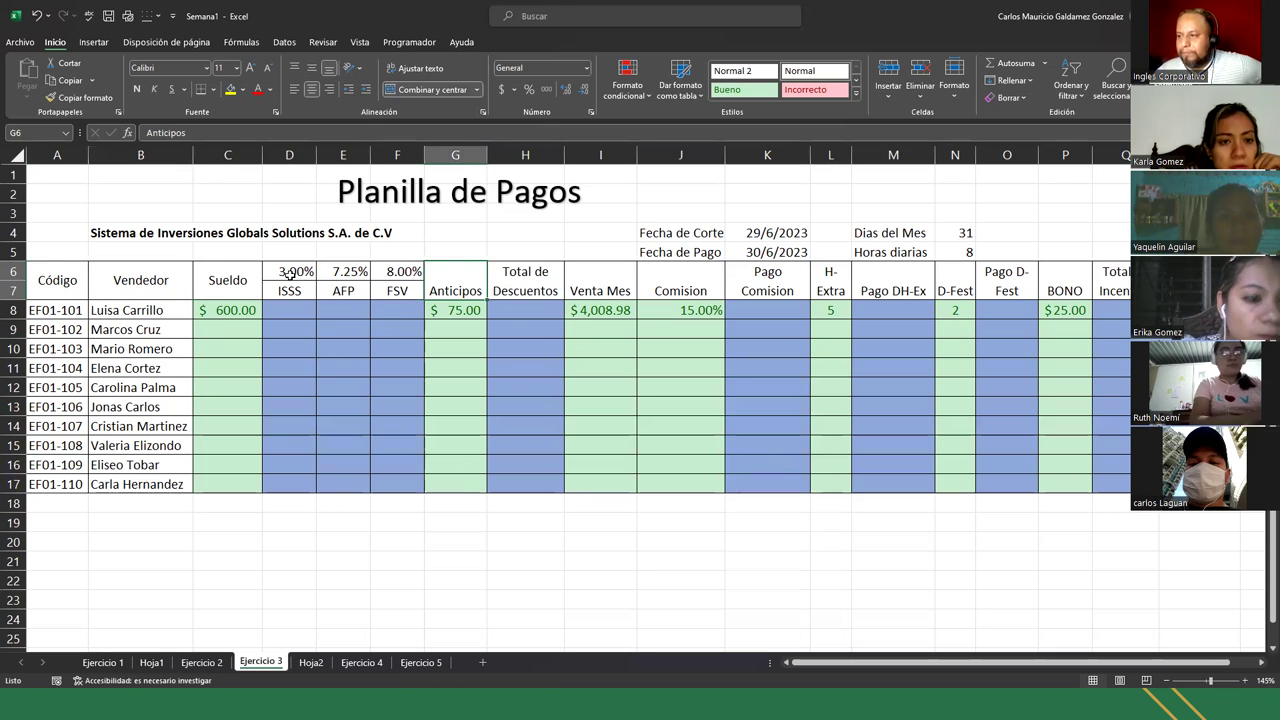
drag(287, 274, 412, 290)
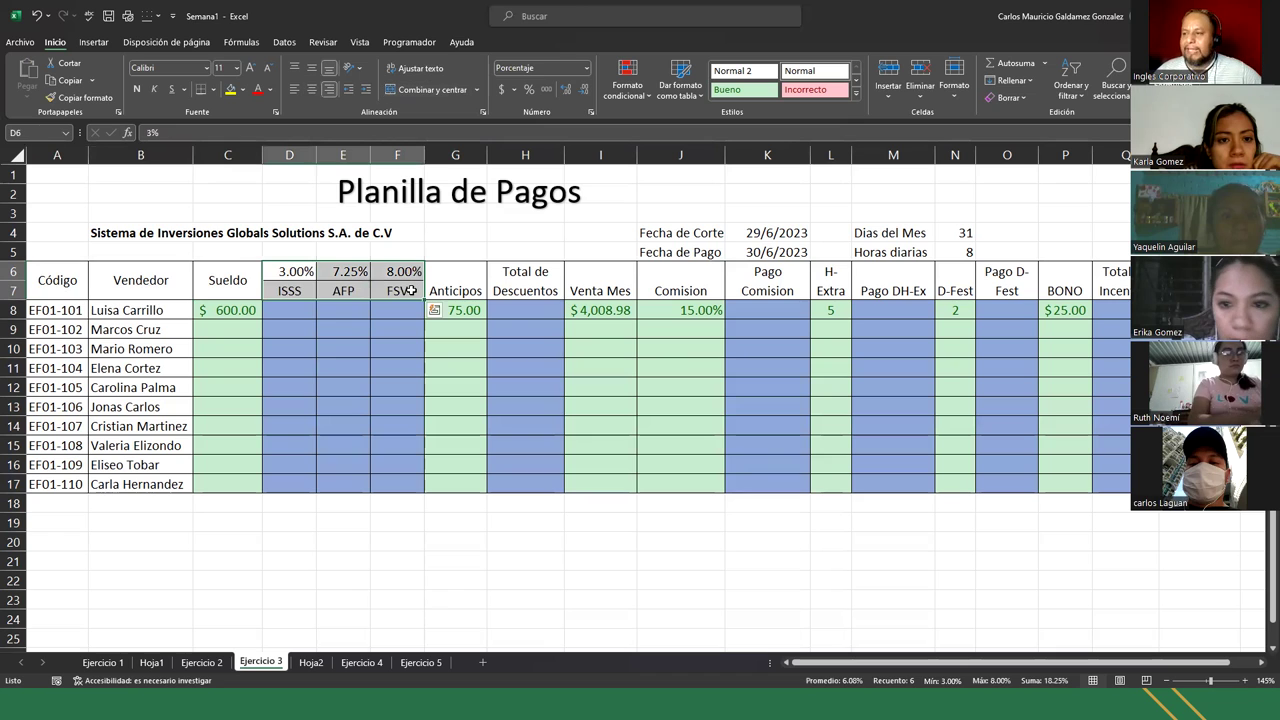
click(297, 273)
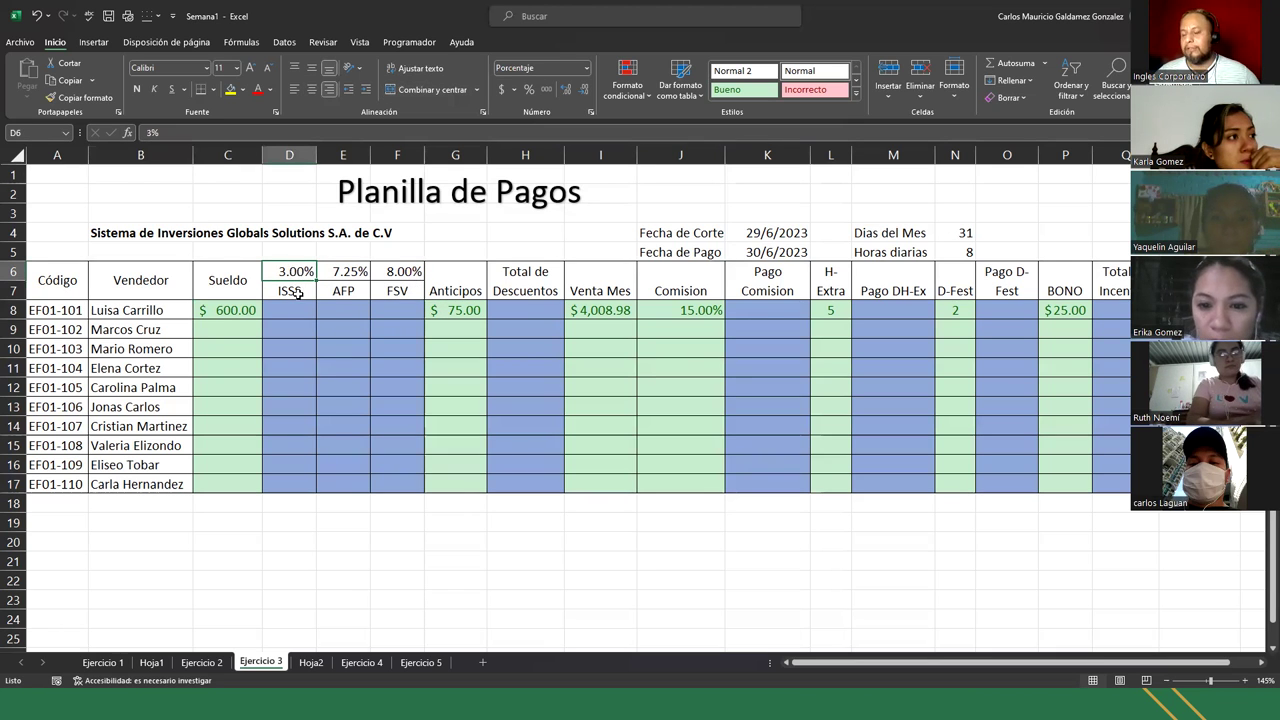
click(286, 290)
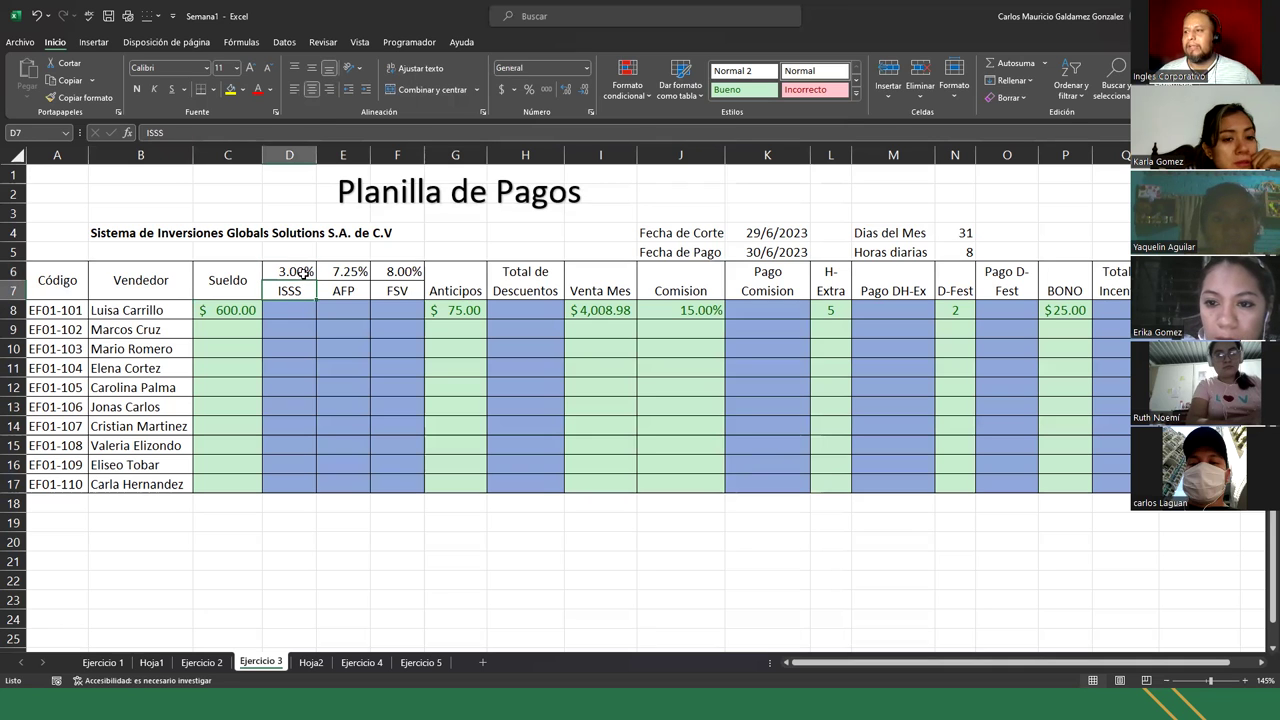
click(347, 272)
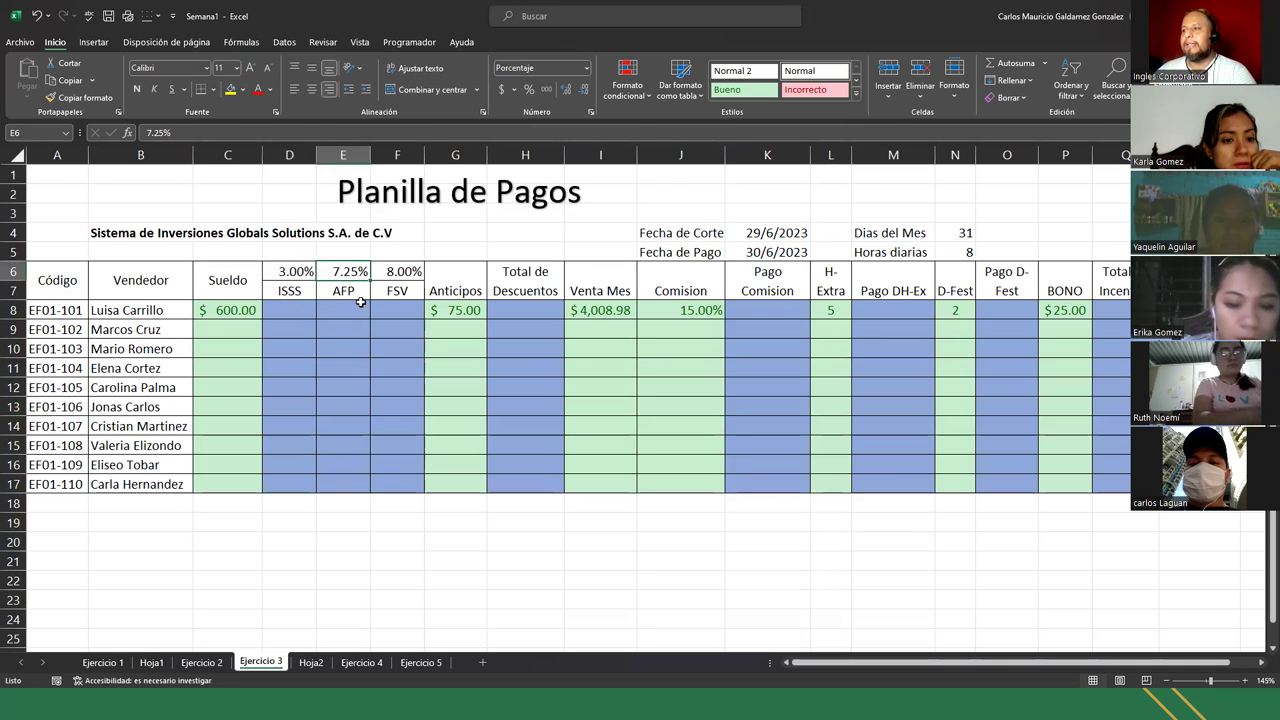
click(352, 294)
click(397, 296)
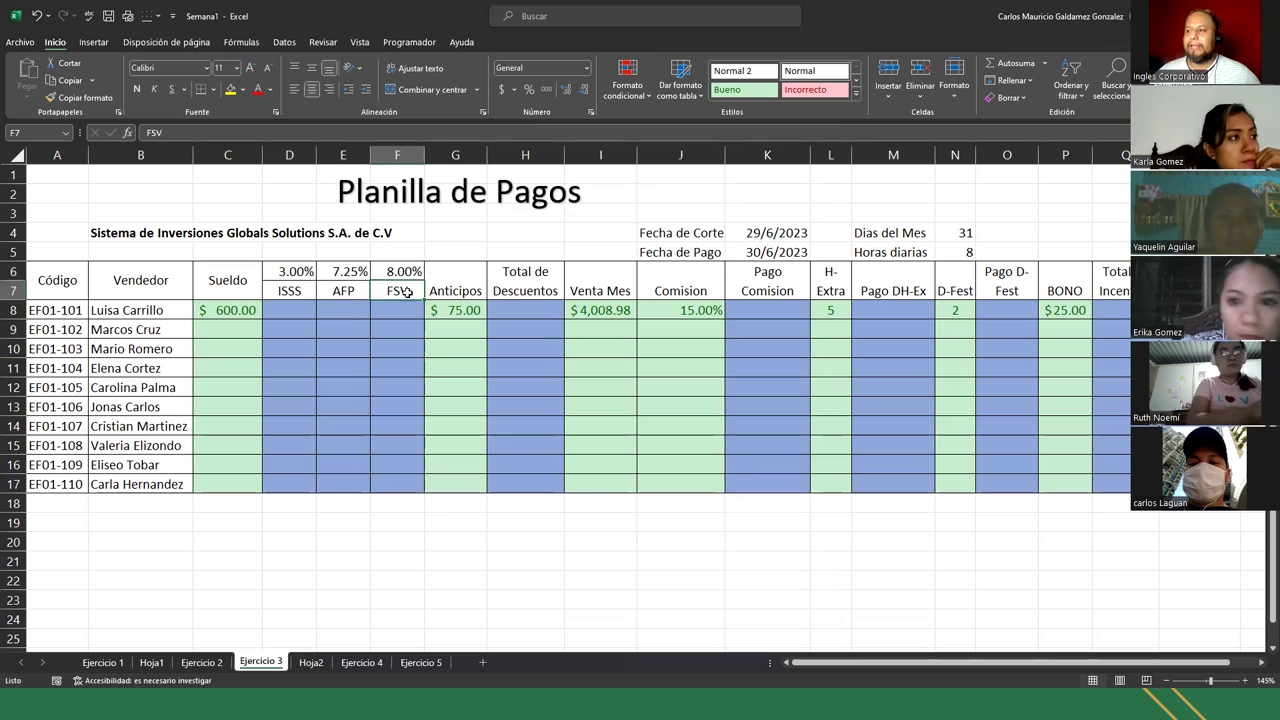
click(404, 271)
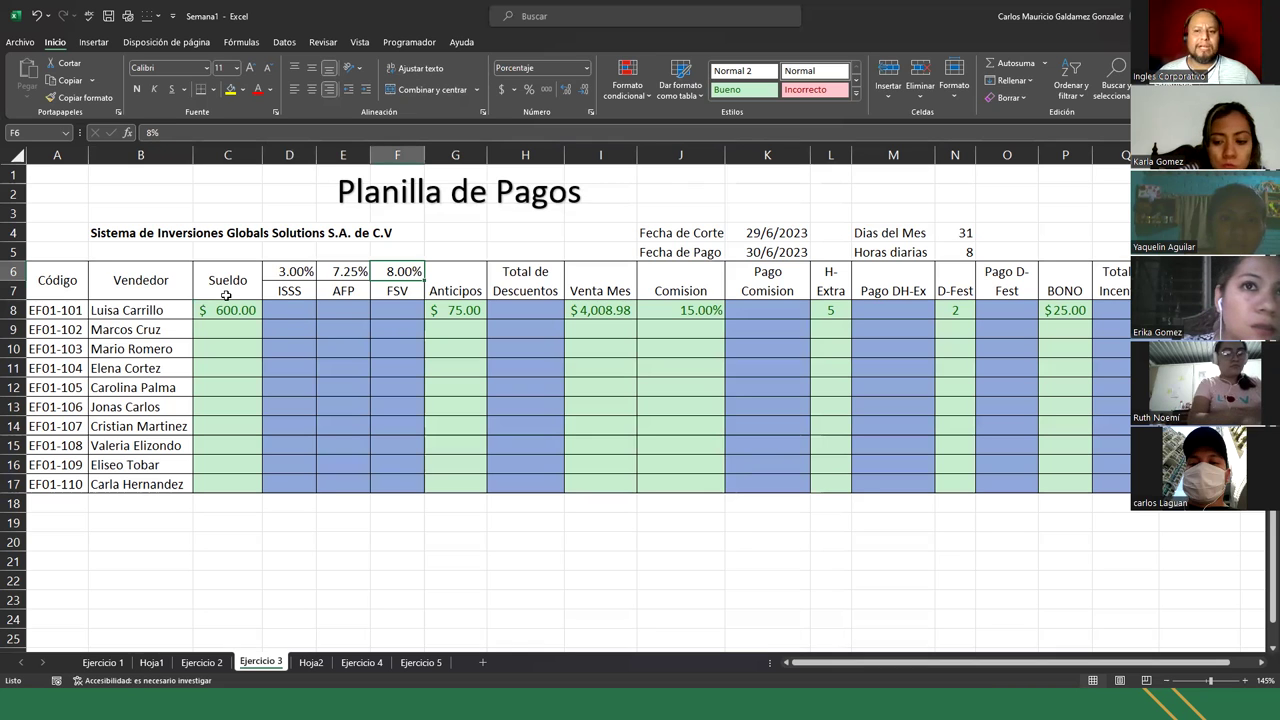
- Review each merged two-row header from Anticipos through Total de Descuentos, Venta Mes and the pay columns to Sueldo Neto
click(436, 289)
click(525, 285)
click(605, 285)
click(688, 285)
click(777, 284)
click(830, 283)
click(895, 281)
click(955, 280)
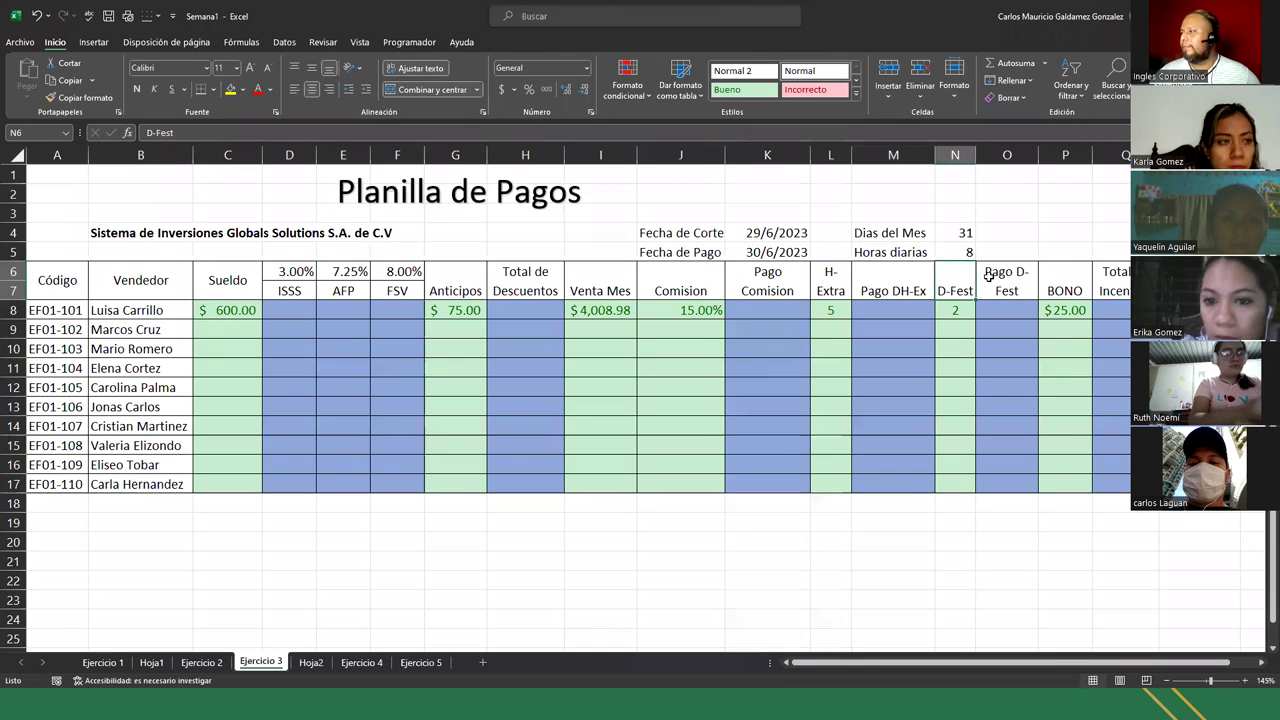
click(1000, 280)
click(1065, 281)
click(1115, 281)
click(1175, 281)
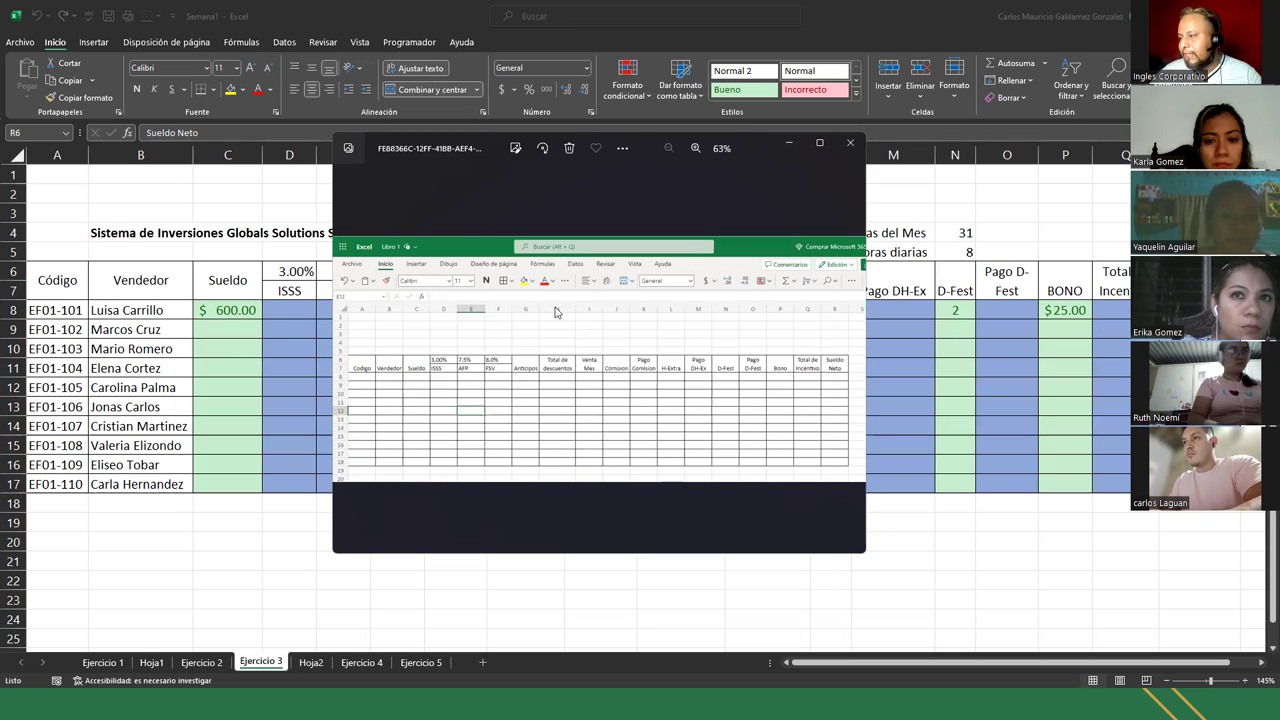
- Close the reference image and examine the Fecha de Corte, Fecha de Pago, Dias del Mes and Horas diarias cells above the table
click(850, 143)
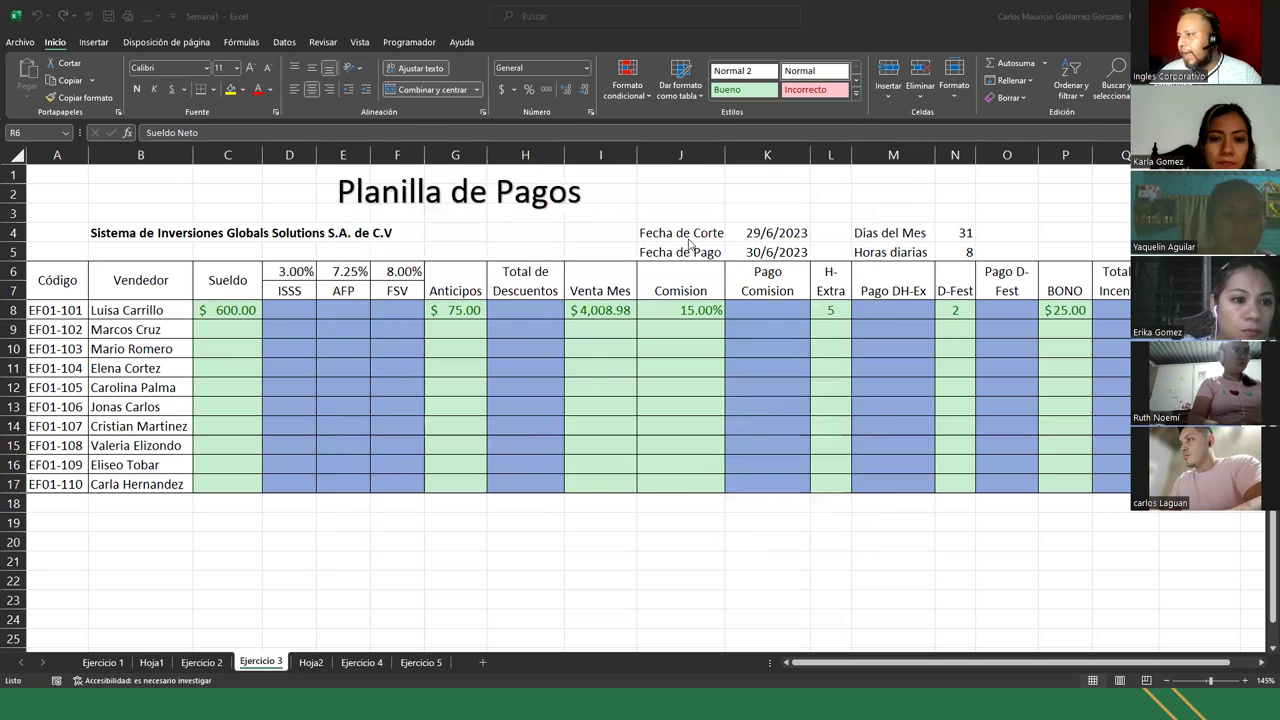
click(680, 154)
click(878, 154)
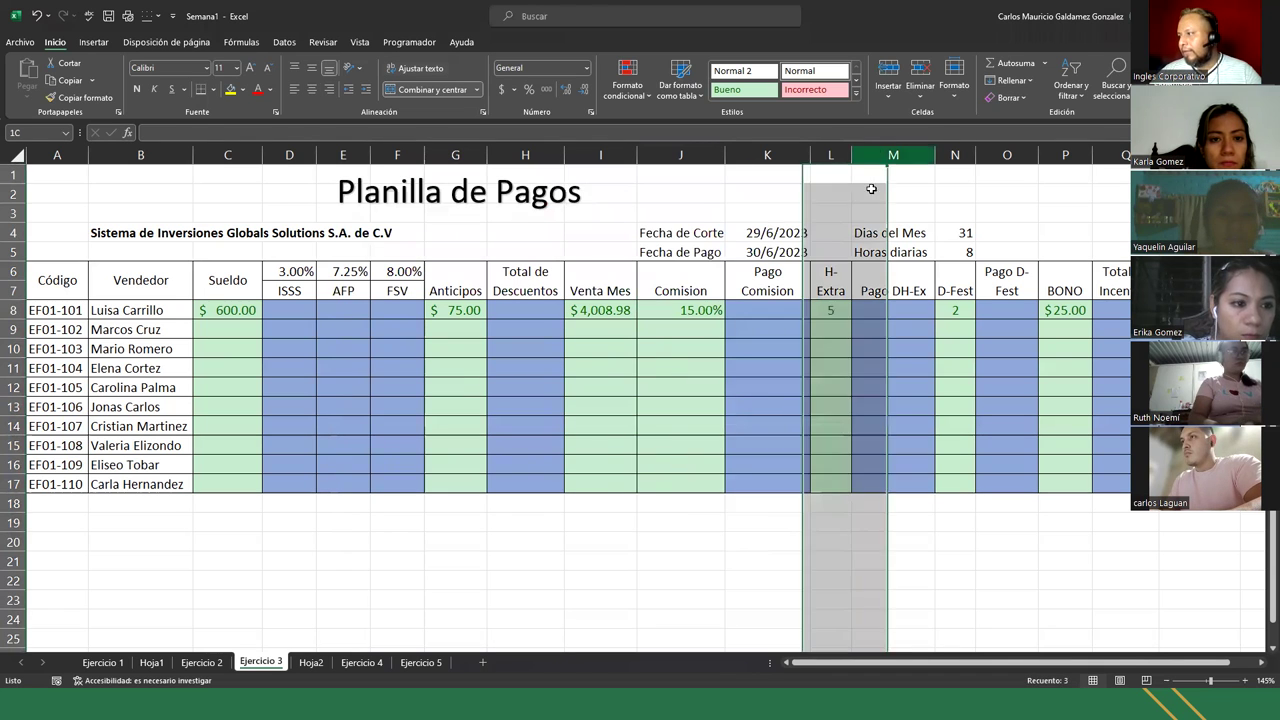
drag(680, 232, 680, 252)
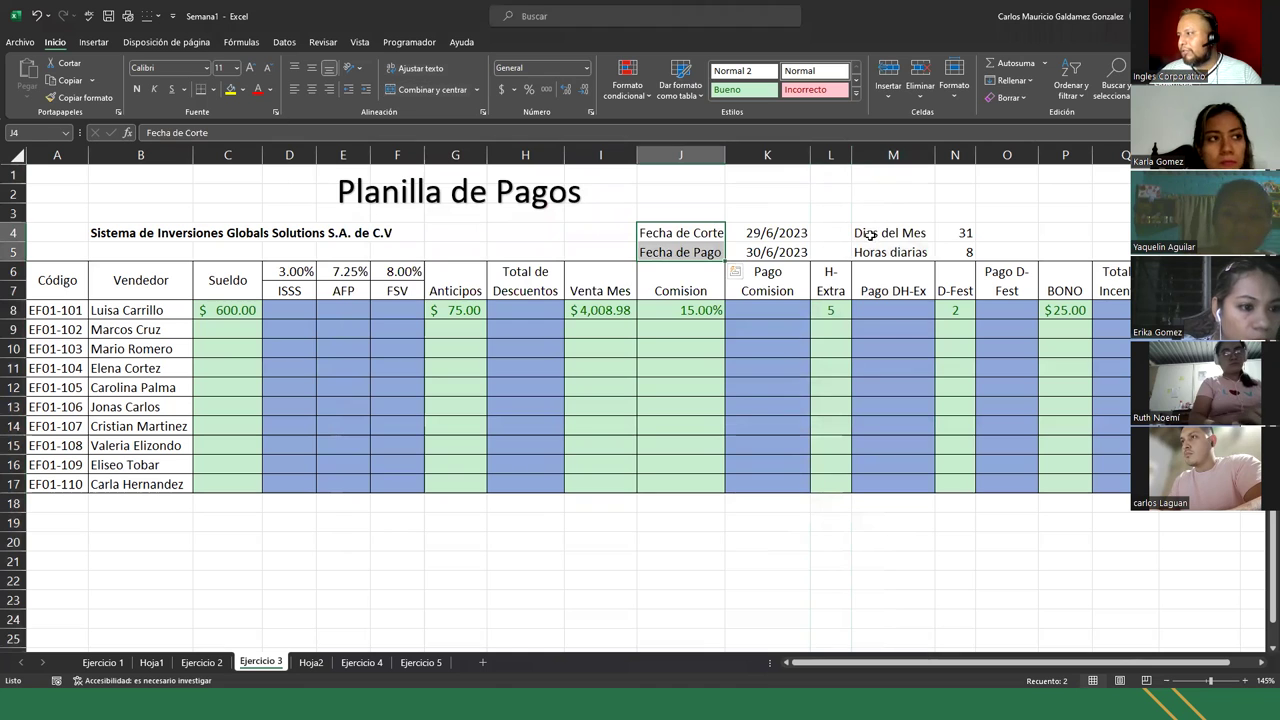
drag(866, 234, 879, 256)
drag(782, 234, 781, 252)
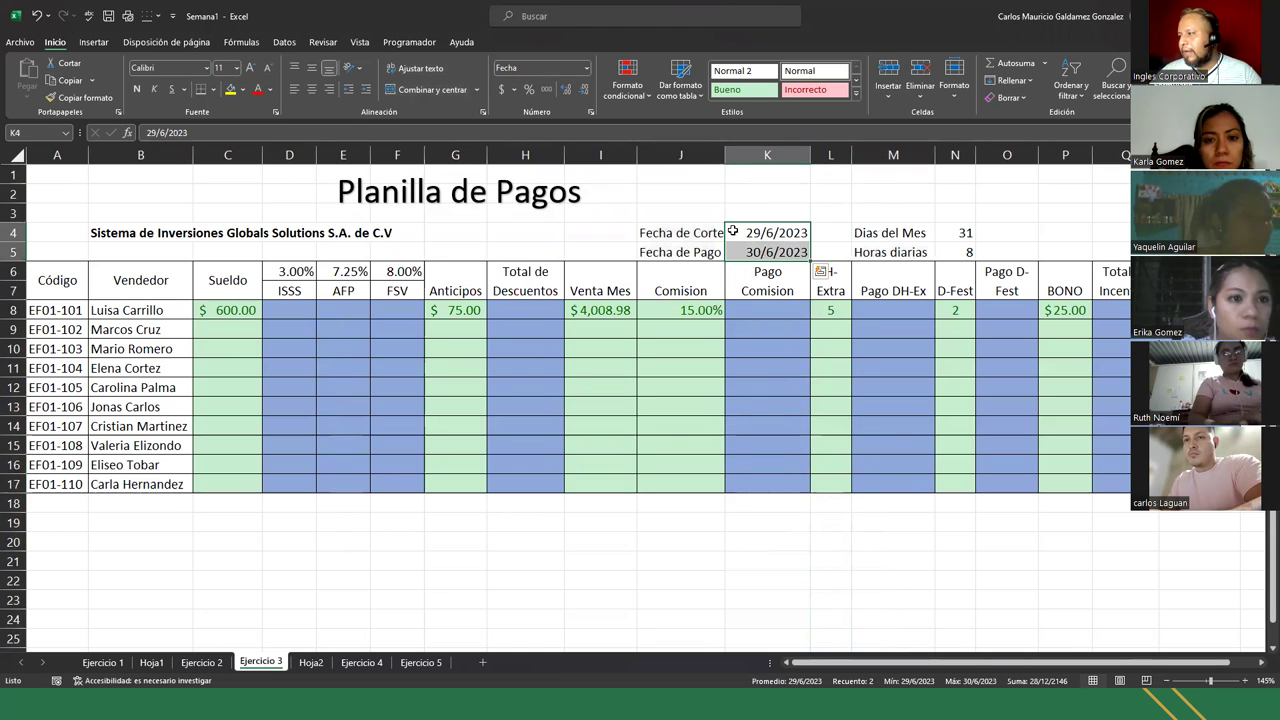
- Change the Fecha de Corte in K4 to 1/07/2023
click(749, 232)
double_click(762, 232)
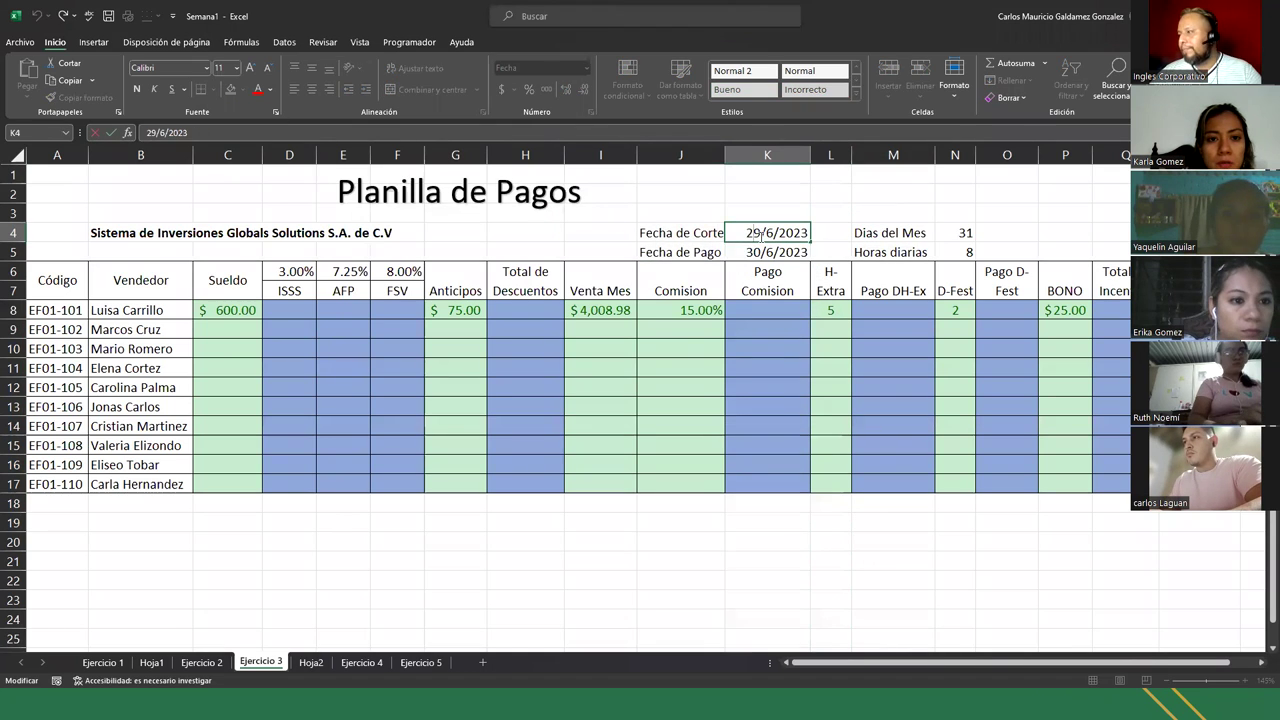
drag(760, 232, 735, 236)
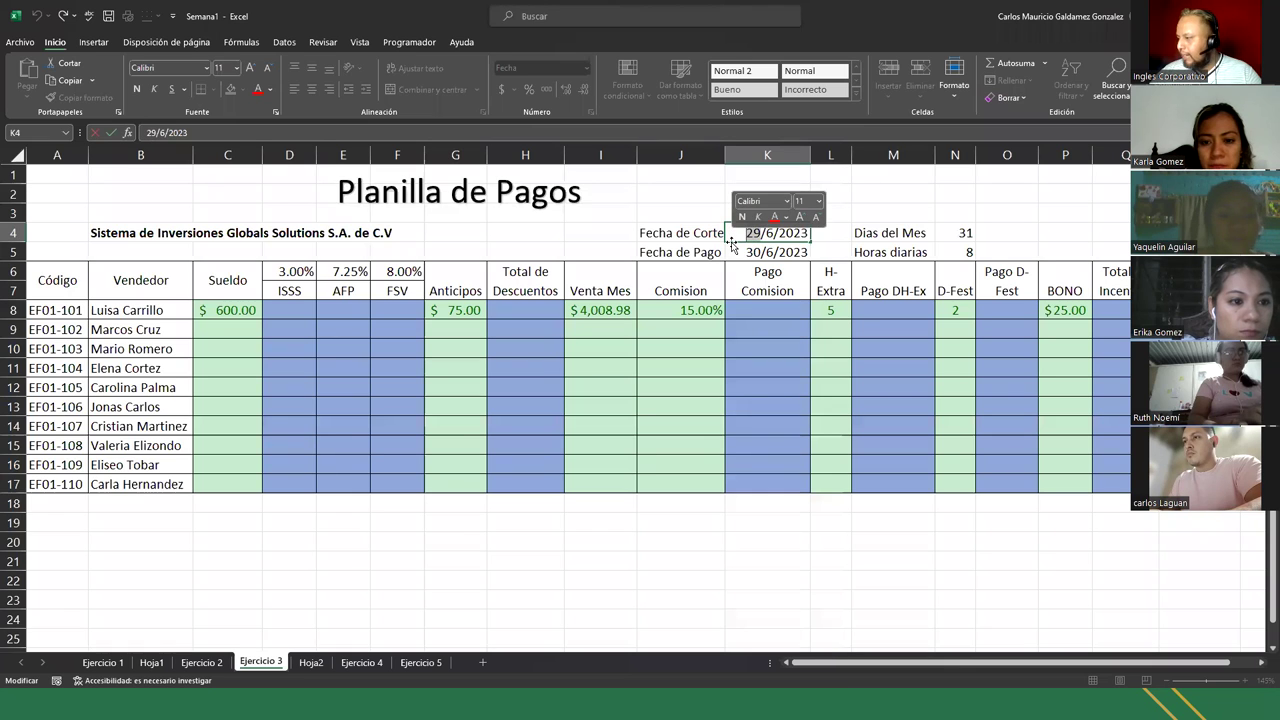
text(1)
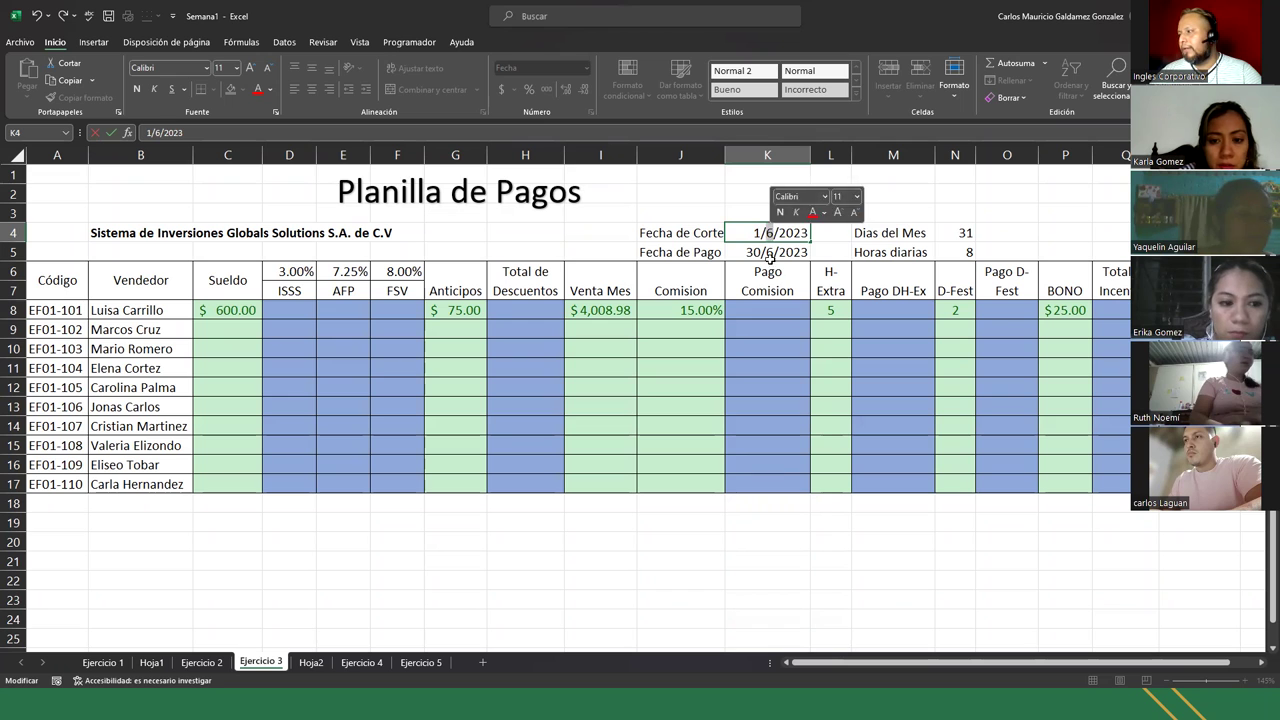
key(BackSpace)
text(07)
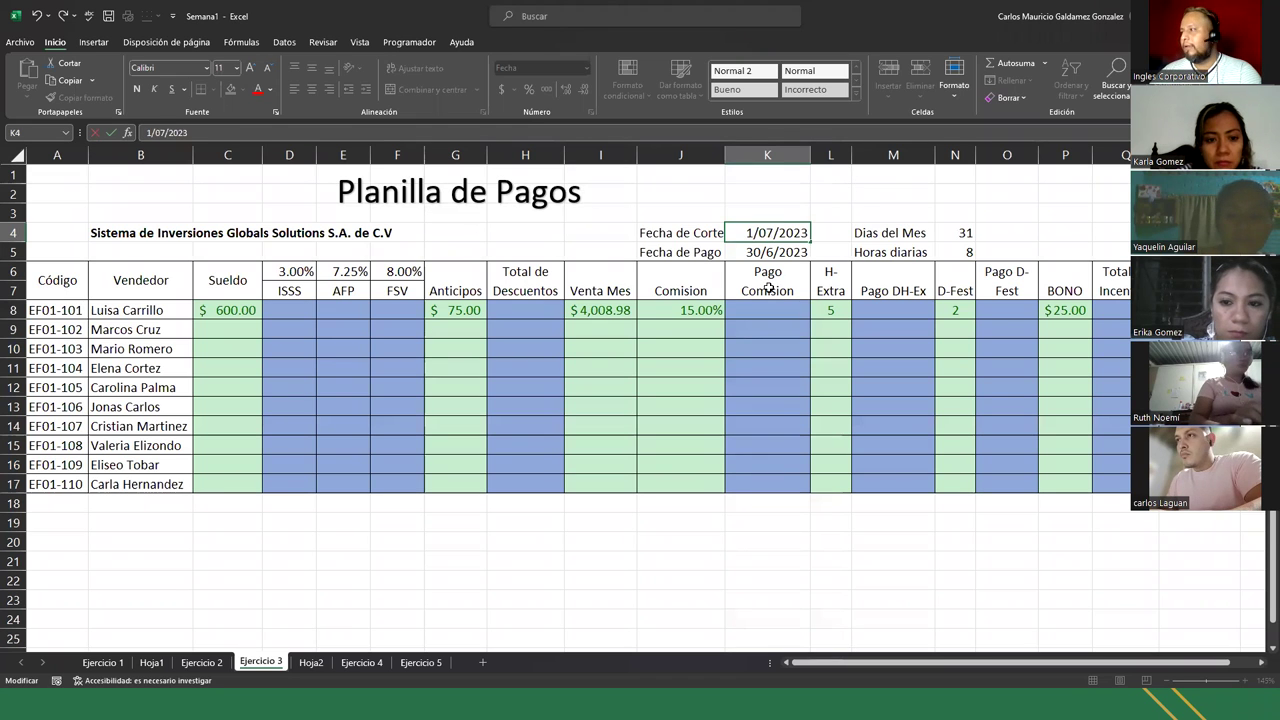
- Change the Fecha de Pago in K5 to 31/7/2023
click(755, 252)
double_click(755, 252)
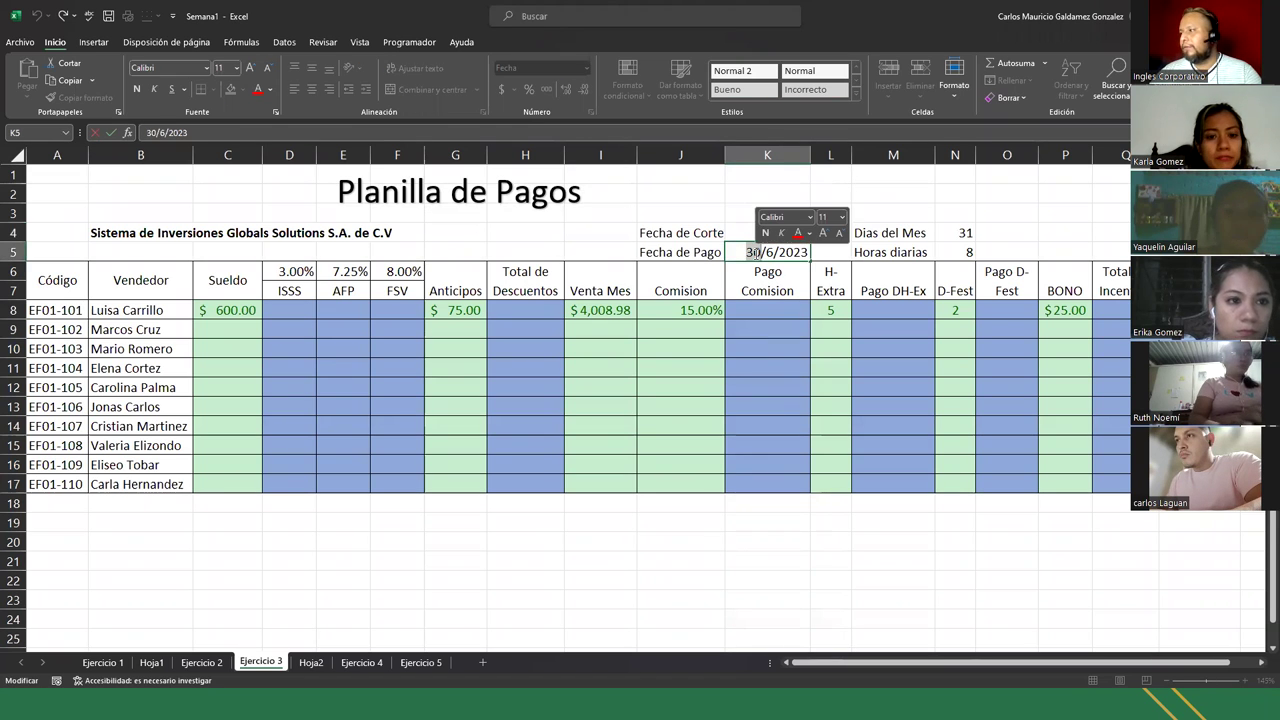
key(Delete)
text(1)
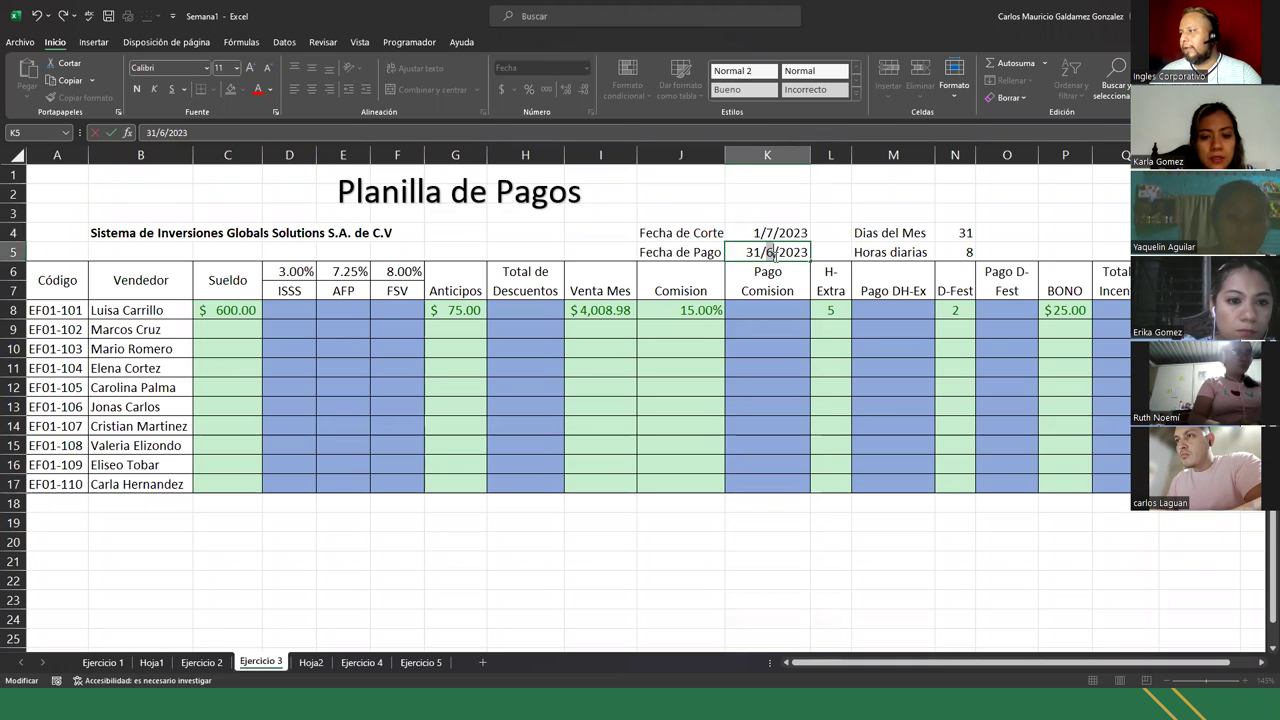
double_click(775, 252)
text(7)
key(Tab)
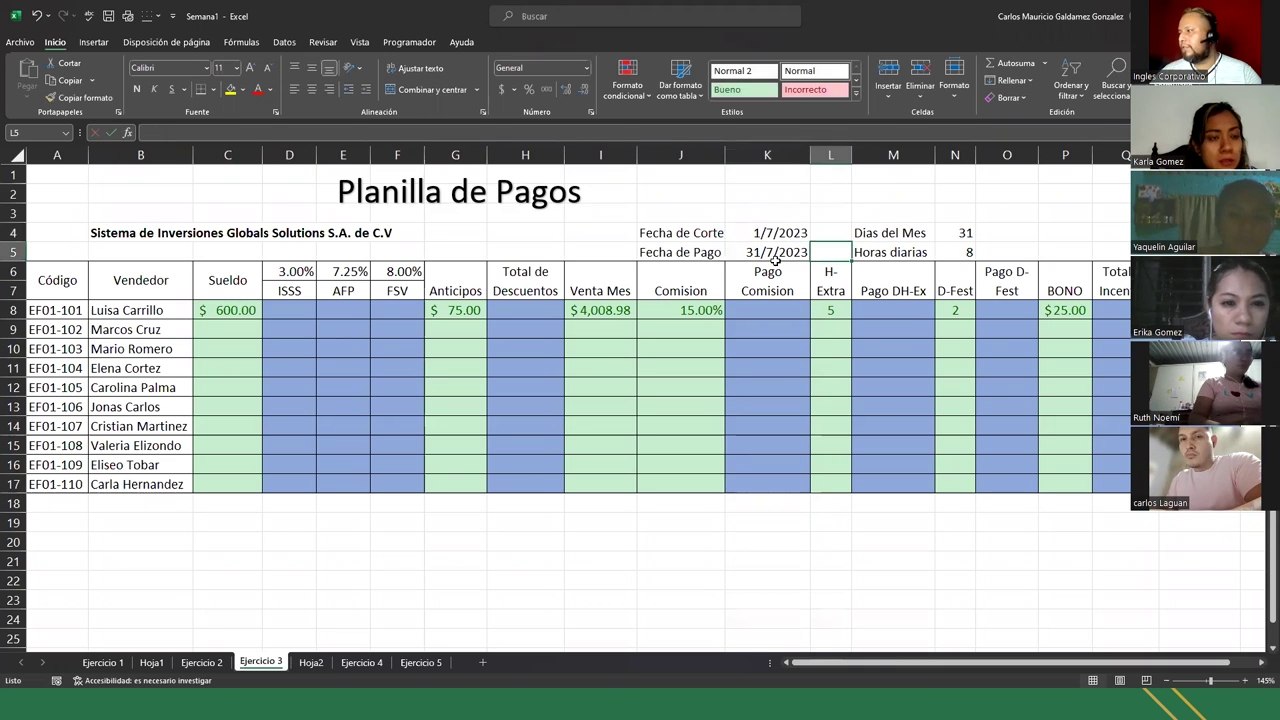
- Review where the date labels, their values and the Dias del Mes data sit across columns J, K, M and N
click(962, 236)
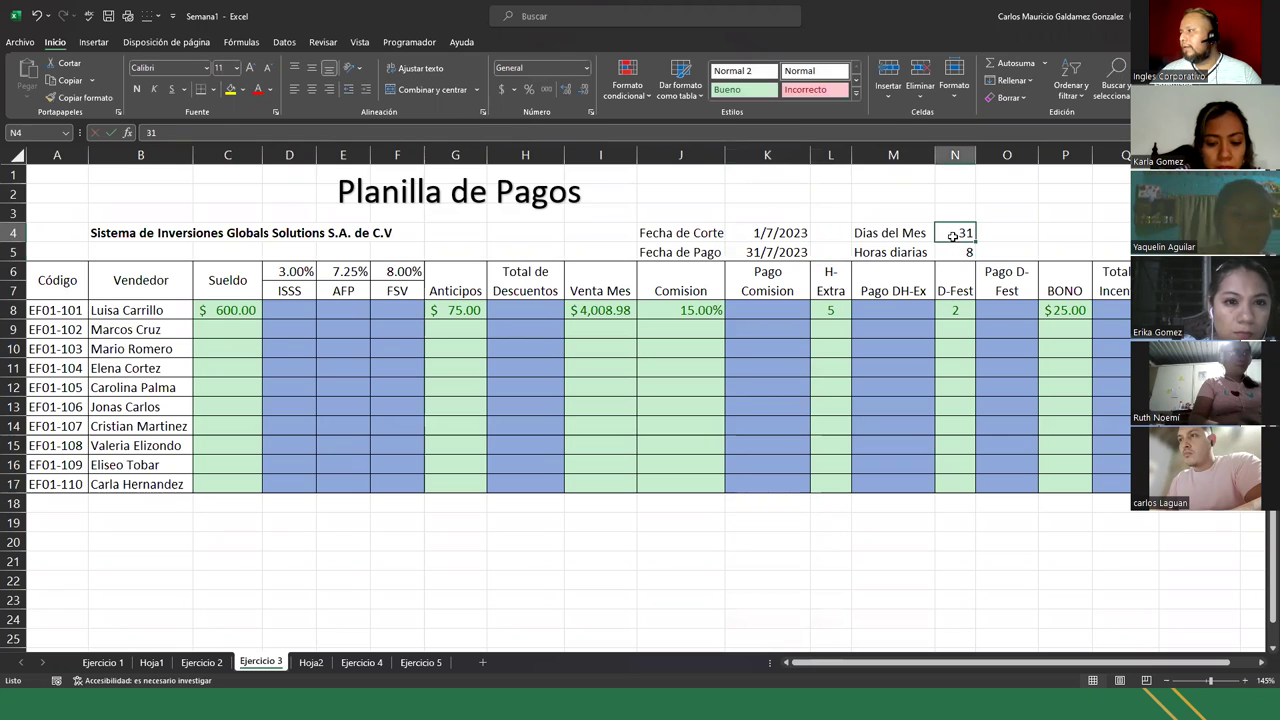
click(682, 238)
drag(684, 244, 683, 254)
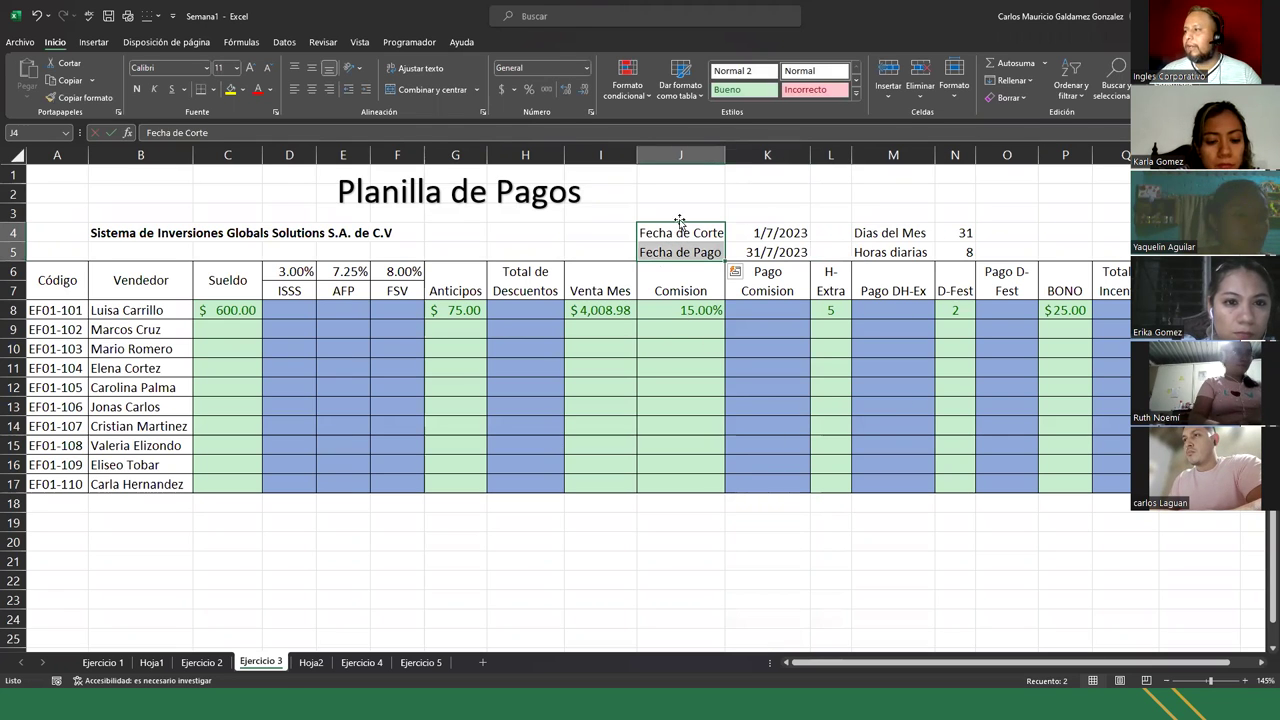
click(698, 156)
click(893, 155)
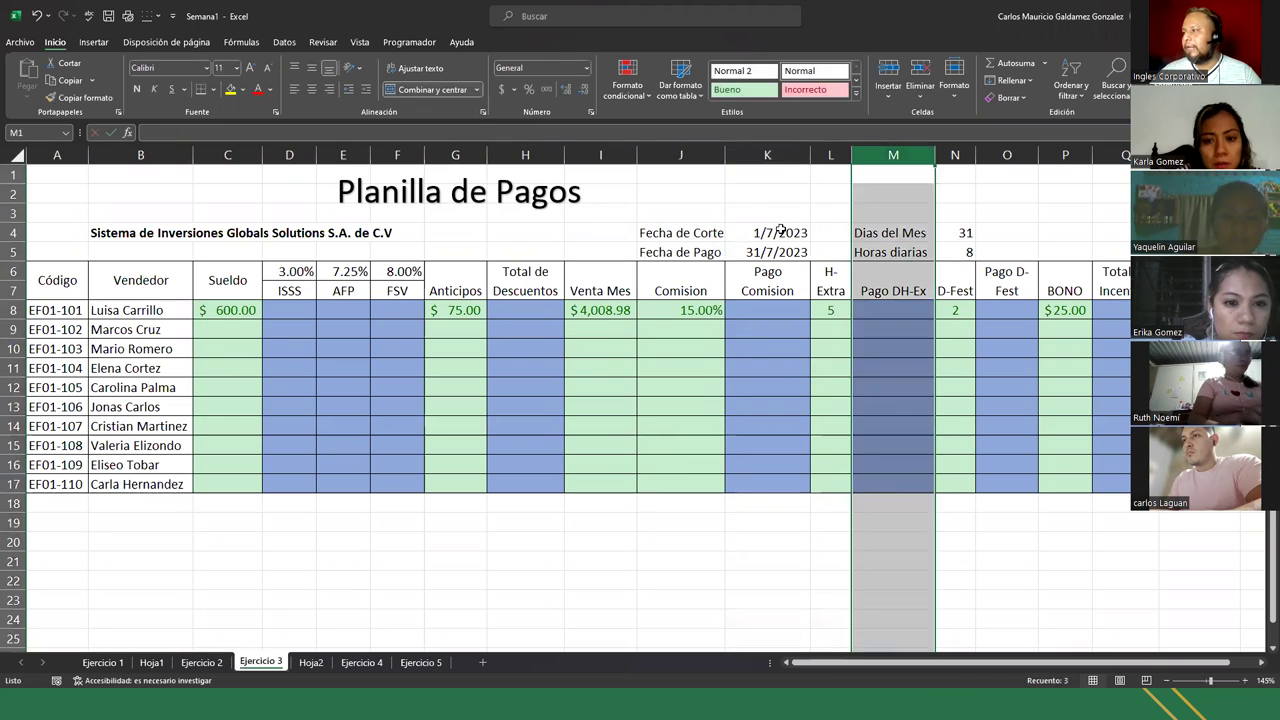
drag(780, 230, 779, 249)
click(768, 268)
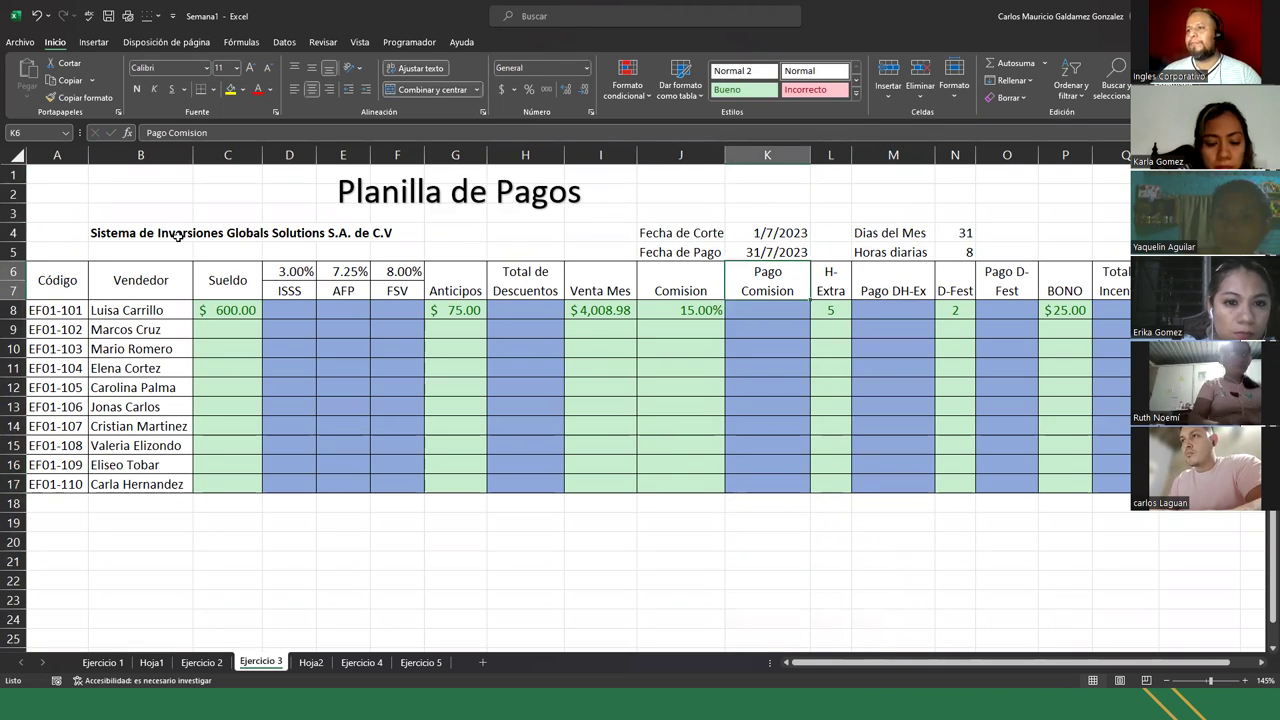
- Shift the Planilla de Pagos title box slightly to the left above the table and deselect it
click(370, 193)
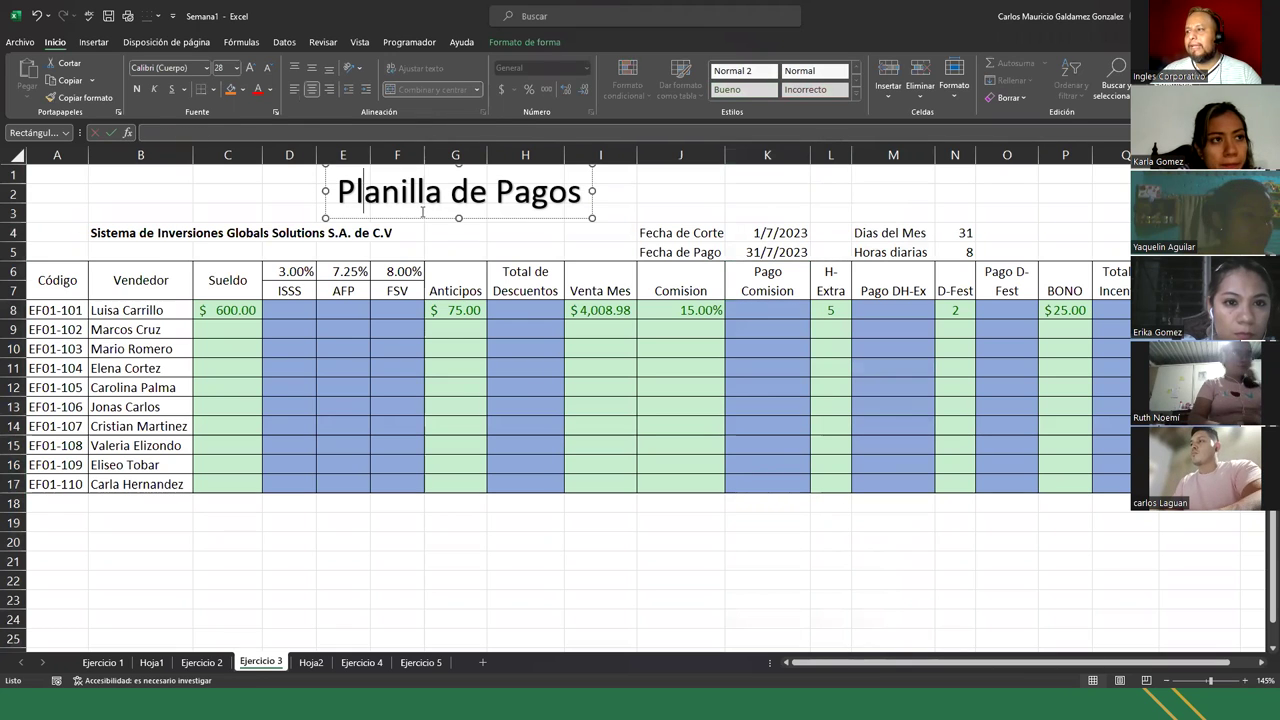
drag(421, 220, 416, 216)
click(414, 207)
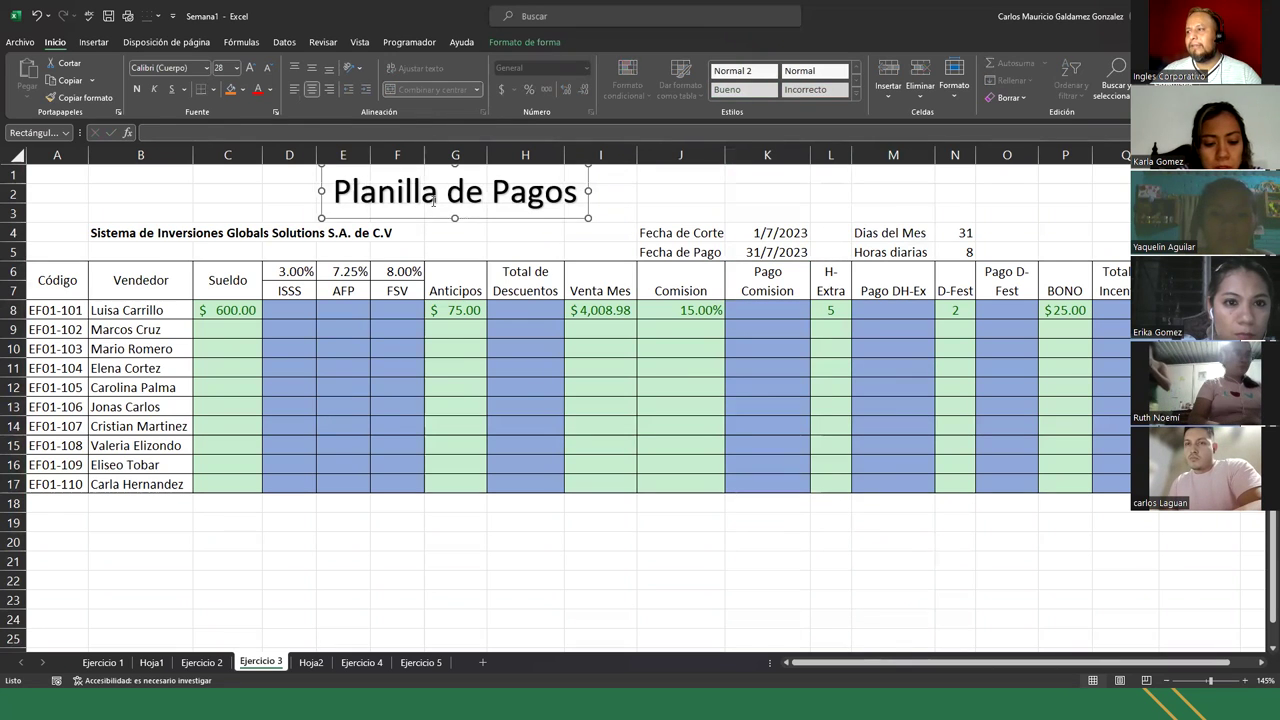
click(148, 242)
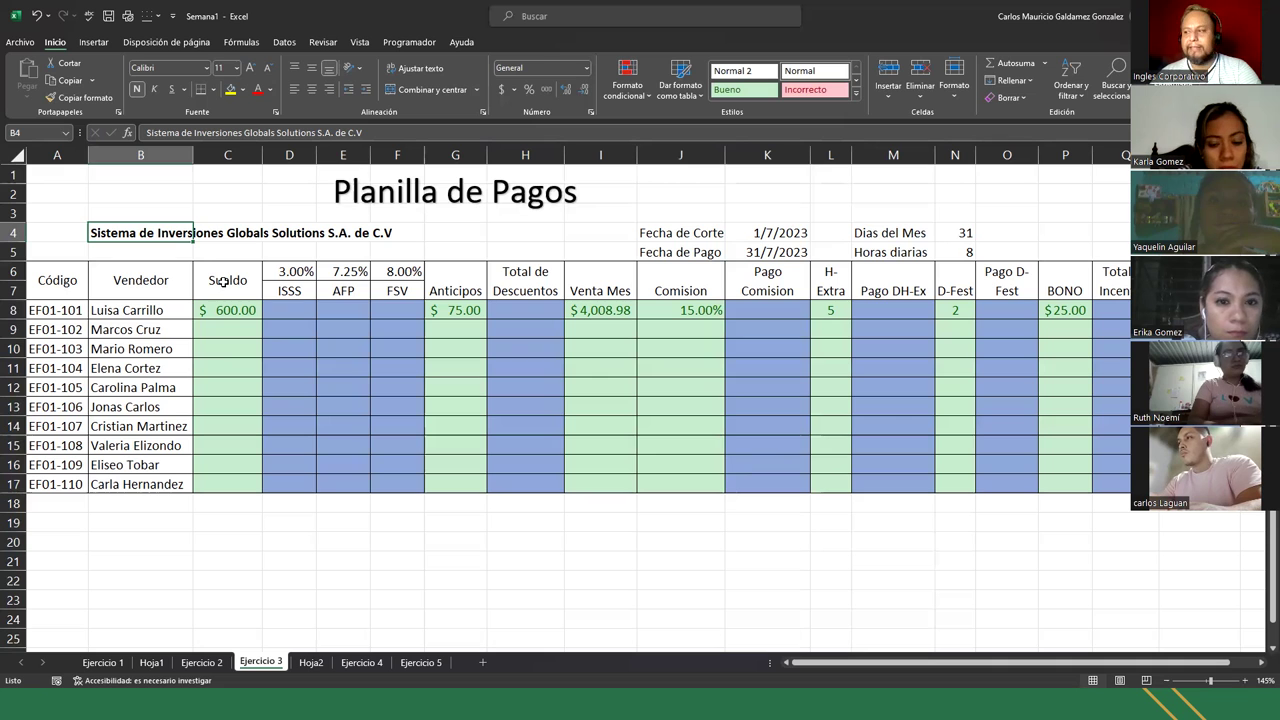
- Compare the header row with the reference image of the blank payroll table, enlarging and repositioning its window before closing it
drag(60, 288, 1140, 291)
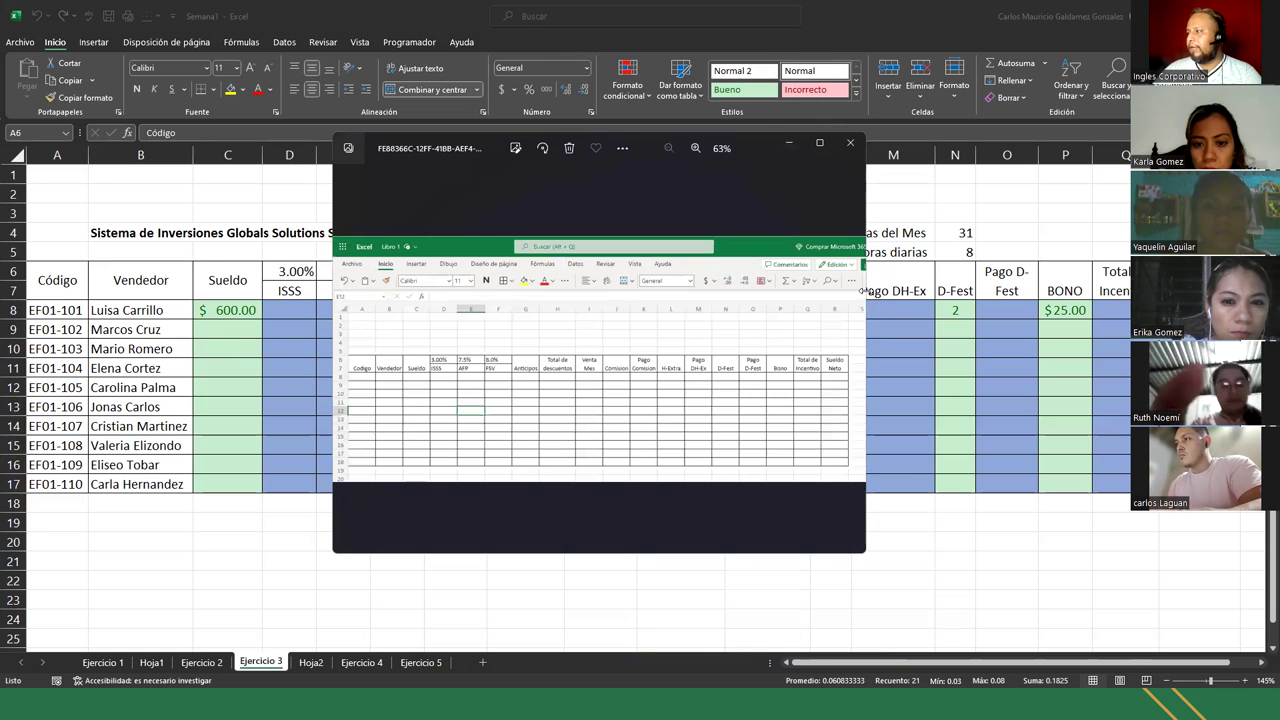
drag(861, 291, 1108, 347)
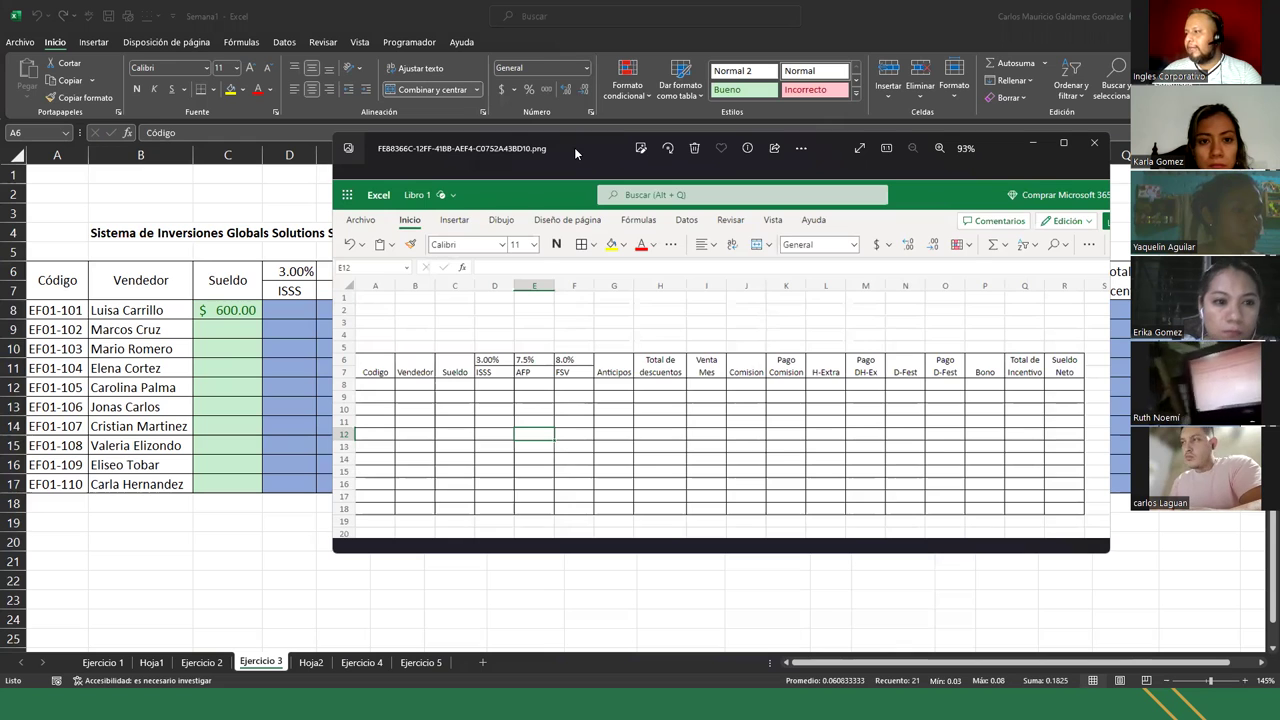
drag(574, 147, 623, 401)
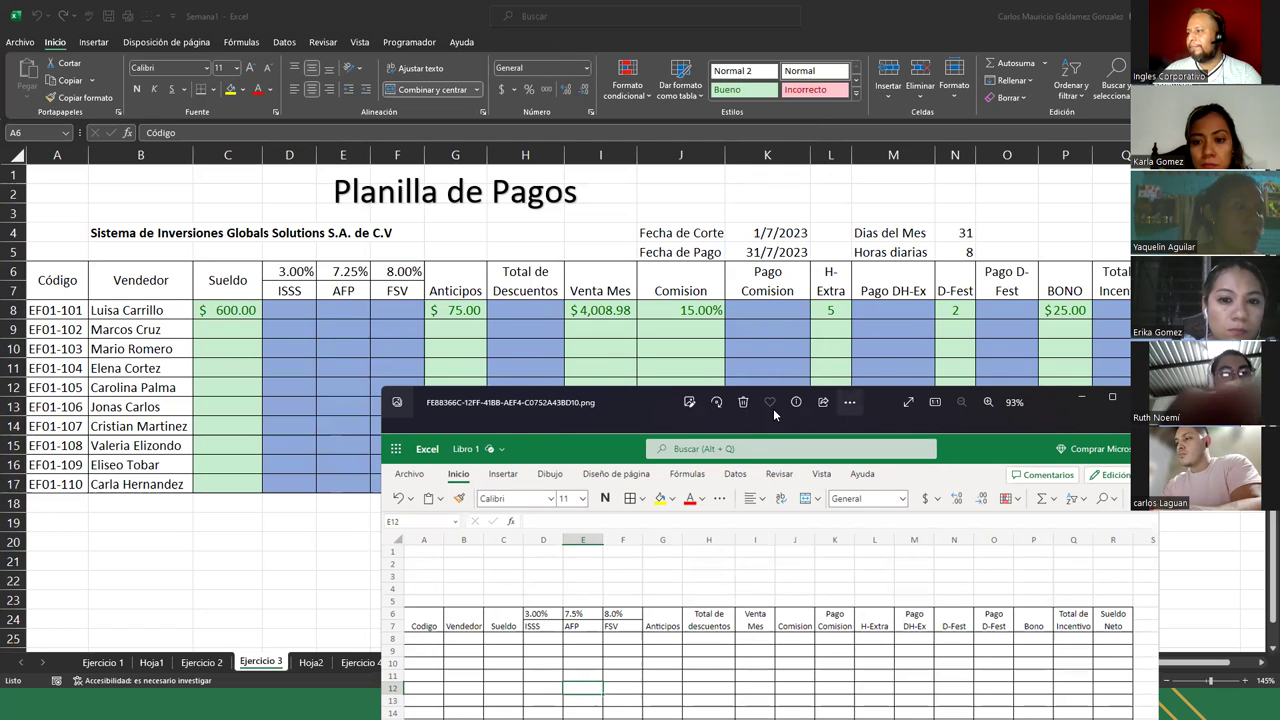
drag(660, 403, 522, 113)
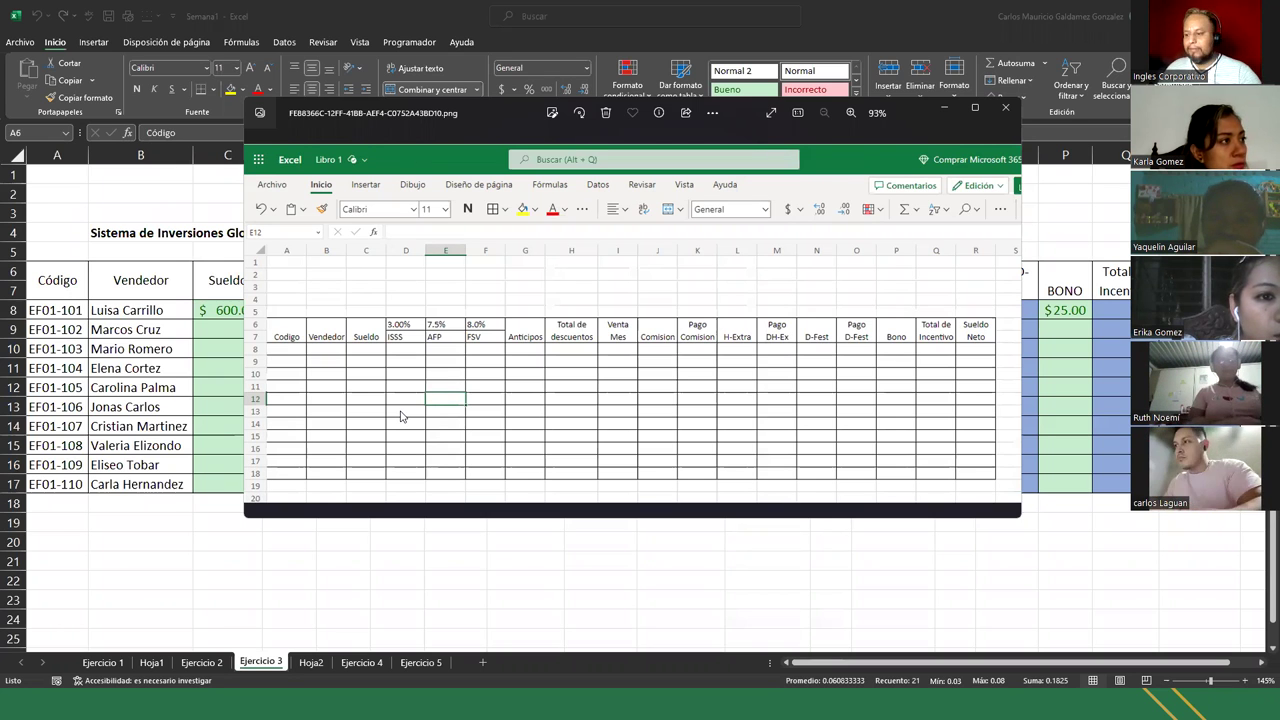
click(1005, 108)
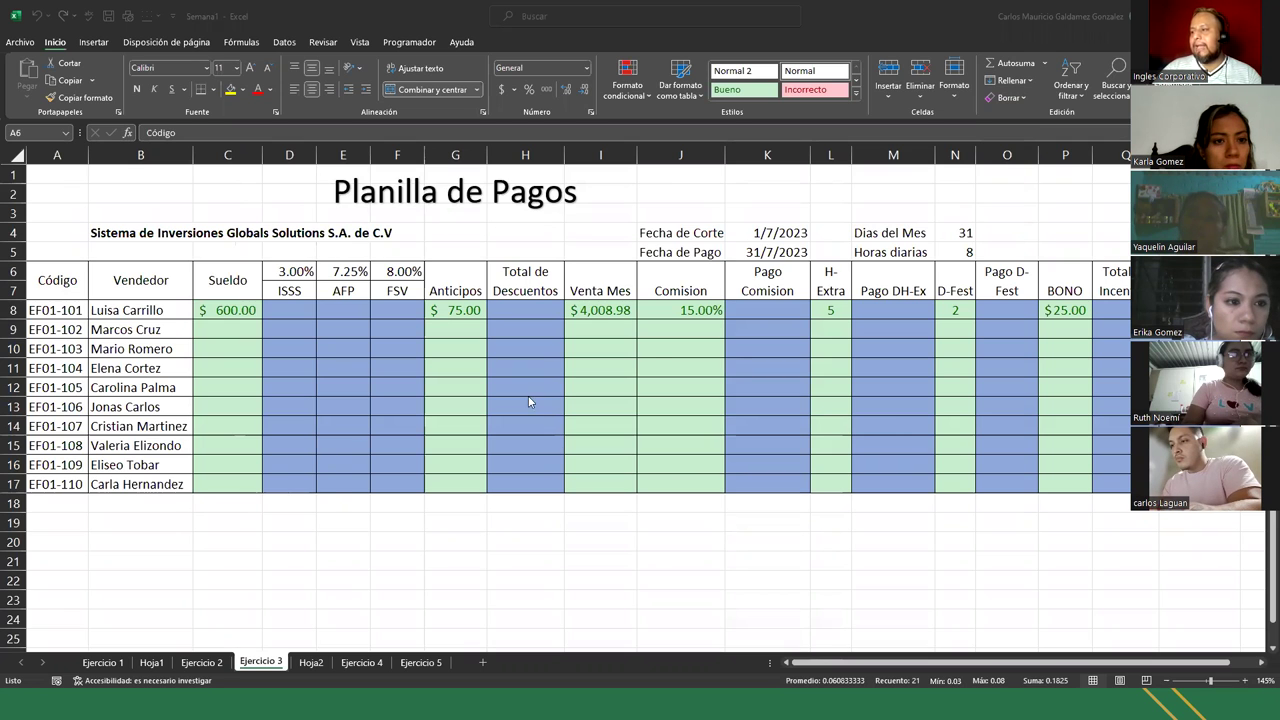
- Fill the 15.00% Comision rate from J8 down through J17 for all vendors
click(594, 311)
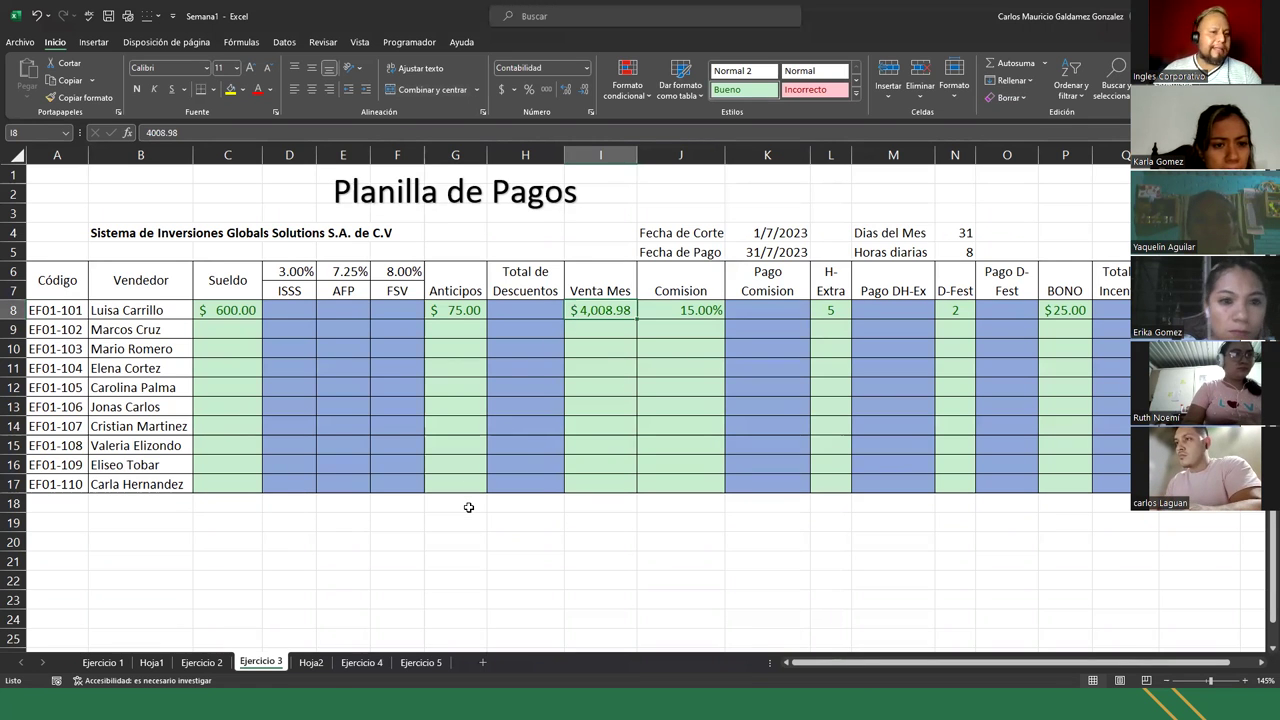
click(666, 311)
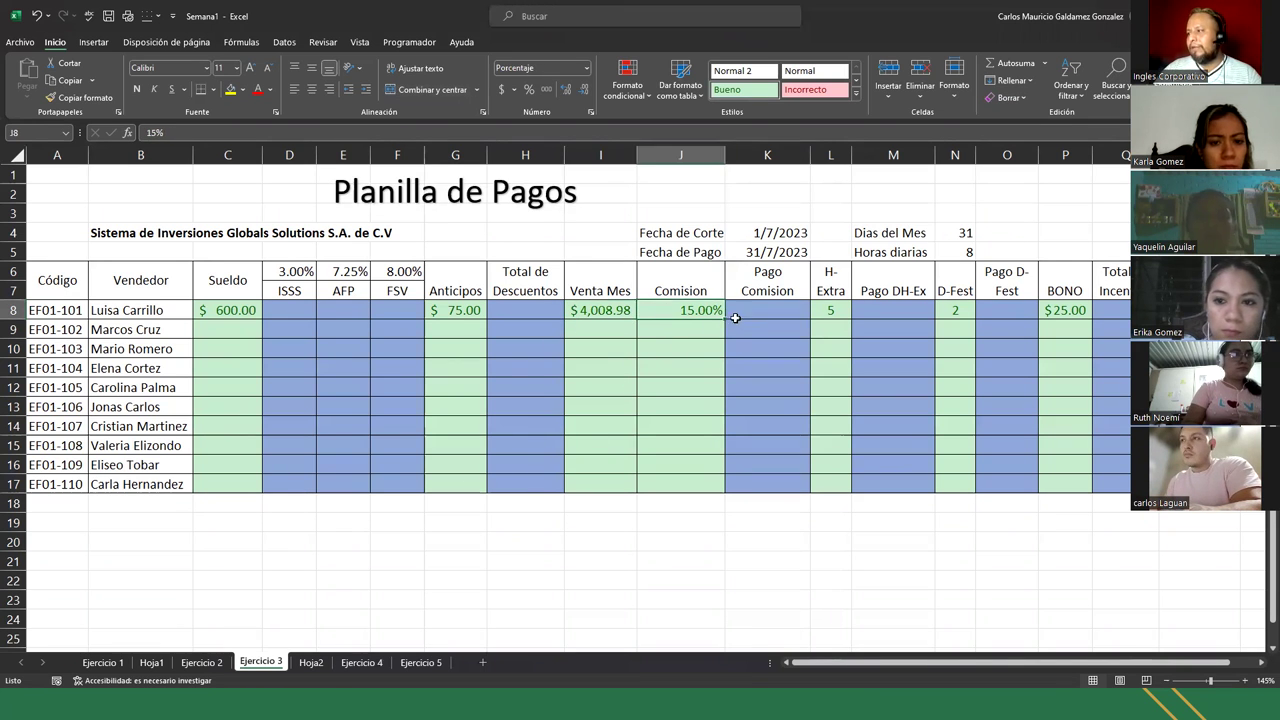
drag(724, 320, 721, 489)
click(590, 312)
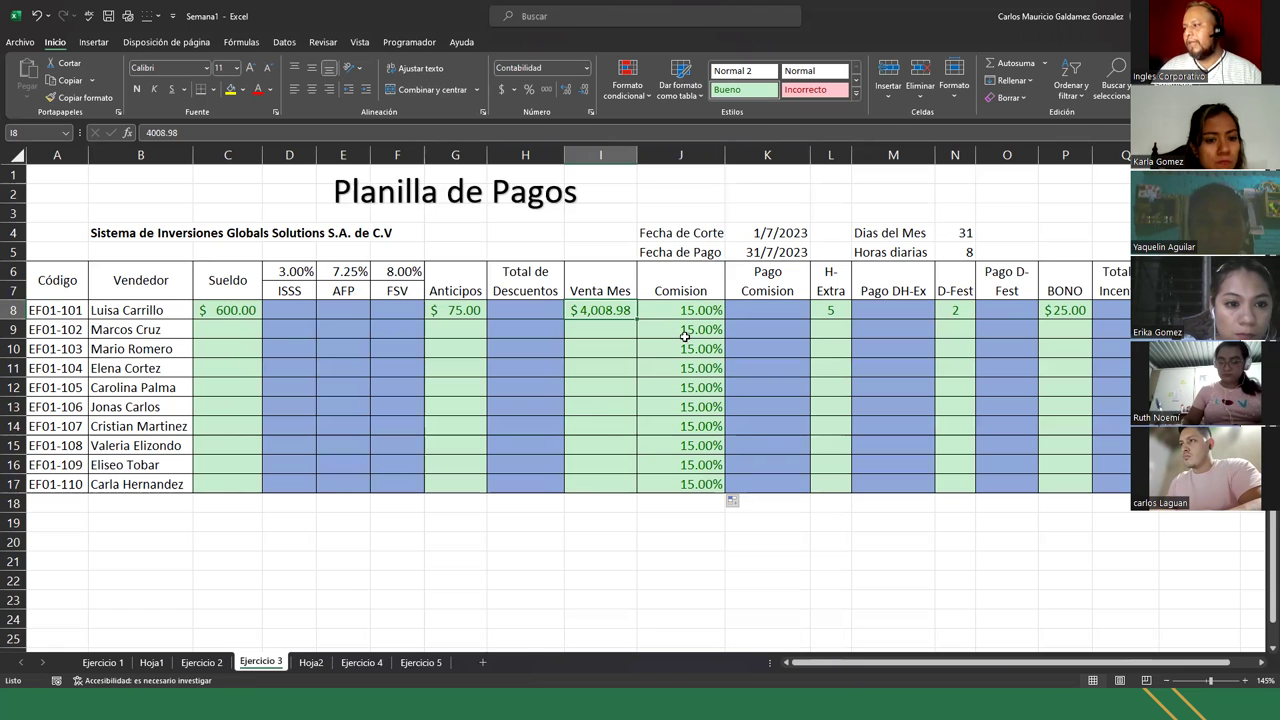
- Clear the Comision rates from J9 through J17, keeping only the rate in J8
drag(672, 334, 663, 481)
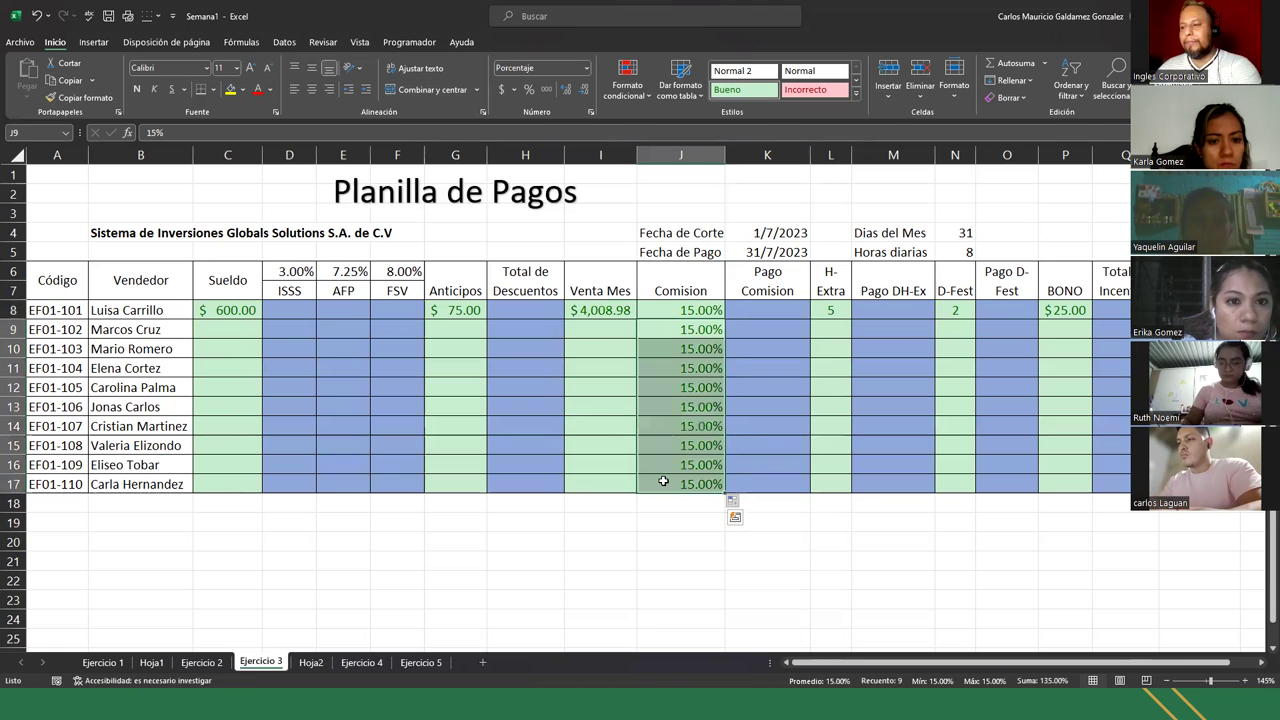
key(Delete)
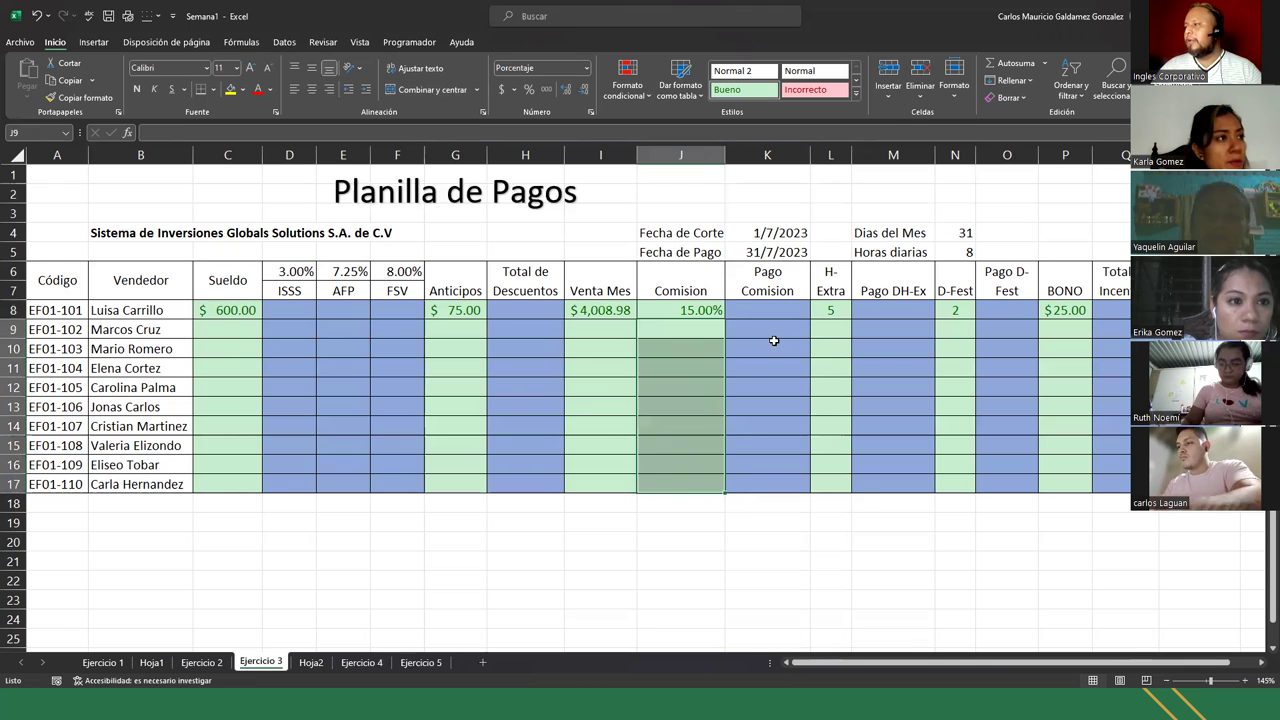
click(467, 312)
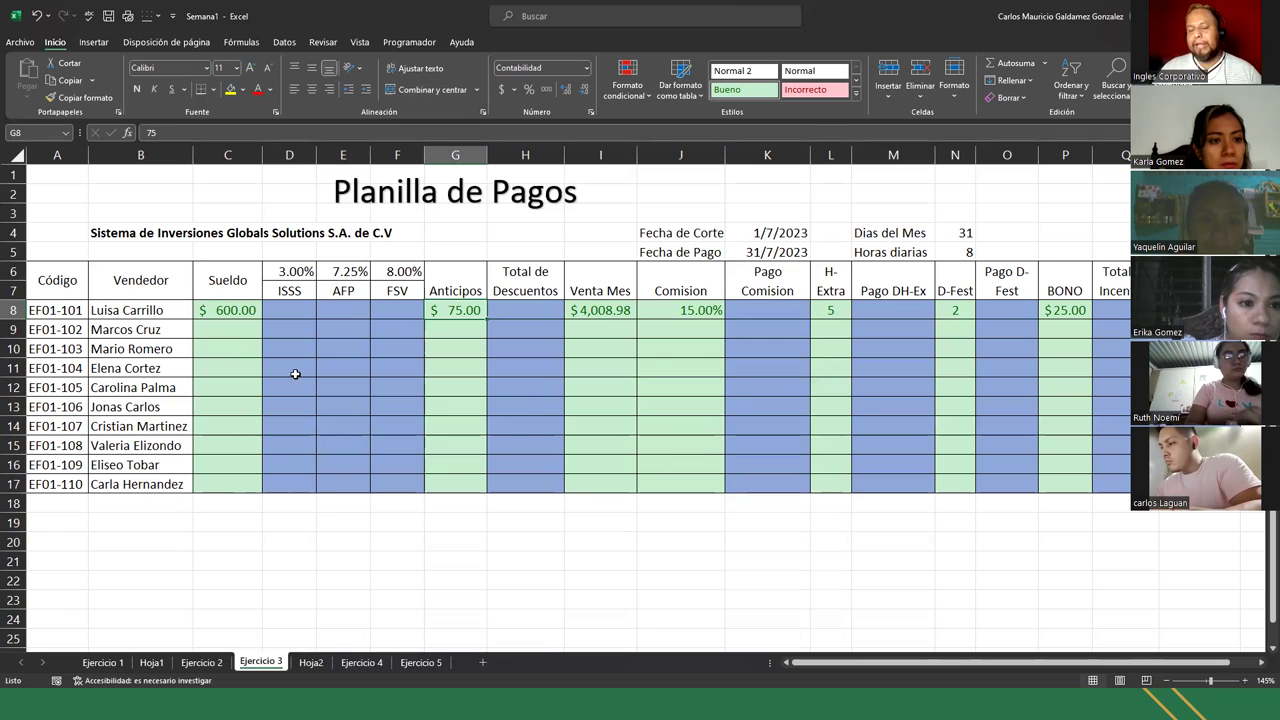
- Compare the ISSS, AFP and FSV block D8:F17 with the Ejercicio 2 sheet and the full payroll table in Ejercicio 1
drag(294, 318, 396, 486)
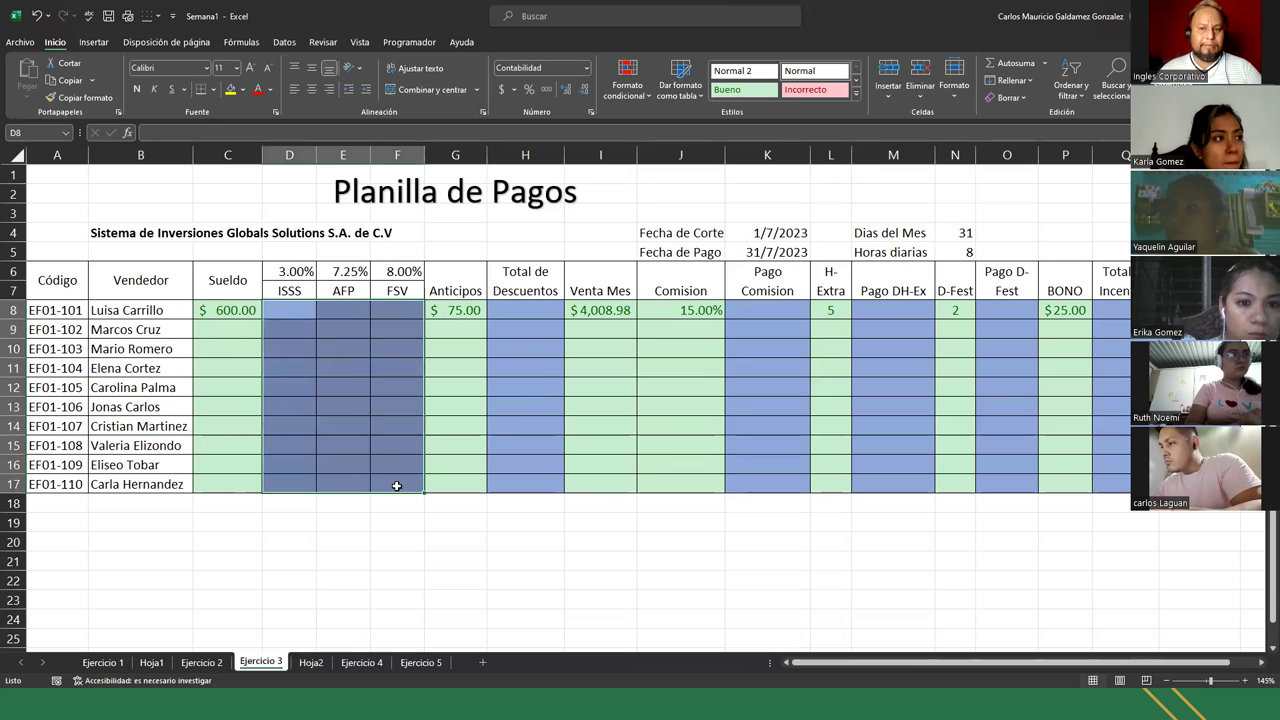
click(279, 316)
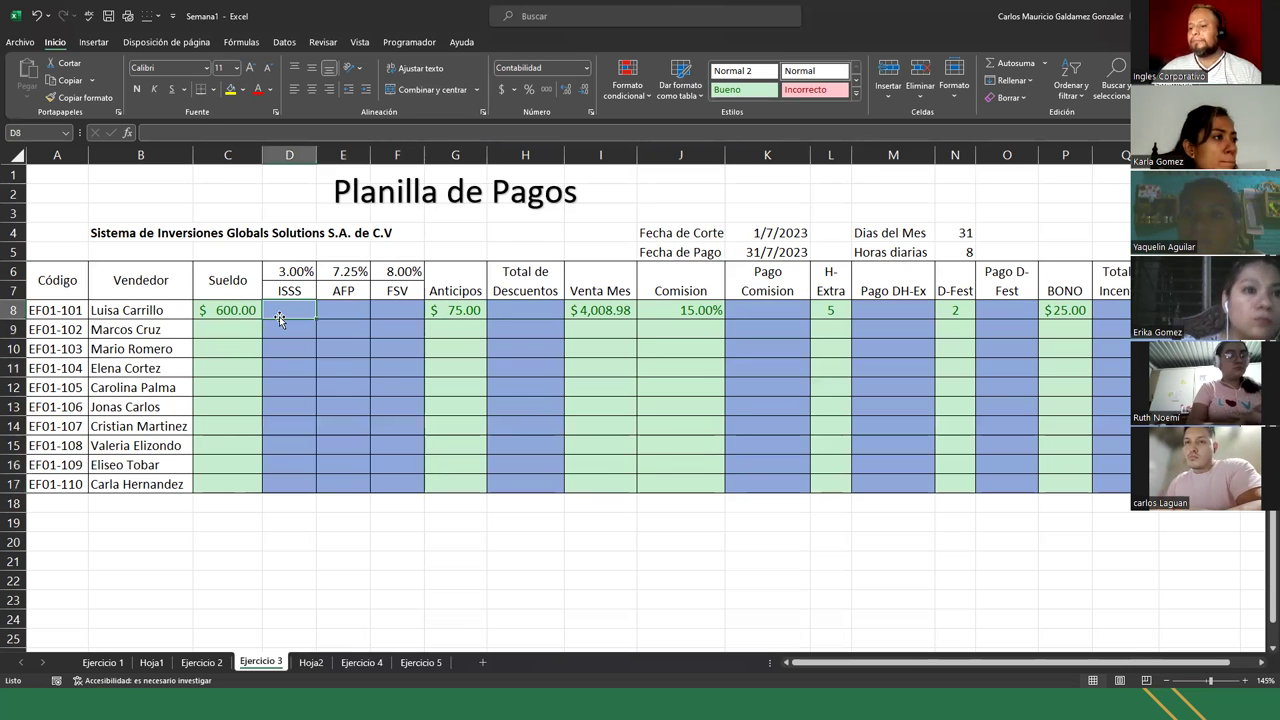
click(201, 662)
click(332, 297)
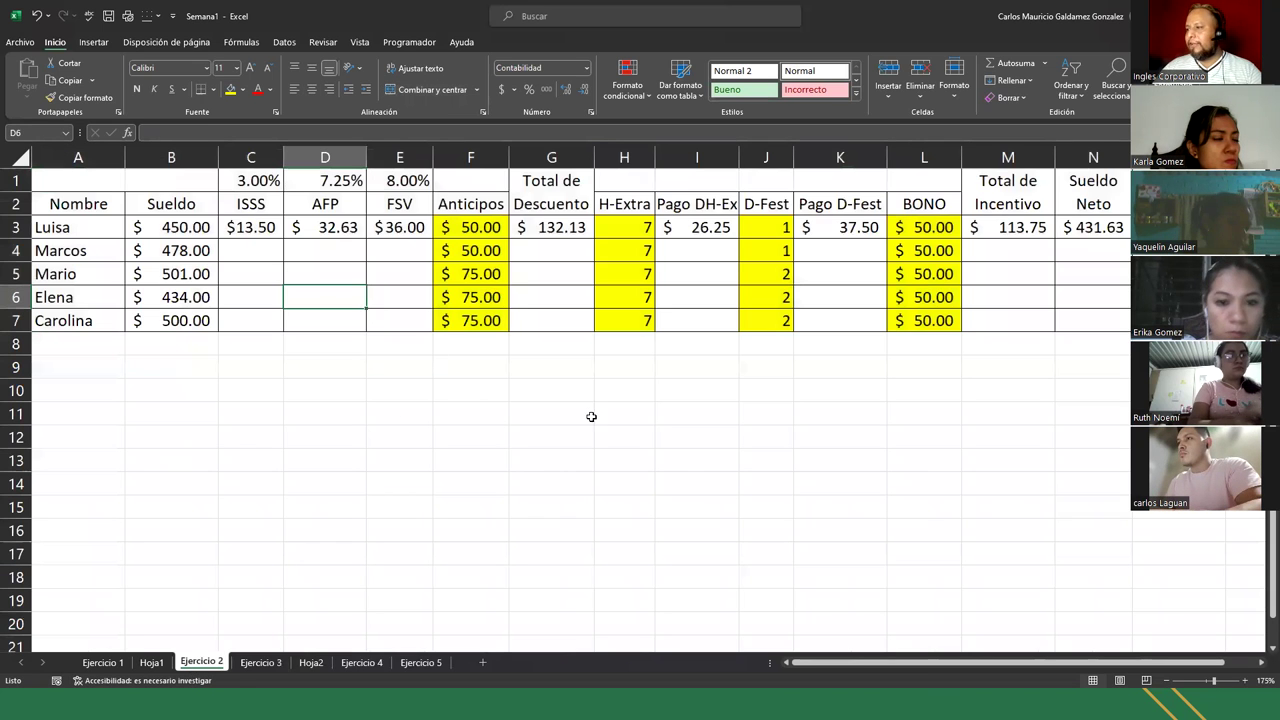
click(104, 663)
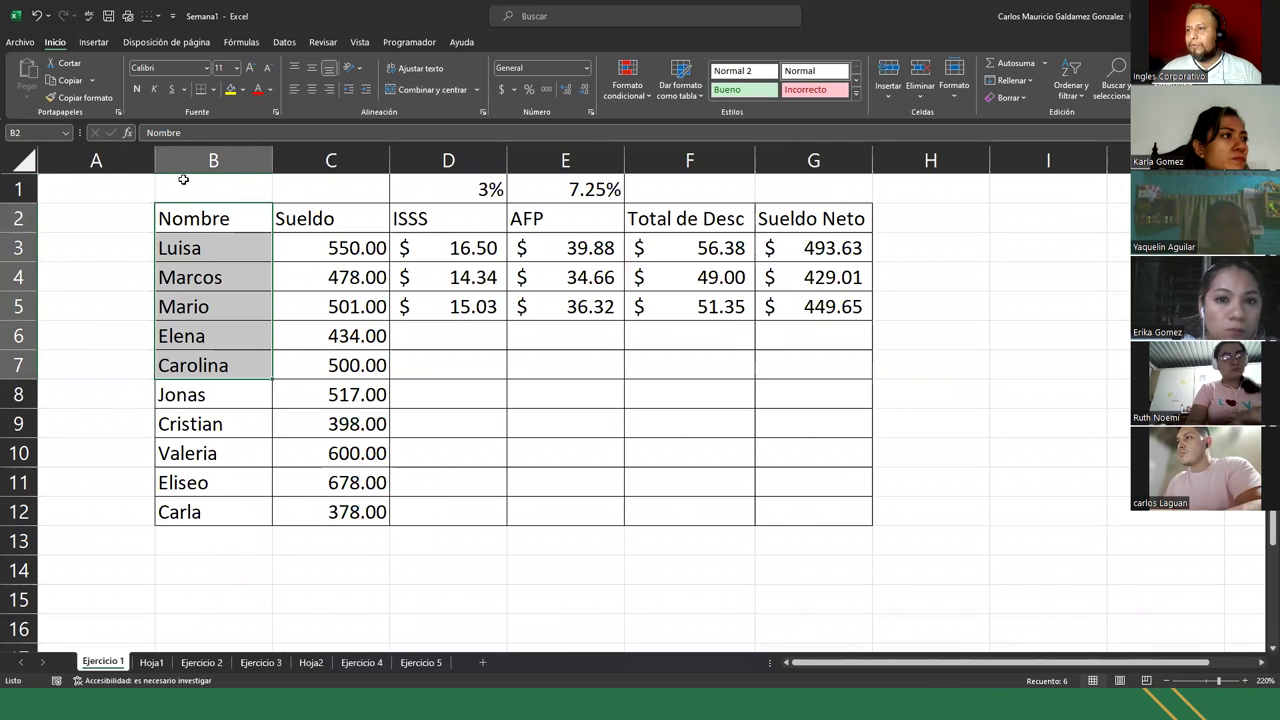
drag(209, 190, 820, 517)
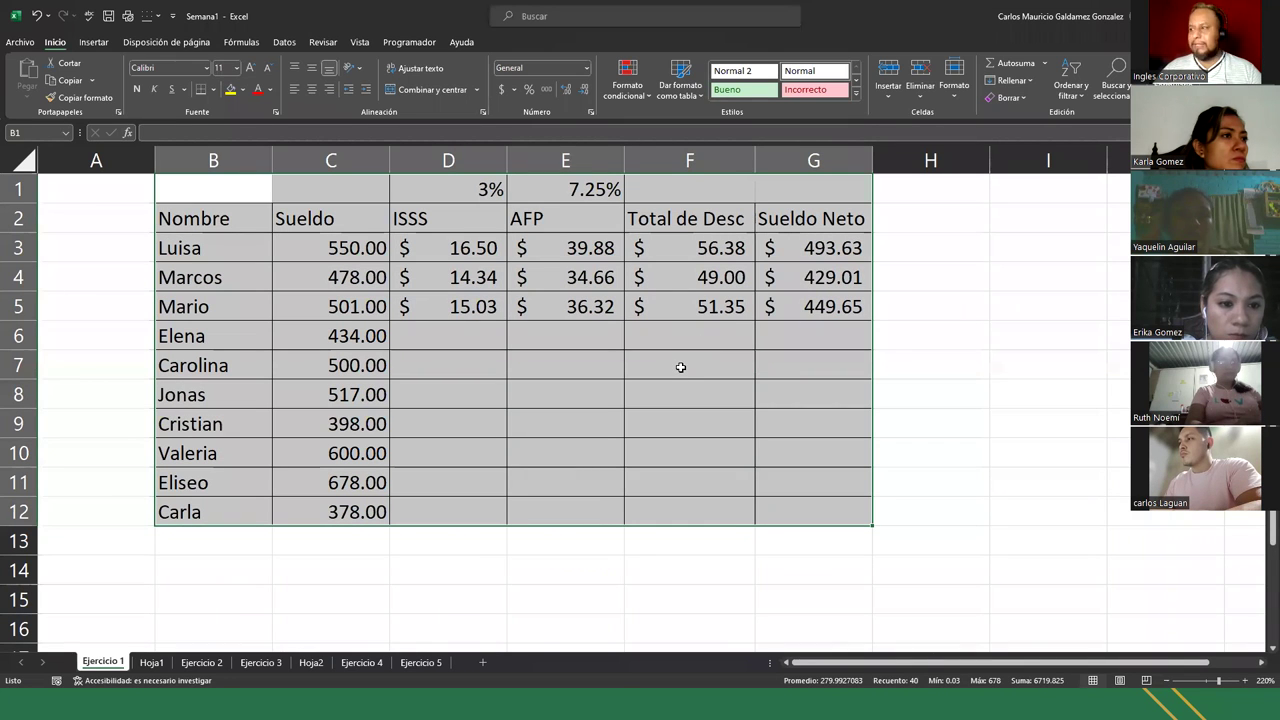
- Review the Ejercicio 2 payroll table, including its Sueldo, H-Extra, Pago DH-Ex and D-Fest columns
click(201, 662)
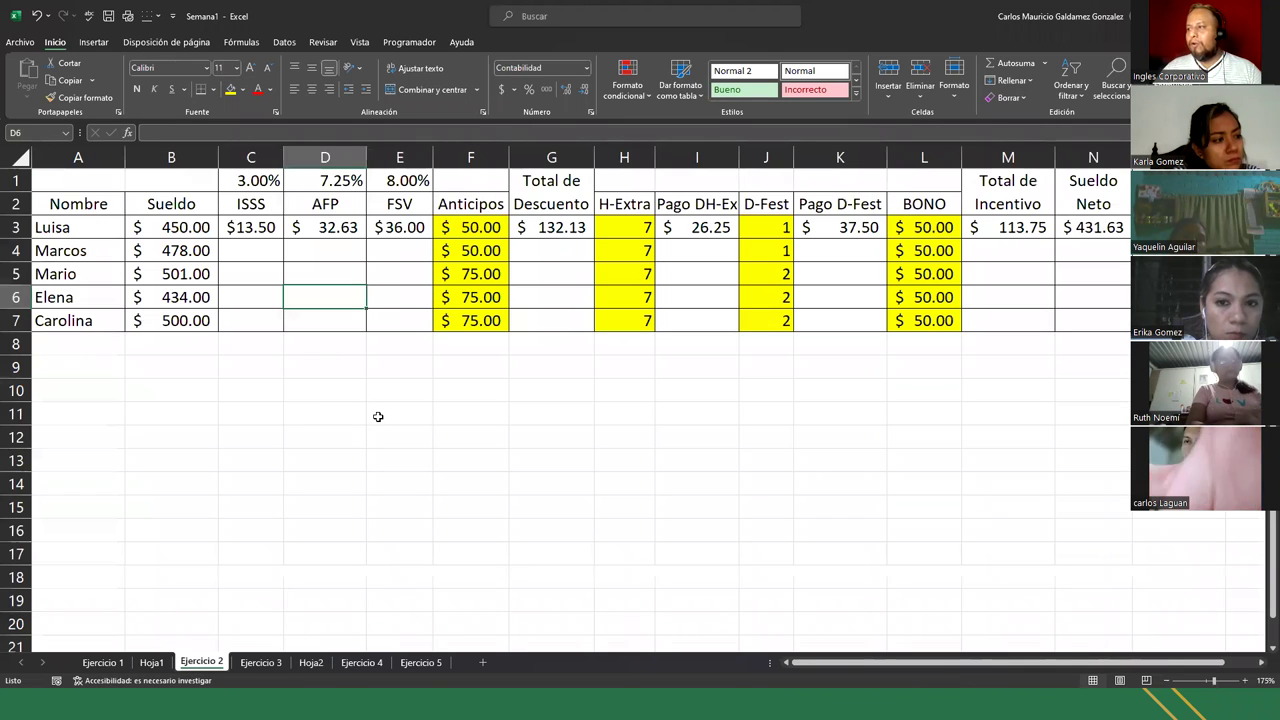
click(171, 203)
click(100, 203)
drag(483, 229, 1072, 323)
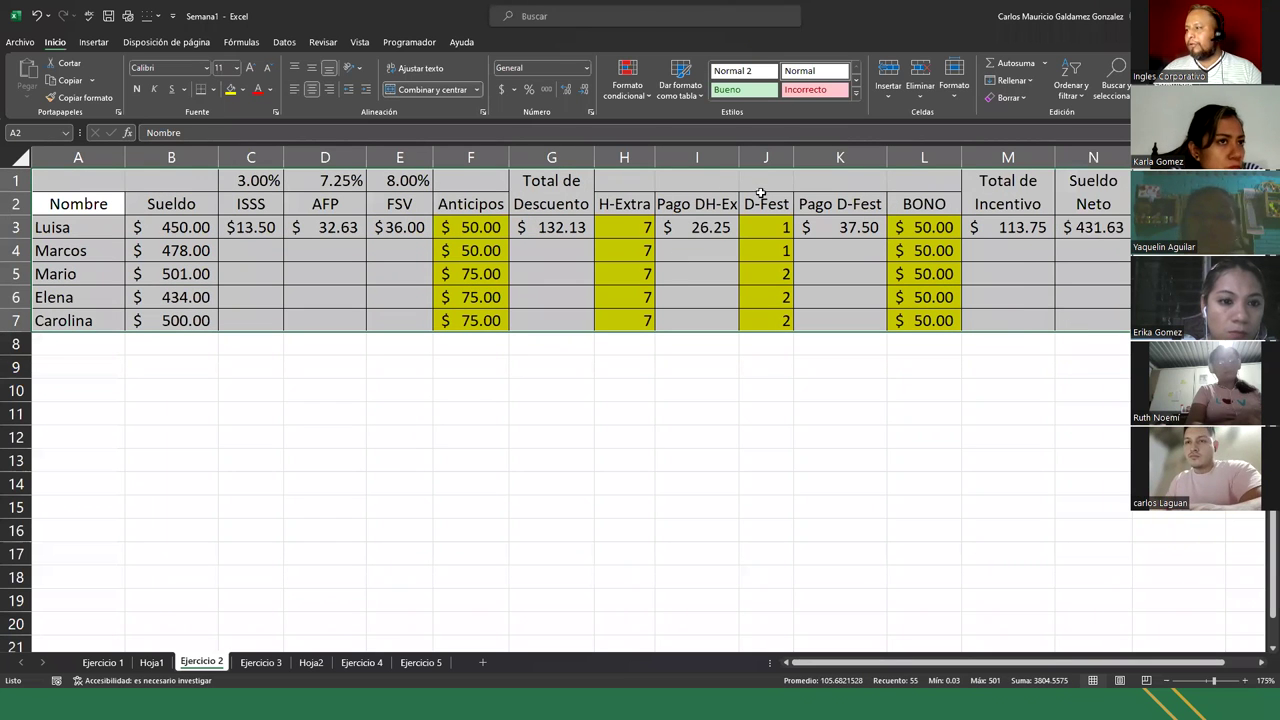
click(691, 215)
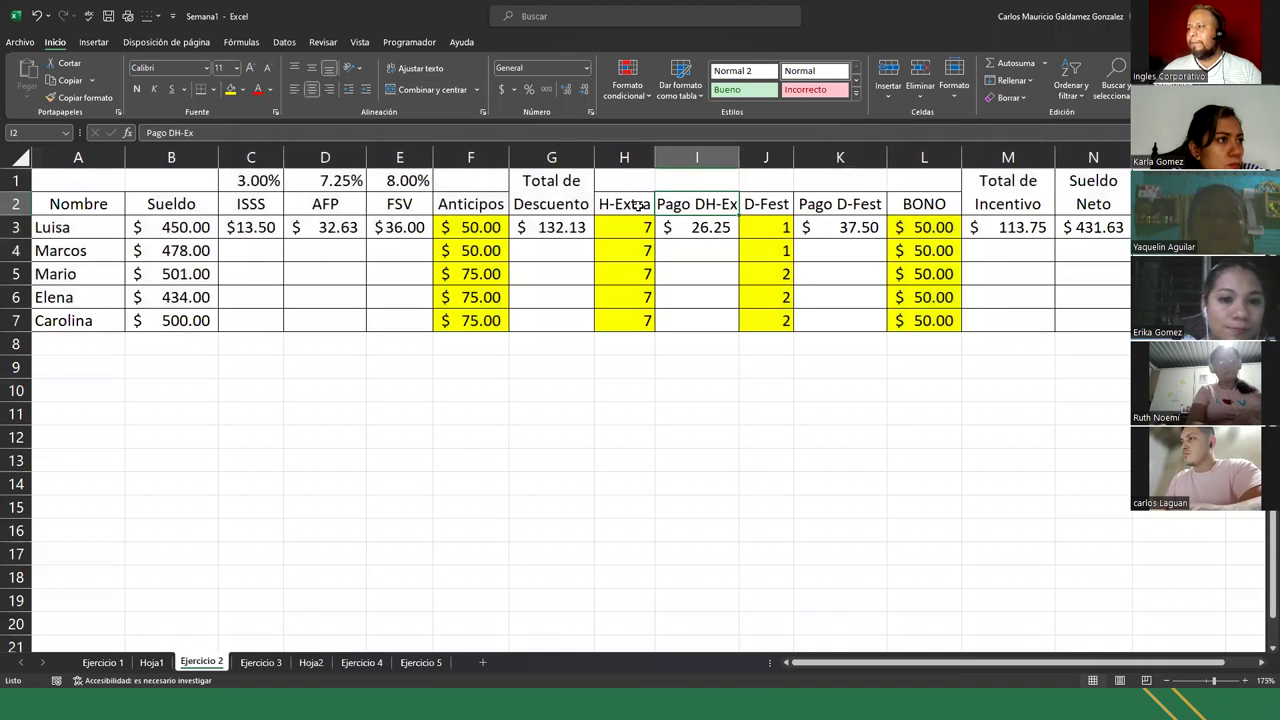
key(Left)
click(771, 205)
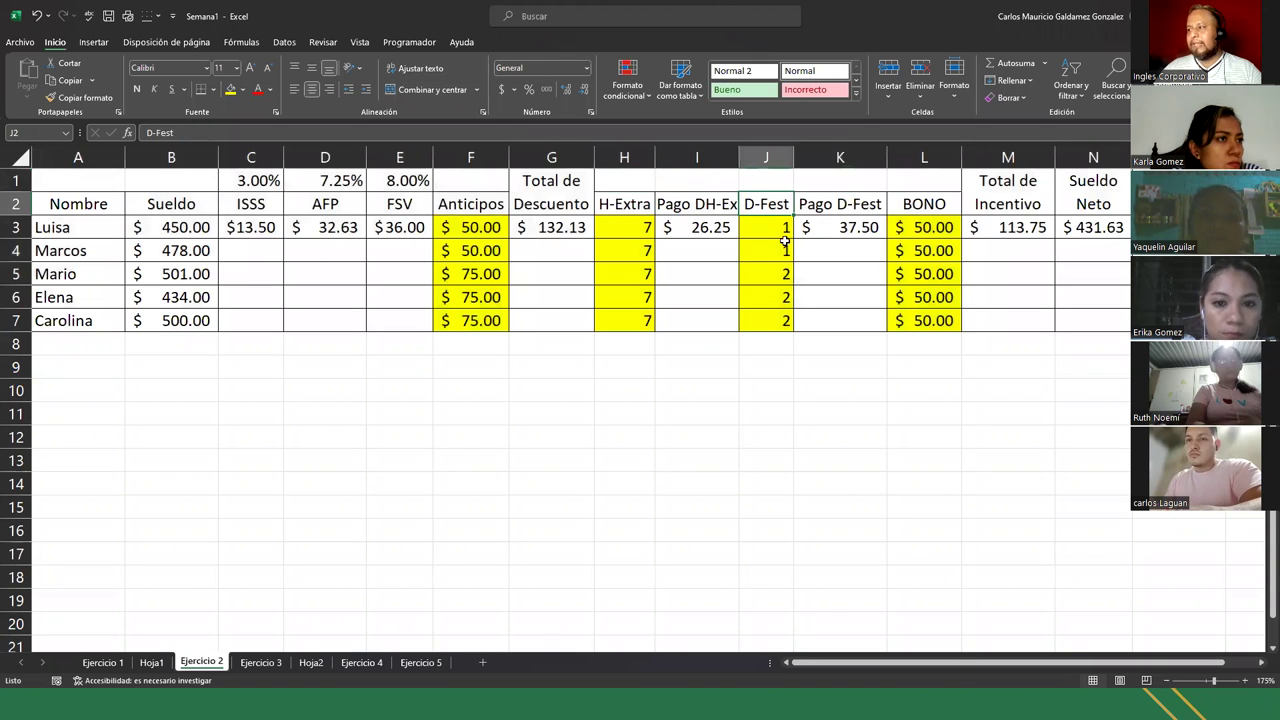
- Compare the Venta Mes and Comision columns of Ejercicio 3 with the tables in Ejercicio 1 and Ejercicio 2
click(266, 664)
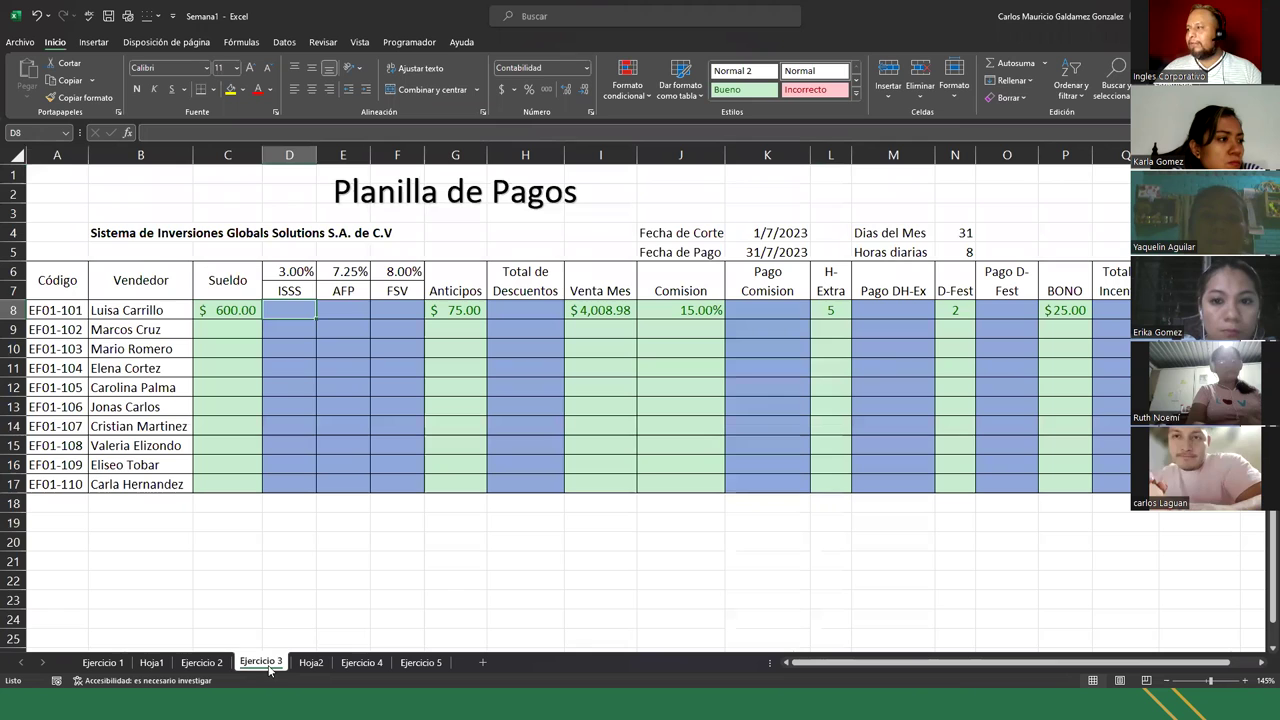
click(669, 426)
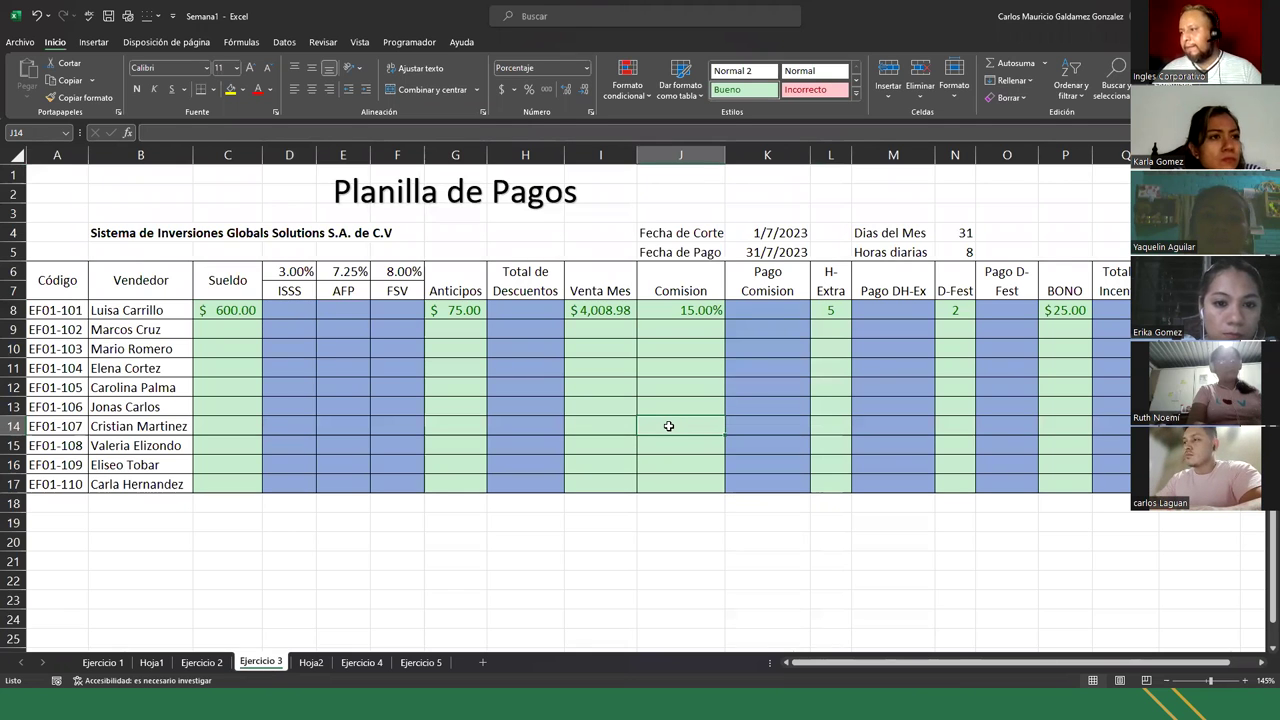
drag(602, 288, 680, 465)
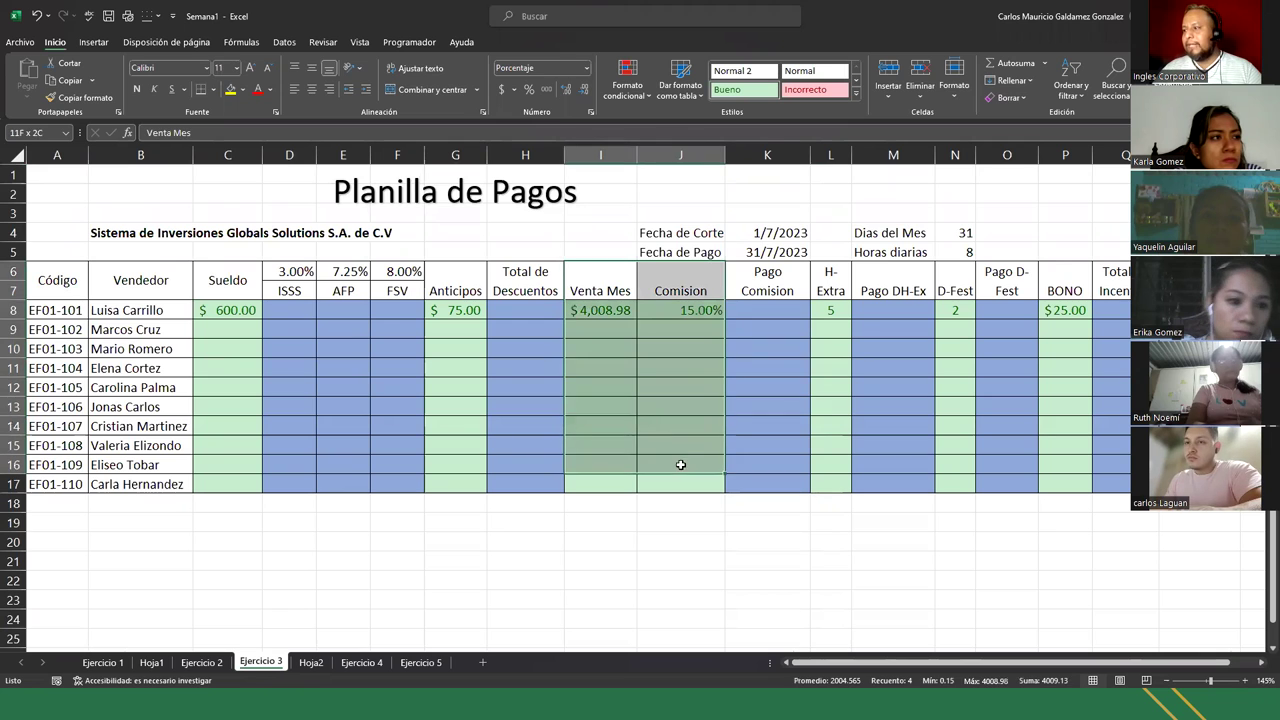
click(200, 663)
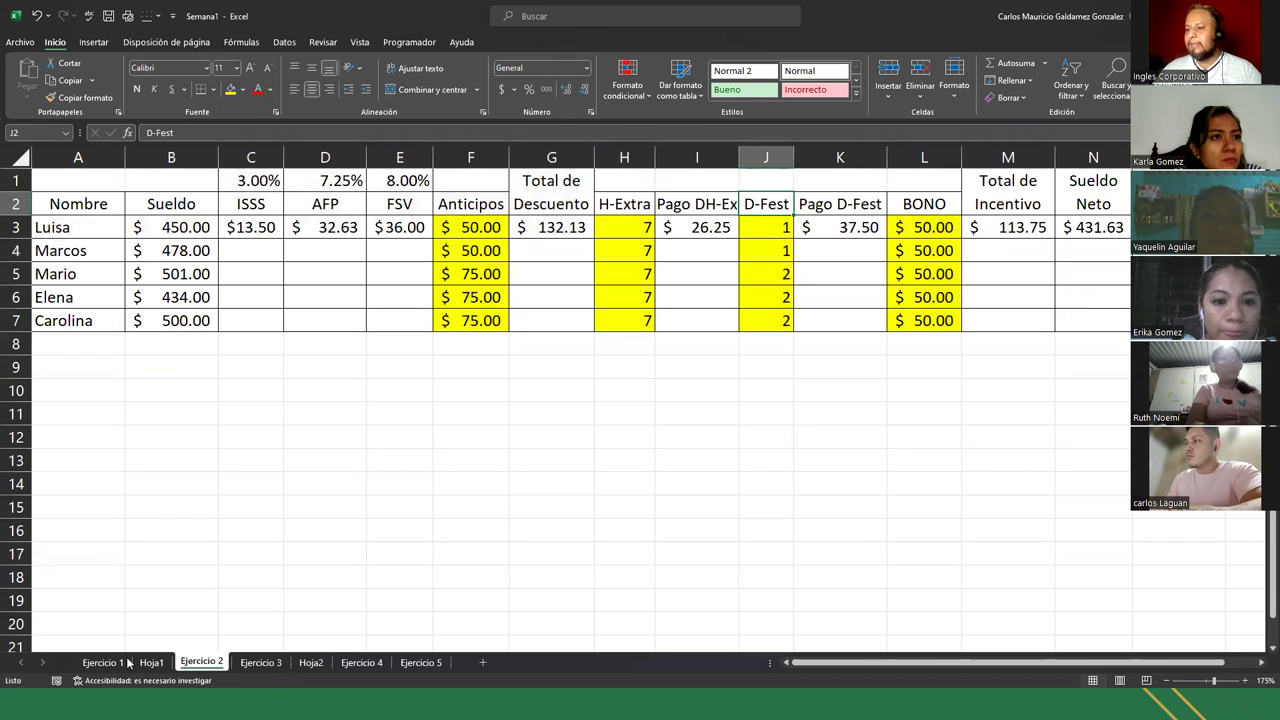
click(108, 664)
click(200, 663)
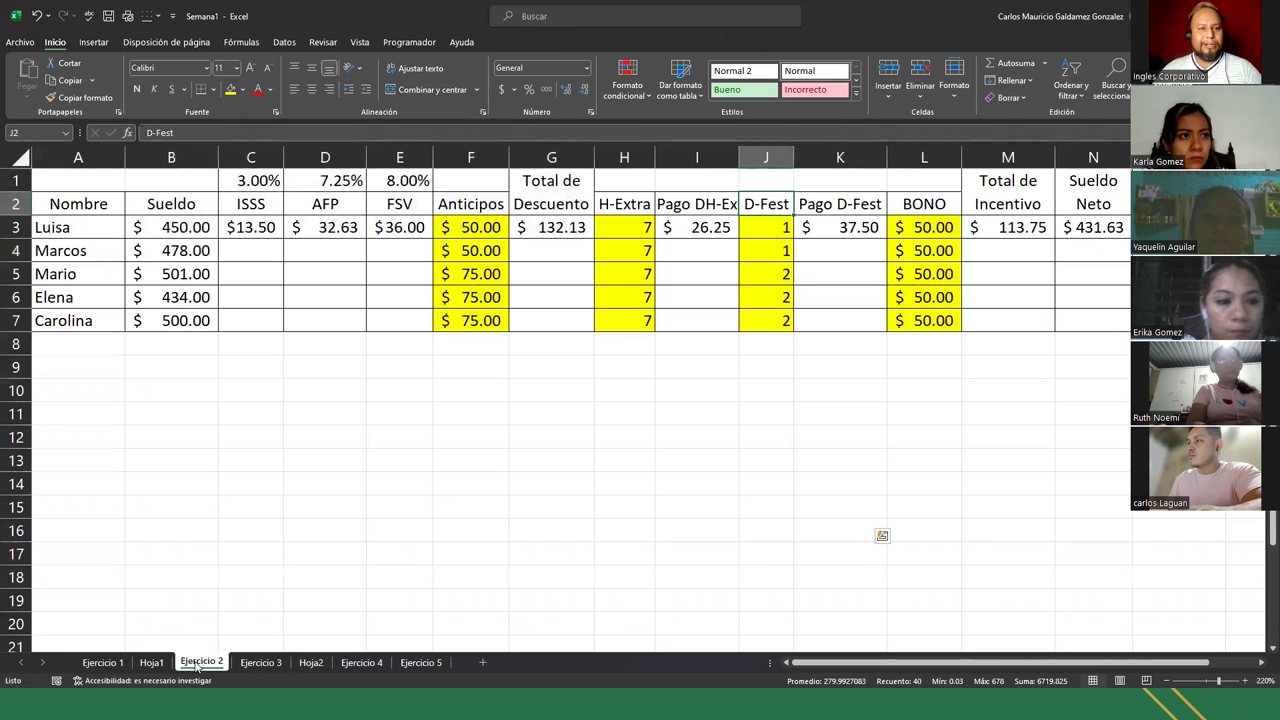
click(259, 663)
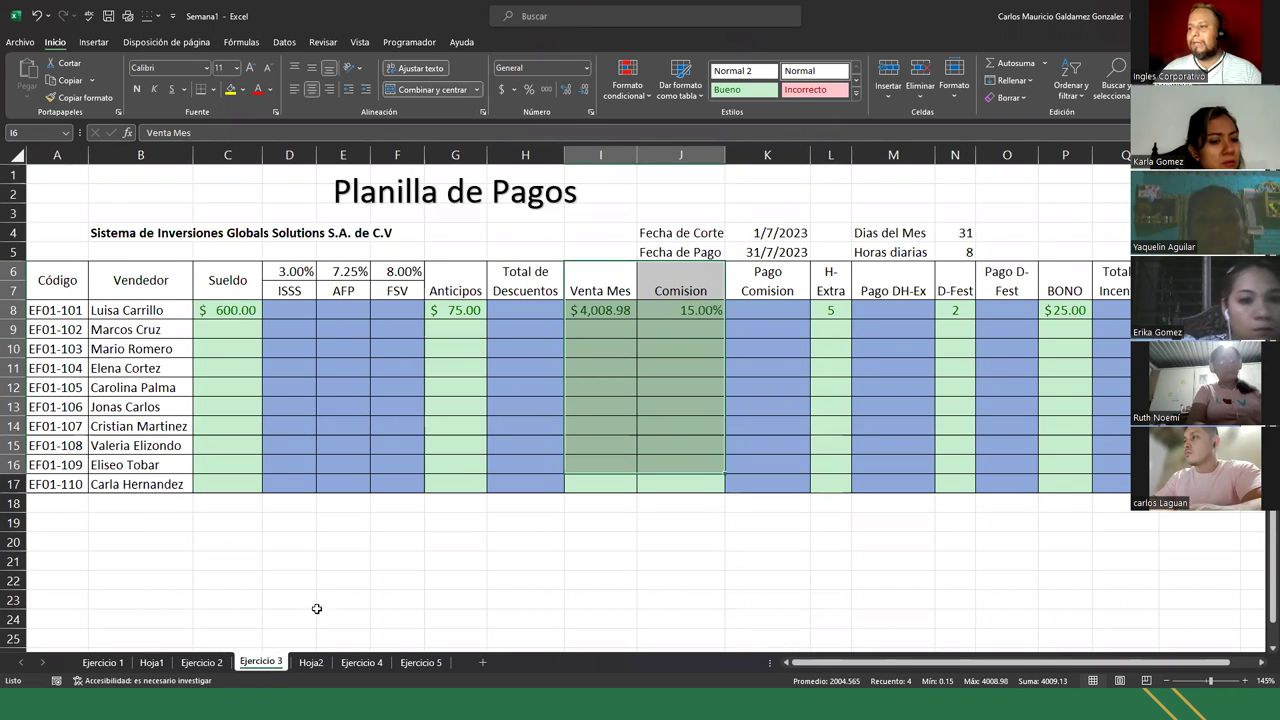
- Examine the first vendor's empty deduction cells D8:F8, the Sueldo in C8 and the ISSS, AFP and FSV percentages in row 6
click(286, 311)
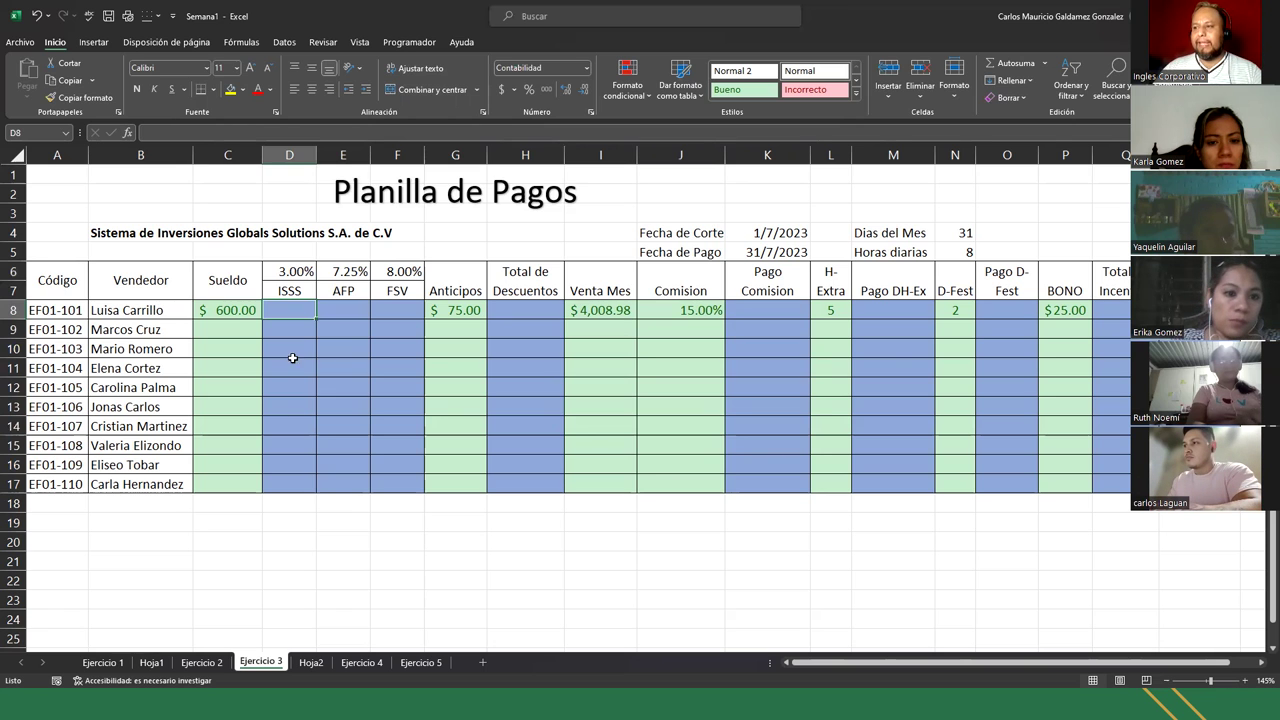
drag(349, 307, 410, 306)
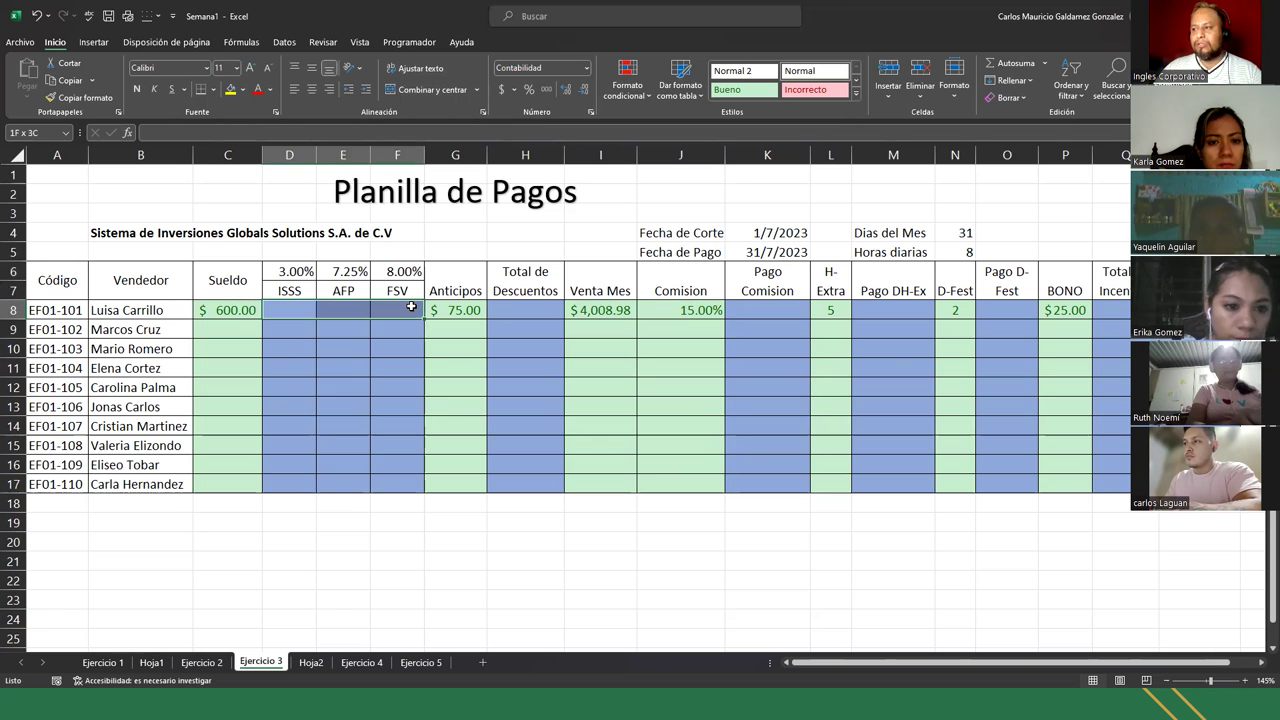
click(276, 309)
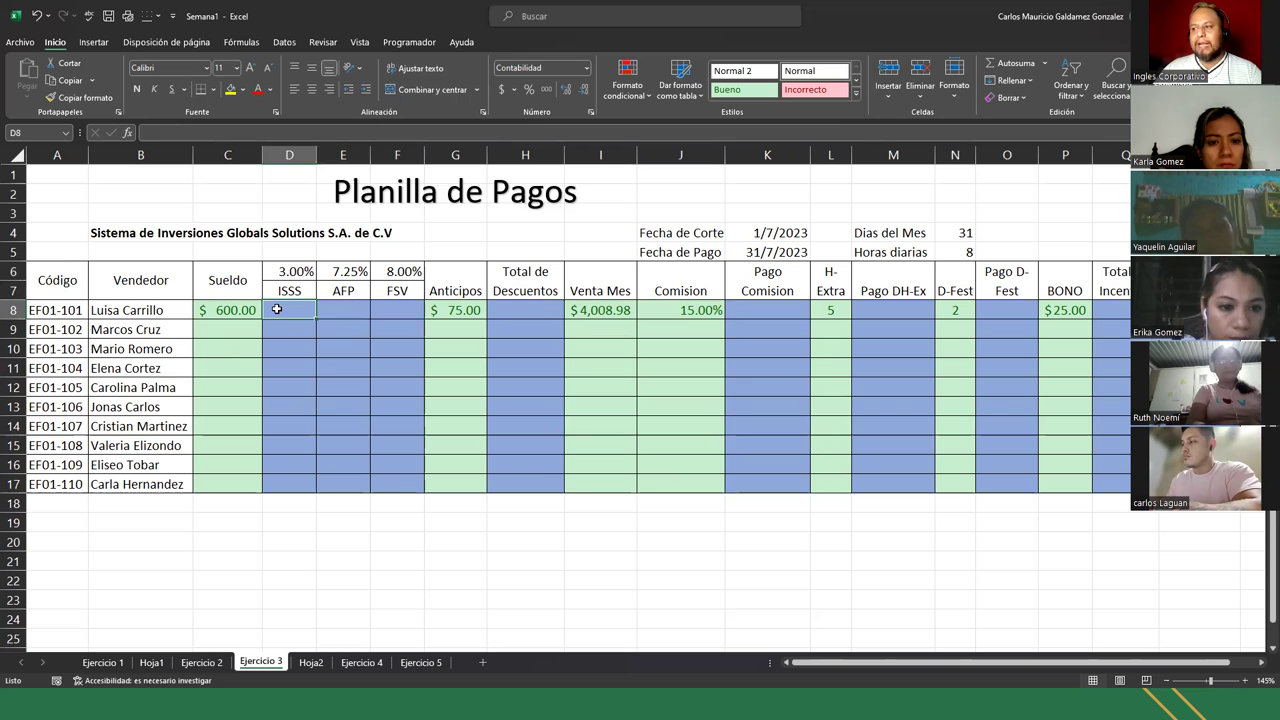
click(211, 313)
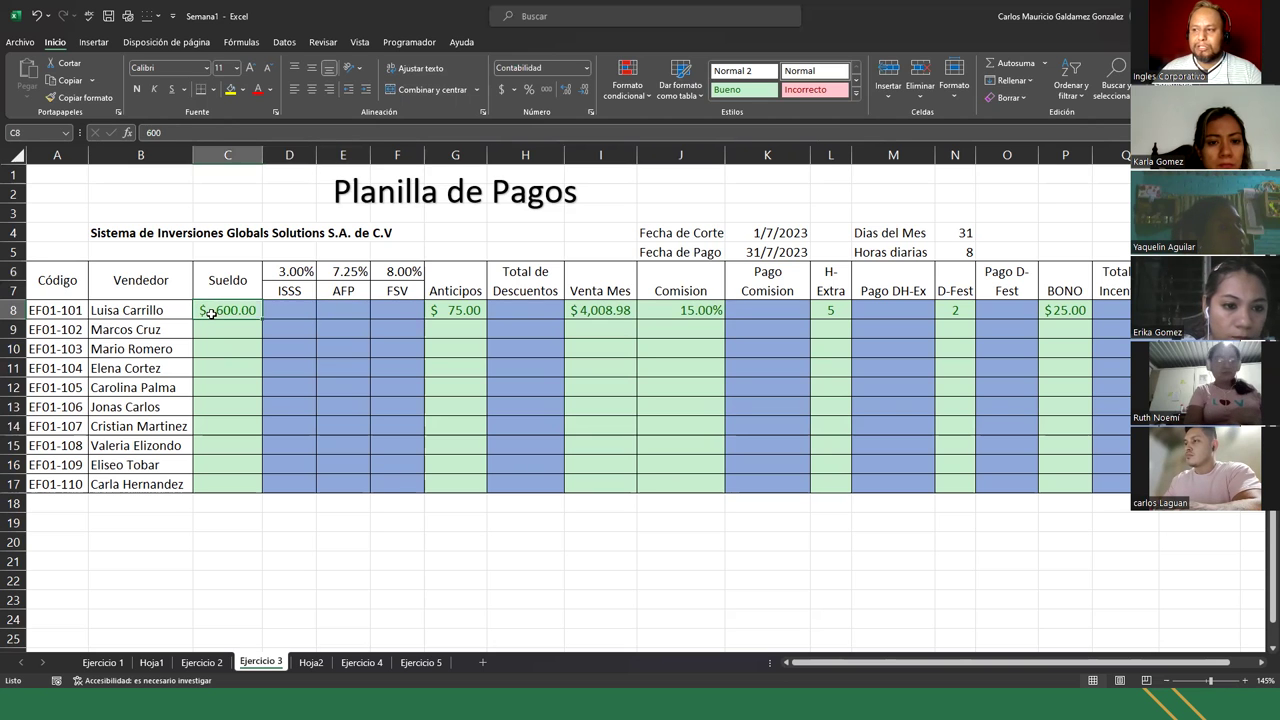
click(296, 272)
click(347, 276)
click(403, 273)
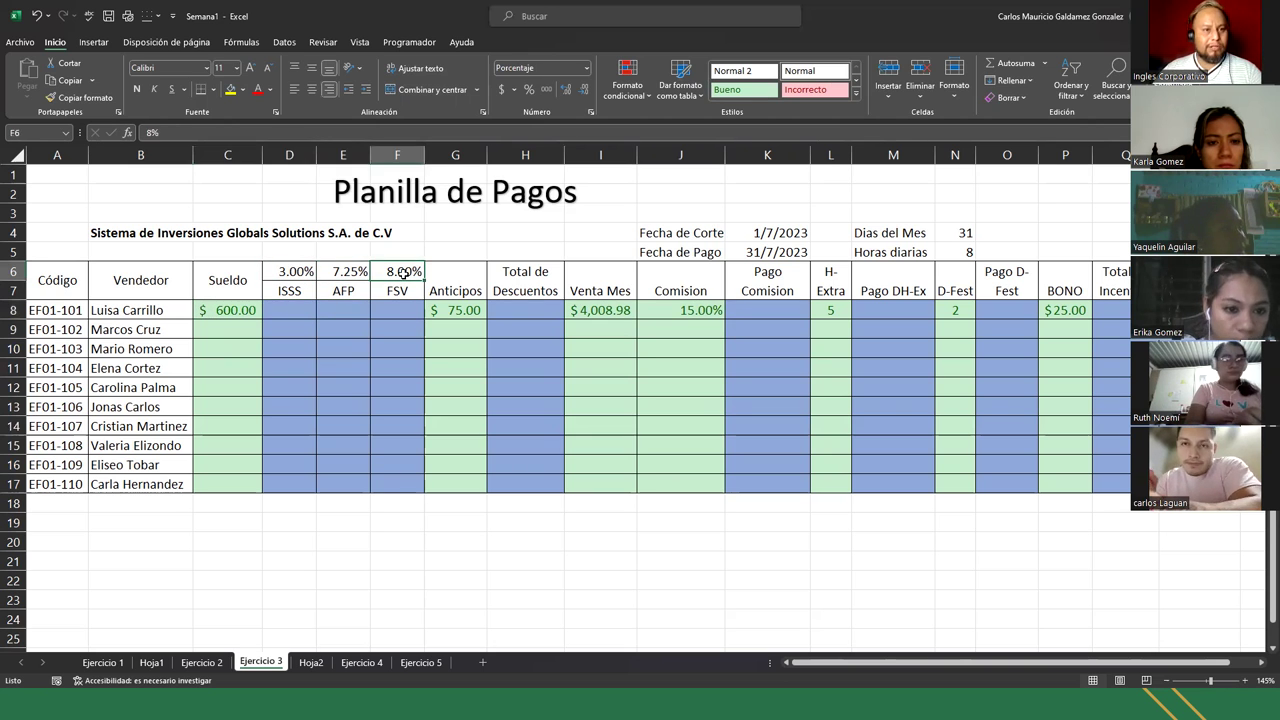
- Calculate the first vendor's ISSS deduction in D8 with the formula =C8*3%
click(306, 309)
text(=)
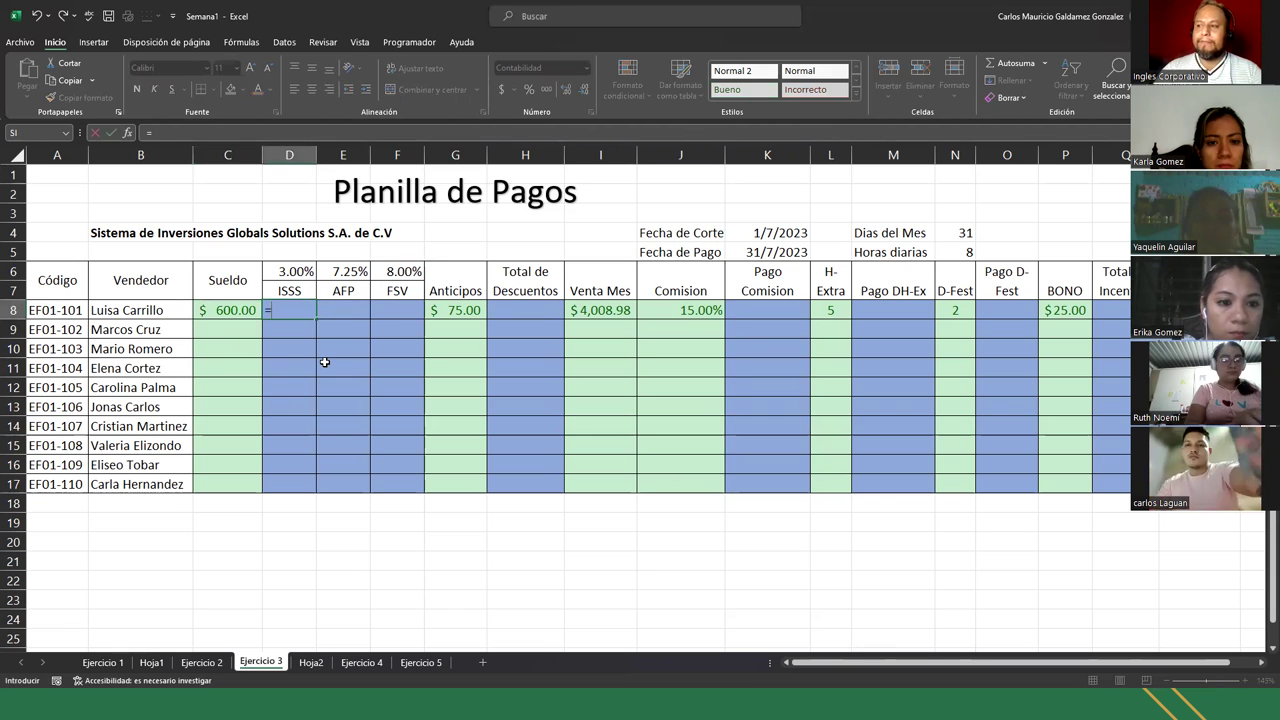
key(Left)
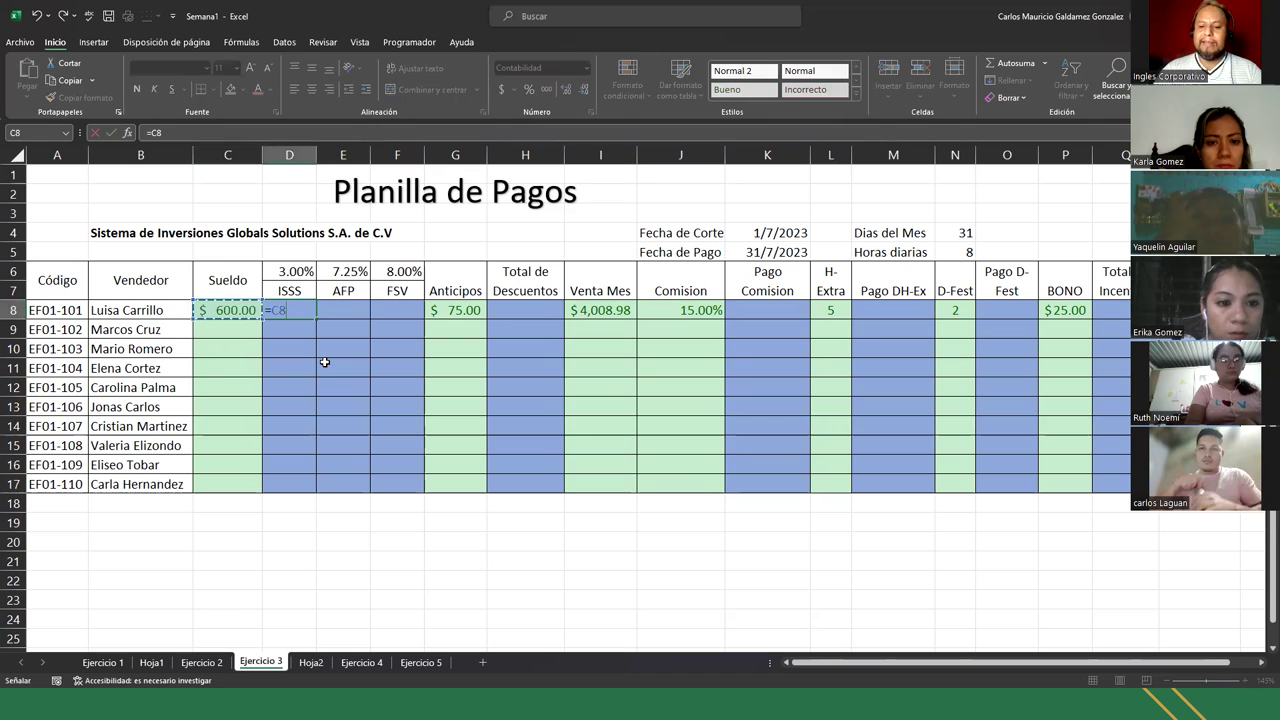
text(*)
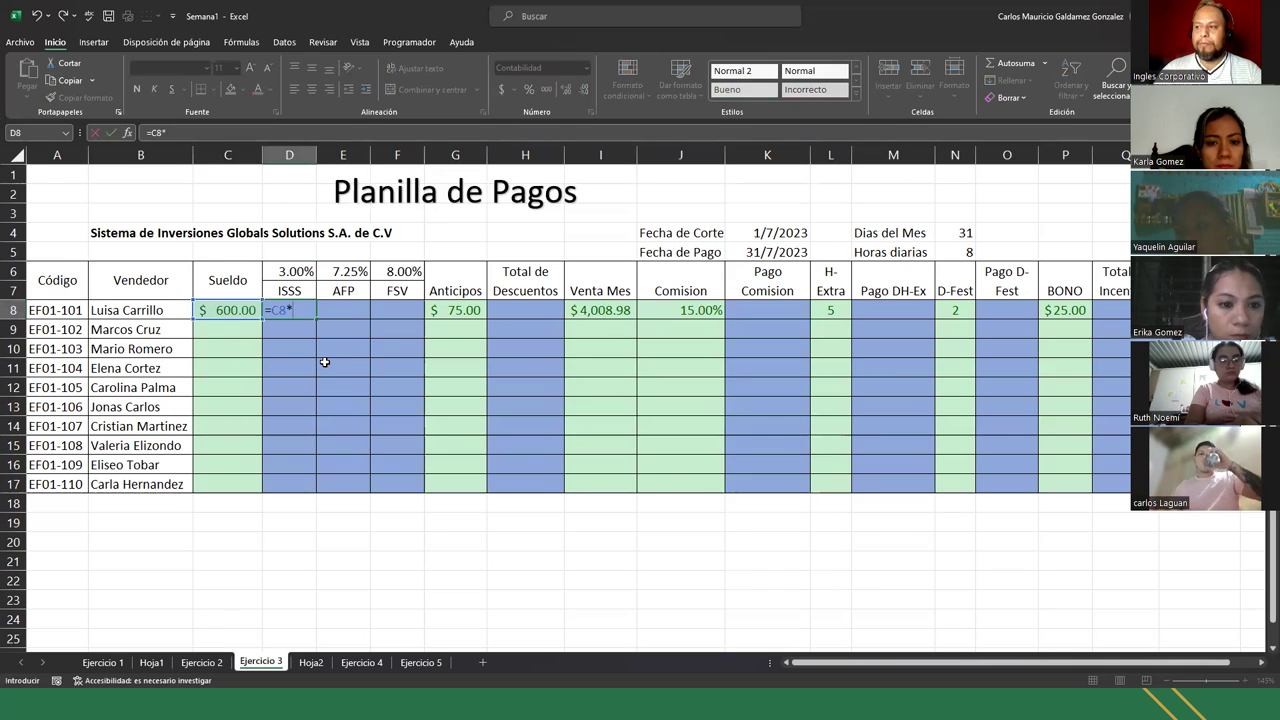
text(3%)
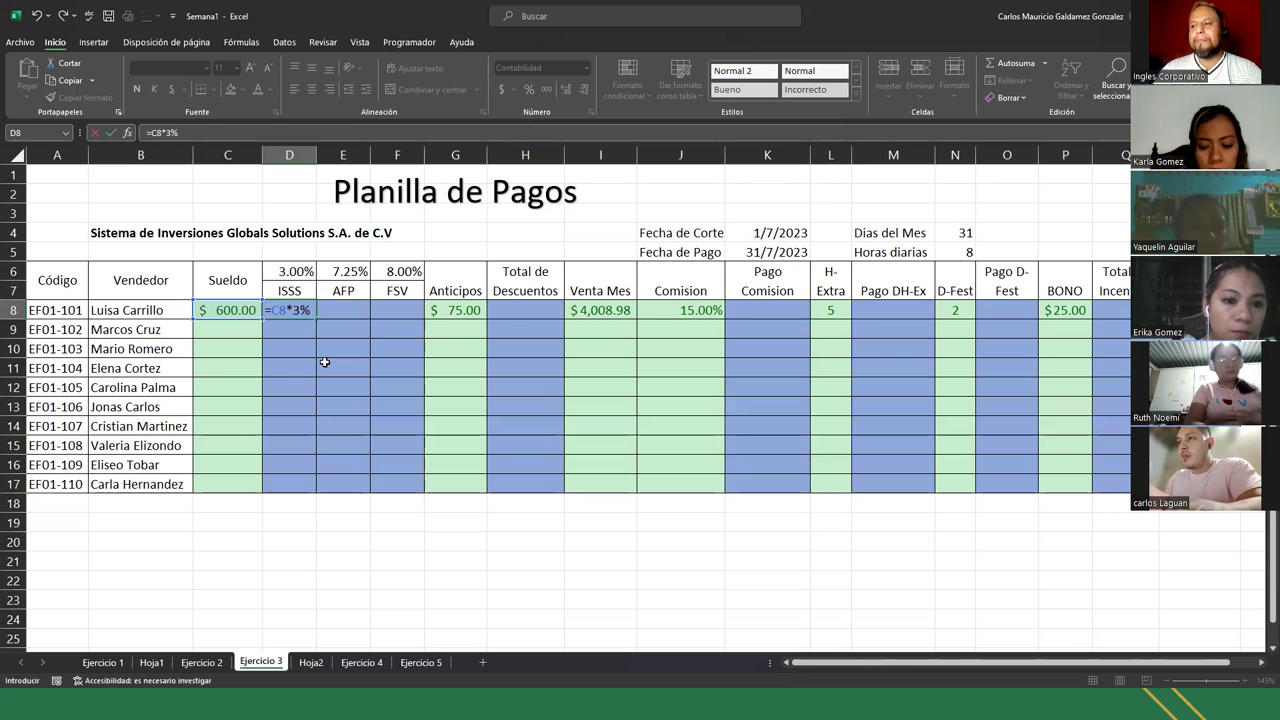
key(Return)
- Calculate the first vendor's AFP deduction in E8 with the formula =C8*7.25%
key(Up)
key(Right)
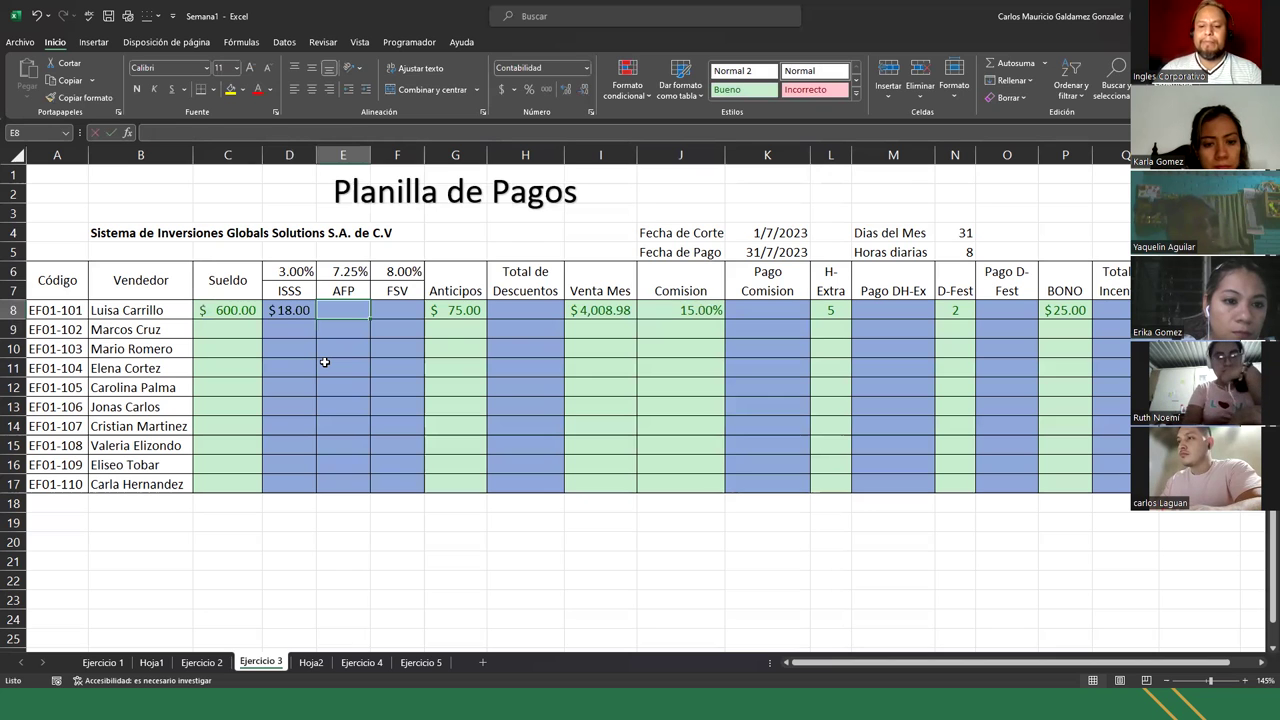
text(=)
key(Left)
key(Left)
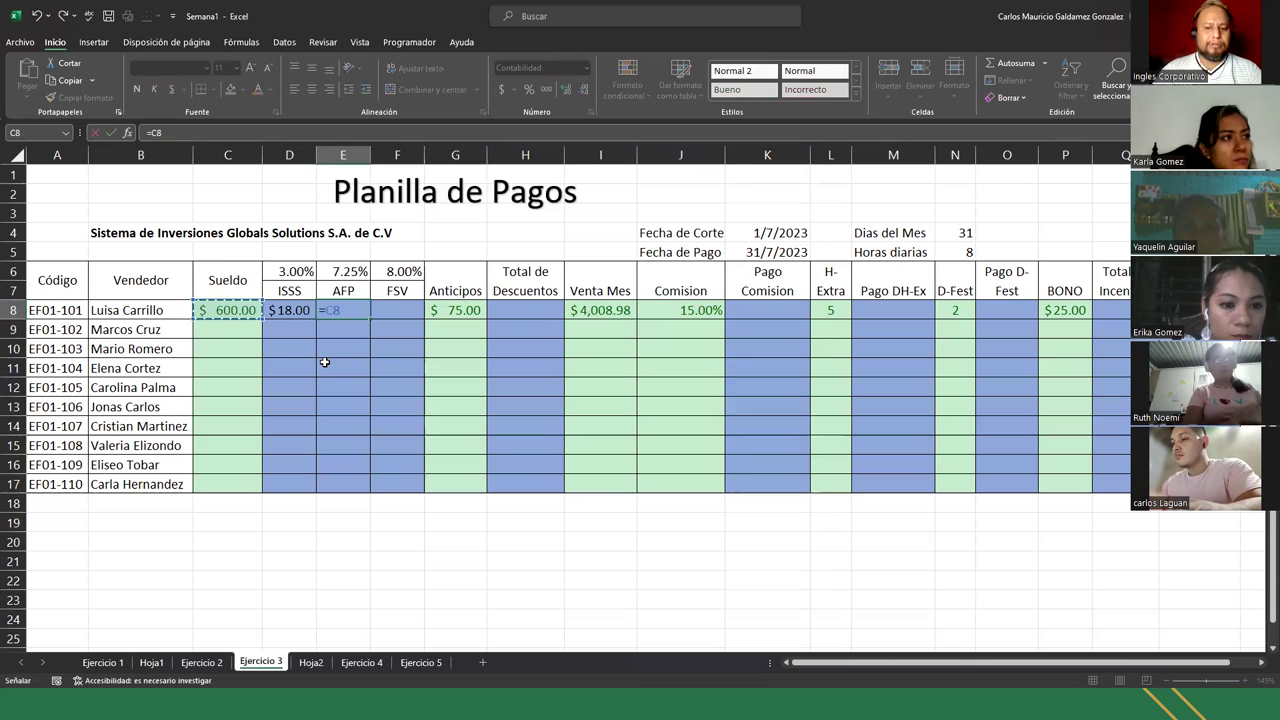
text(*7.25%)
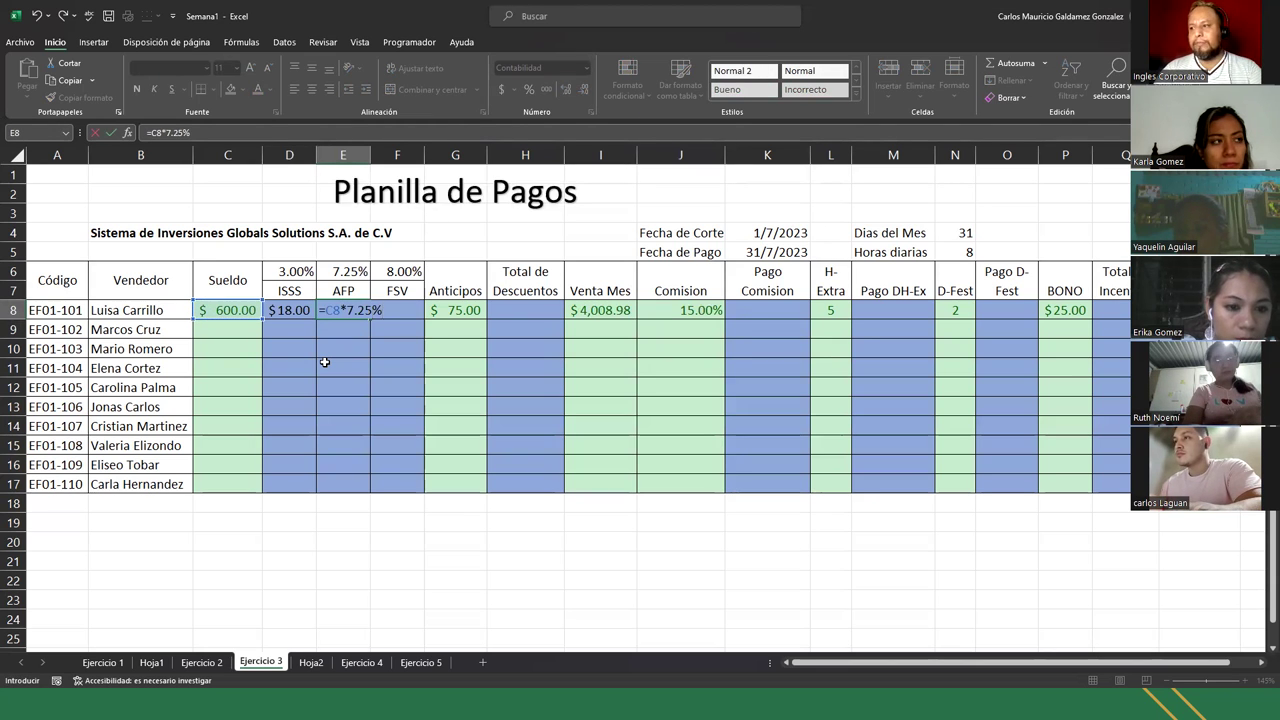
key(Tab)
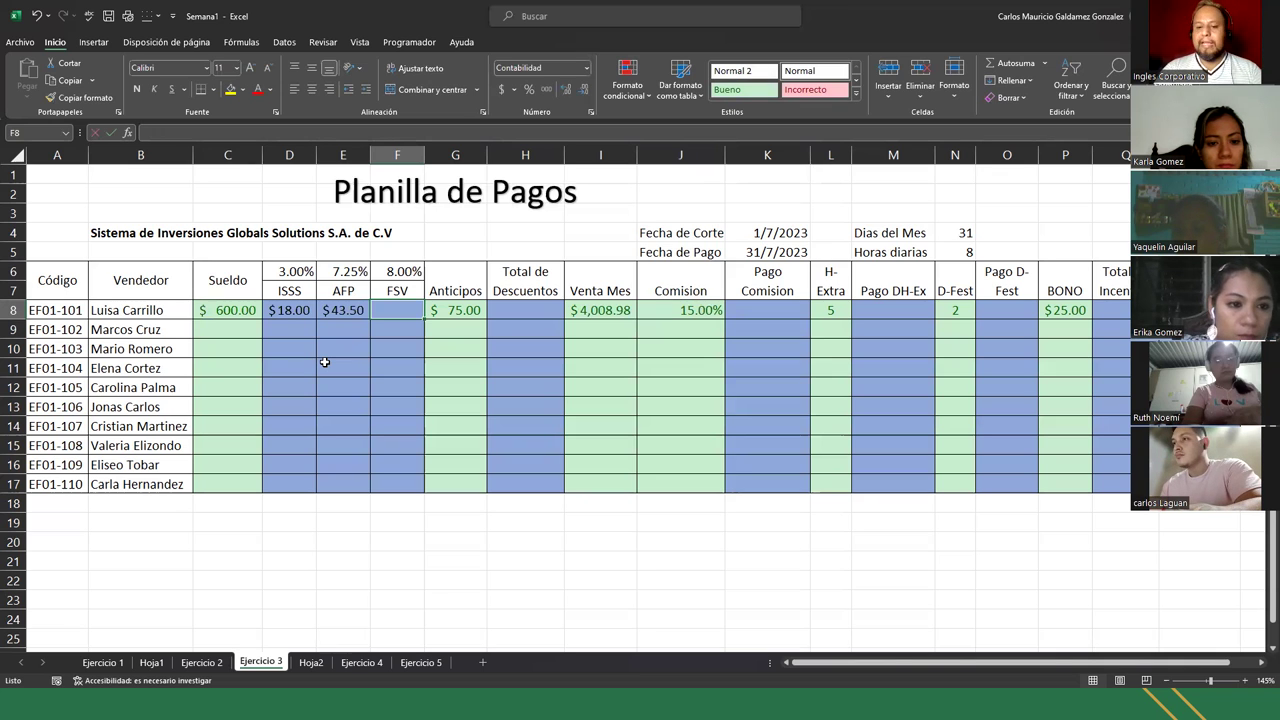
- Calculate the first vendor's FSV deduction in F8 with the formula =C8*8% and reselect that cell
text(=)
key(Left)
key(Left)
key(Left)
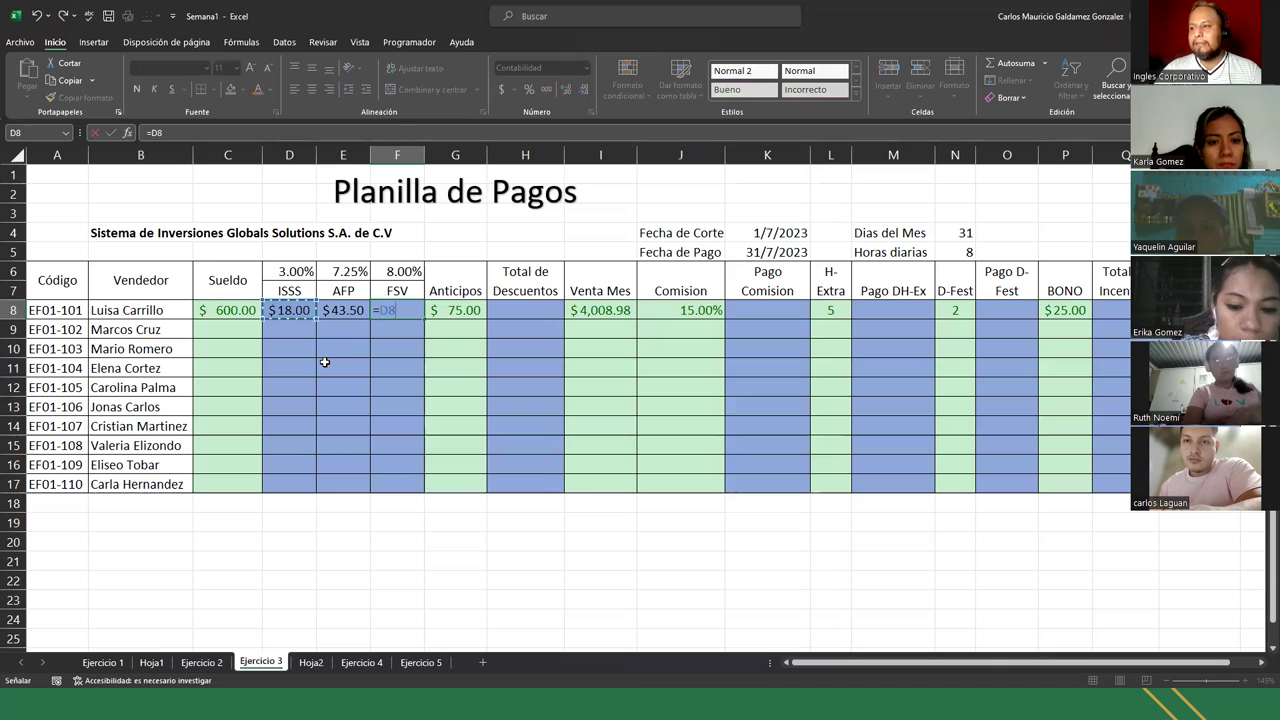
text(*8%)
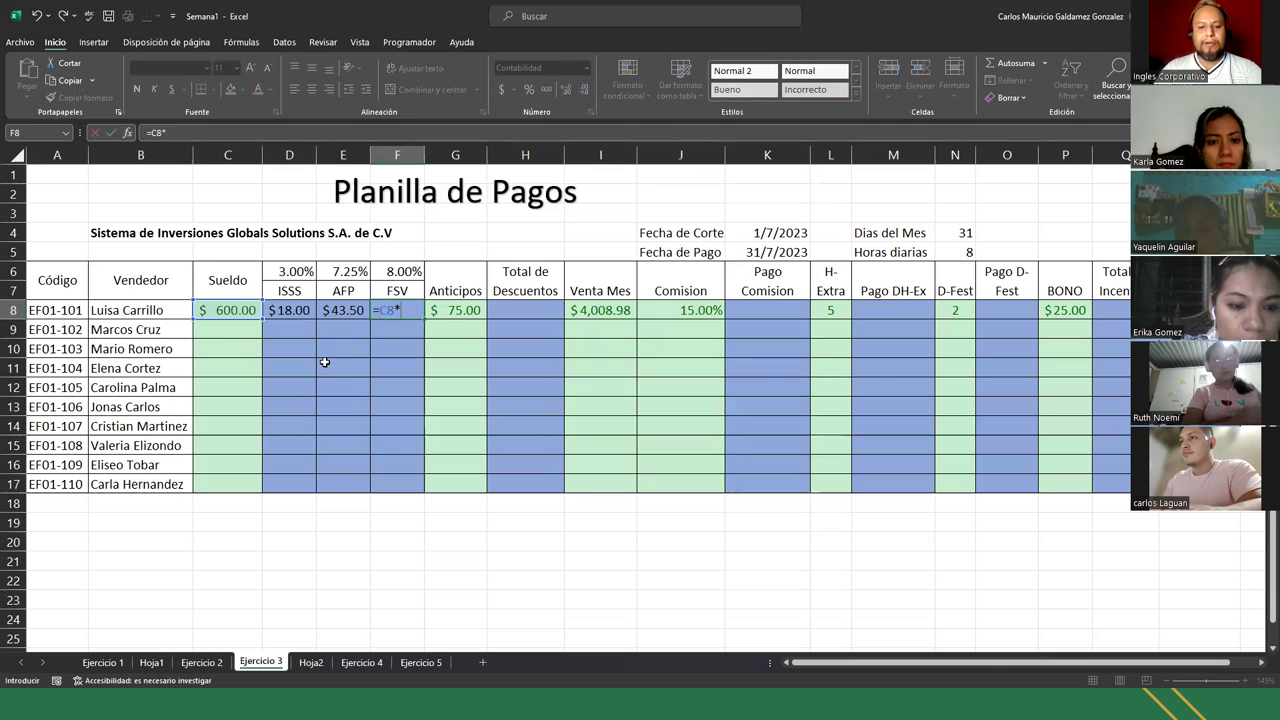
key(Return)
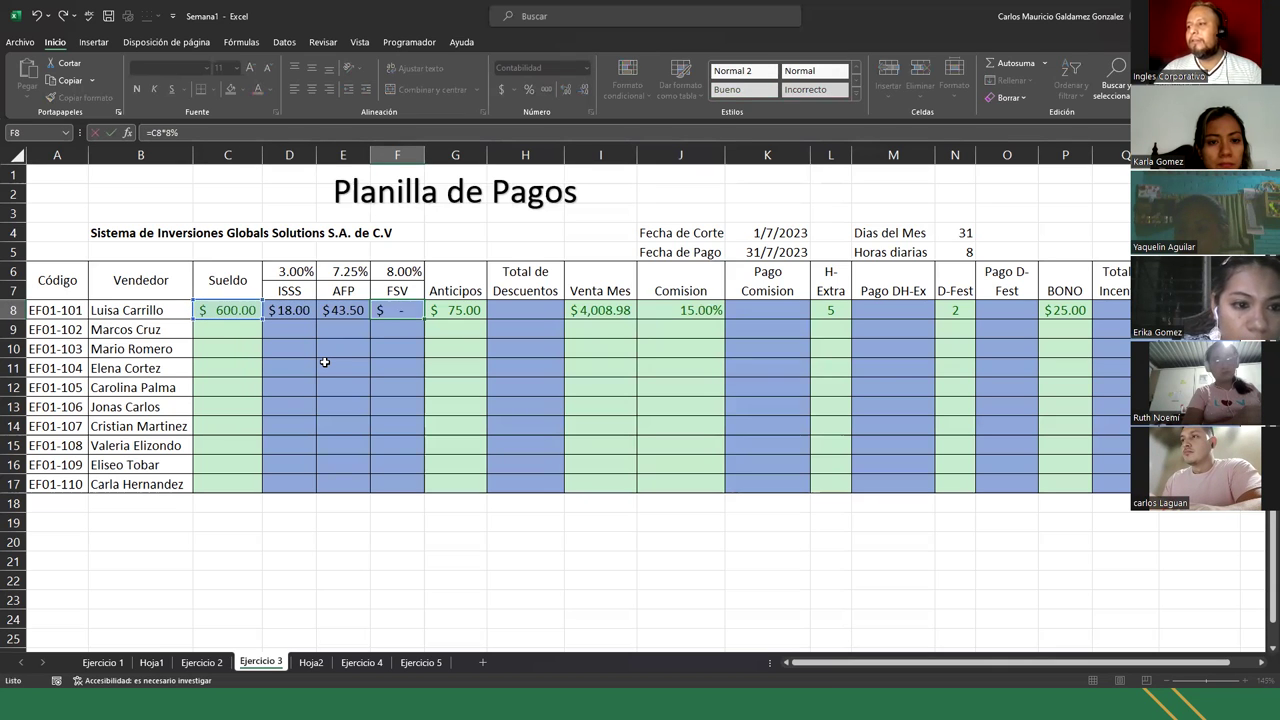
key(Left)
key(Up)
key(Left)
key(Right)
key(Right)
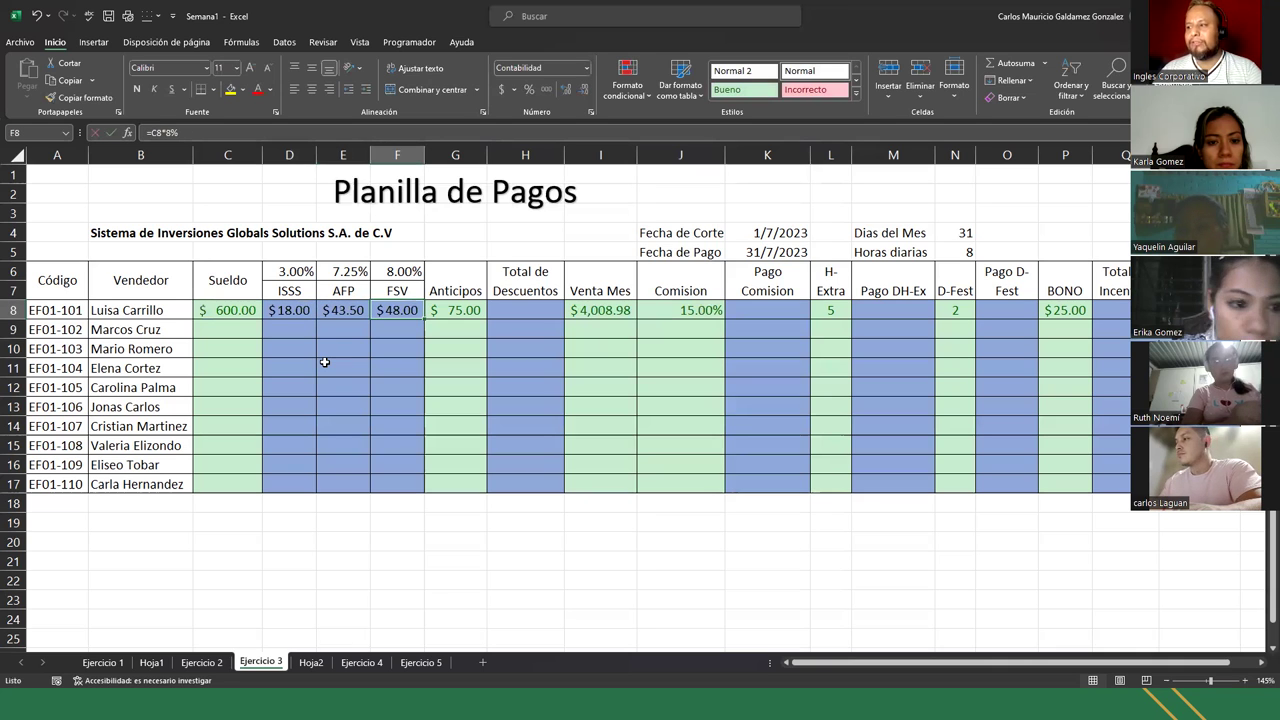
- Review the formulas behind the first vendor's ISSS, AFP and FSV deductions in D8:F8
key(Right)
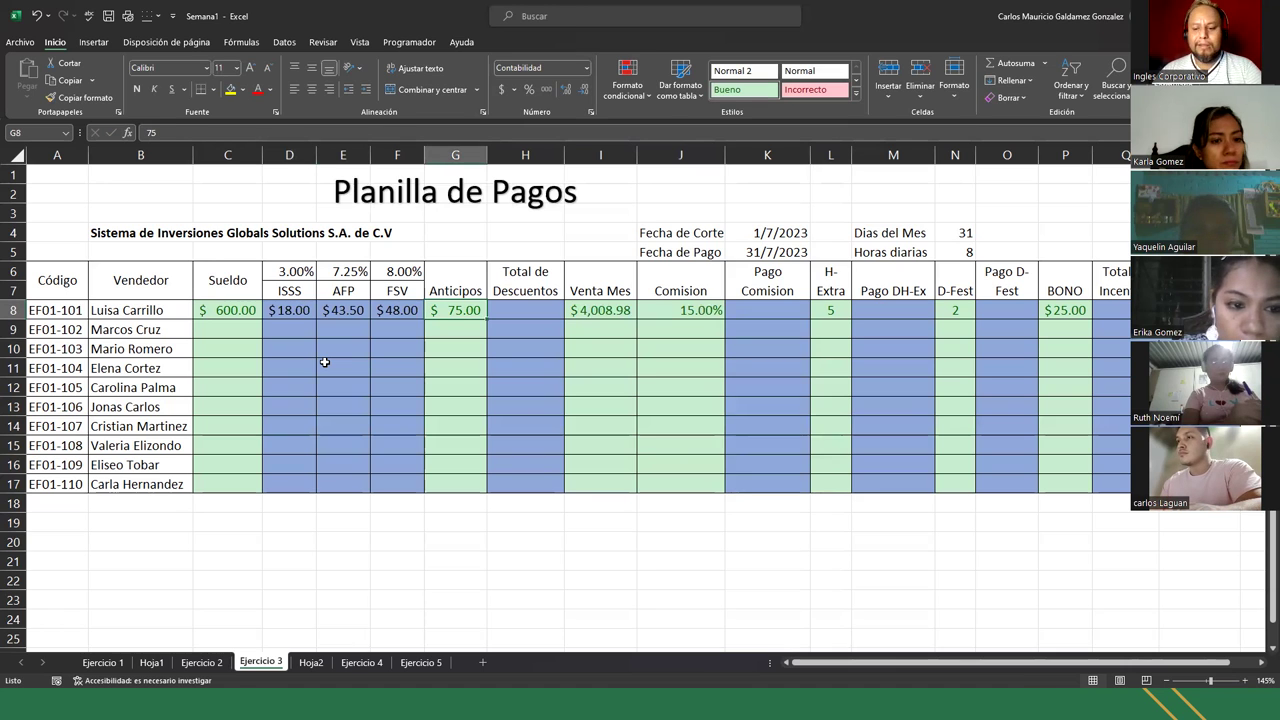
key(Left)
key(Left)
key(Left)
key(Right)
key(Right)
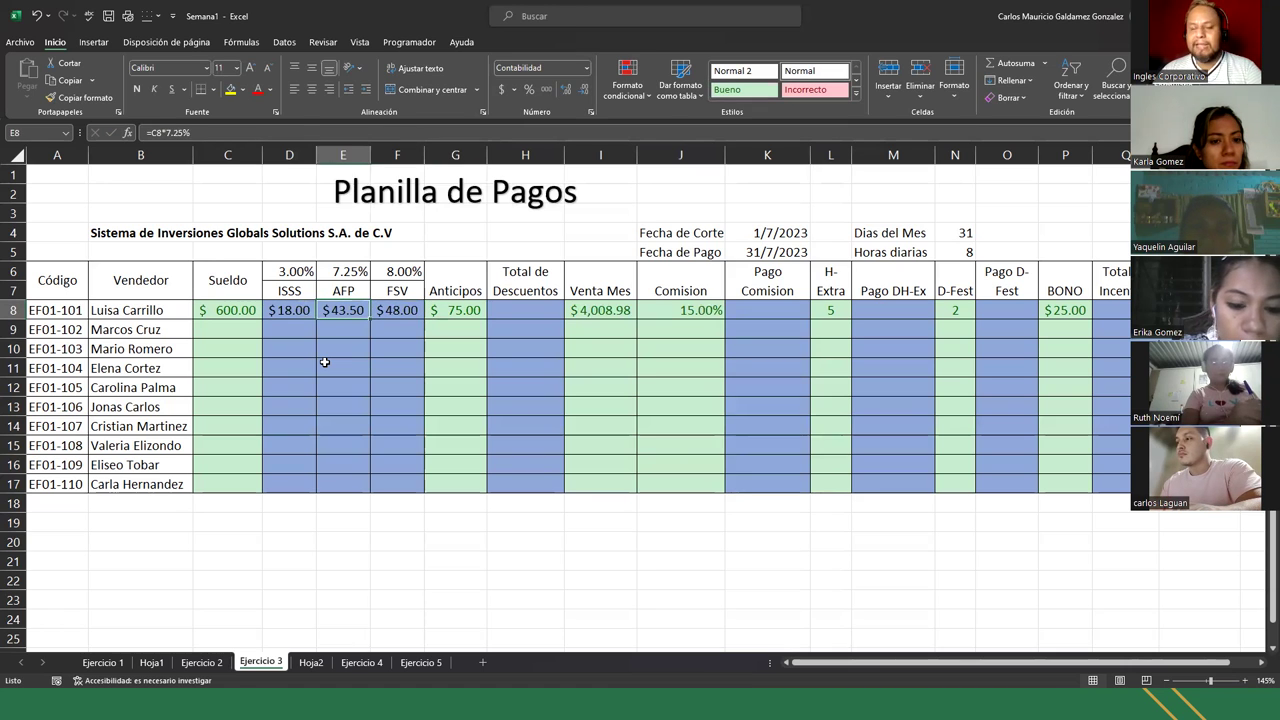
double_click(285, 309)
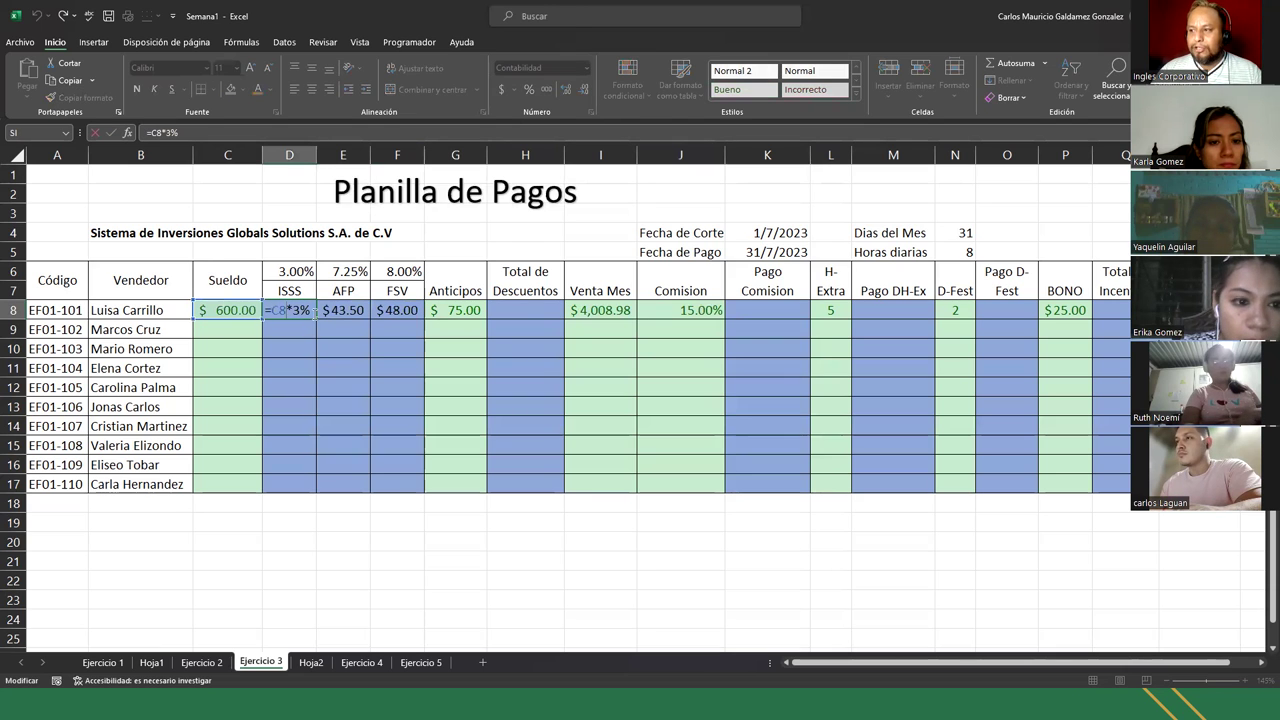
key(Escape)
double_click(340, 311)
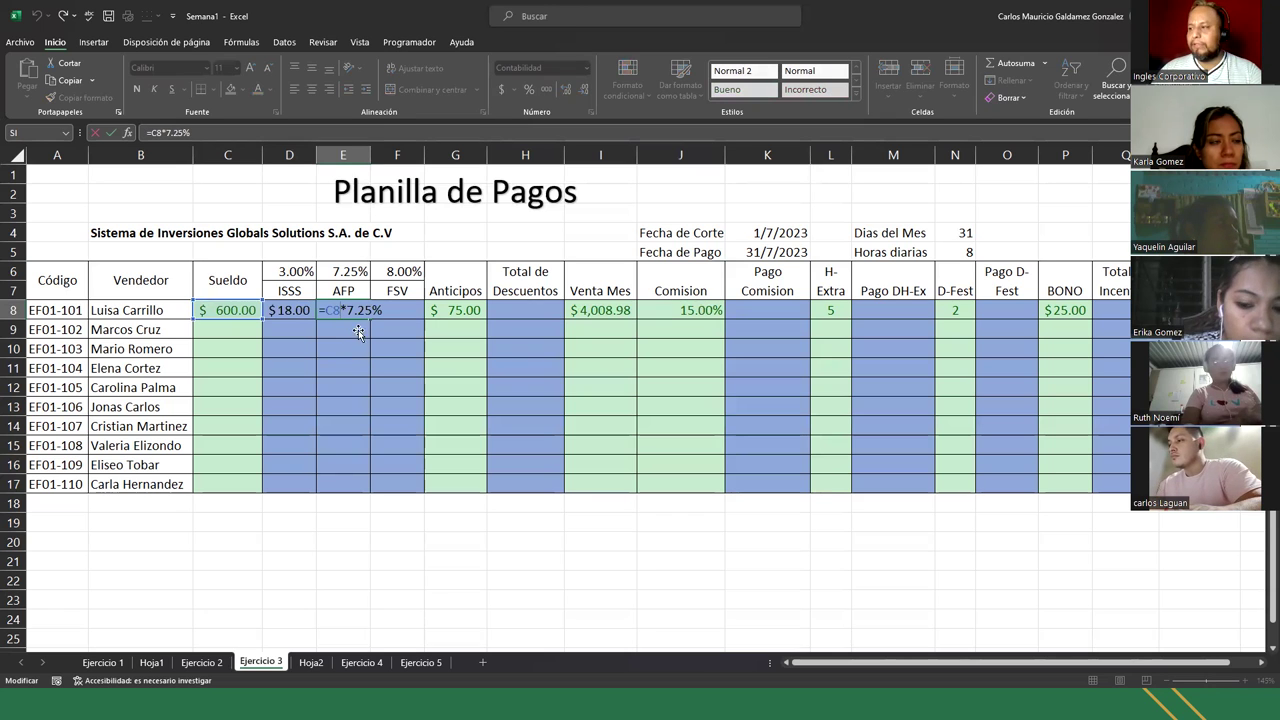
key(Tab)
key(F2)
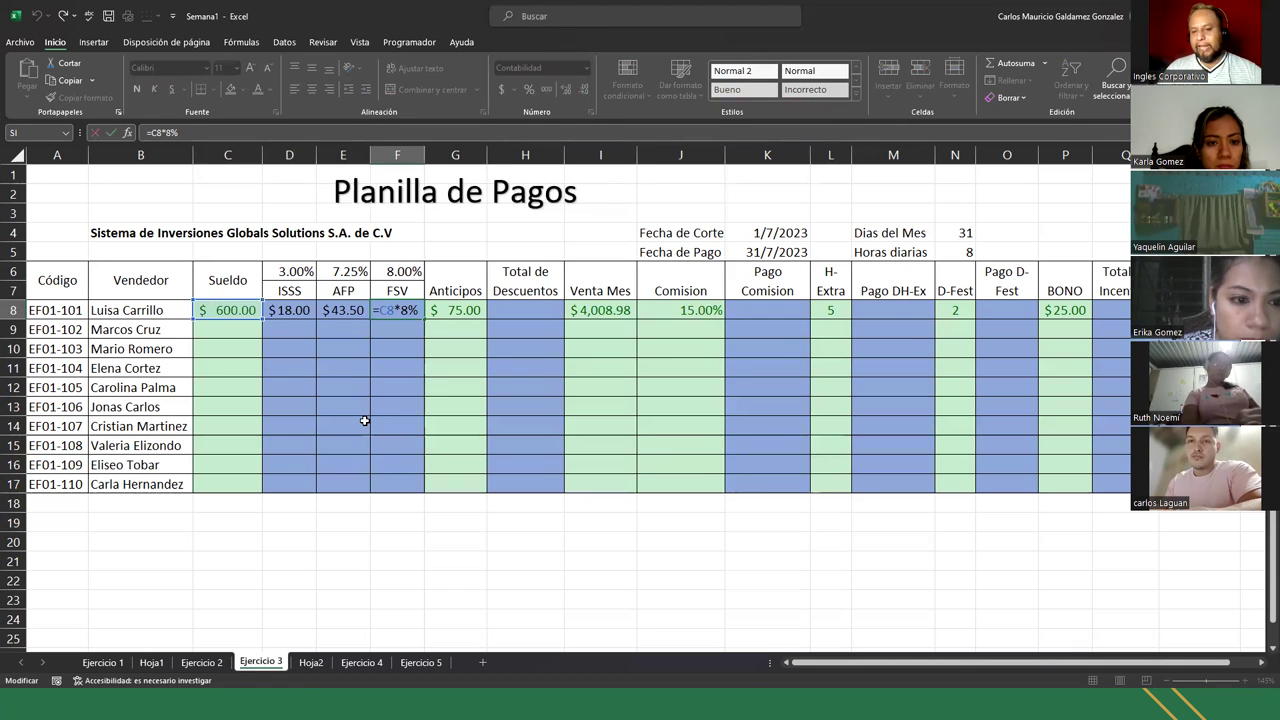
- Rename the Anticipos header in G6 as "Adelanto Salarial" and wrap its text within the cell
click(532, 309)
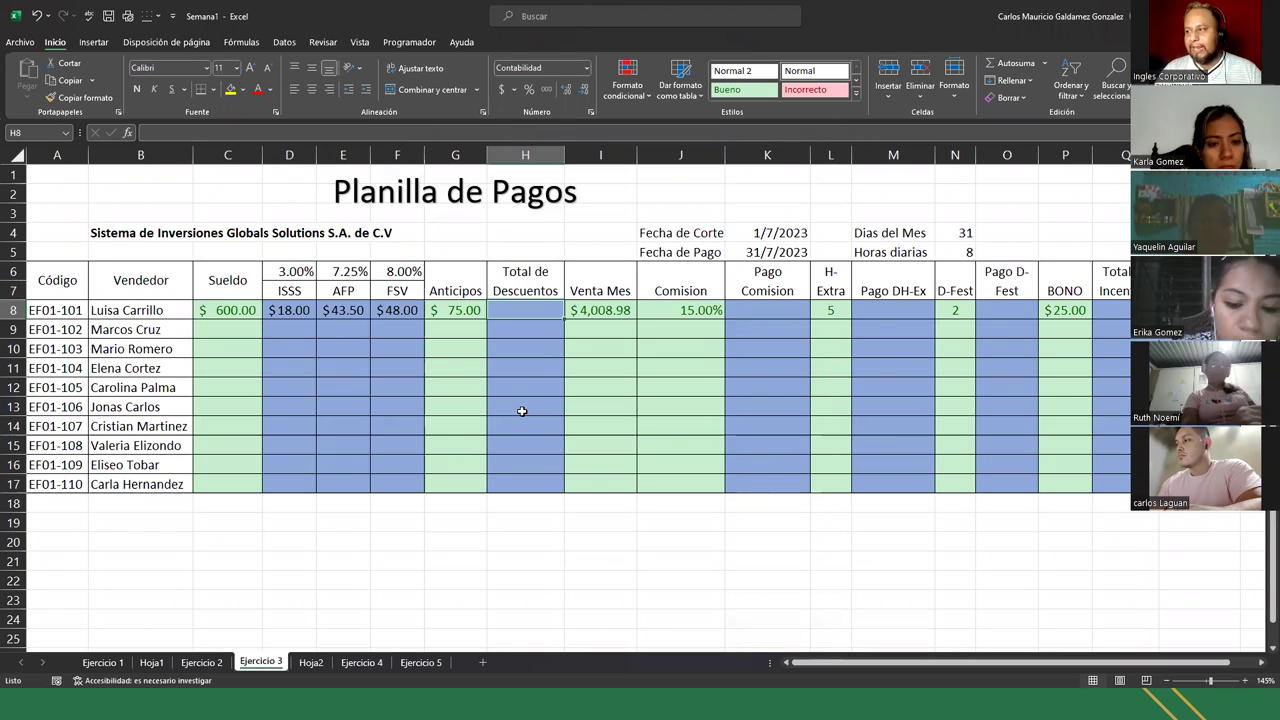
key(Up)
key(Left)
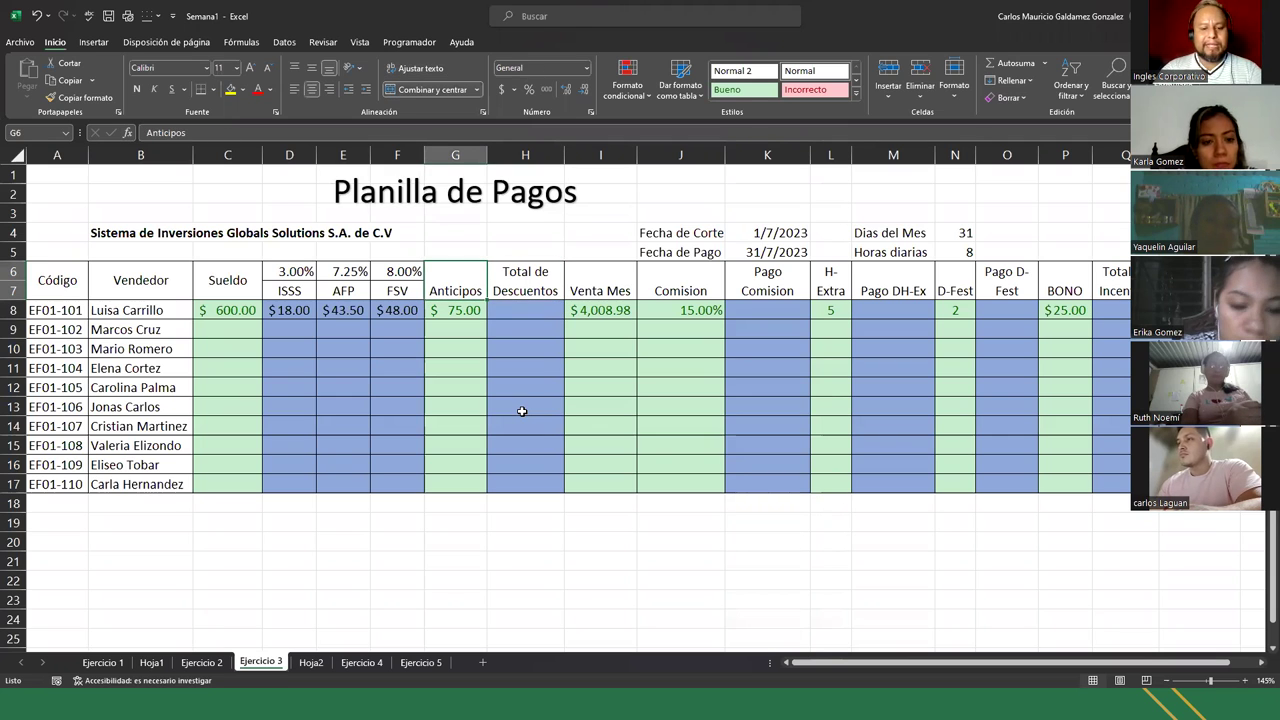
text(Adelanto Salarial)
key(Return)
key(Up)
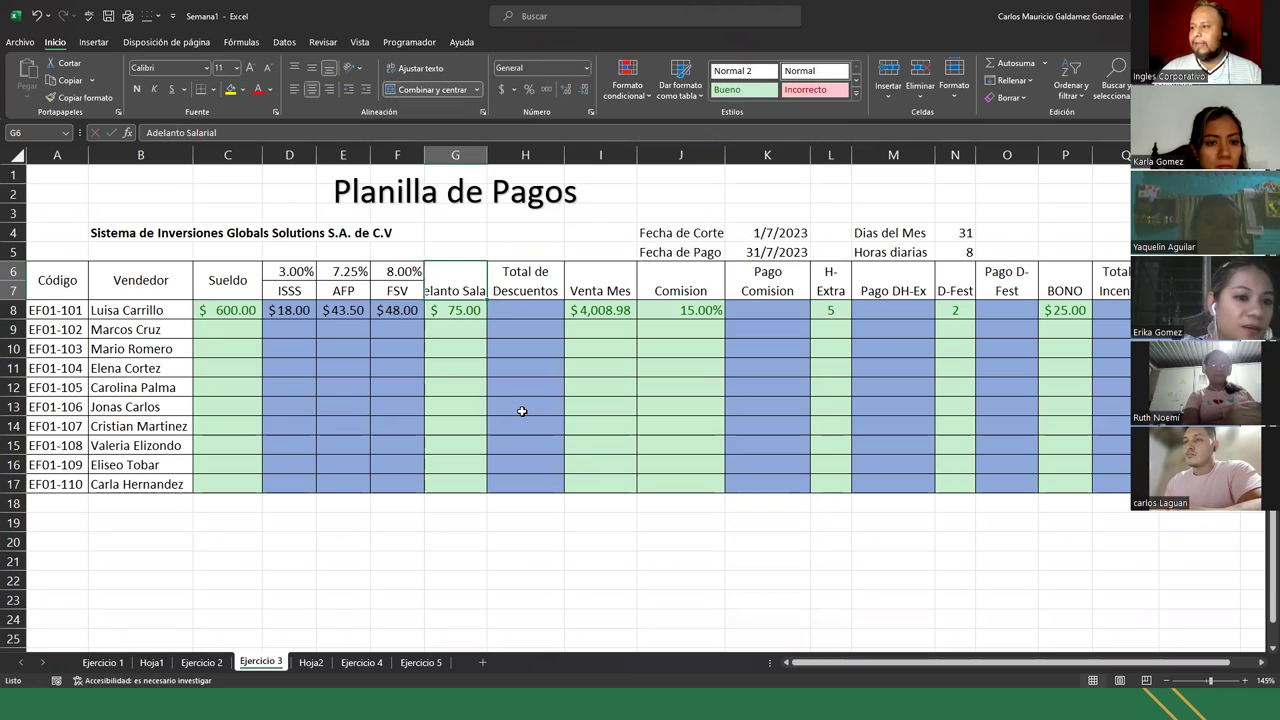
click(409, 70)
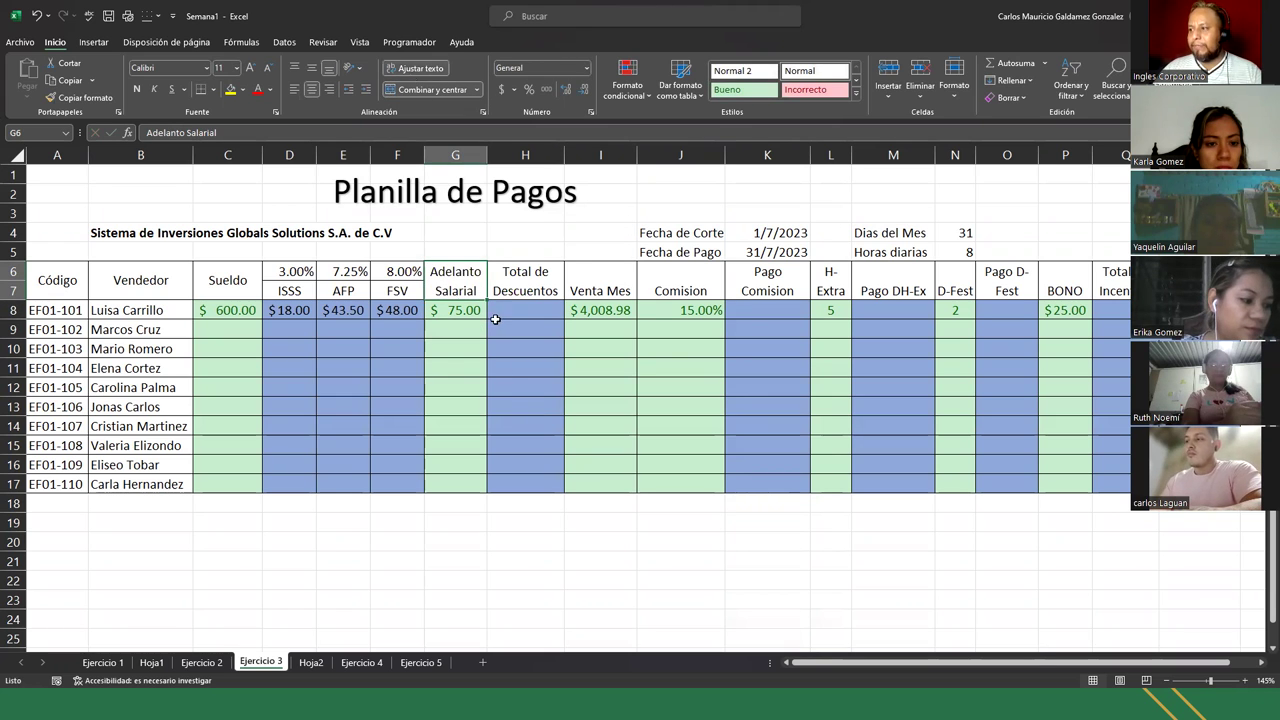
- Calculate the first vendor's Total de Descuentos in H8 with =D8+E8+F8+G8 and check it against the sum of D8:G8
click(443, 316)
click(521, 314)
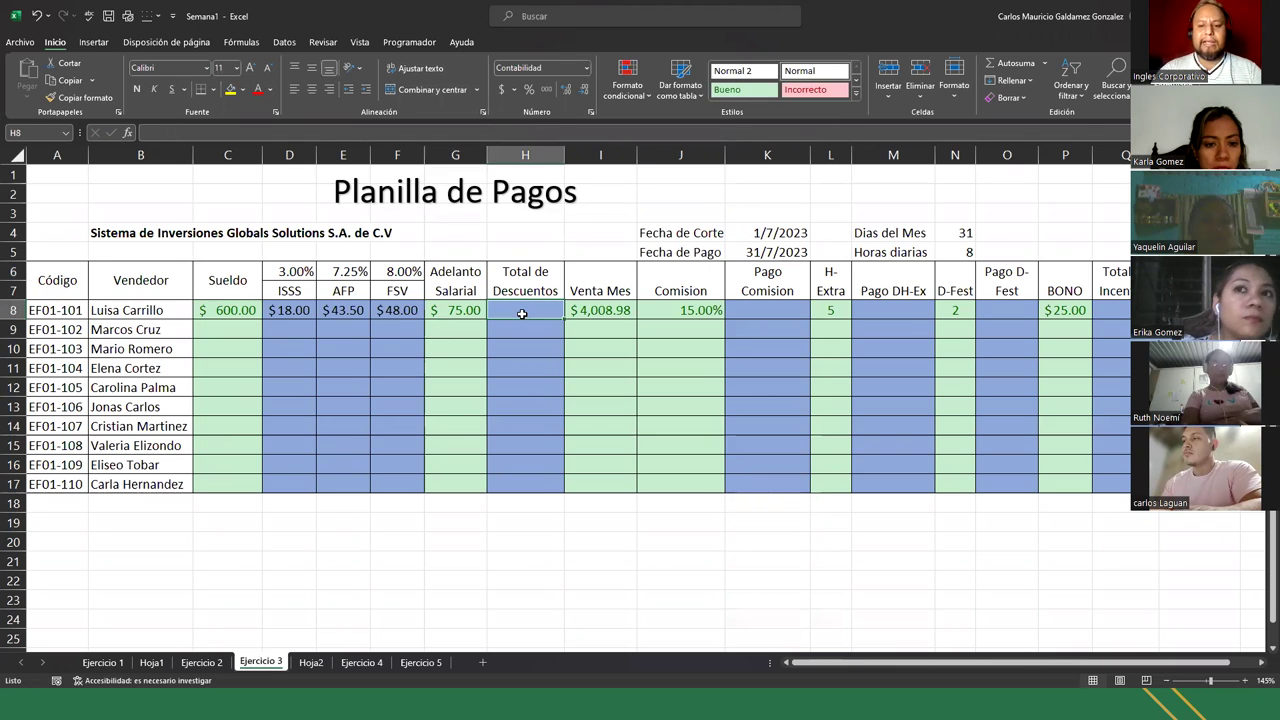
text(=)
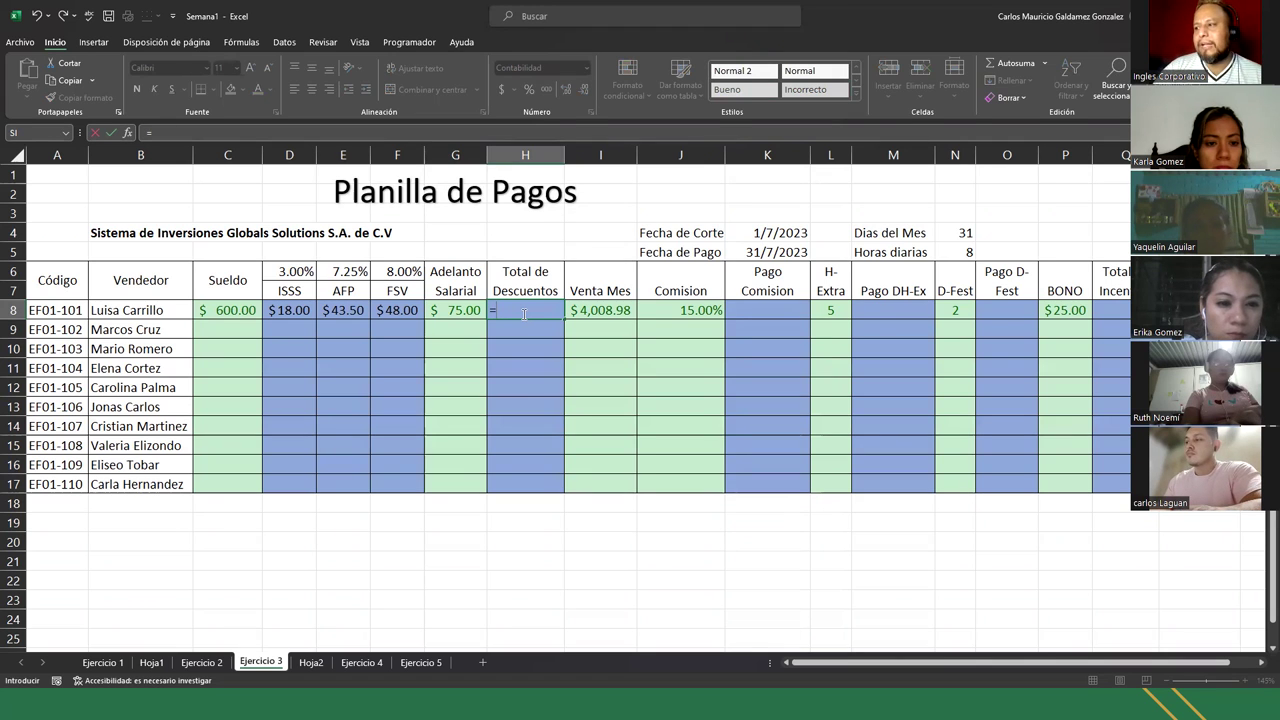
key(Left)
key(Left)
key(Left)
key(Left)
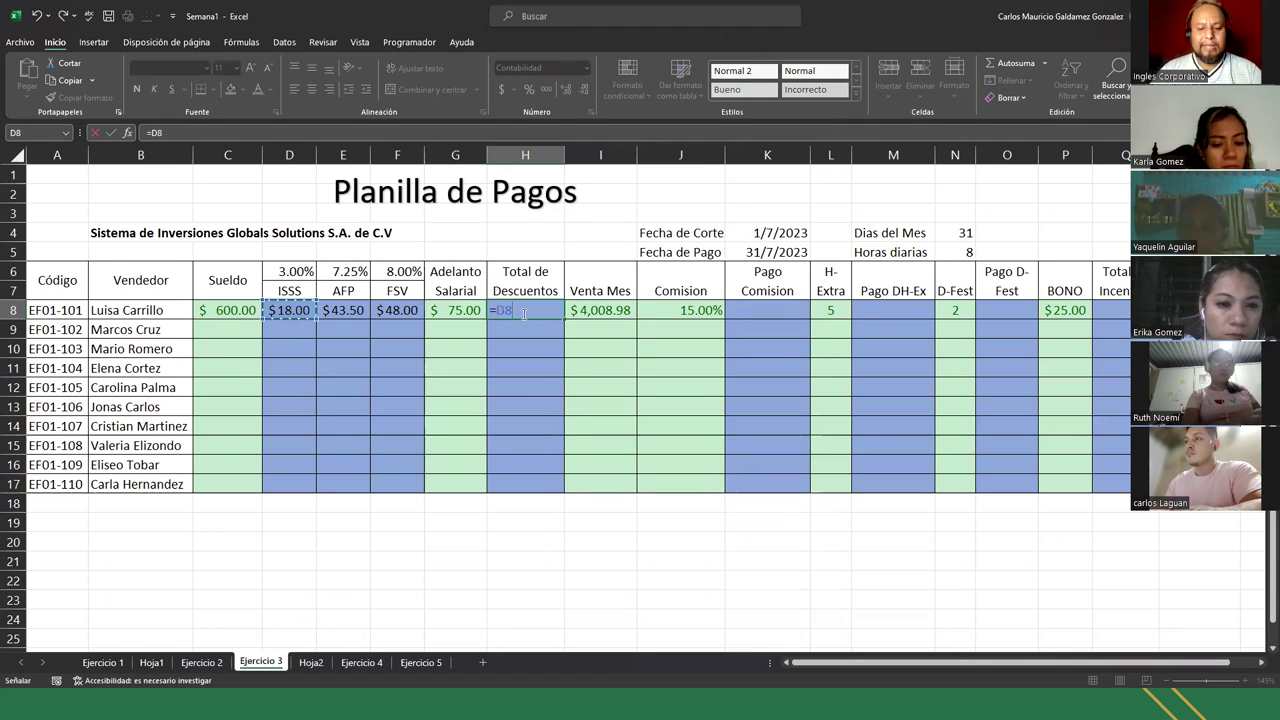
text(+)
key(Left)
key(Left)
key(Left)
text(+)
key(Left)
key(Left)
text(+)
key(Left)
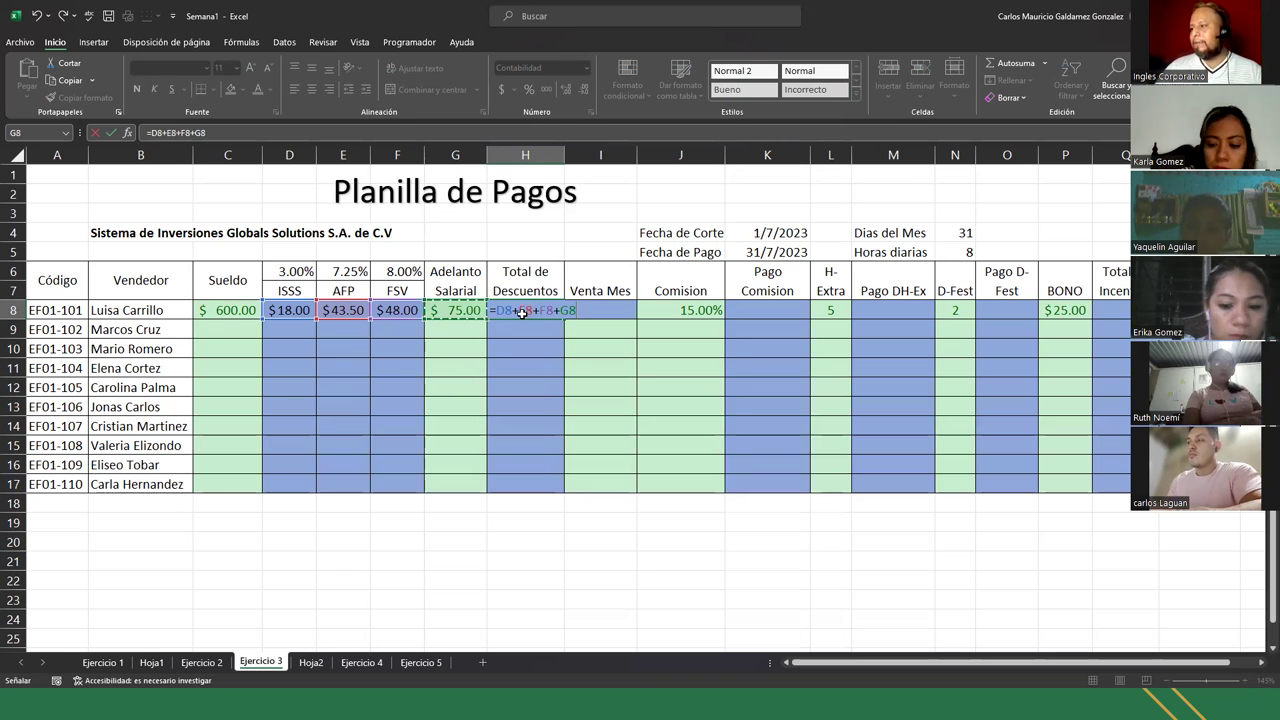
key(Return)
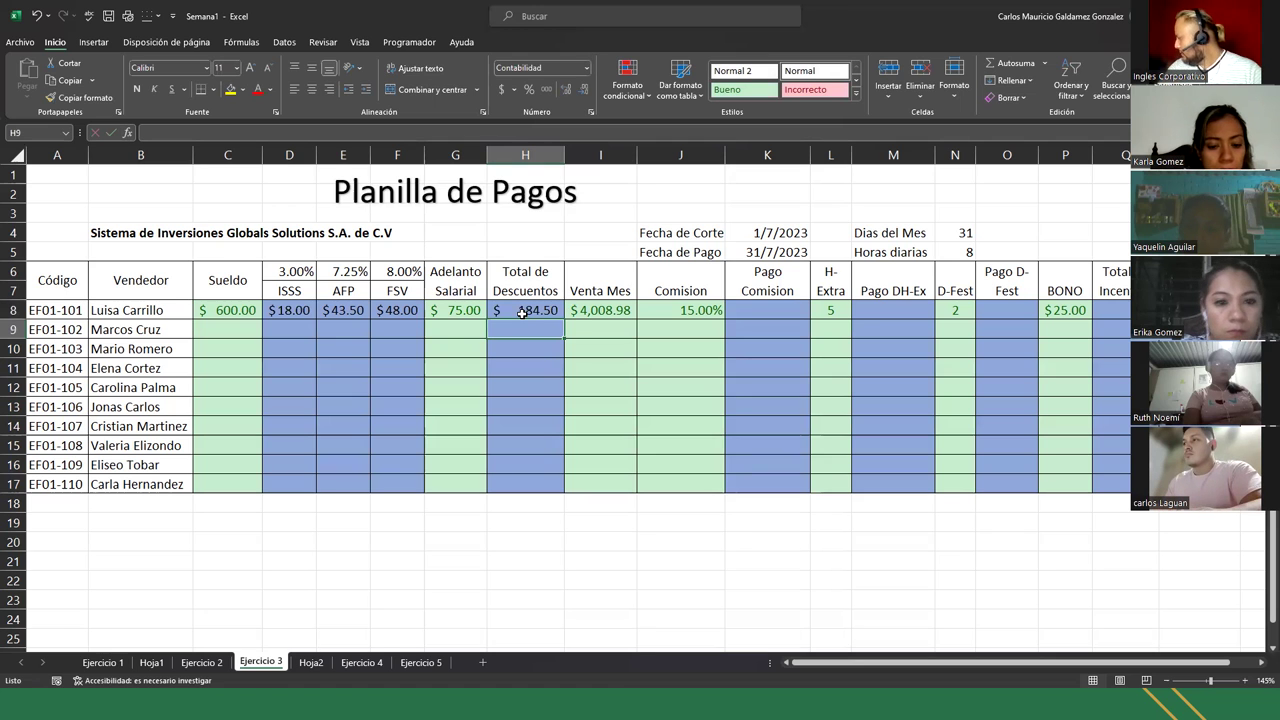
click(515, 311)
drag(283, 318, 456, 313)
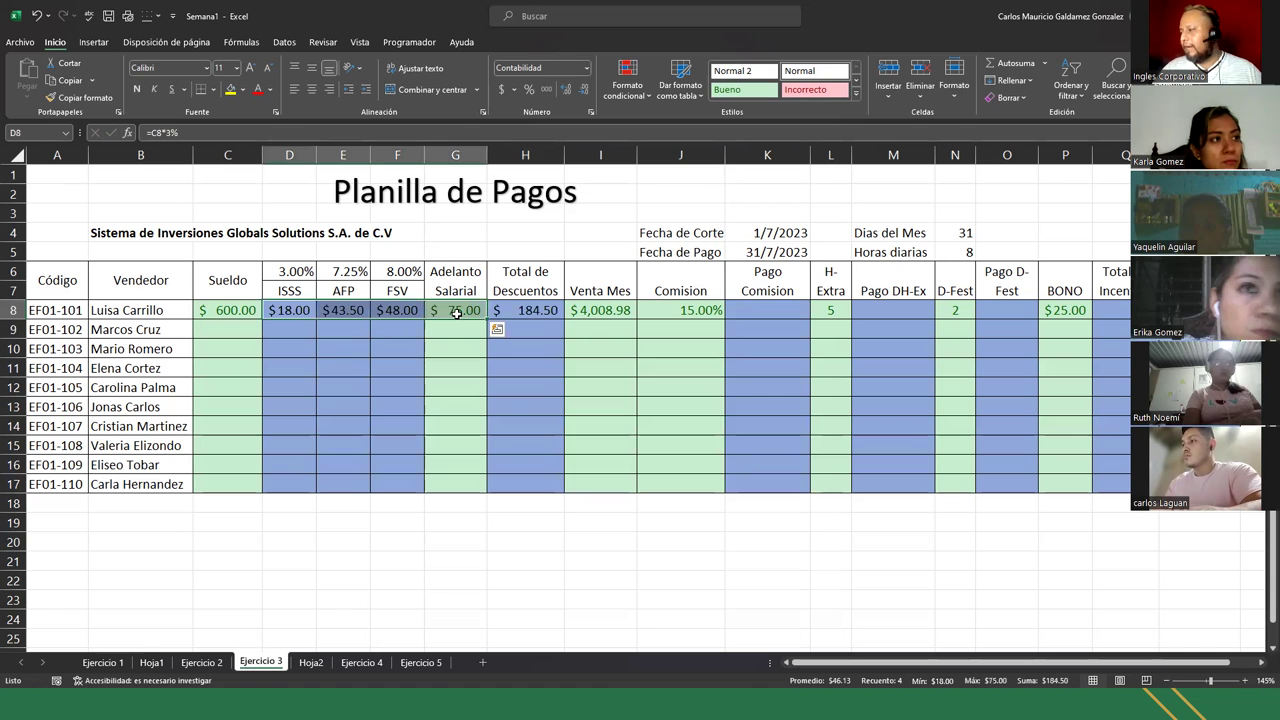
click(527, 311)
- Calculate the first vendor's Pago Comision in K8 by multiplying Venta Mes by Comision with the formula =I8*J8
click(132, 310)
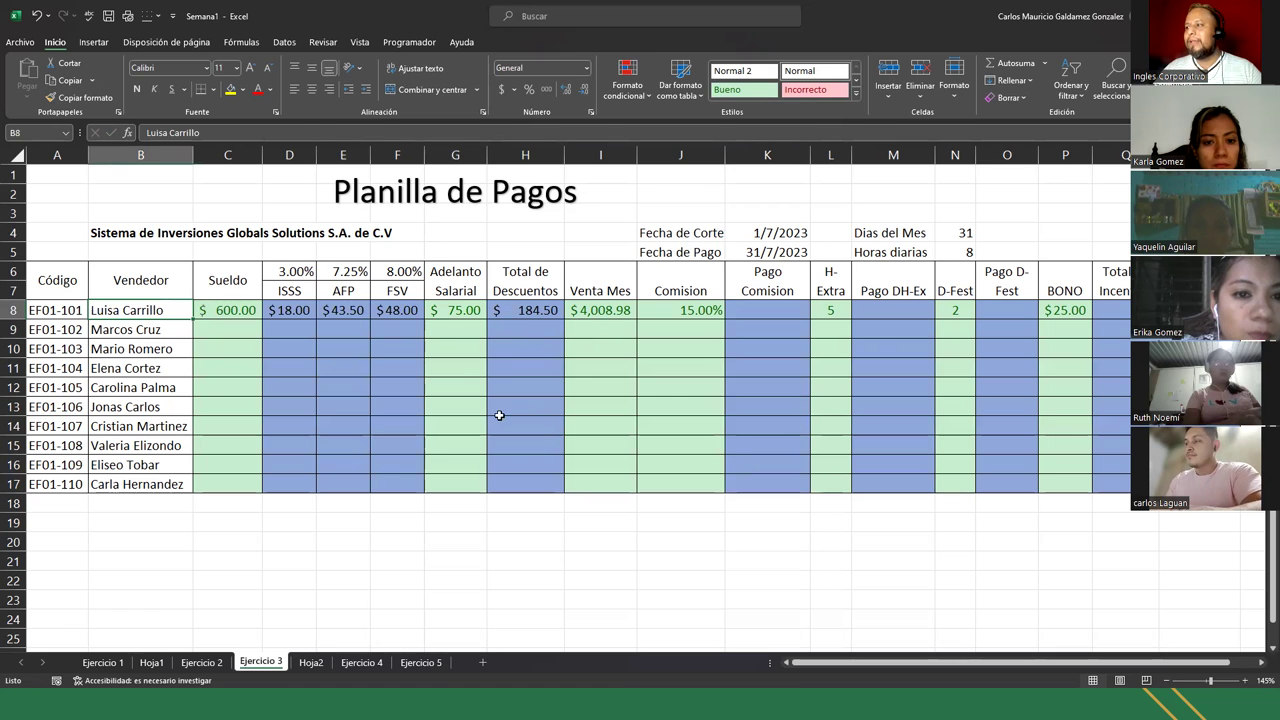
click(598, 312)
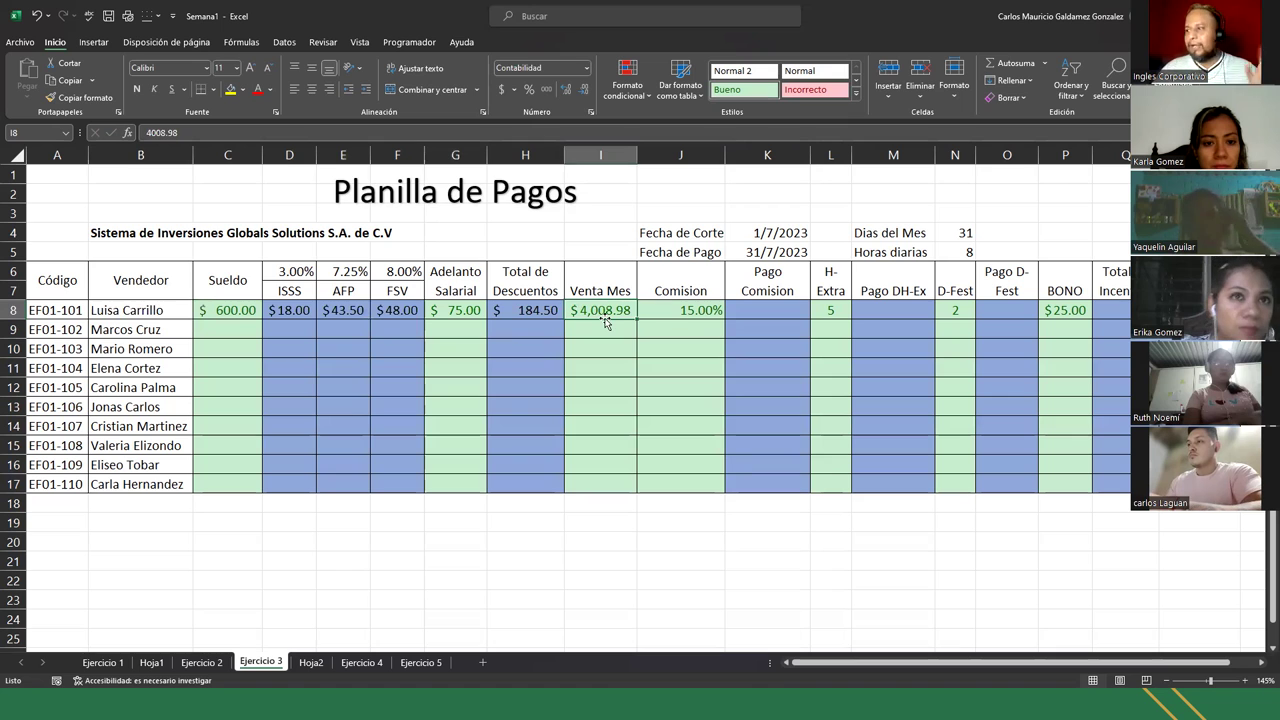
click(662, 311)
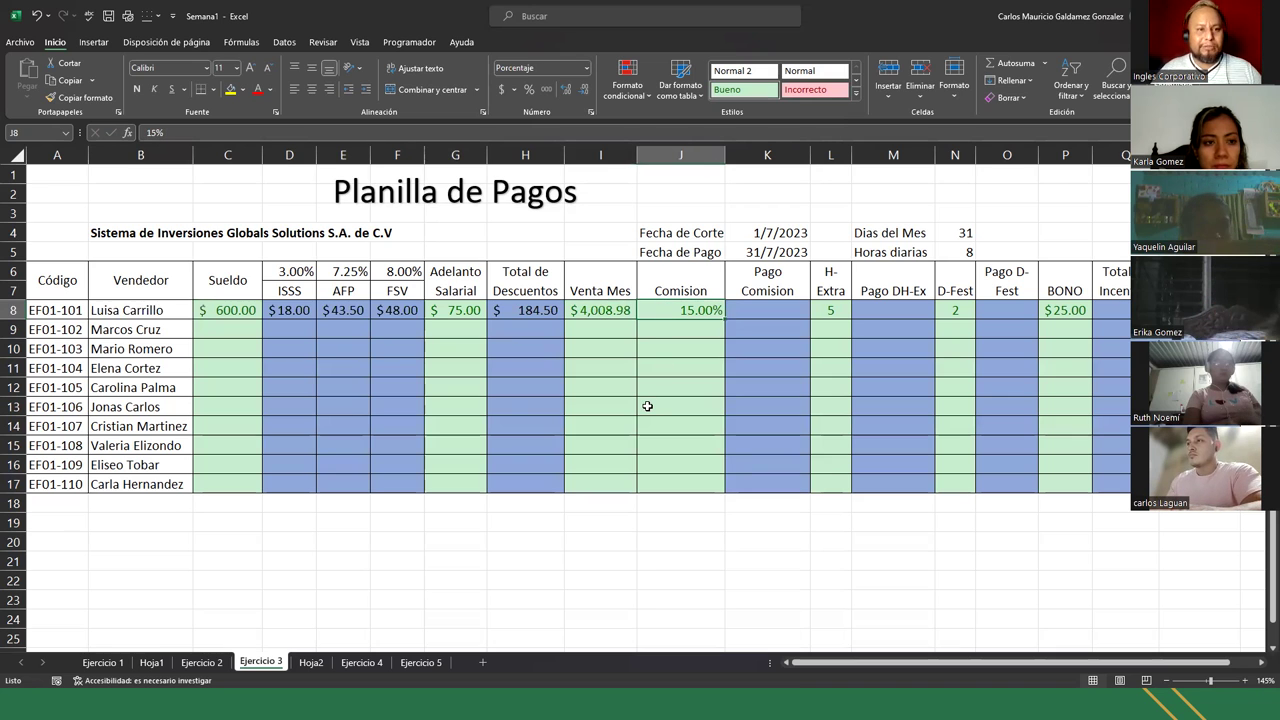
click(758, 316)
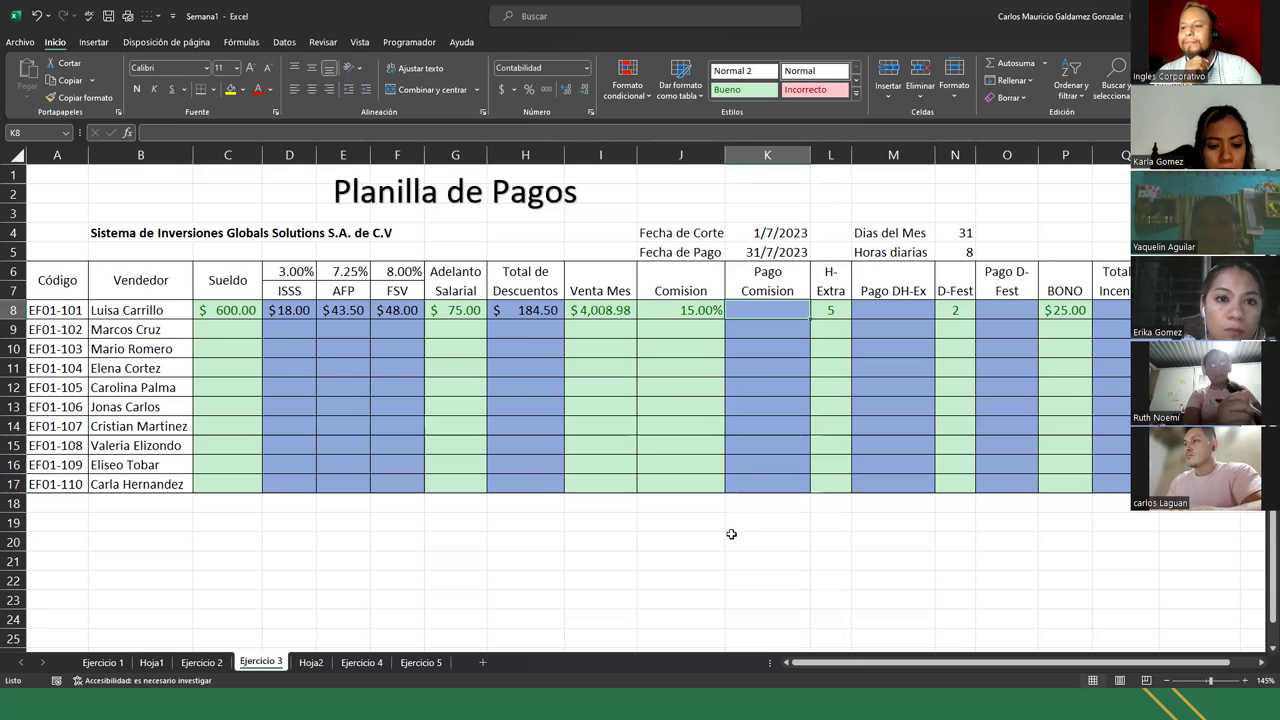
text(=)
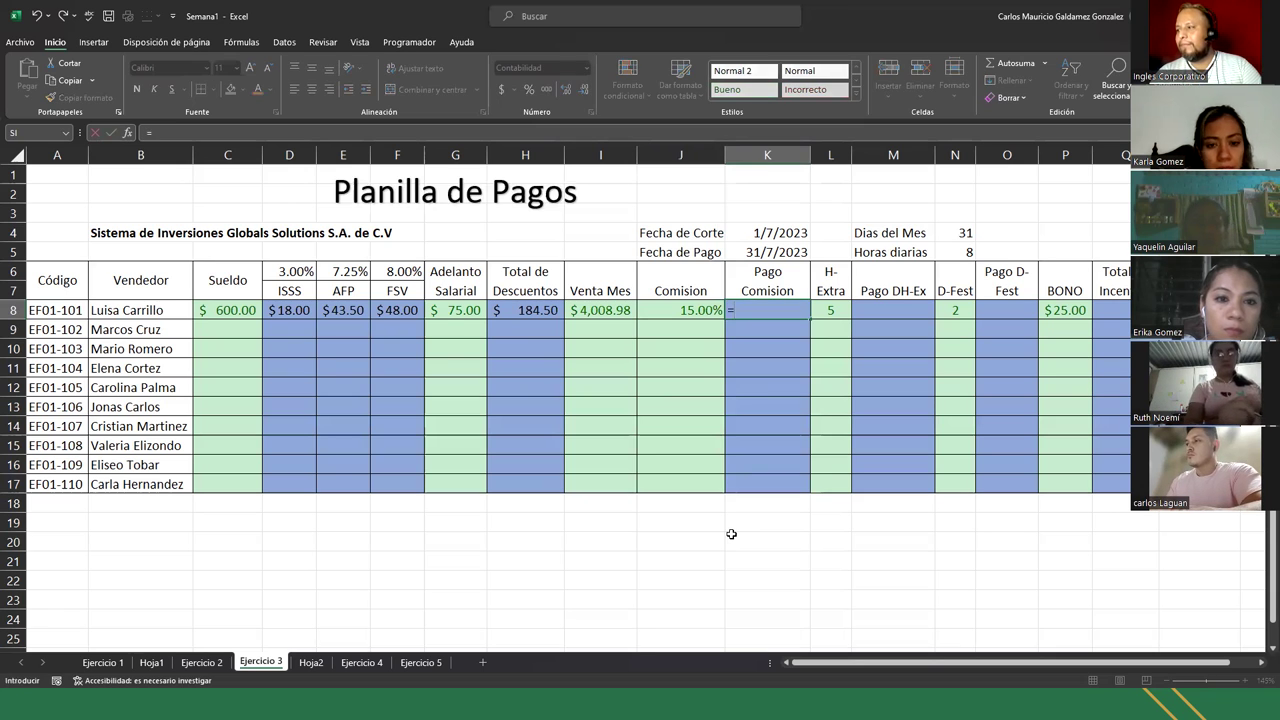
key(Left)
key(Left)
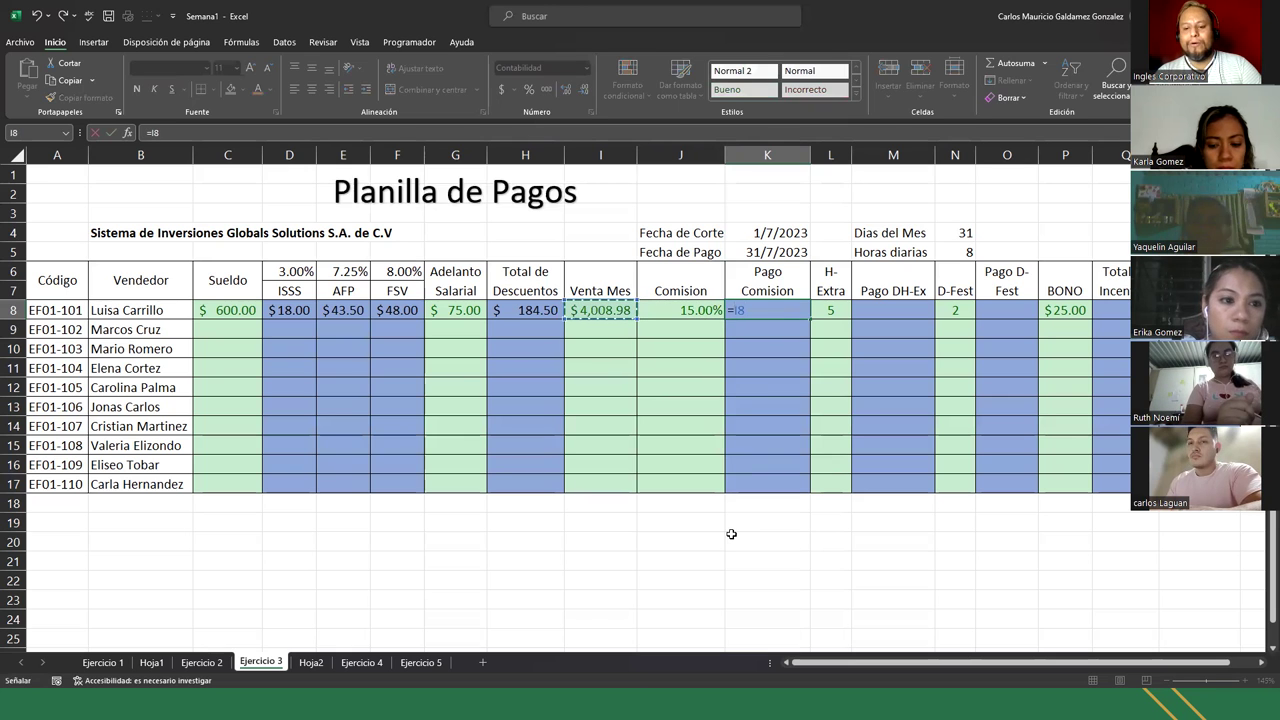
text(*)
key(Left)
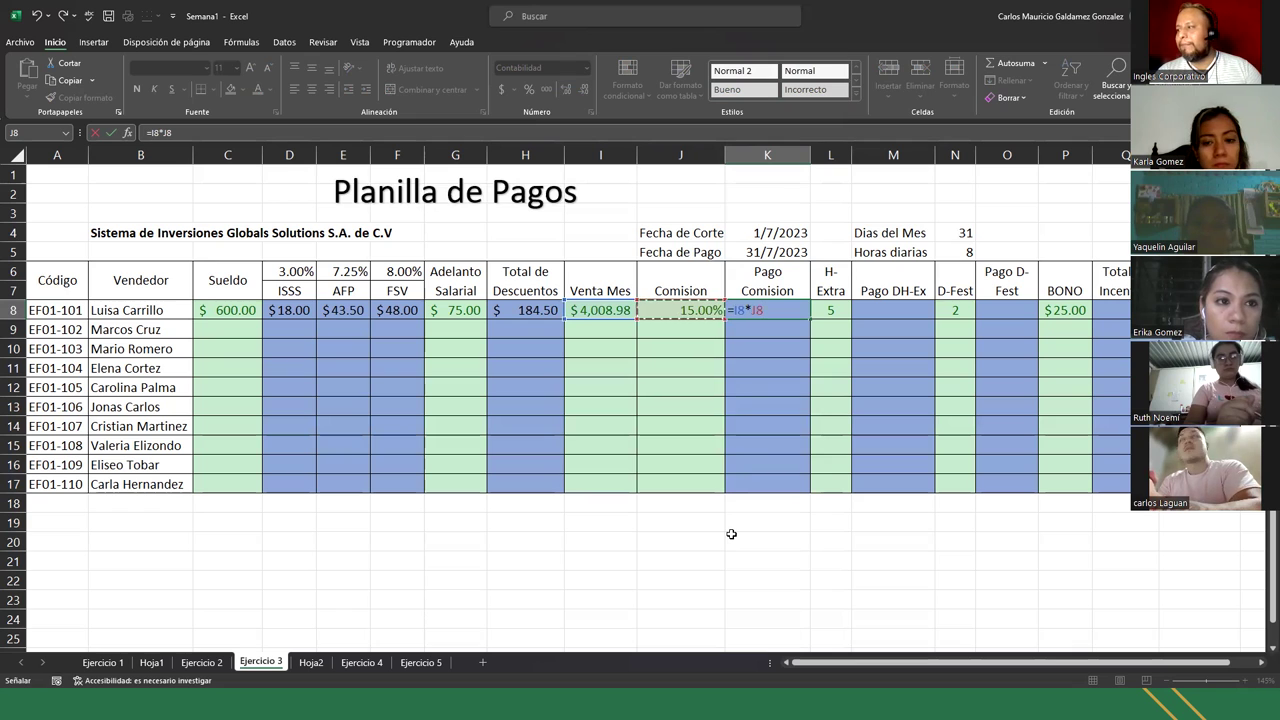
key(ctrl+Return)
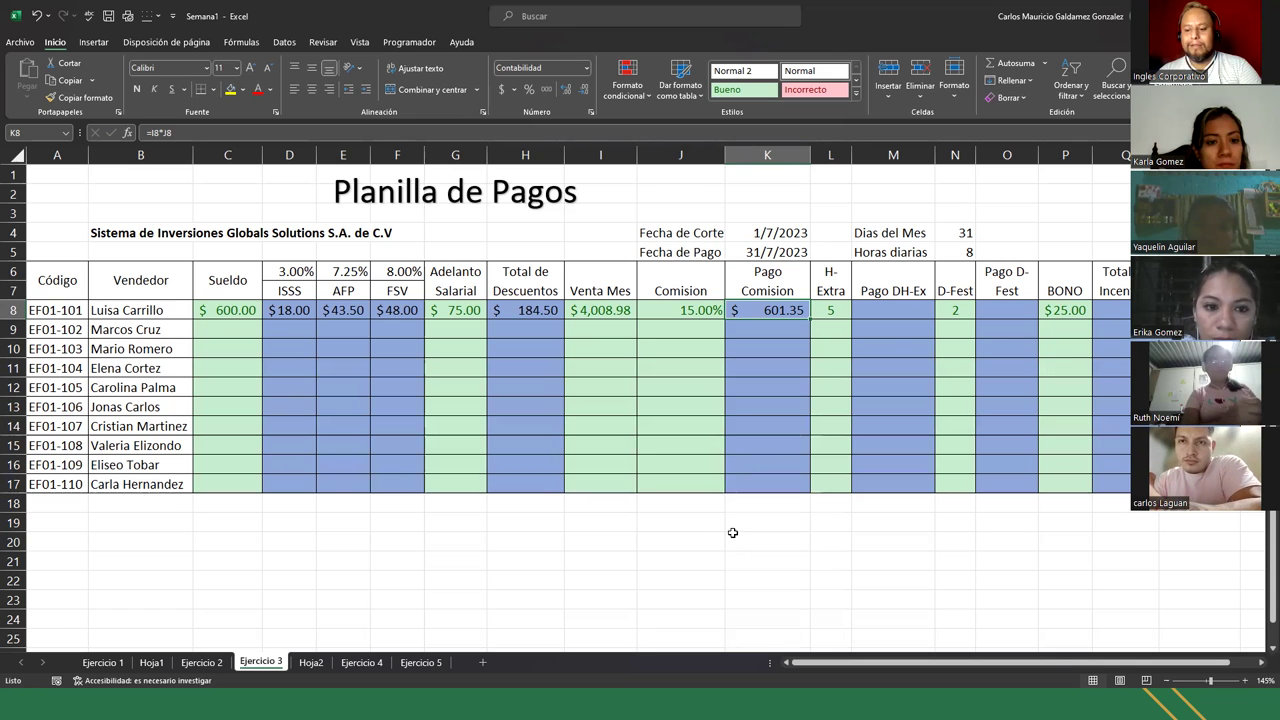
- Begin the first vendor's Pago DH-Ex formula in M8 with the hourly rate, entering =((C8/31)/8)
key(Right)
key(Right)
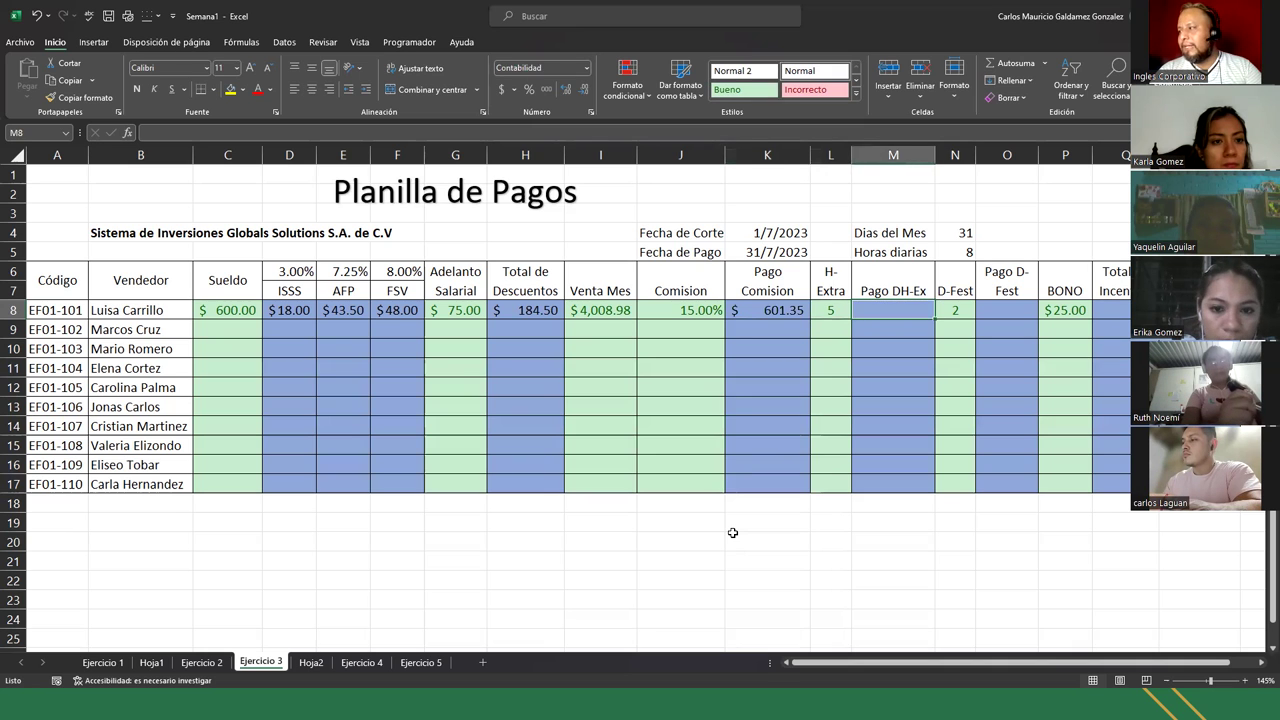
key(Right)
key(Left)
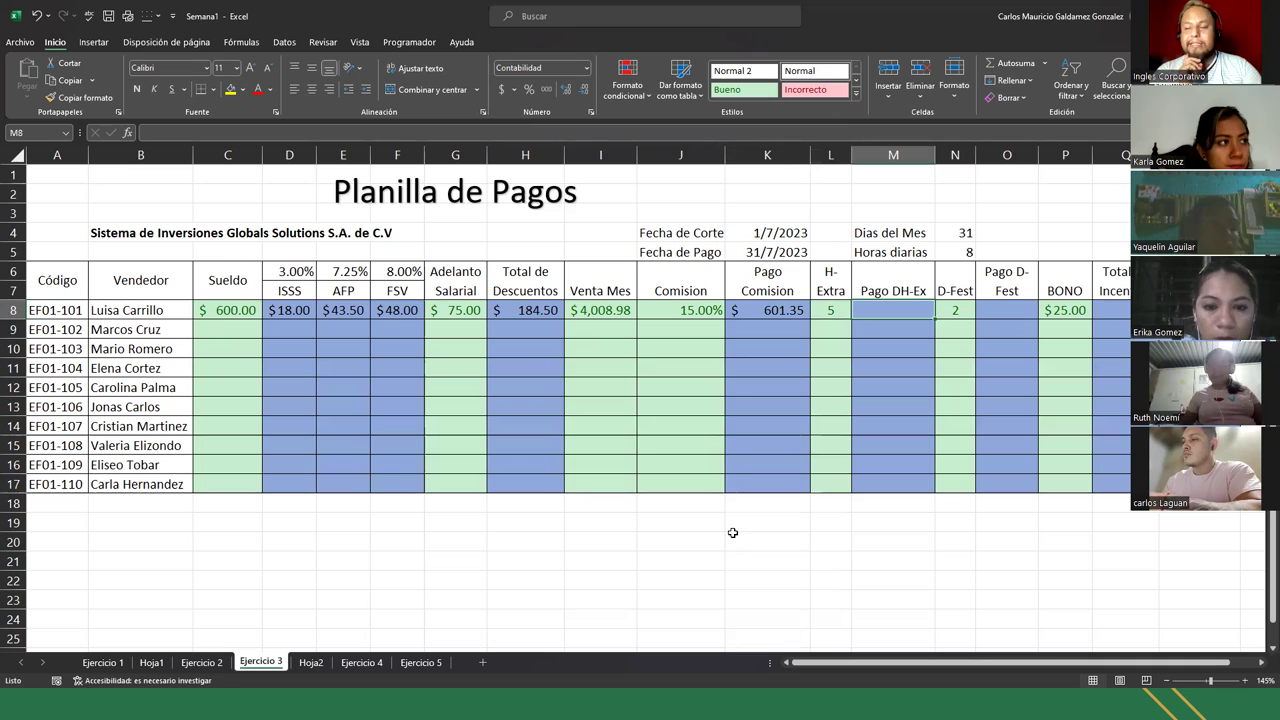
text(=(()
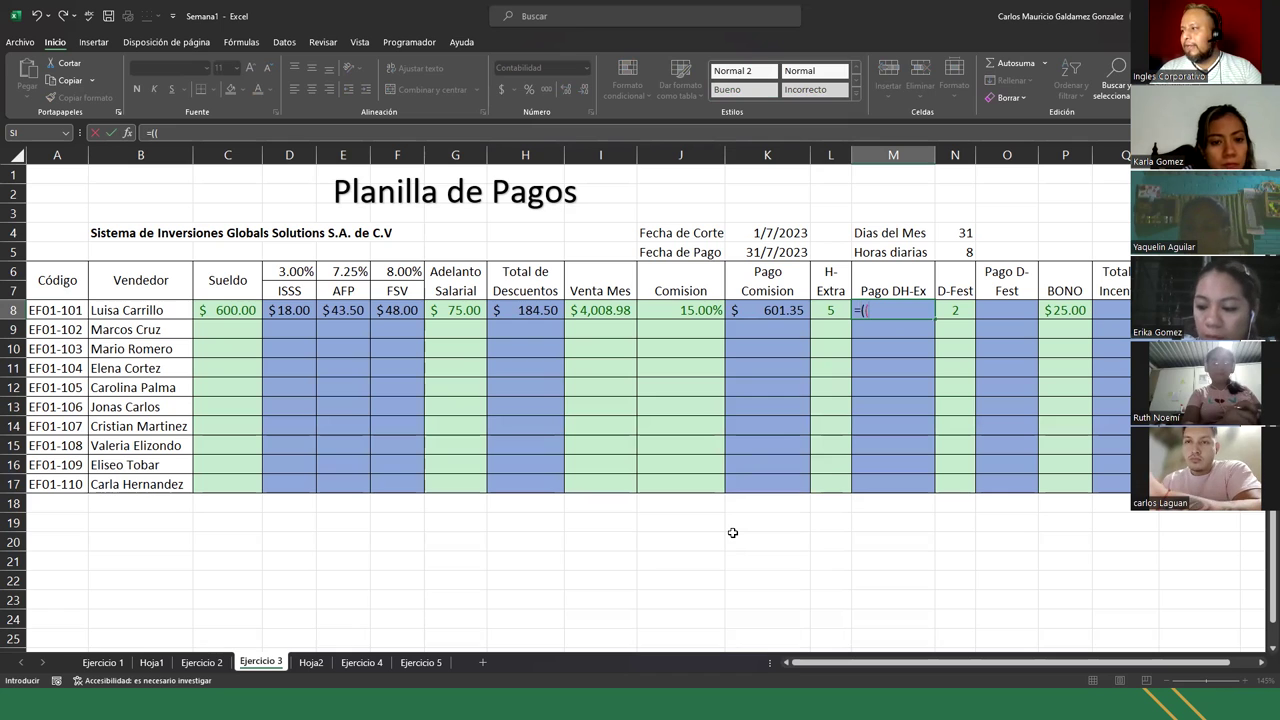
key(Left)
key(Left)
key(Left)
key(Left)
key(Left)
key(Left)
key(Left)
key(Left)
key(Left)
key(Left)
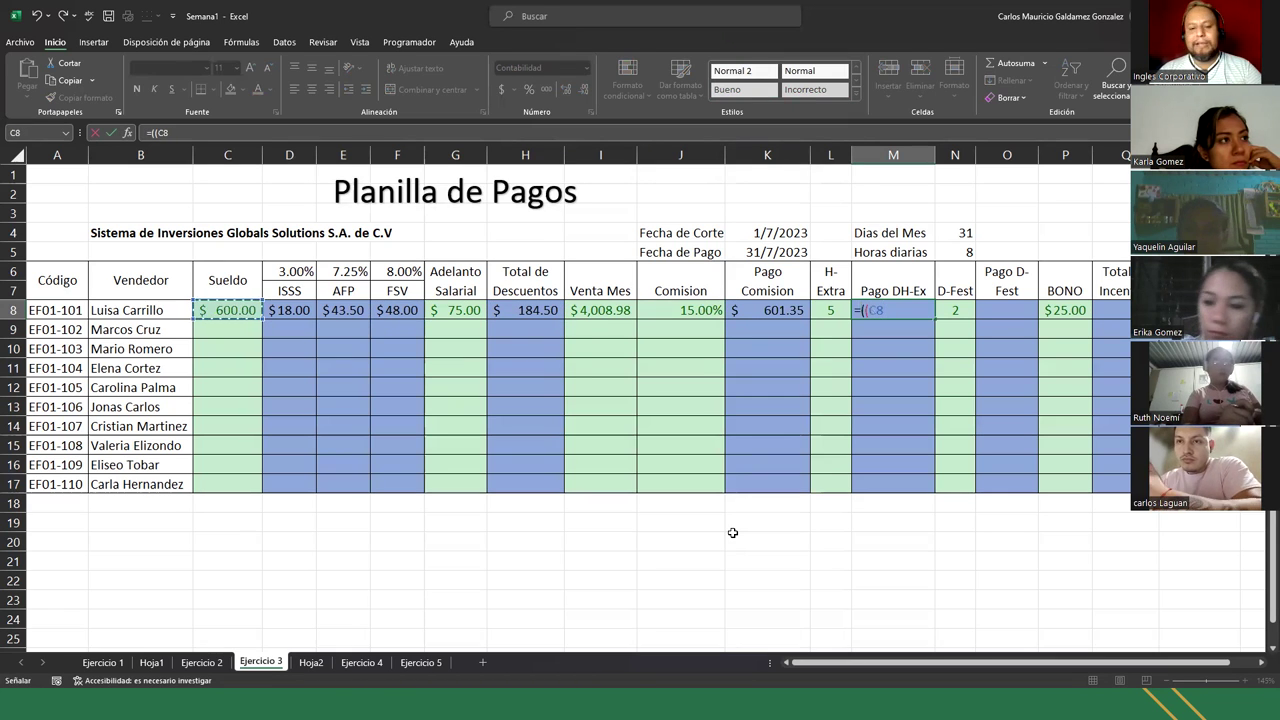
text(/)
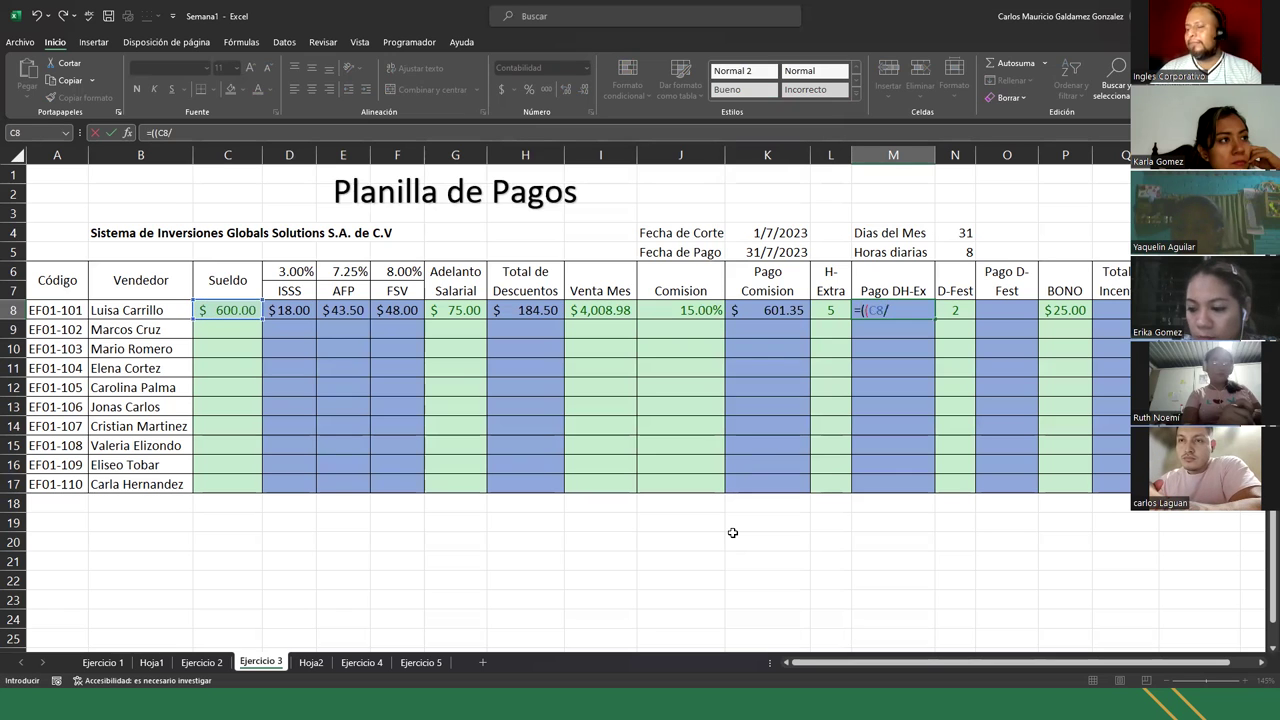
text(31)
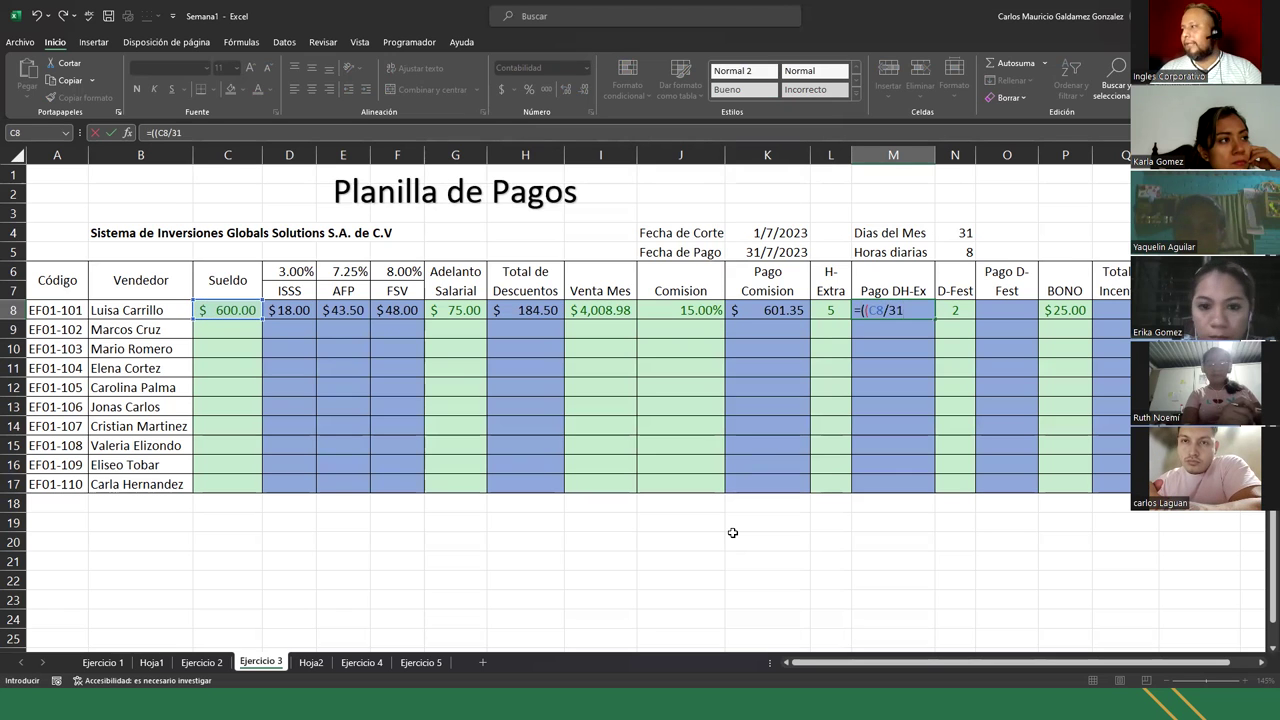
text())
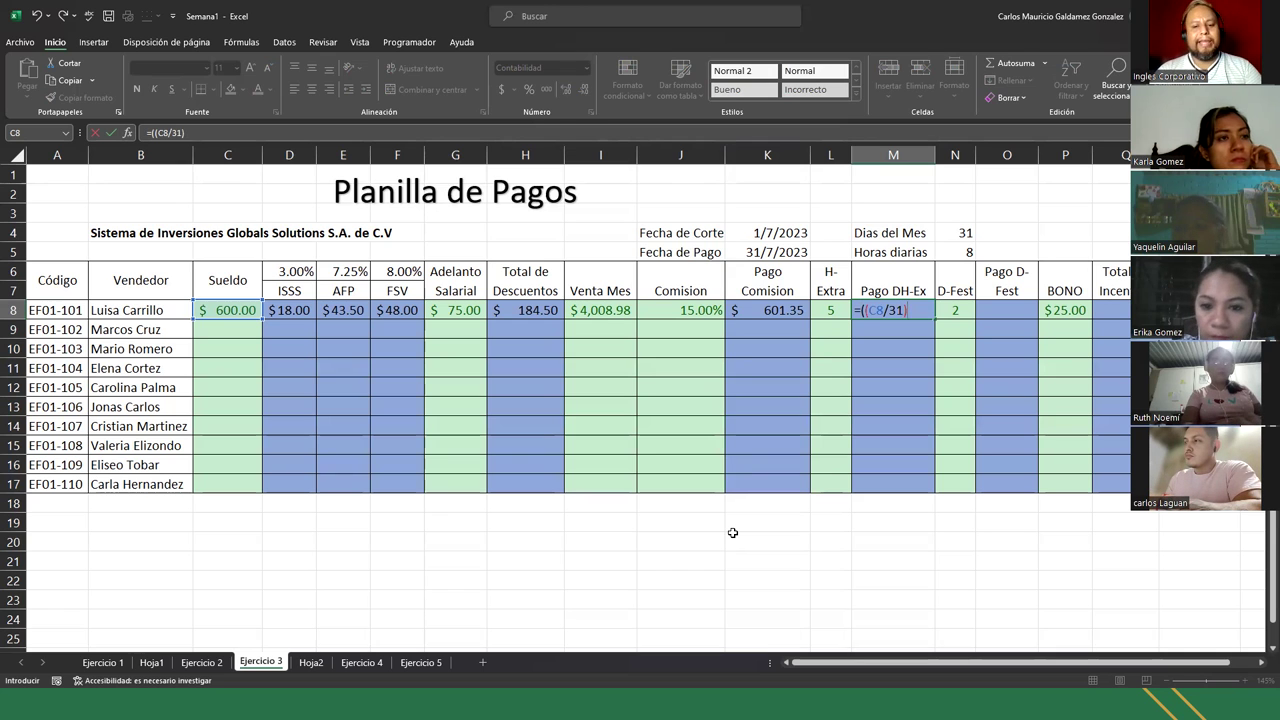
text(/8)
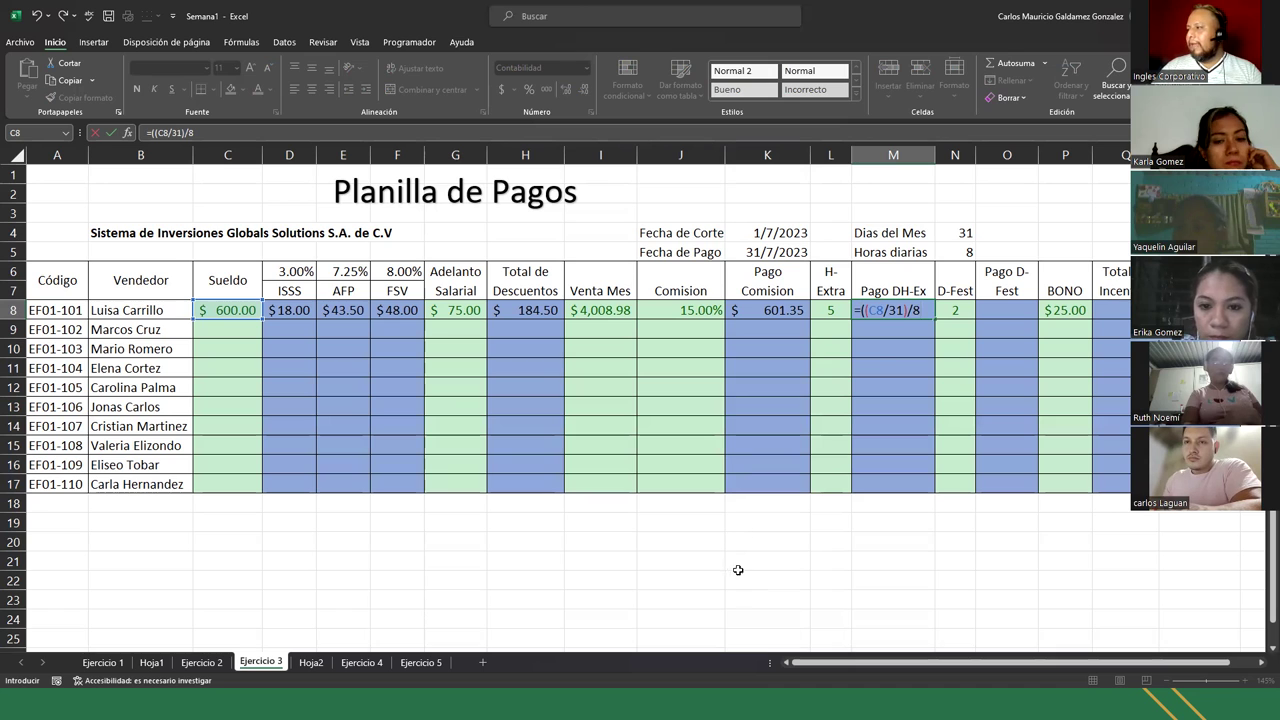
text())
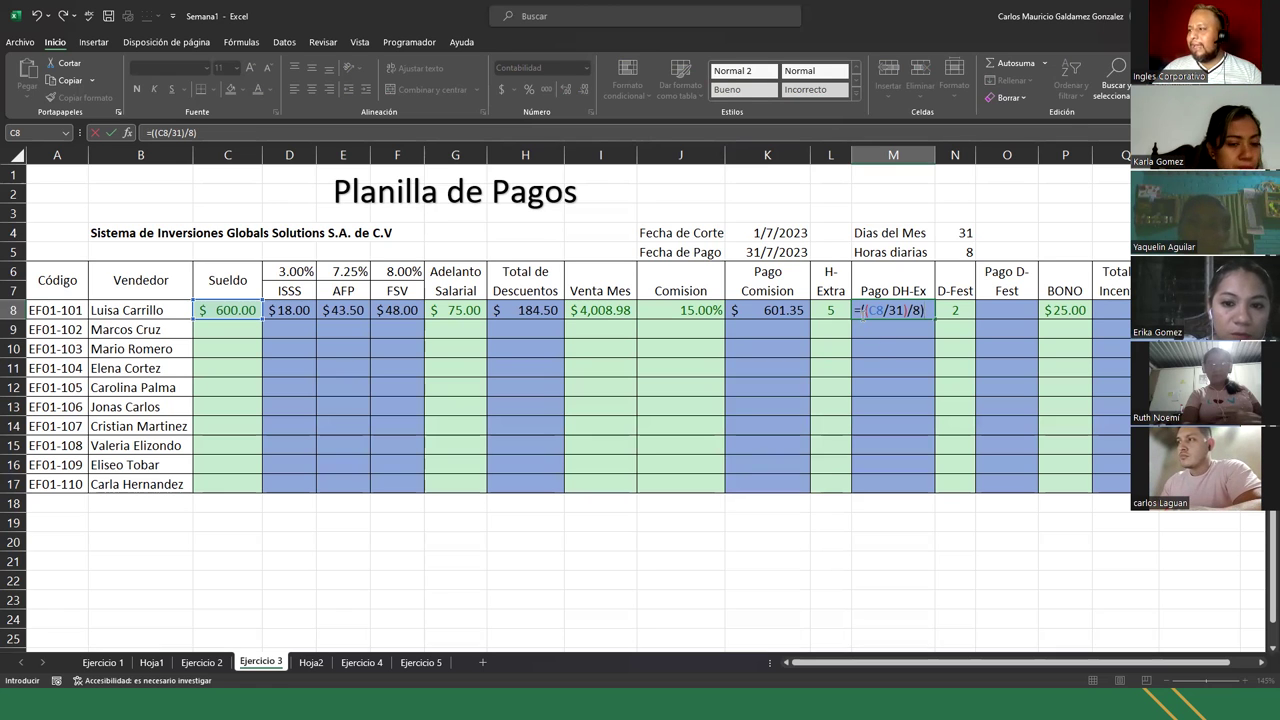
- Complete the Pago DH-Ex formula in M8 by multiplying the hourly rate by H-Extra and 2.5, giving =((C8/31)/8)*L8*2.5
drag(863, 310, 903, 374)
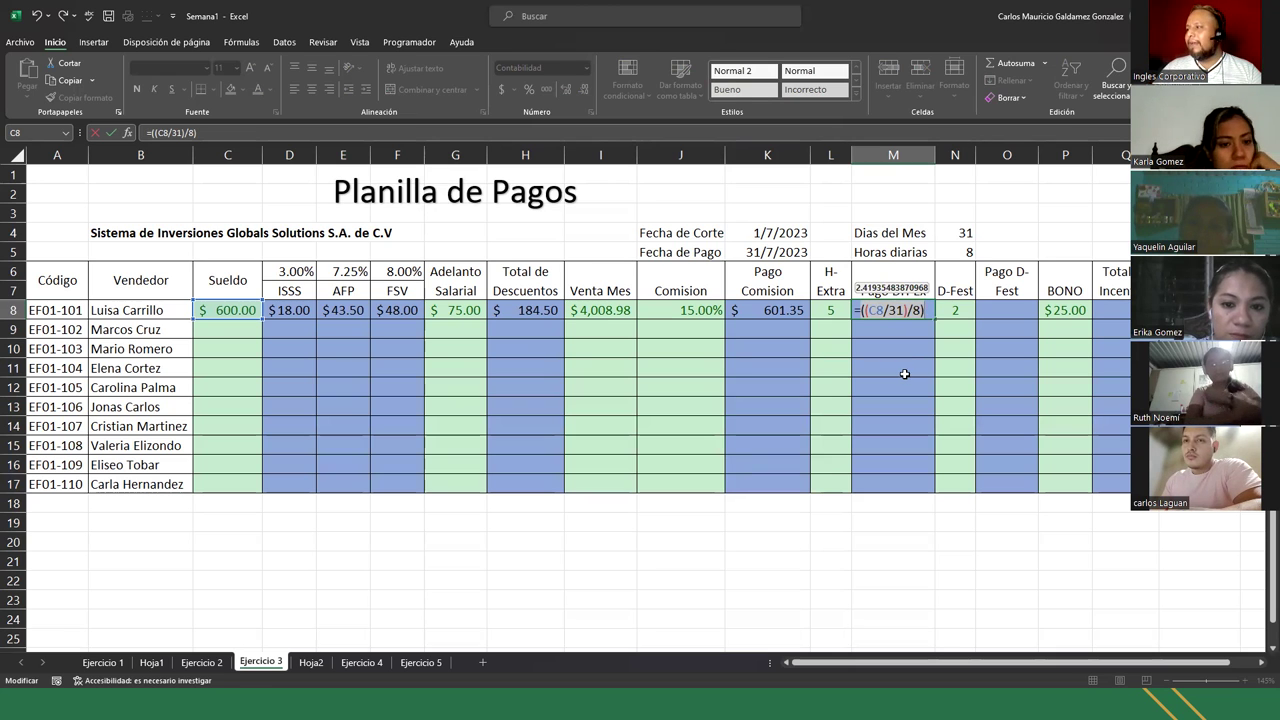
click(864, 310)
drag(864, 310, 922, 310)
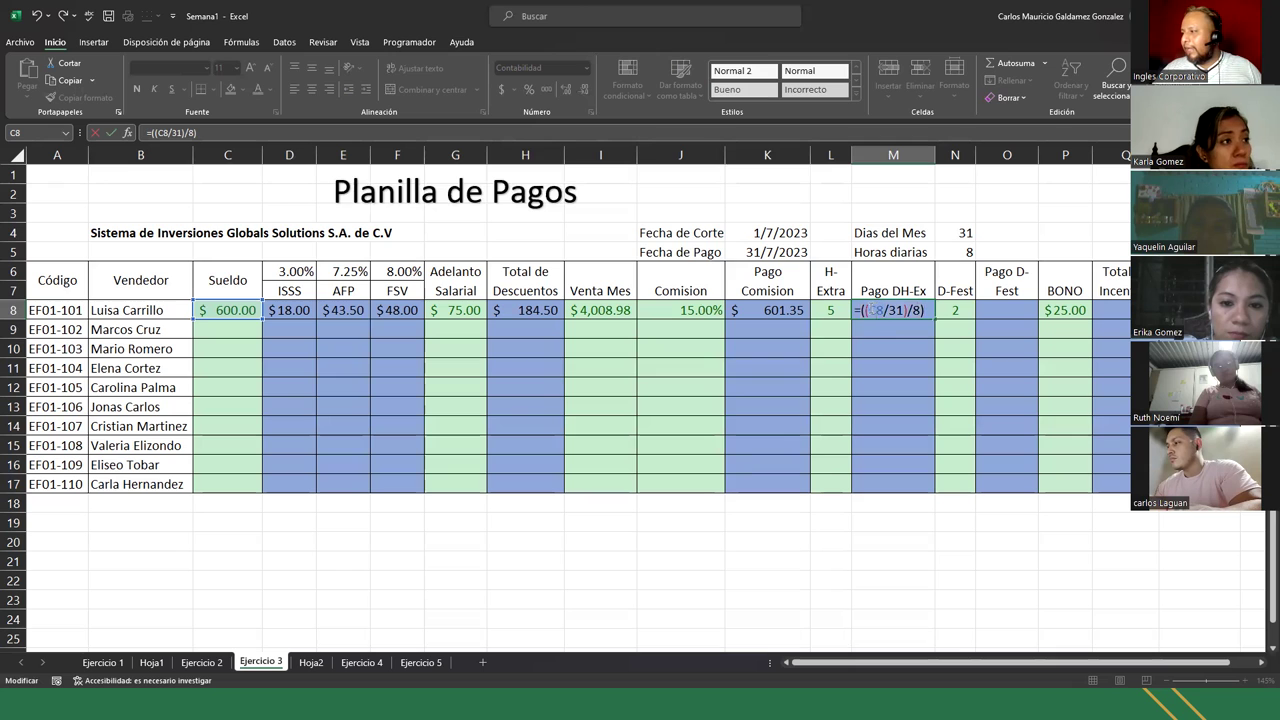
drag(860, 311, 905, 311)
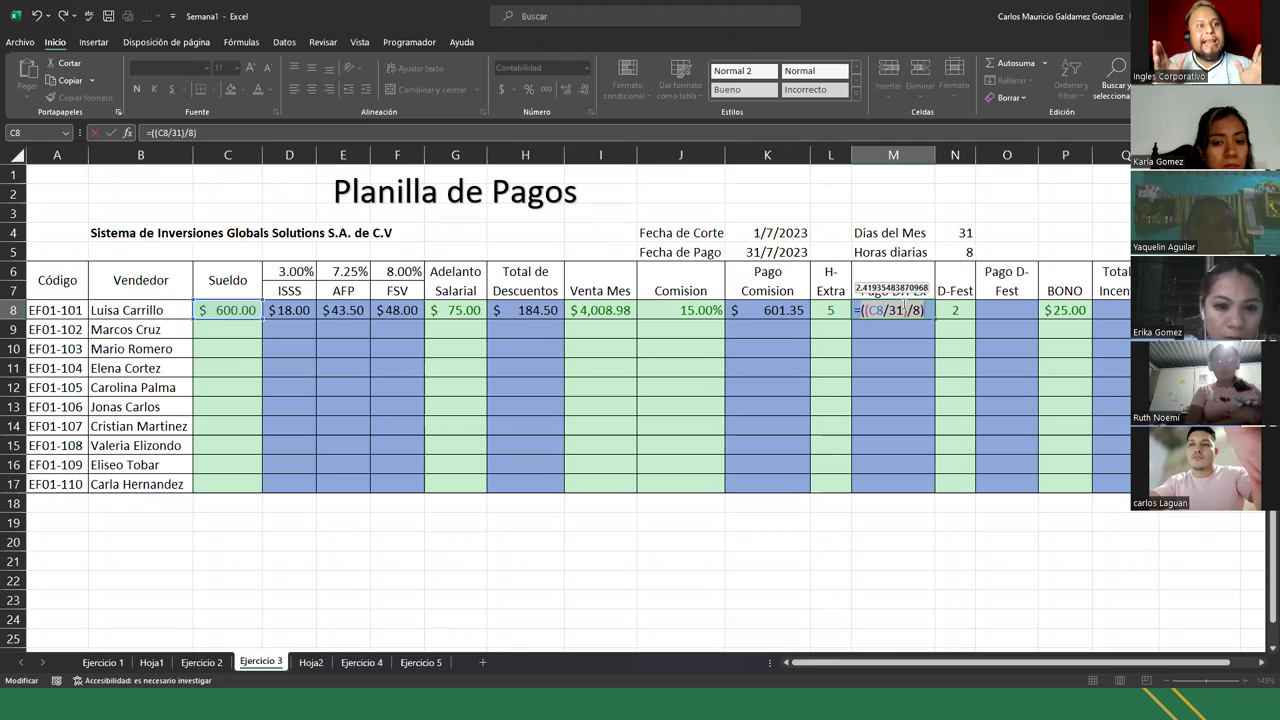
click(924, 313)
text(*)
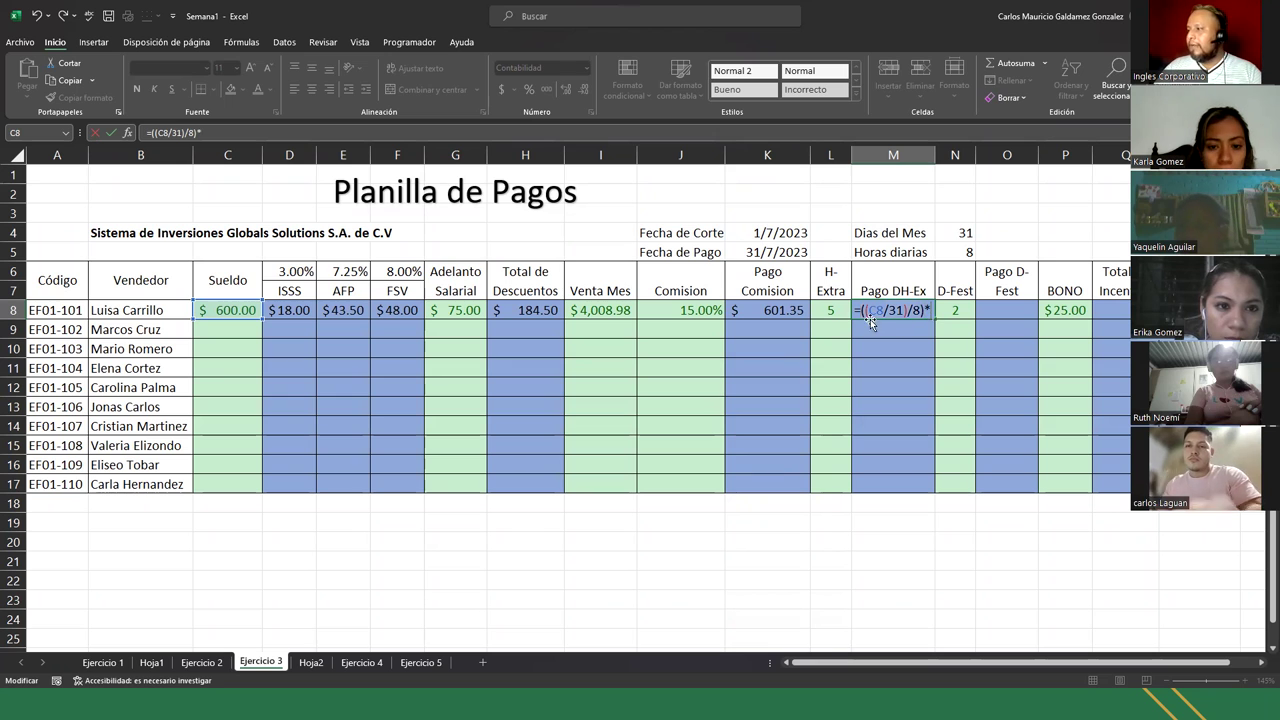
click(830, 310)
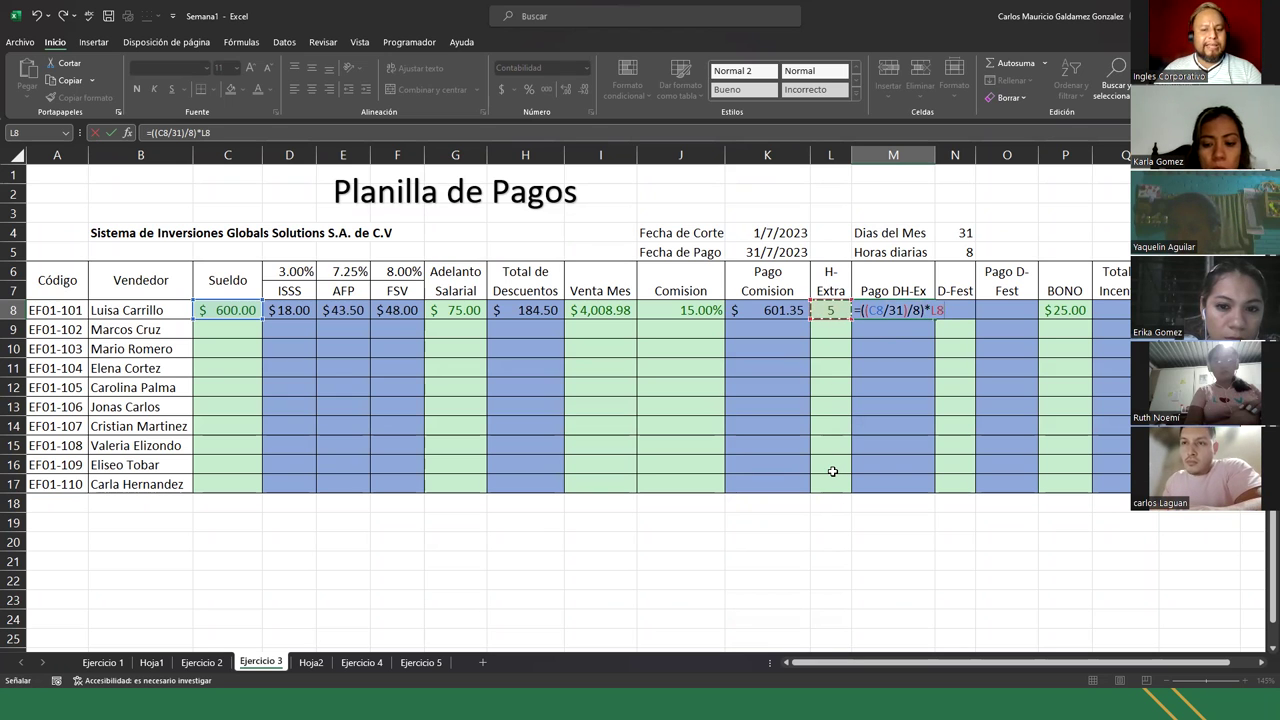
text(*2.5)
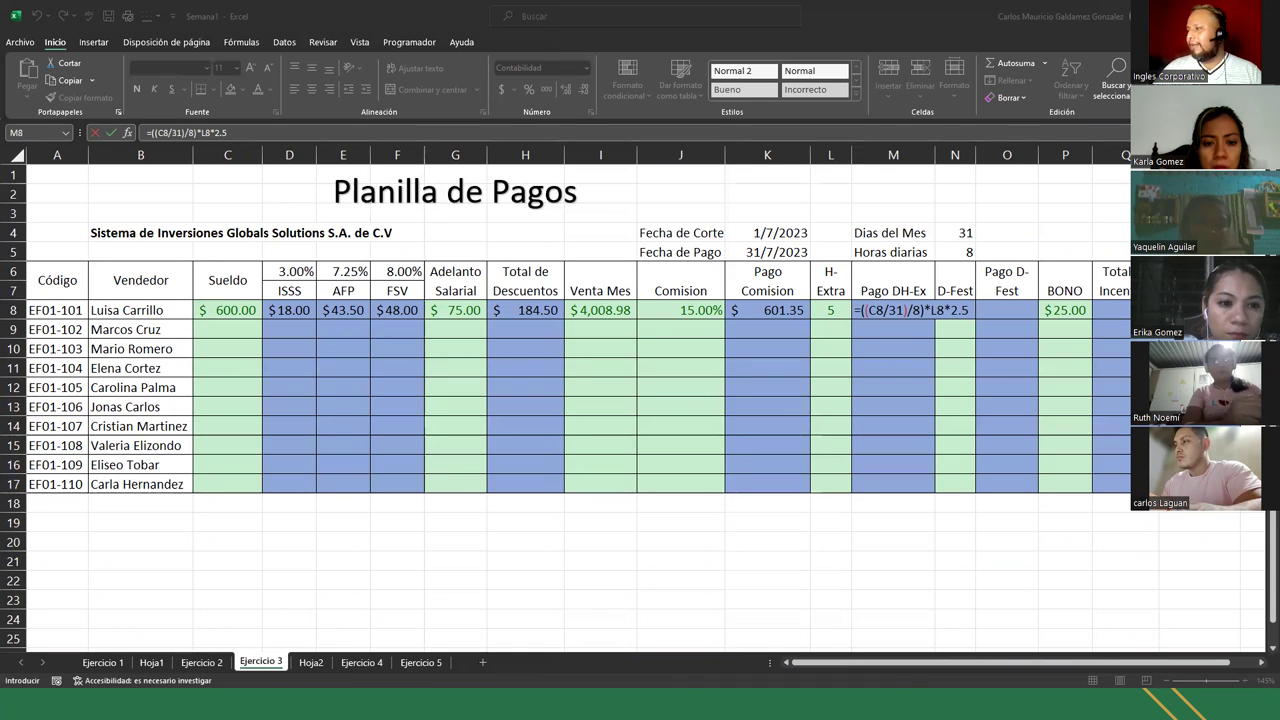
click(907, 311)
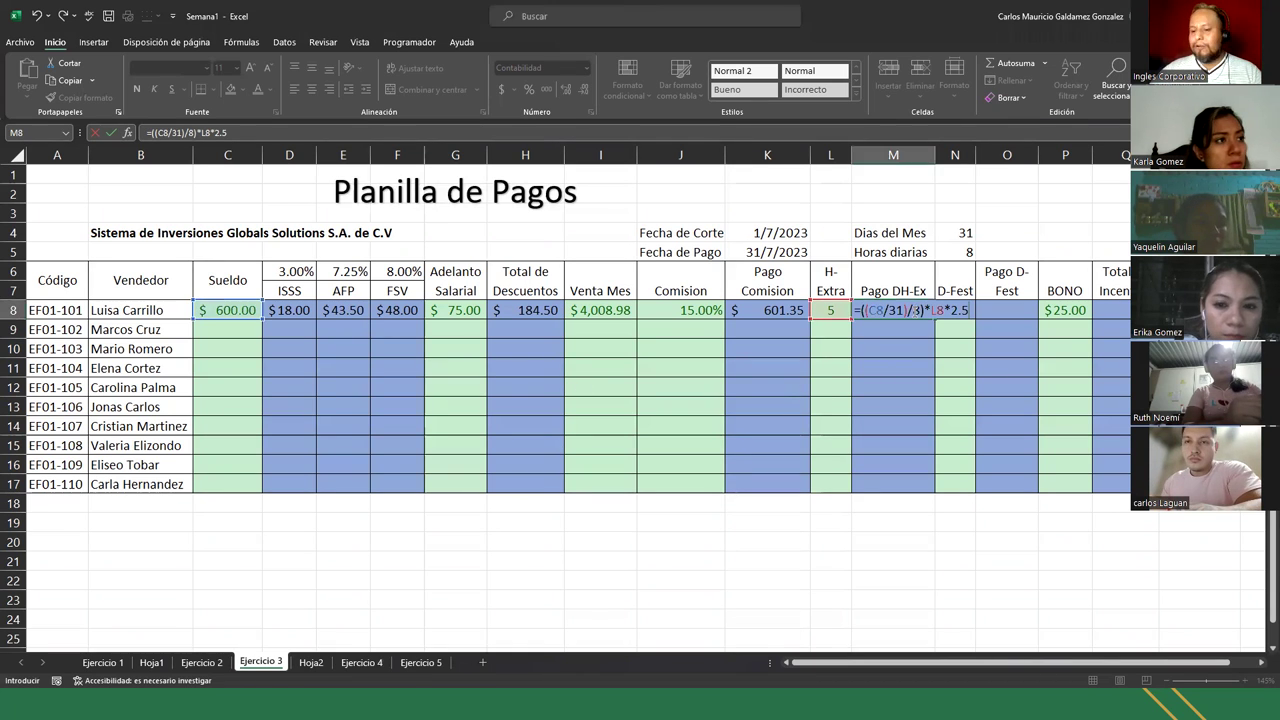
key(Return)
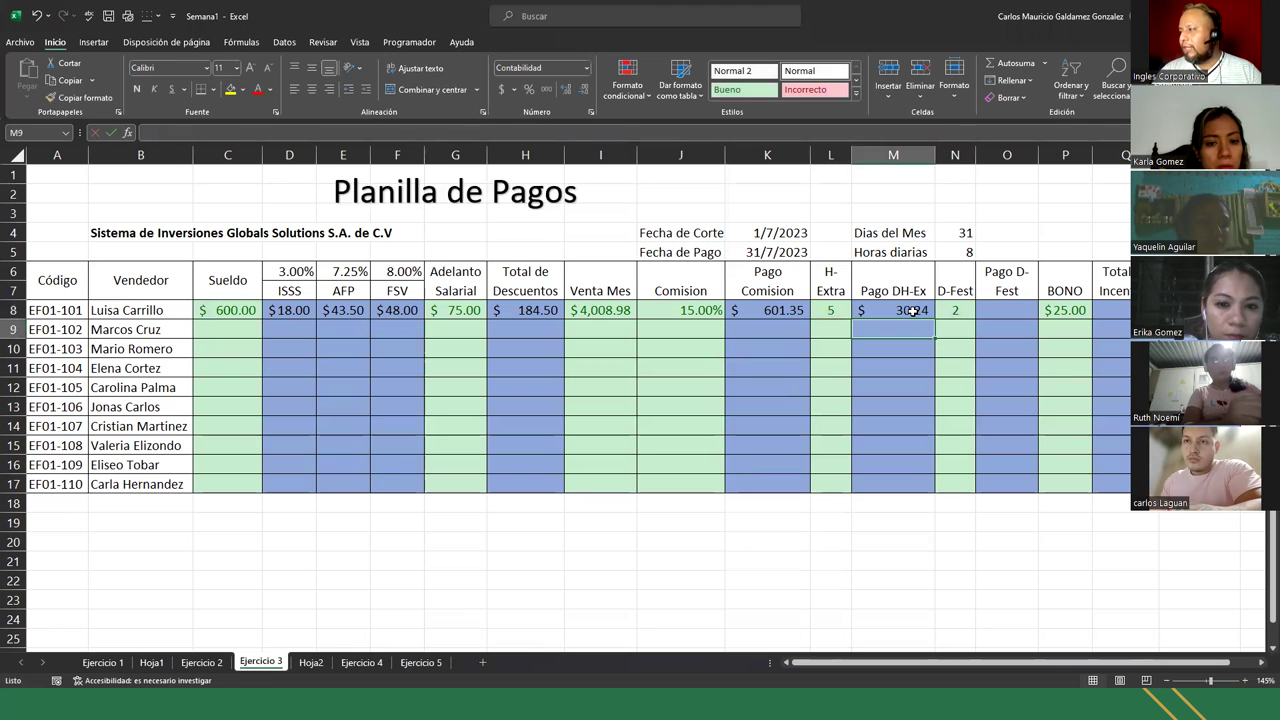
- Open the Pago DH-Ex formula in M8 and capture a screen snip of the payroll sheet down to row 8
click(895, 350)
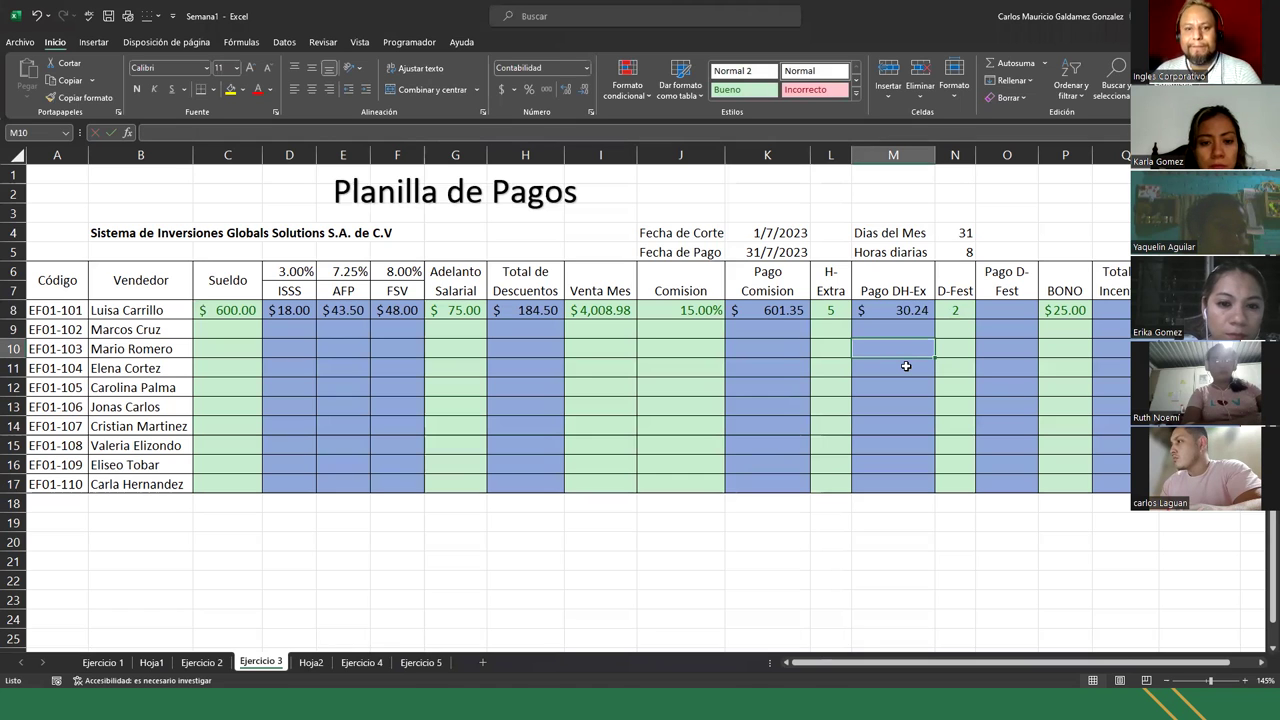
key(Up)
key(Up)
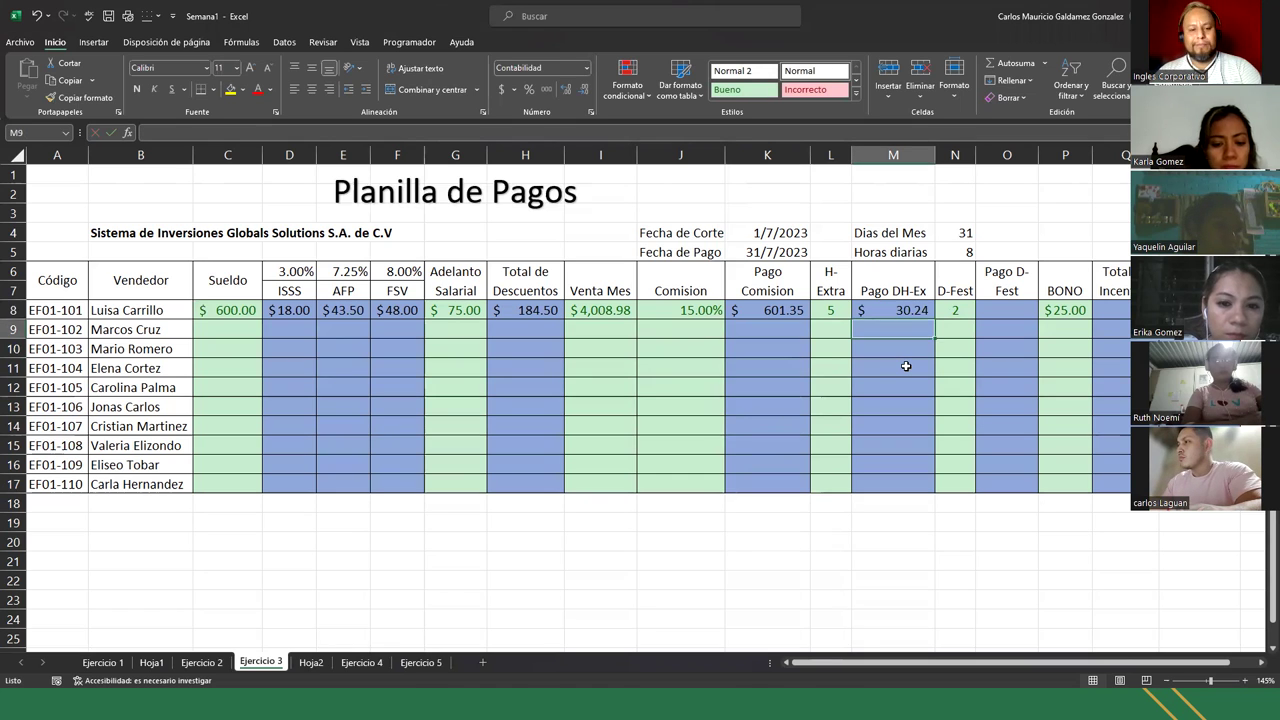
key(F2)
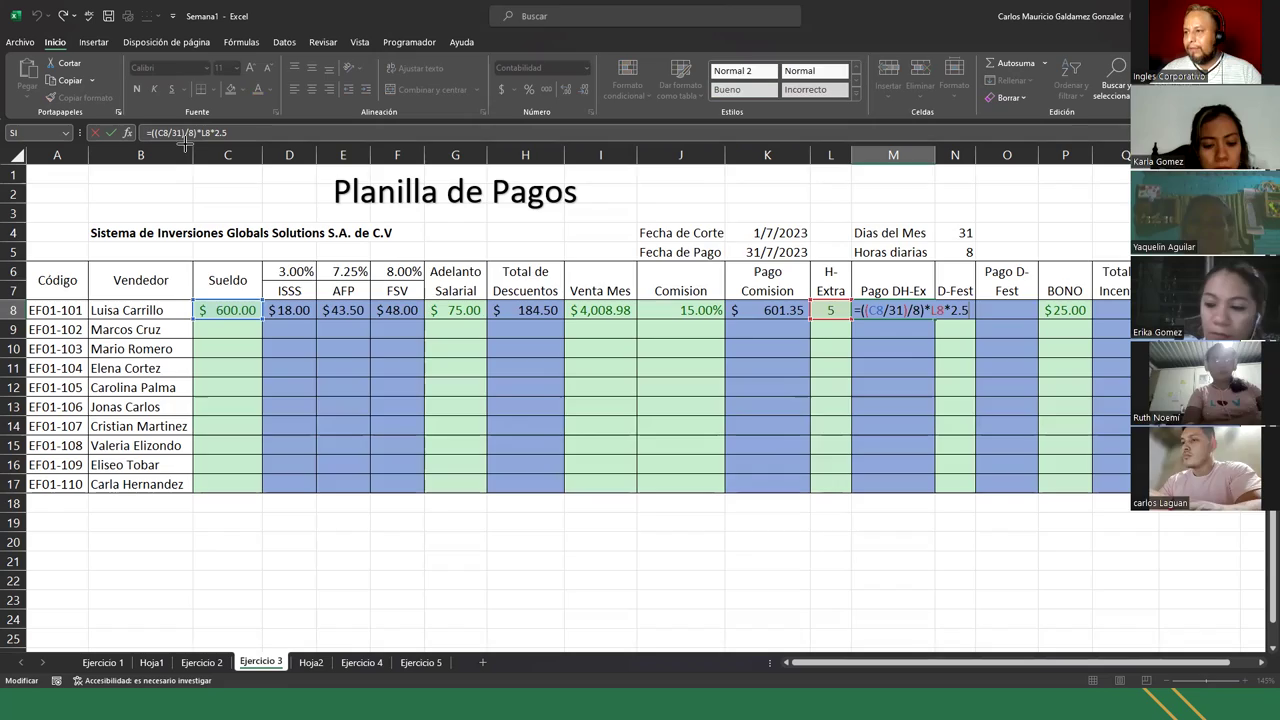
key(super+shift+s)
drag(186, 138, 985, 322)
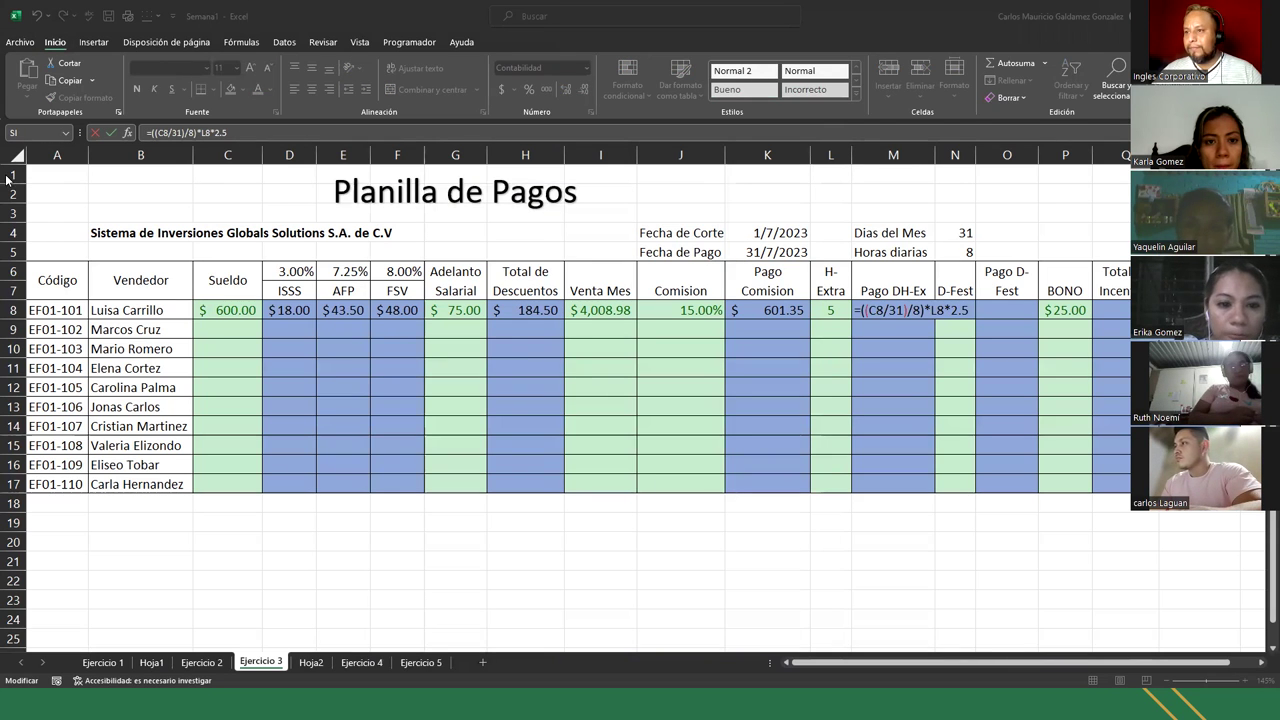
key(super+shift+s)
drag(2, 142, 980, 326)
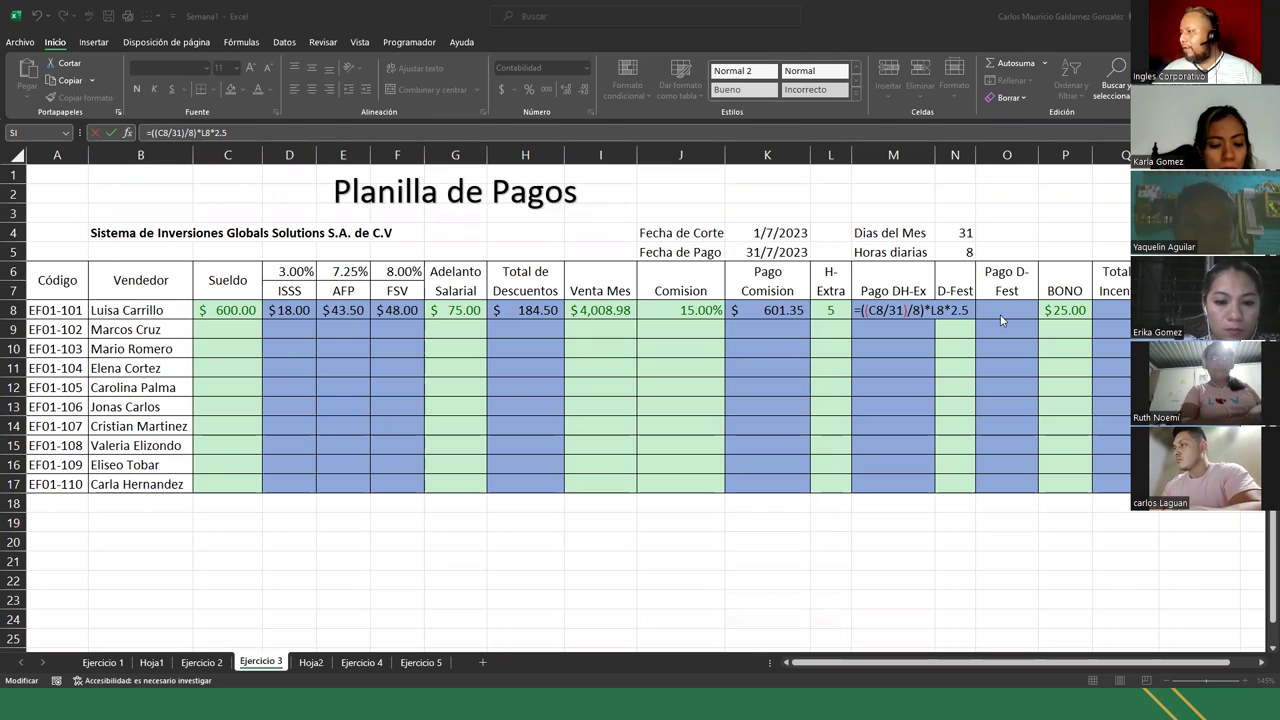
key(Tab)
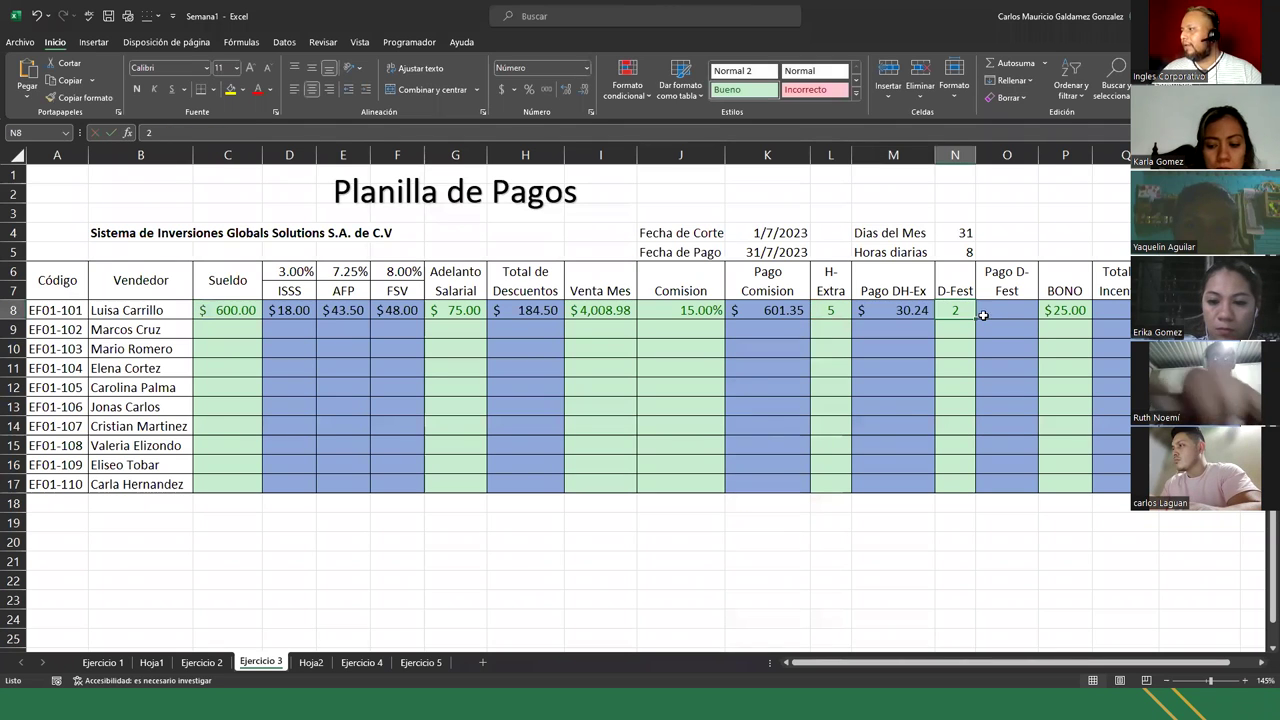
- Calculate the first vendor's Pago D-Fest in O8 from daily salary and holidays worked with the formula =(C8/31)*N8*2.5
click(993, 311)
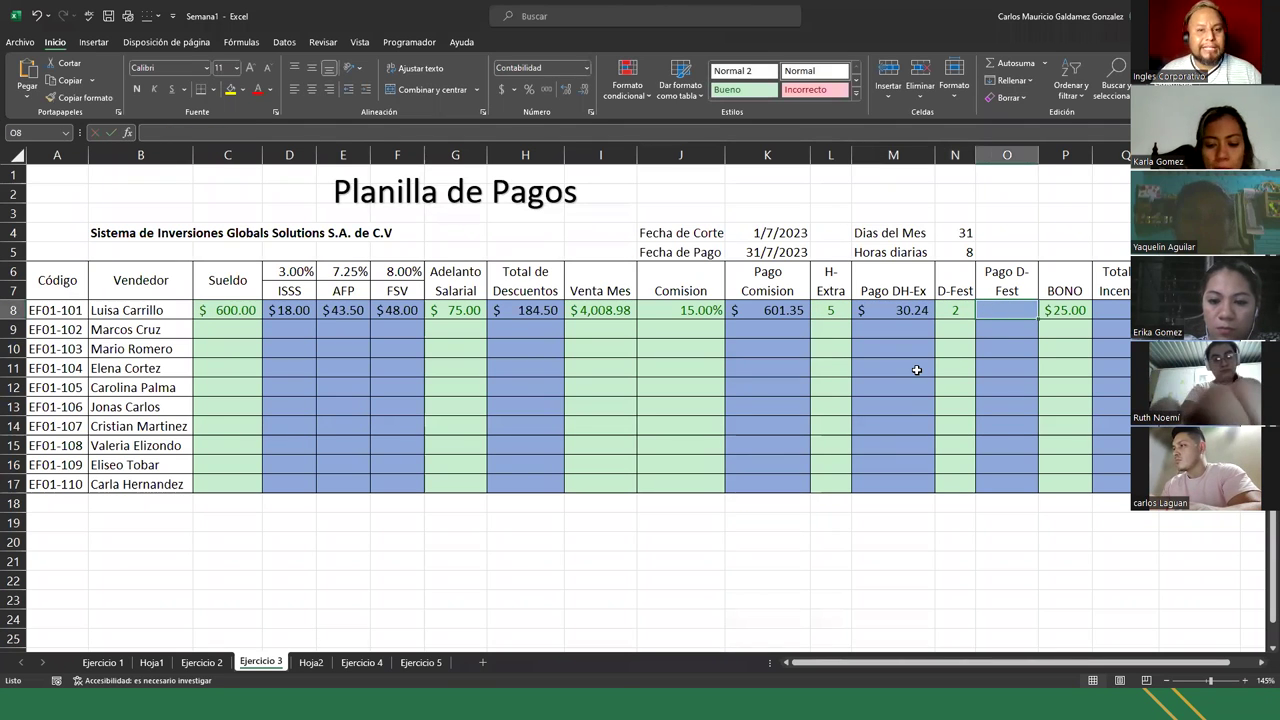
text(=)
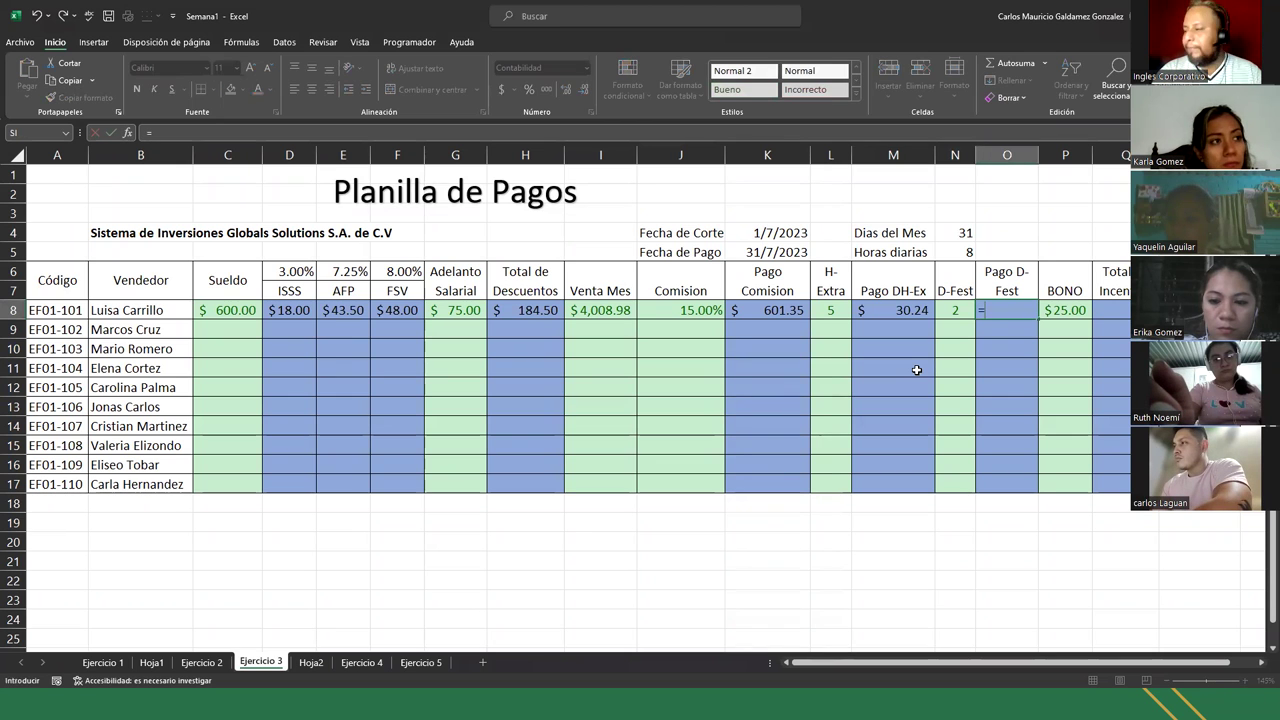
text(()
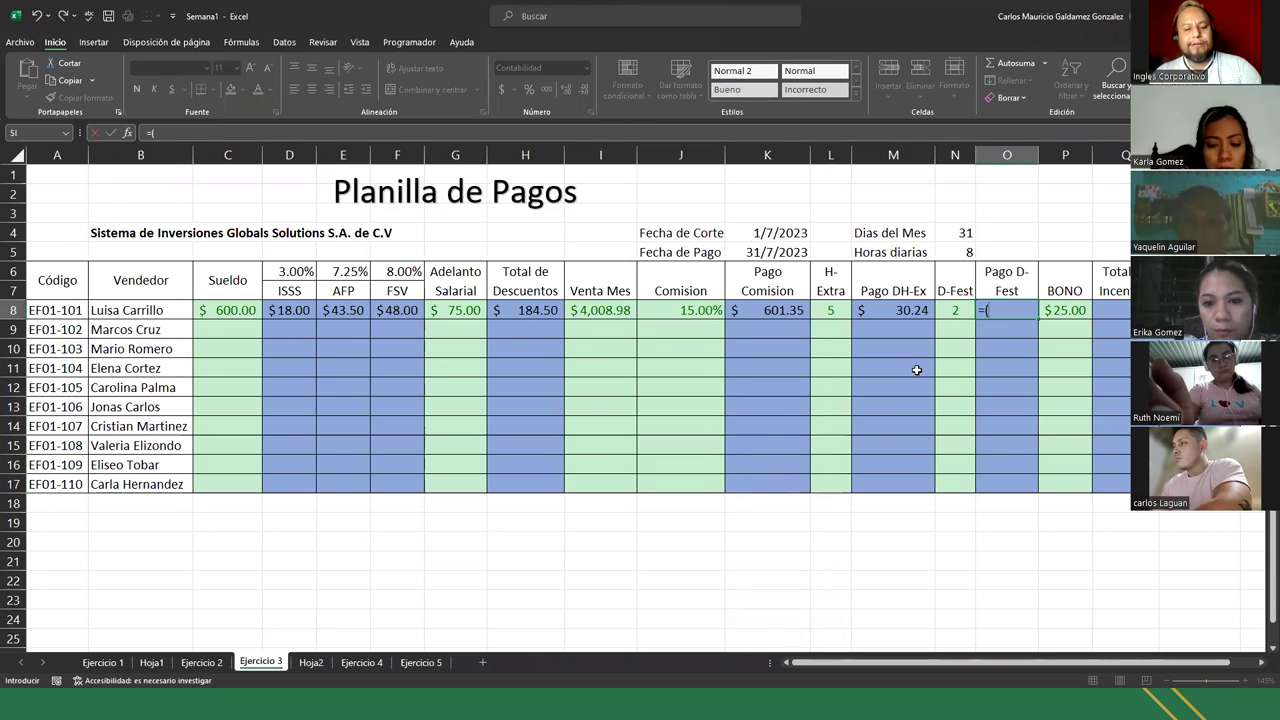
key(Left)
key(Left)
key(Left)
key(Left)
key(Left)
key(Left)
key(Left)
key(Left)
key(Left)
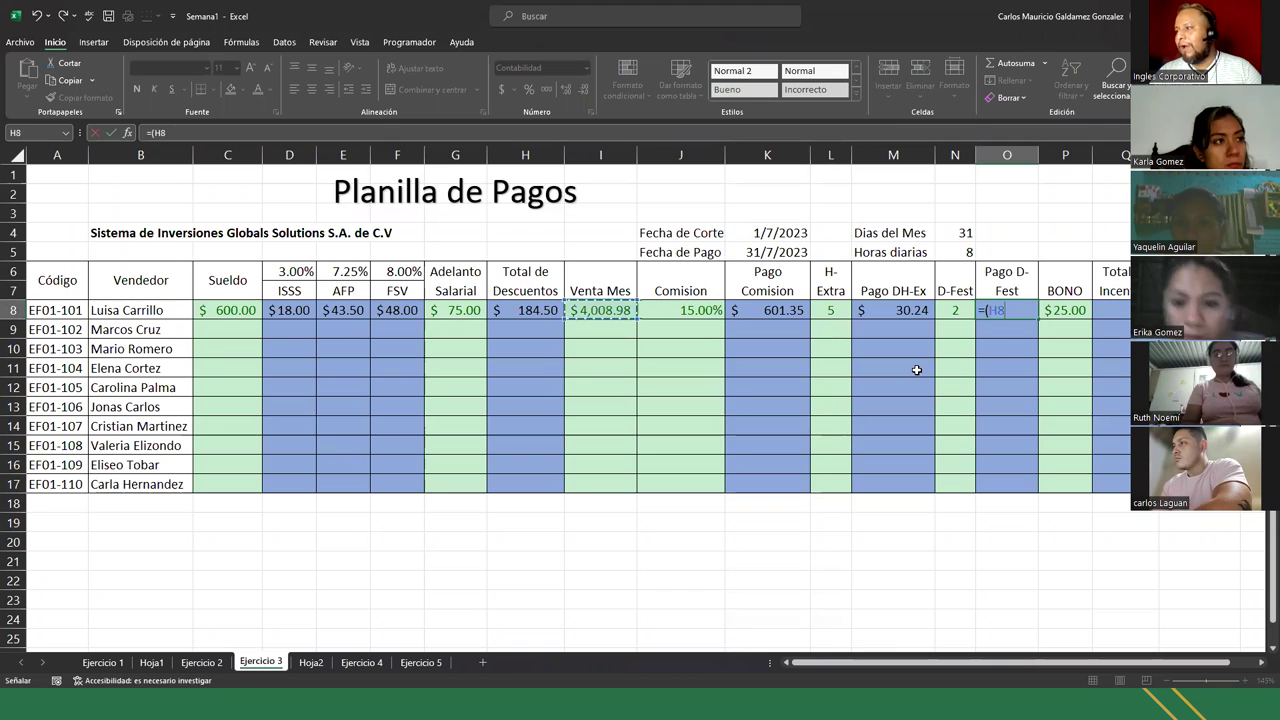
key(Left)
key(Left)
key(Left)
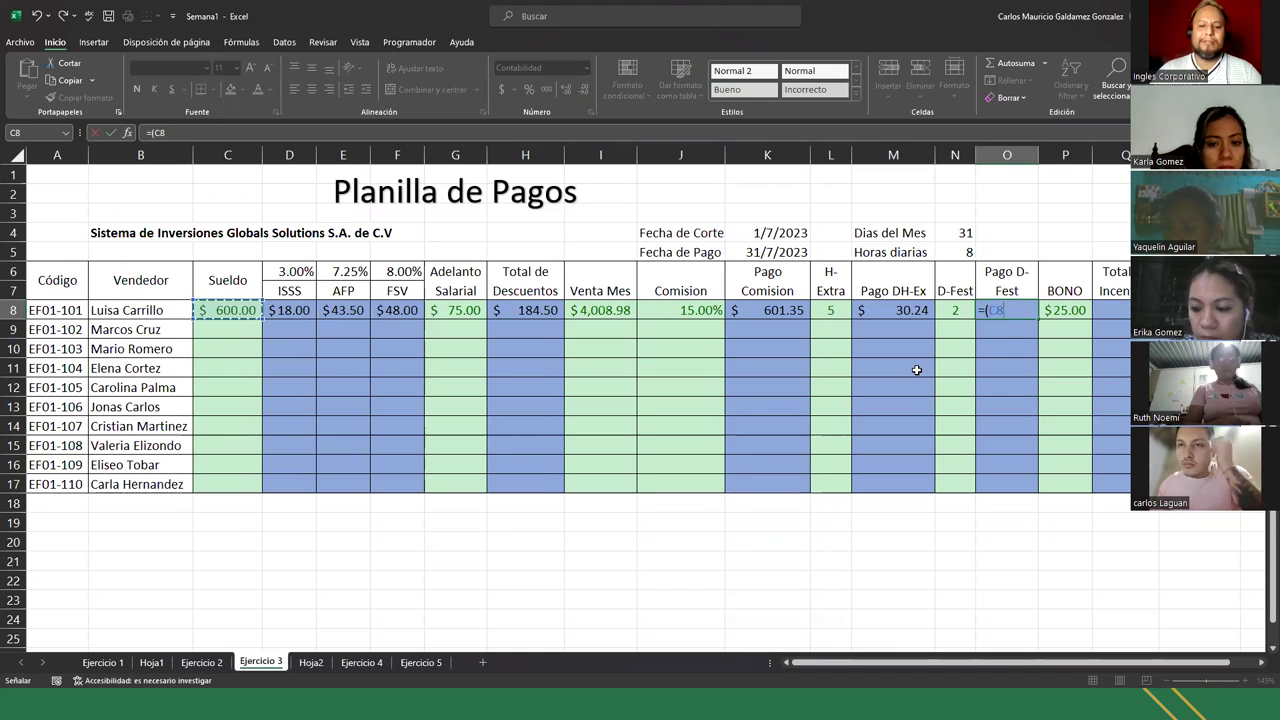
text(/31)*)
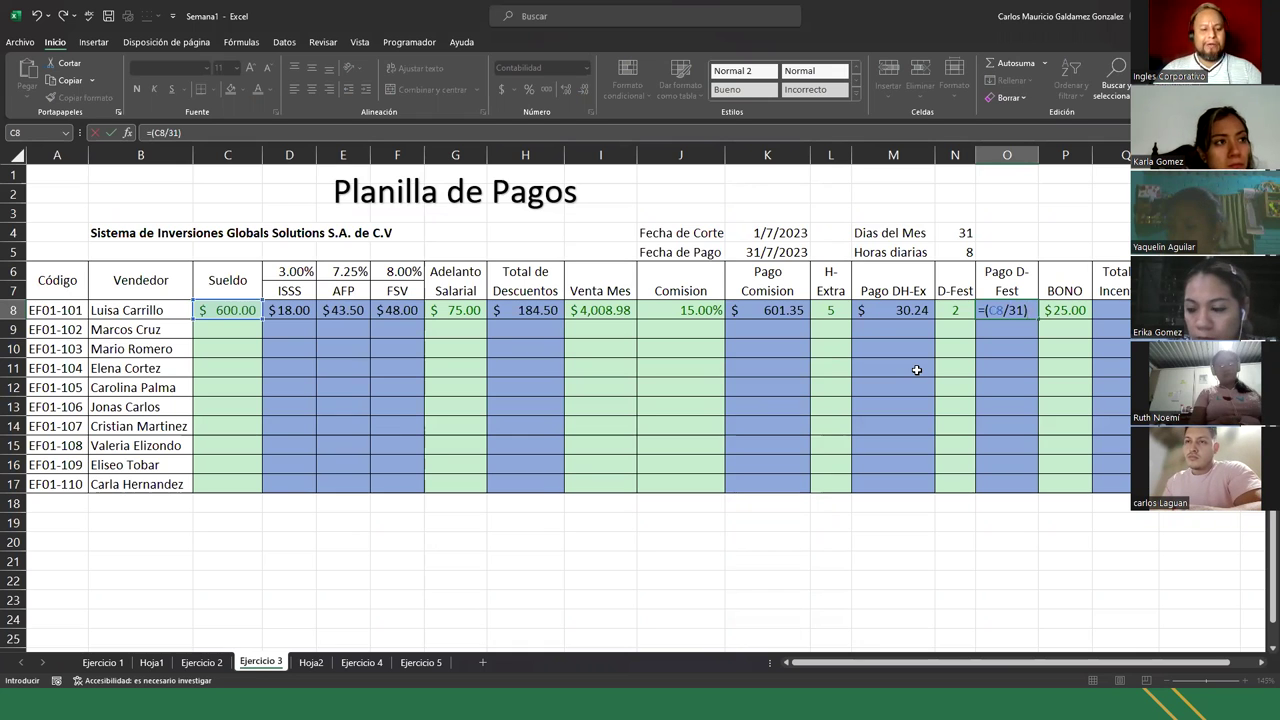
click(951, 314)
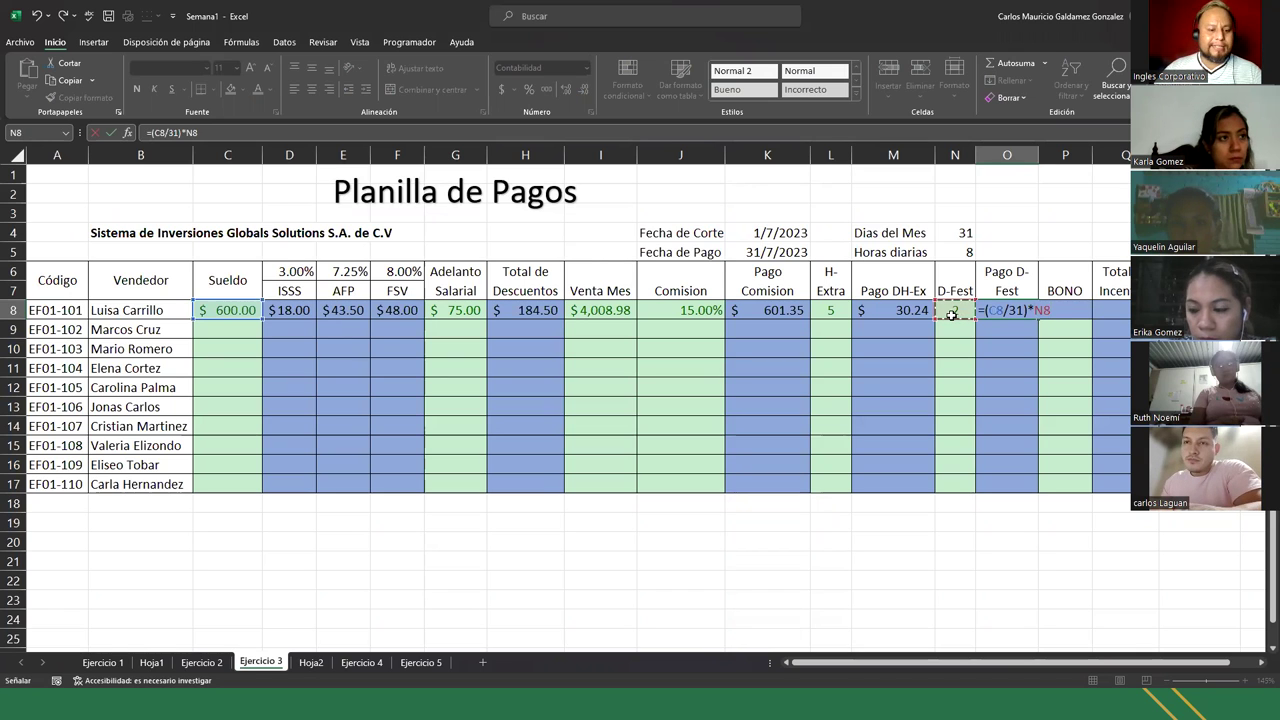
text(*)
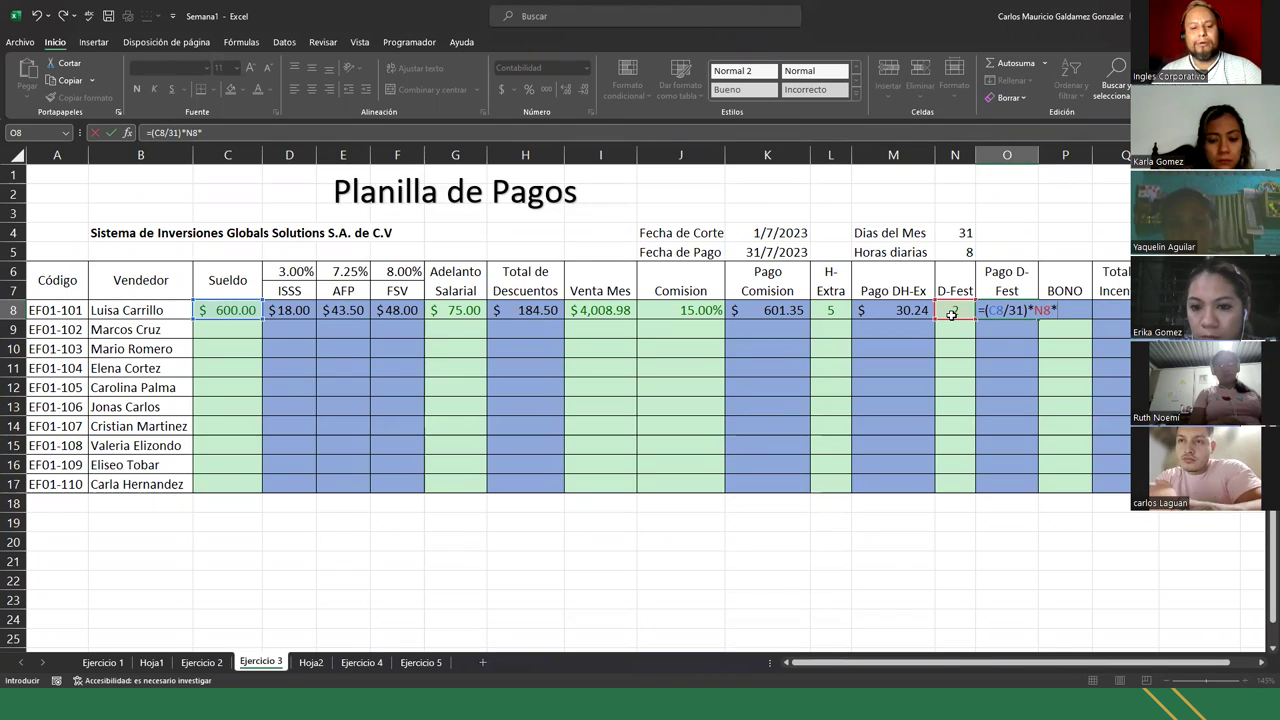
text(2)
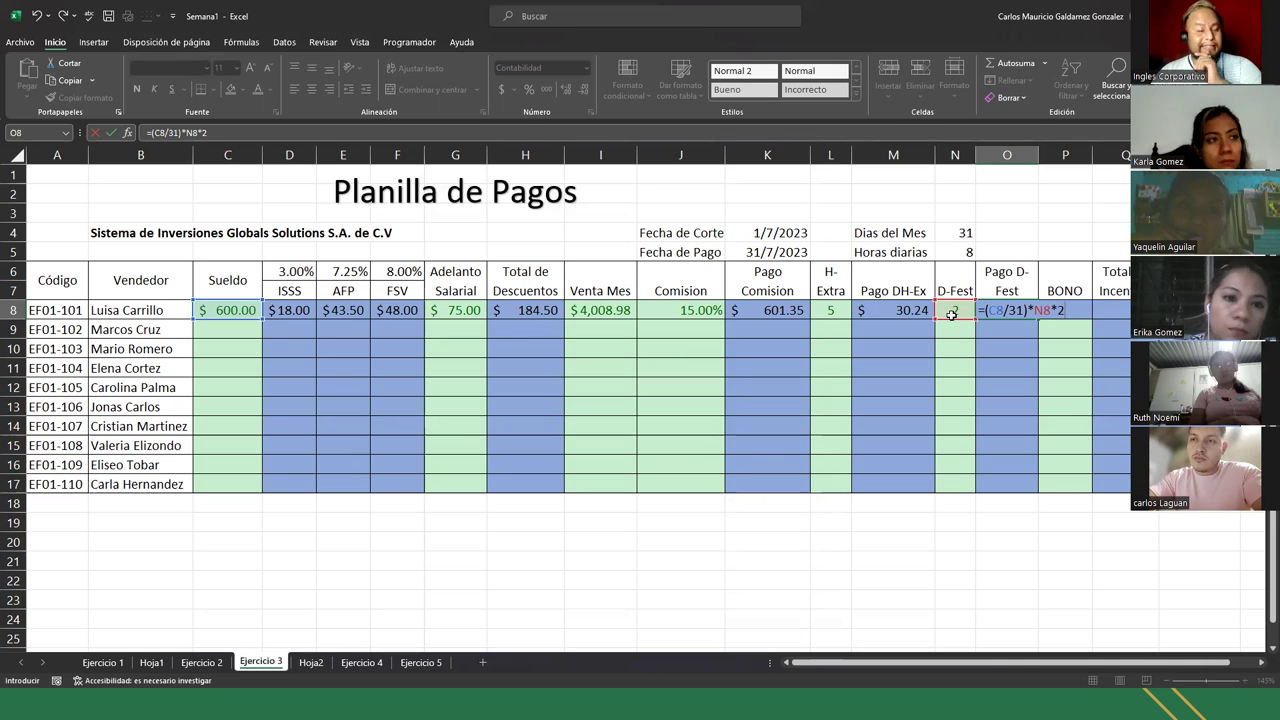
text(.5)
key(Return)
- Change the multiplier in the first vendor's Pago DH-Ex formula in M8 to 2, giving =((C8/31)/8)*L8*2
key(Up)
key(Left)
key(Left)
key(Left)
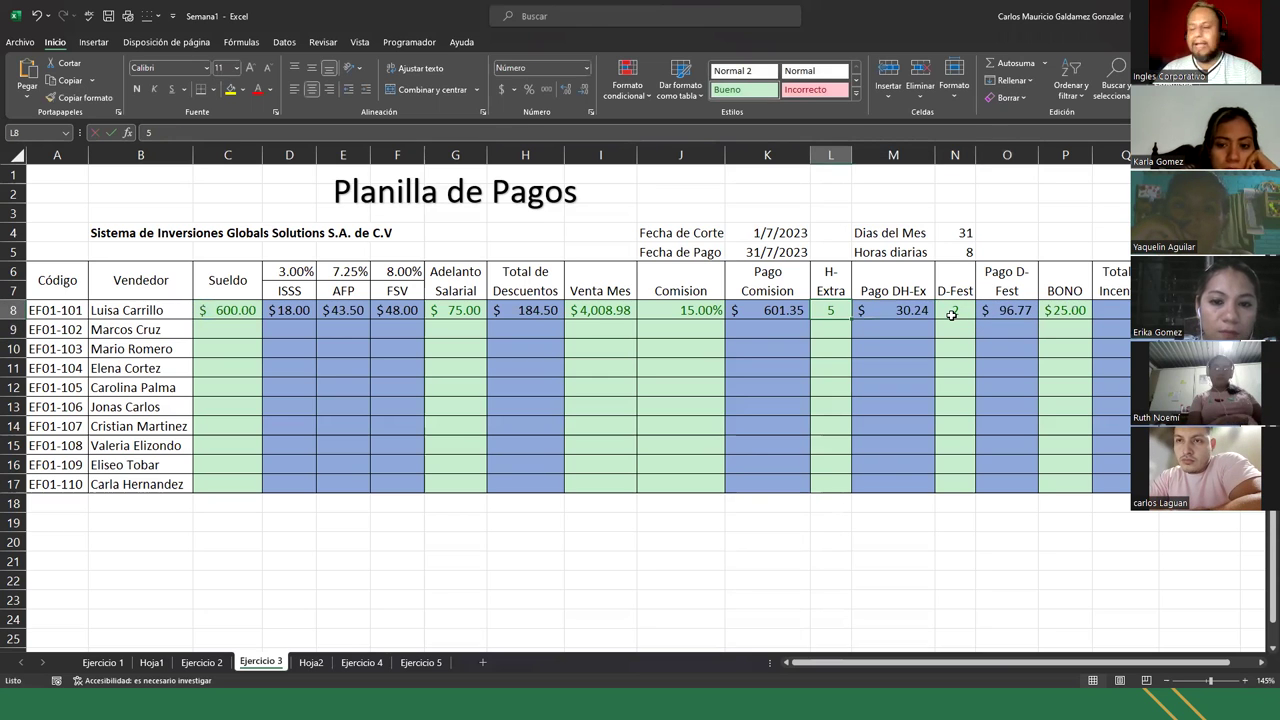
key(F2)
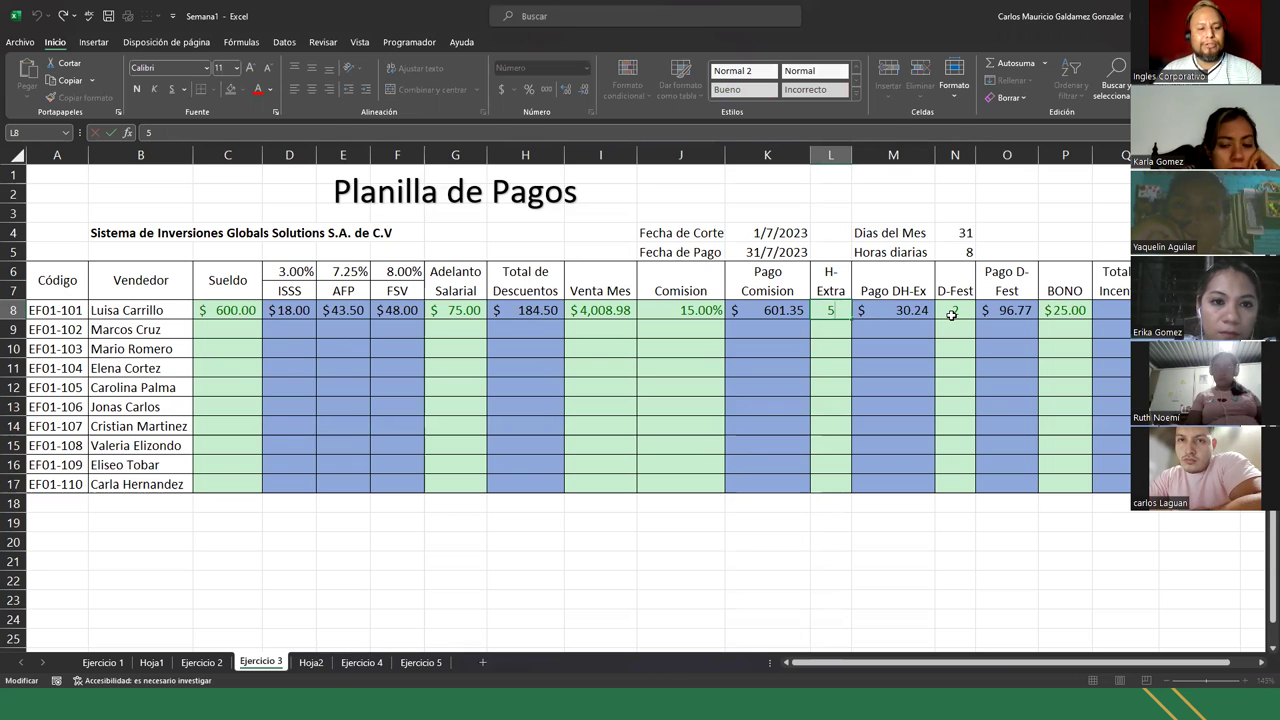
key(Tab)
key(F2)
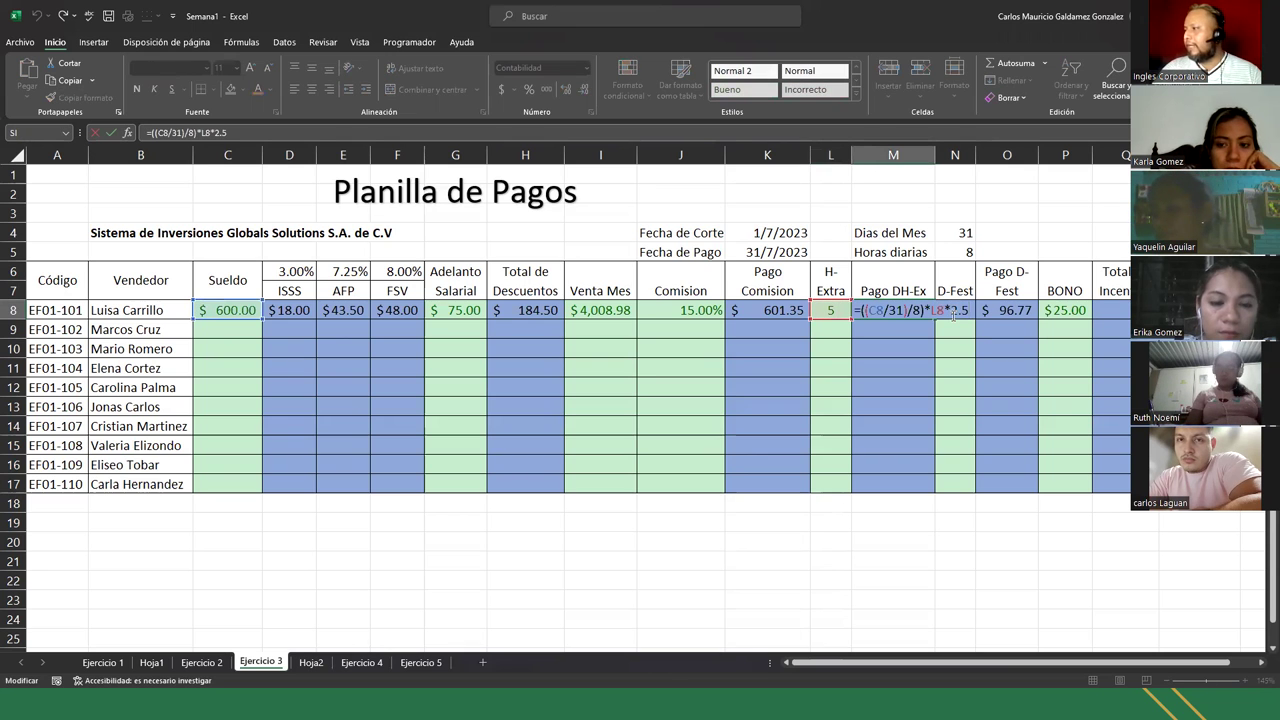
key(Return)
key(Up)
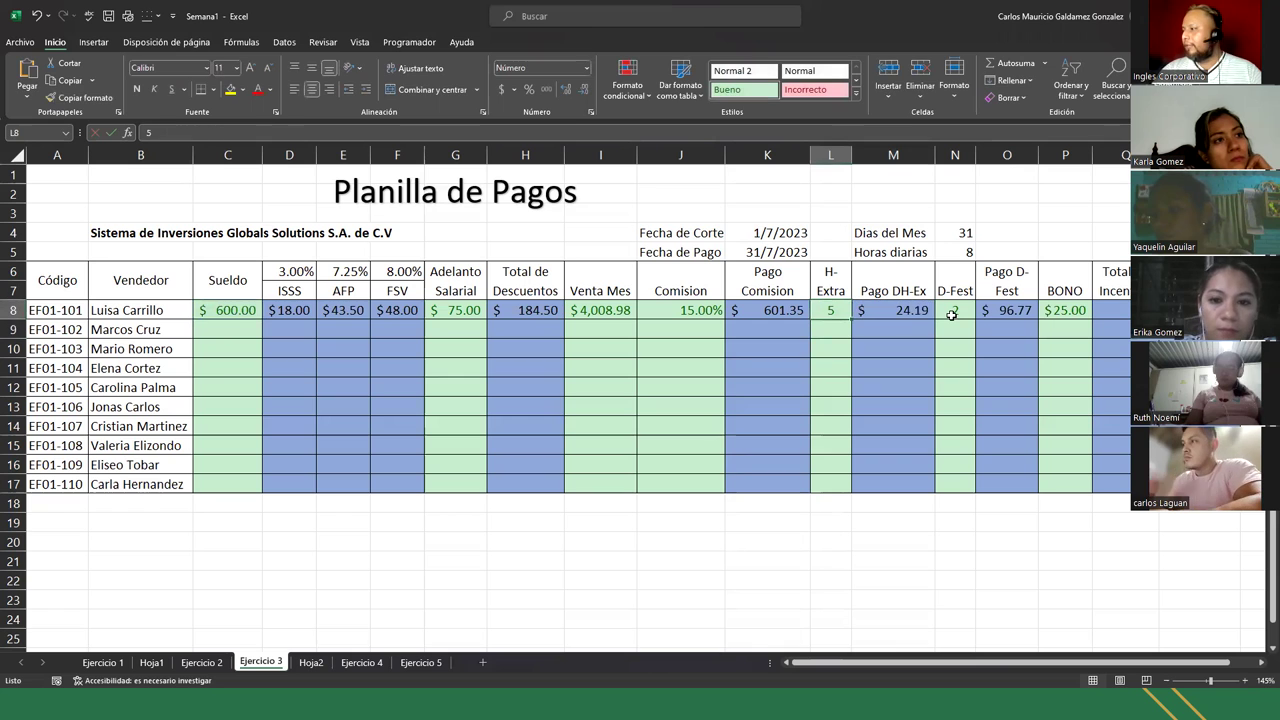
- Review the first vendor's Pago DH-Ex and Pago D-Fest formulas, the D-Fest input and the BONO column
click(893, 310)
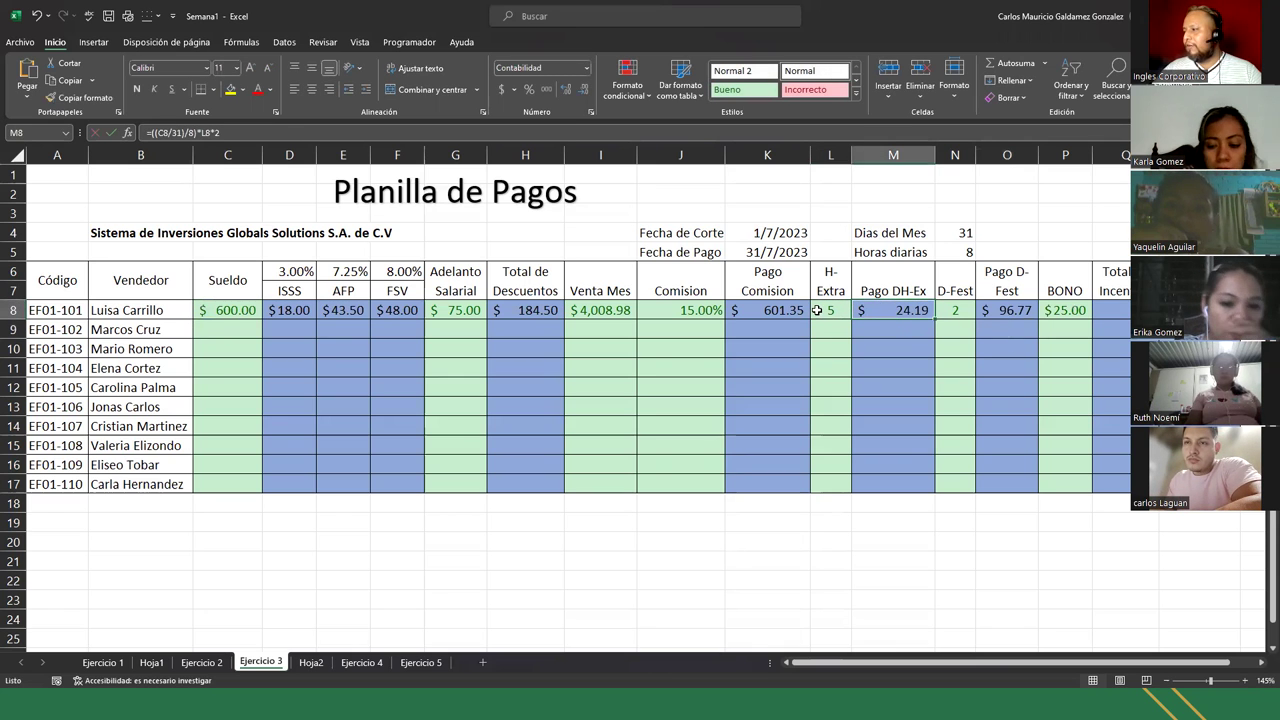
click(1017, 310)
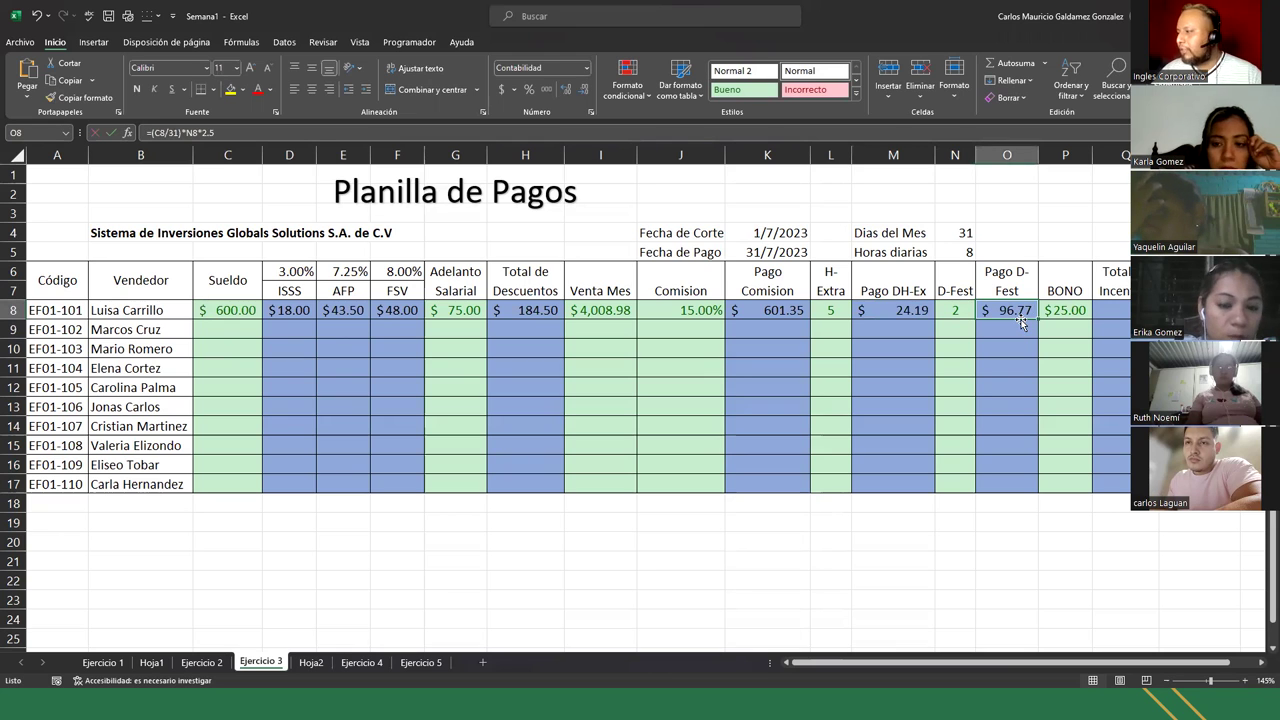
click(962, 306)
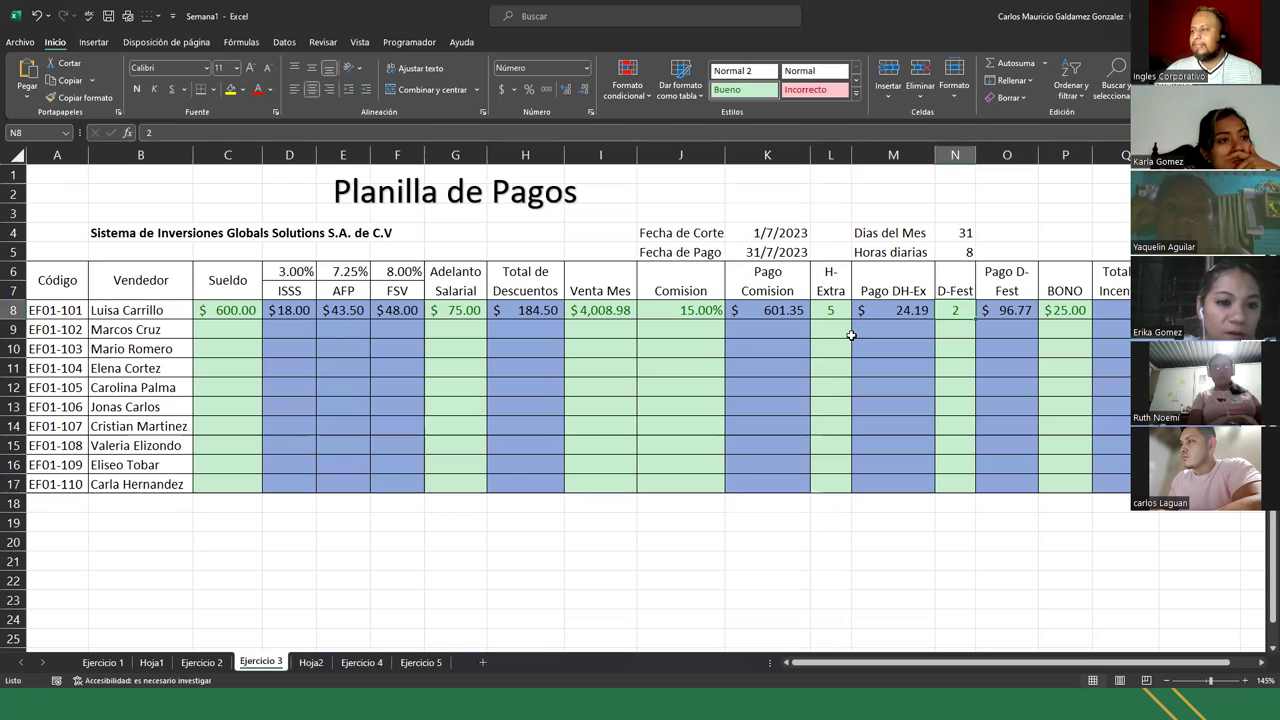
click(1014, 312)
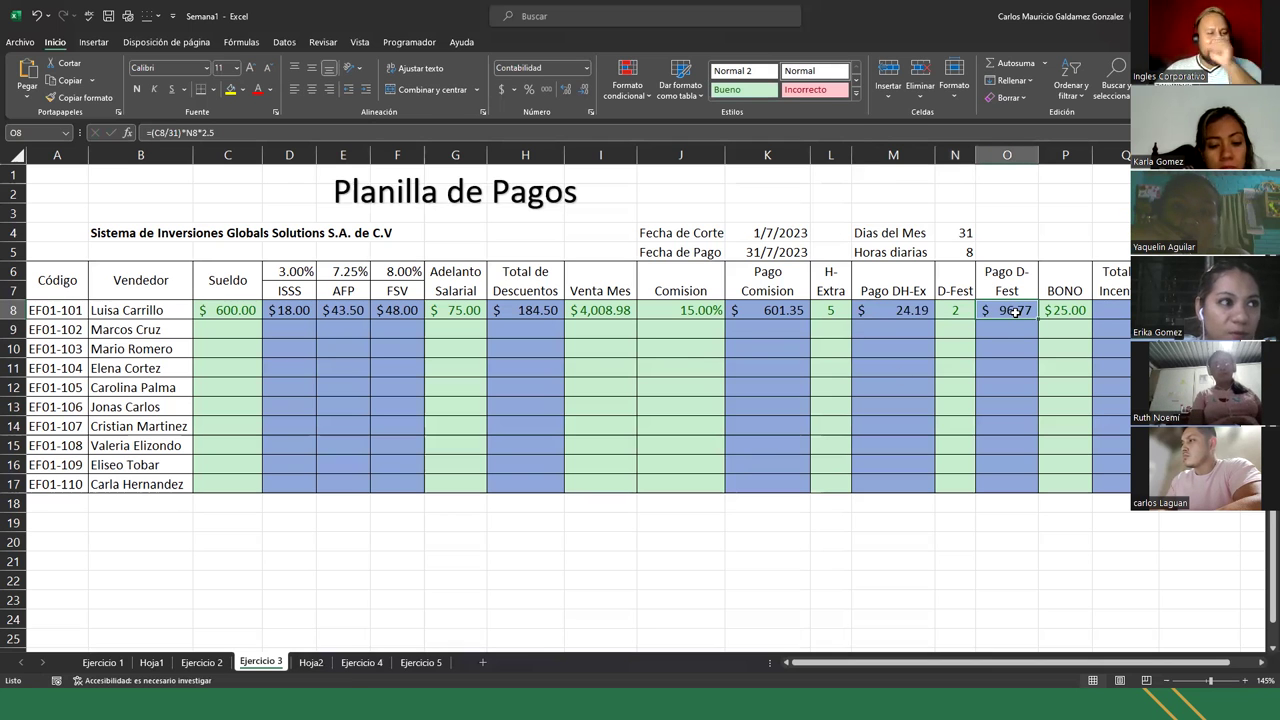
click(201, 663)
click(260, 662)
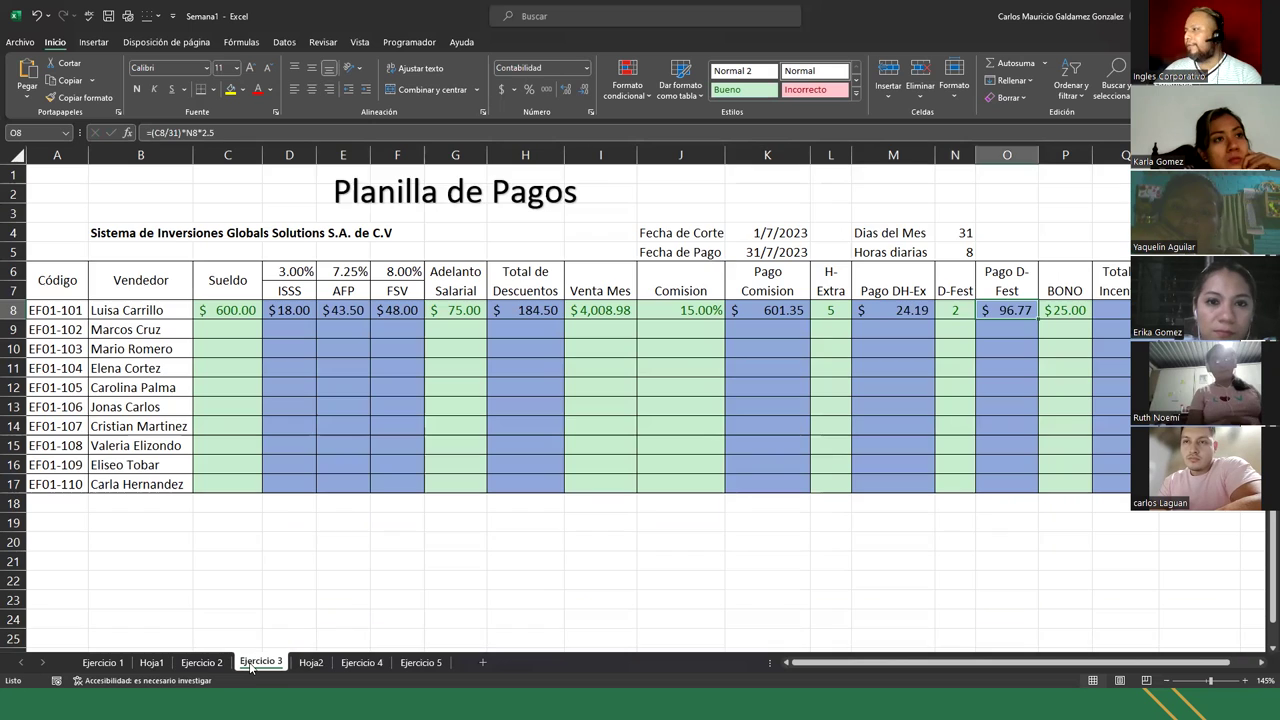
click(1068, 311)
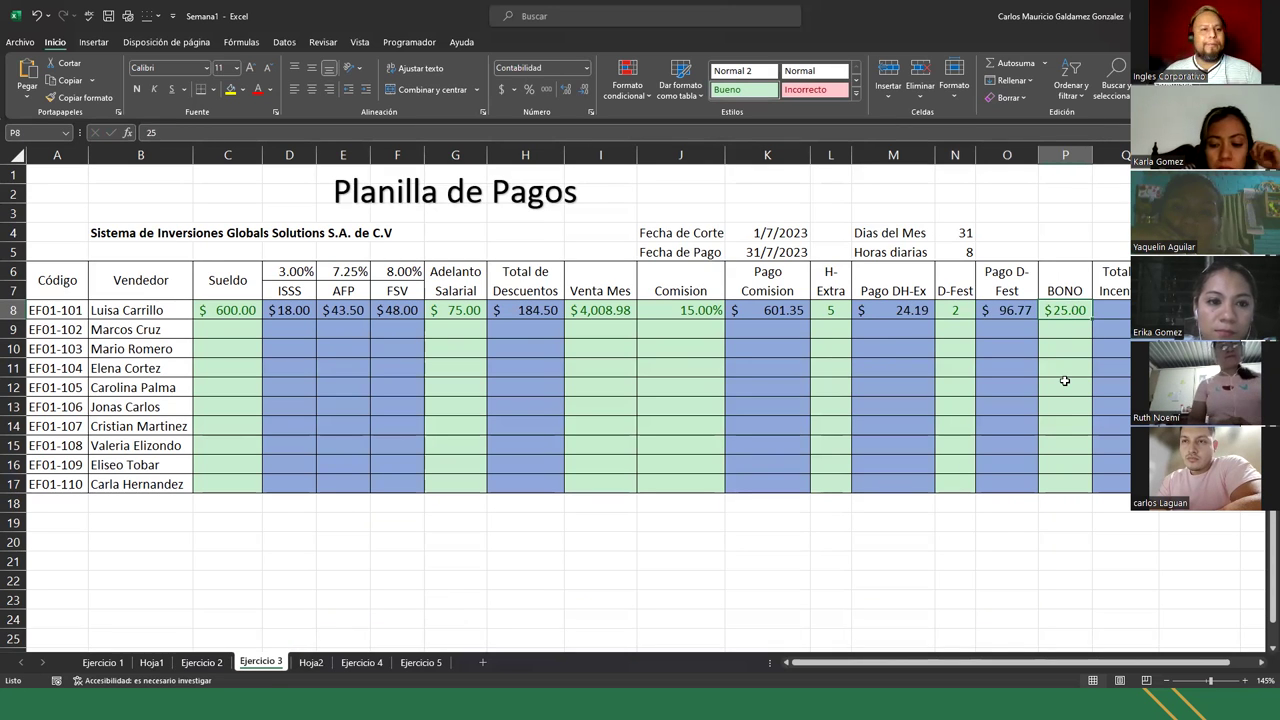
drag(1062, 305, 1062, 483)
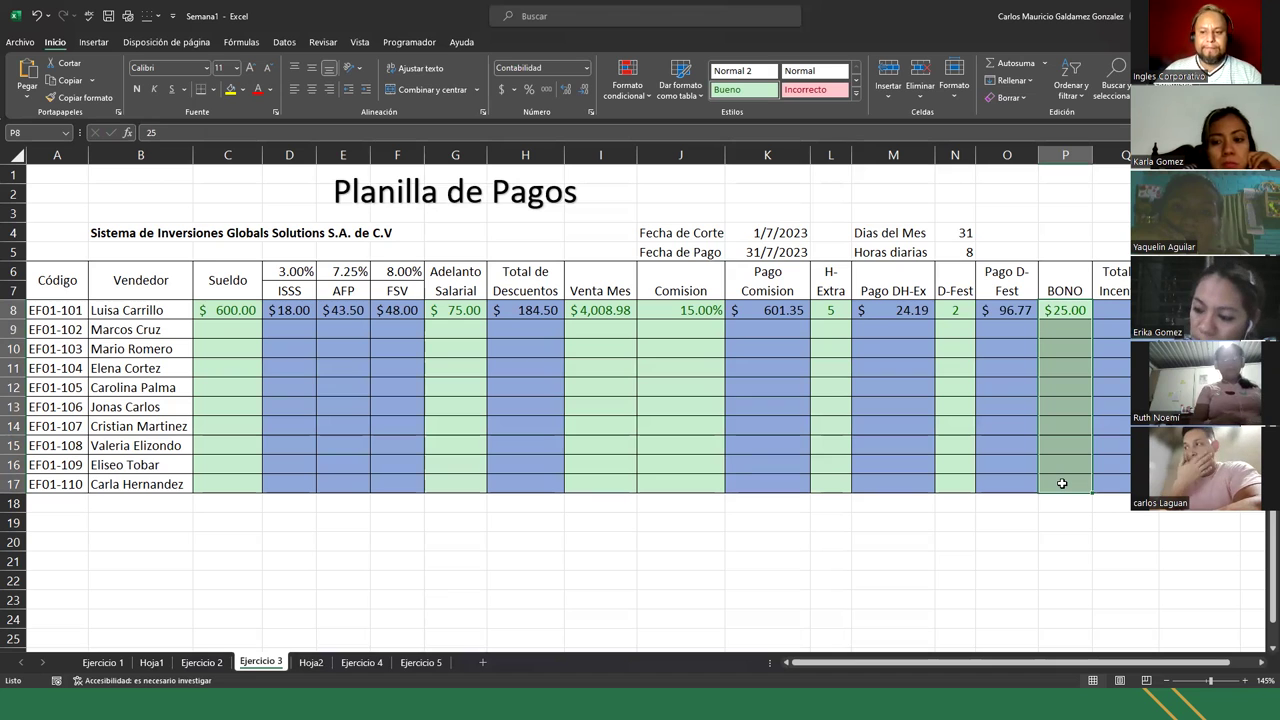
click(1115, 311)
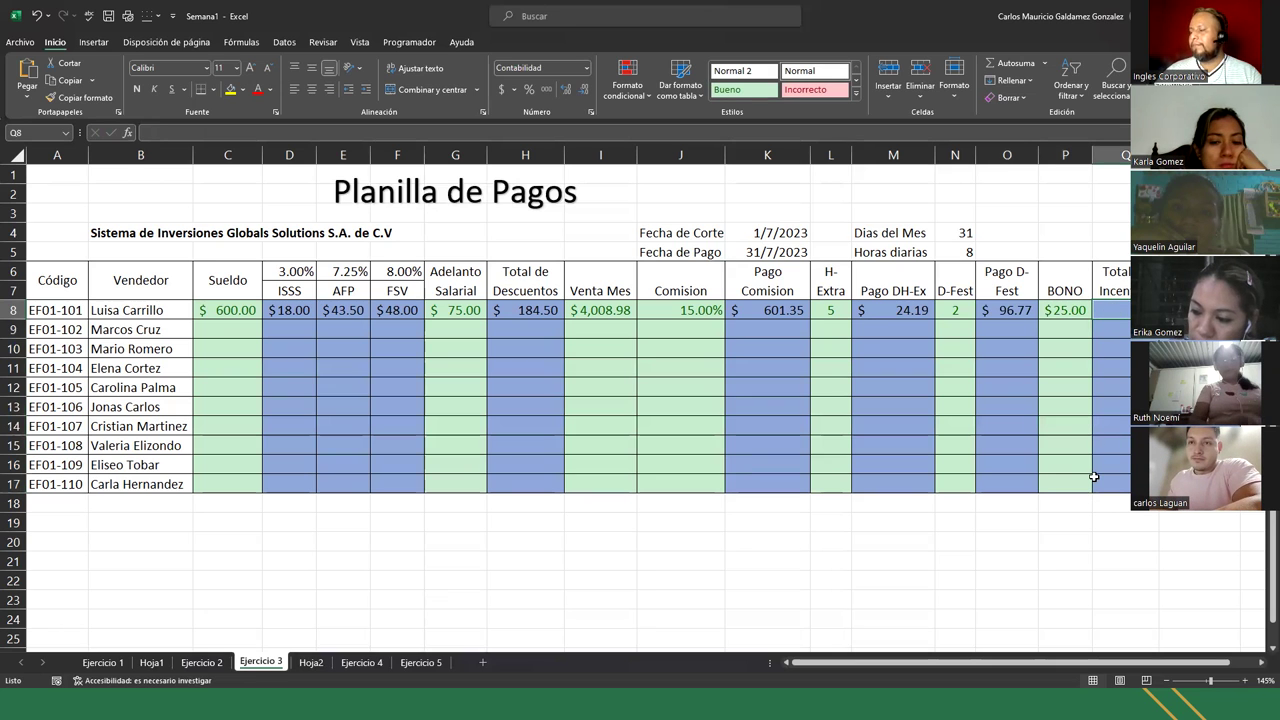
- Open the Pago D-Fest formula in O8 and capture a screen snip of the payroll sheet down to row 8
key(Left)
key(Left)
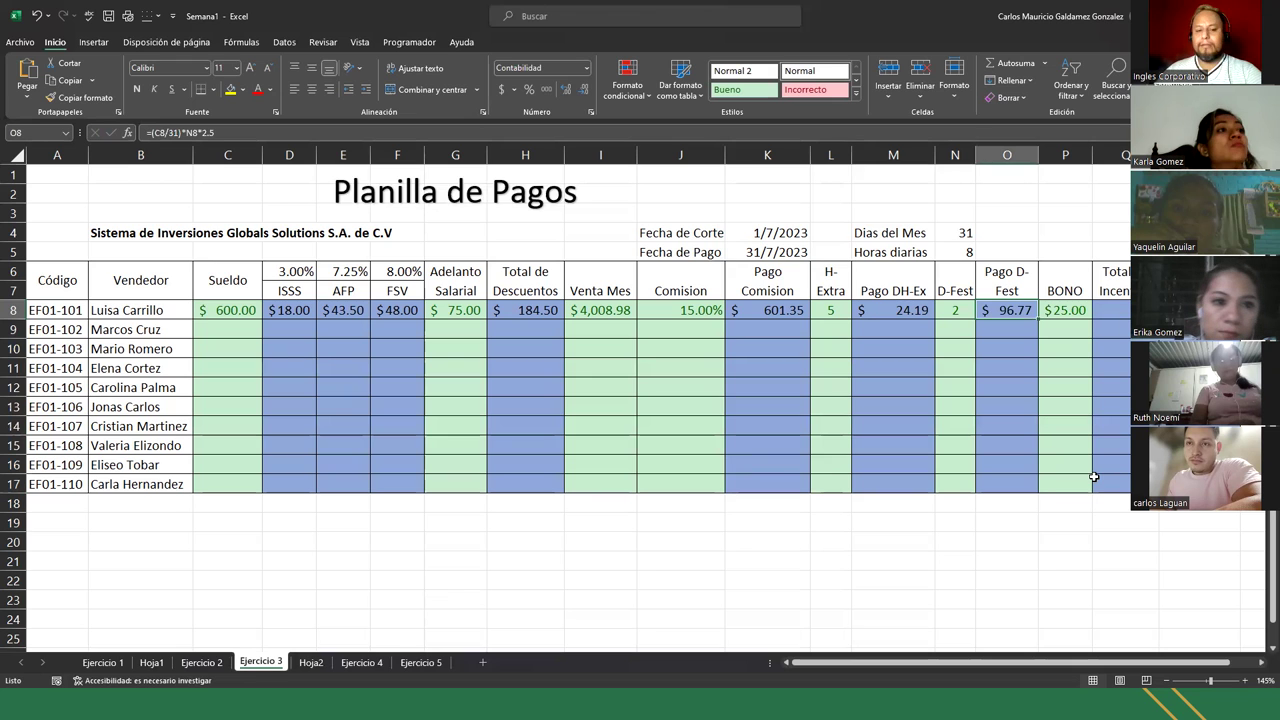
key(F2)
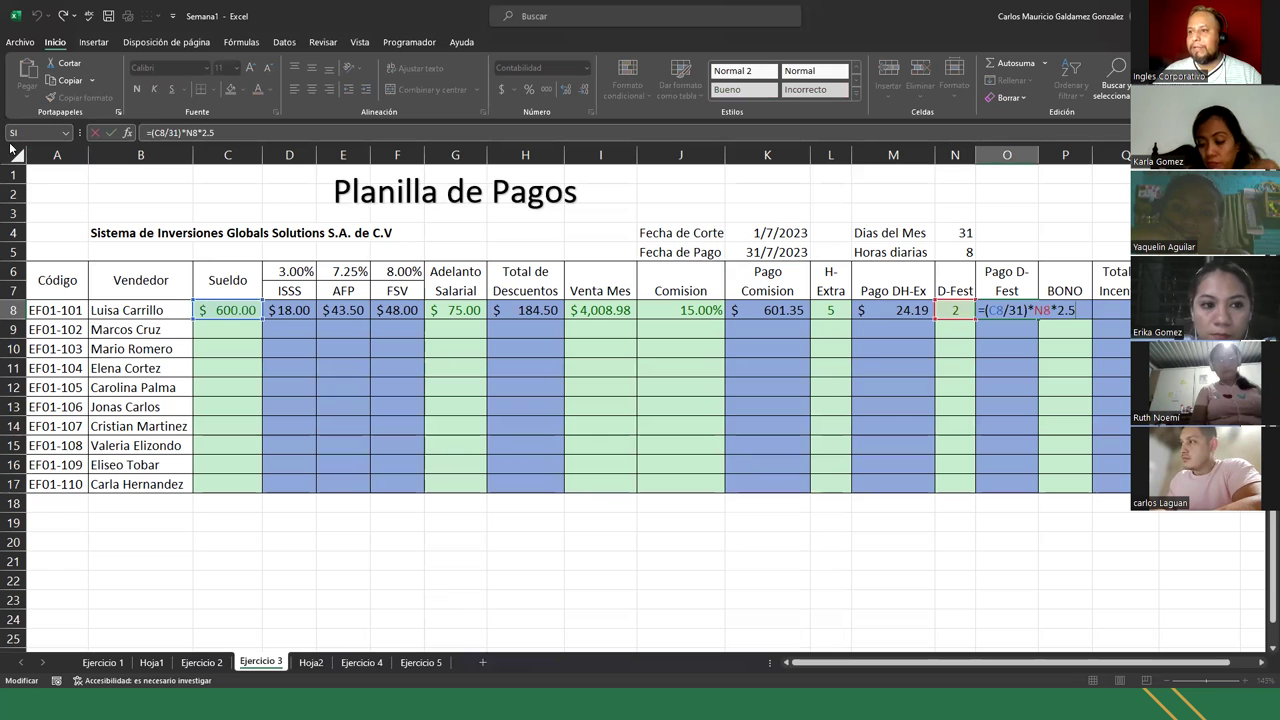
key(super+shift+s)
drag(3, 142, 1096, 343)
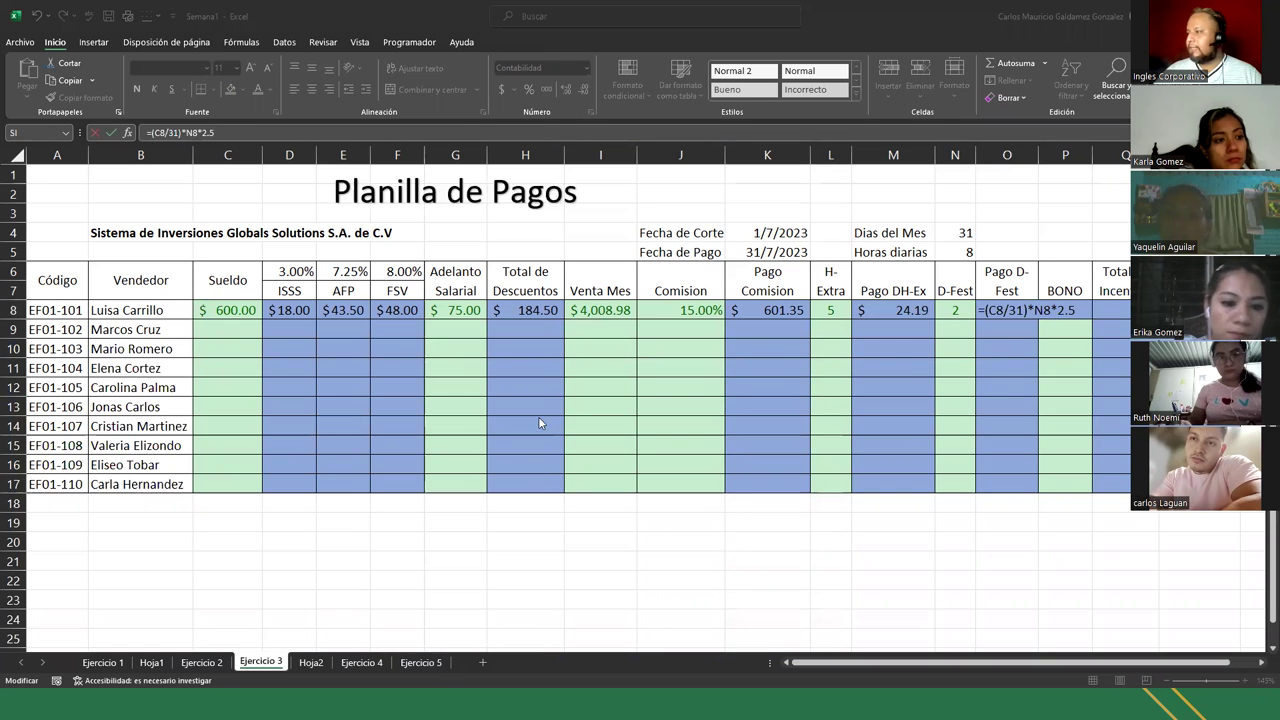
click(1030, 313)
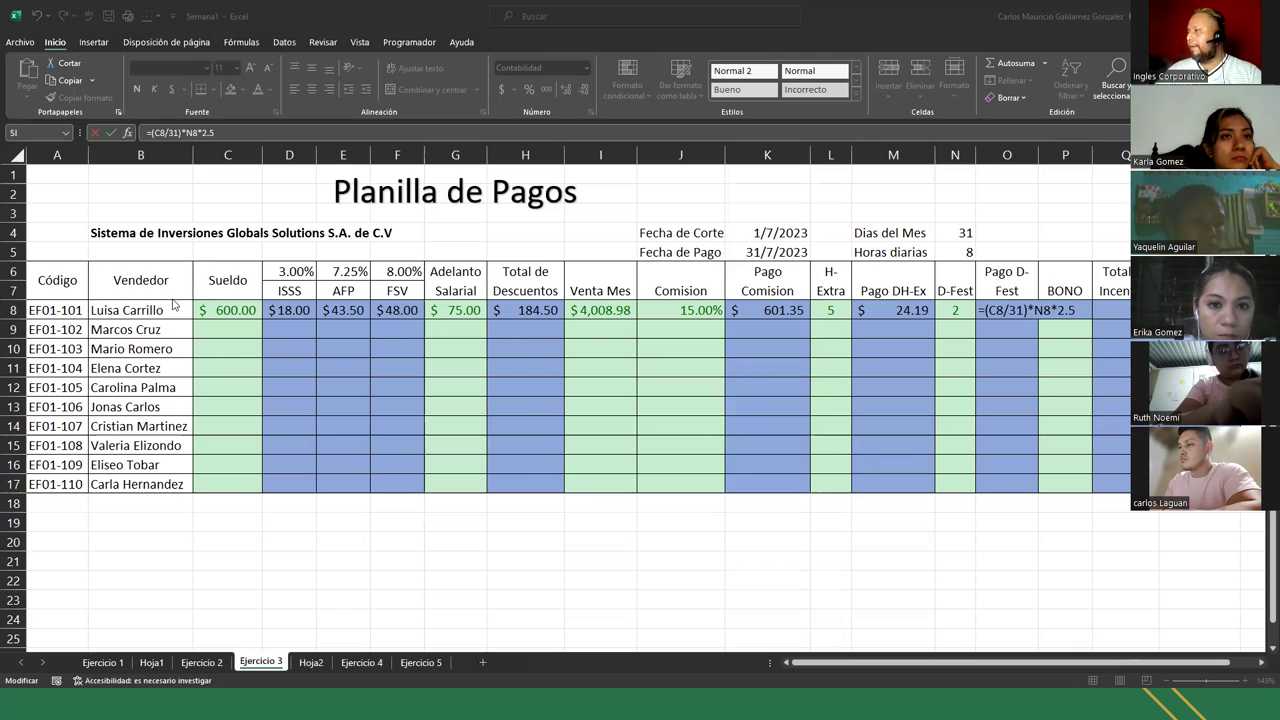
- Highlight the H-Extra and D-Fest input cells for all vendors, rows 8 to 17
click(1066, 310)
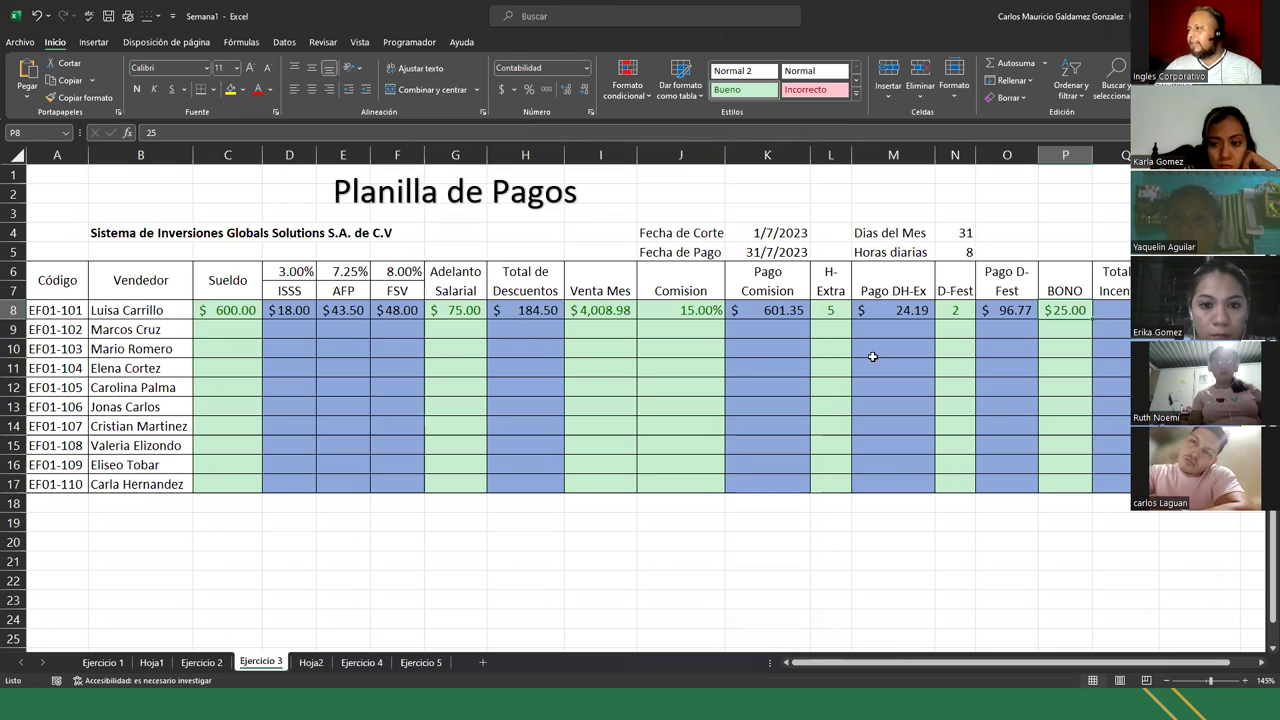
drag(828, 309, 829, 484)
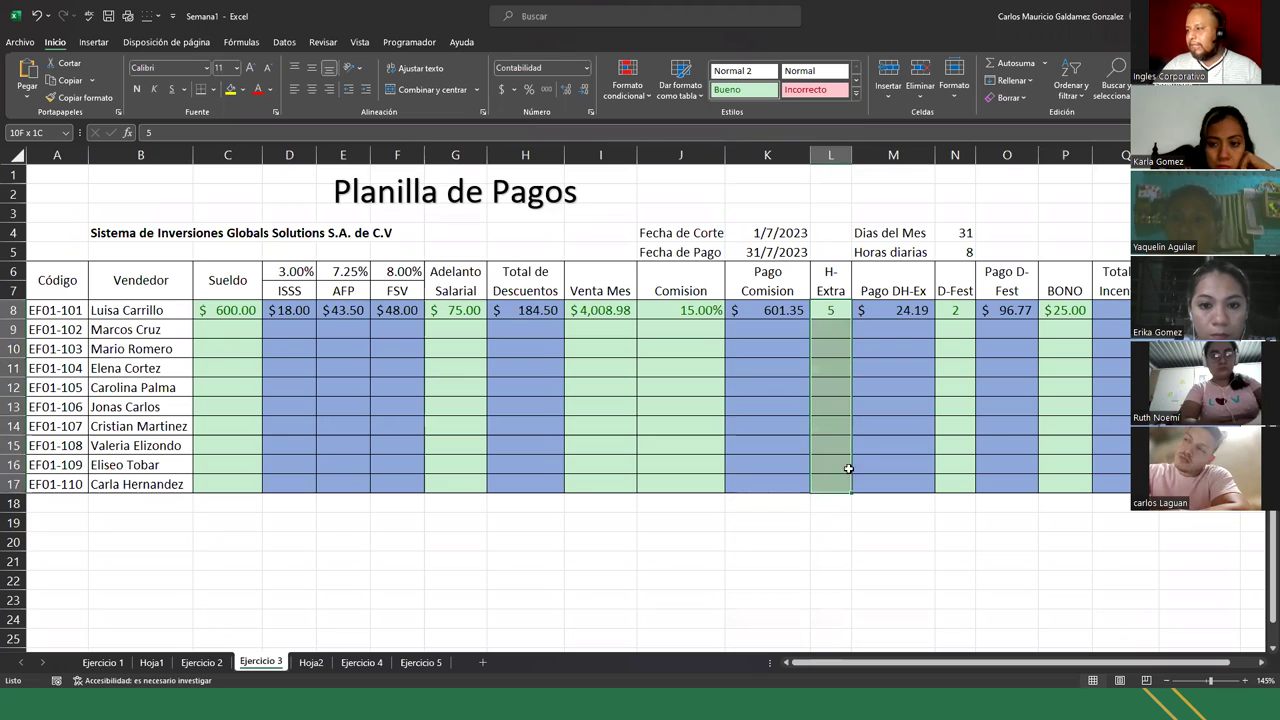
drag(954, 310, 954, 474)
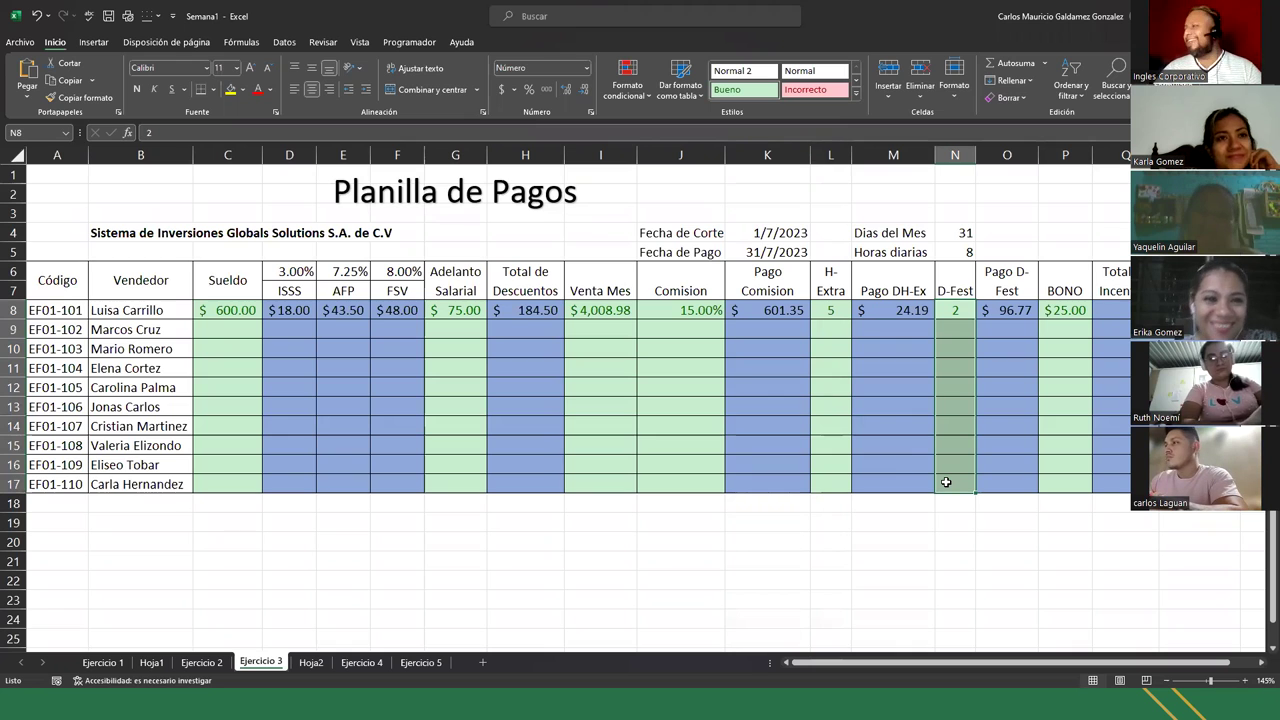
- Build the first vendor's total incentives formula in Q8 from commission, overtime pay, holiday pay and bonus, as =K8+M8+O8+P8
click(1112, 310)
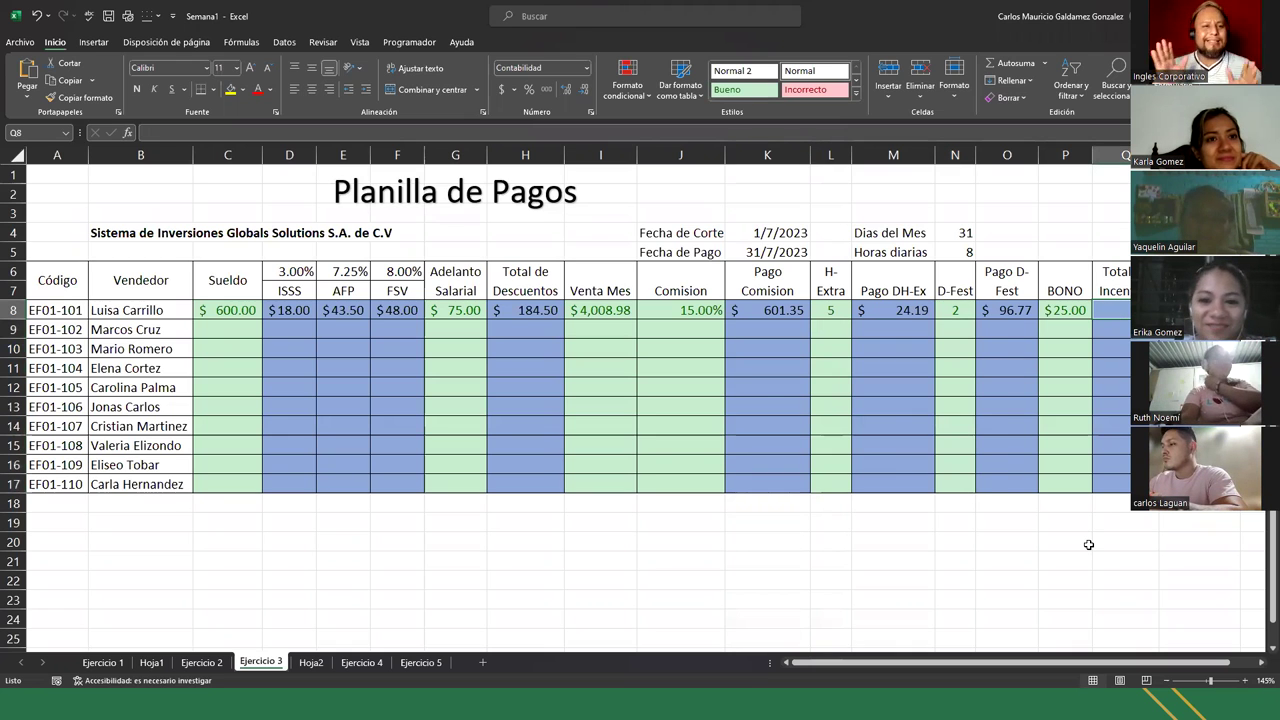
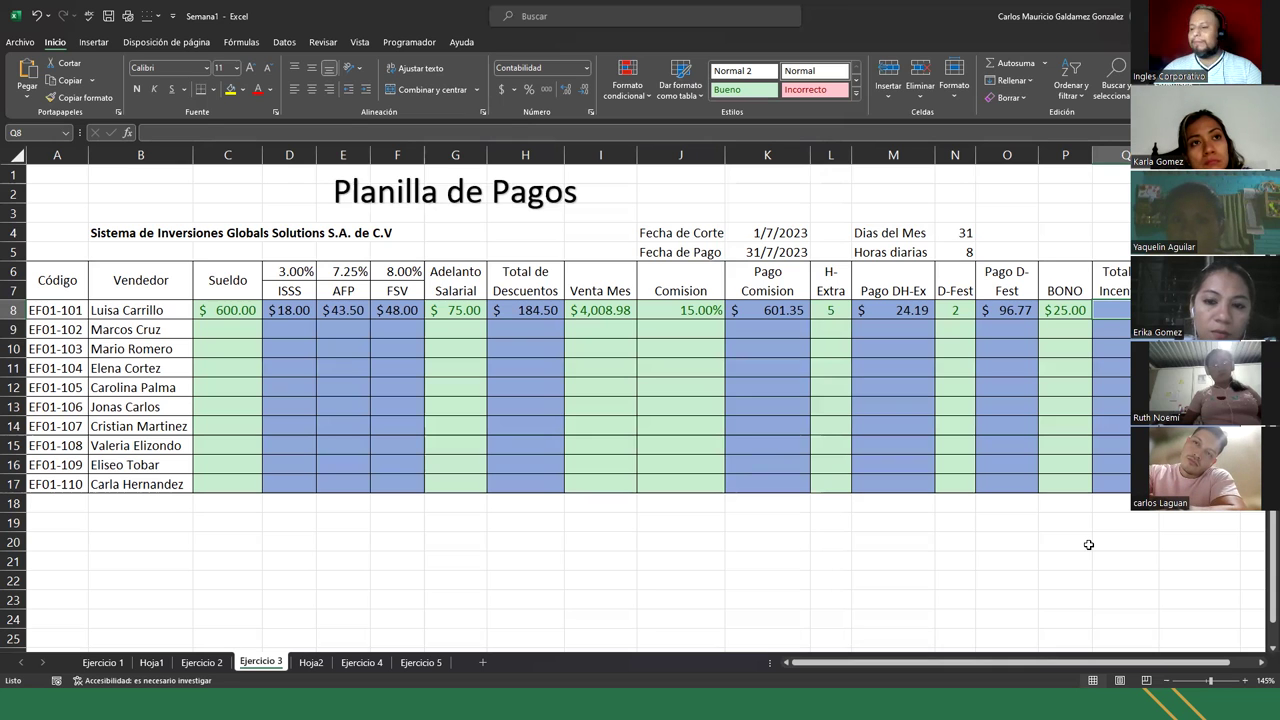
text(=)
key(Left)
key(Left)
key(Left)
key(Left)
key(Left)
key(Left)
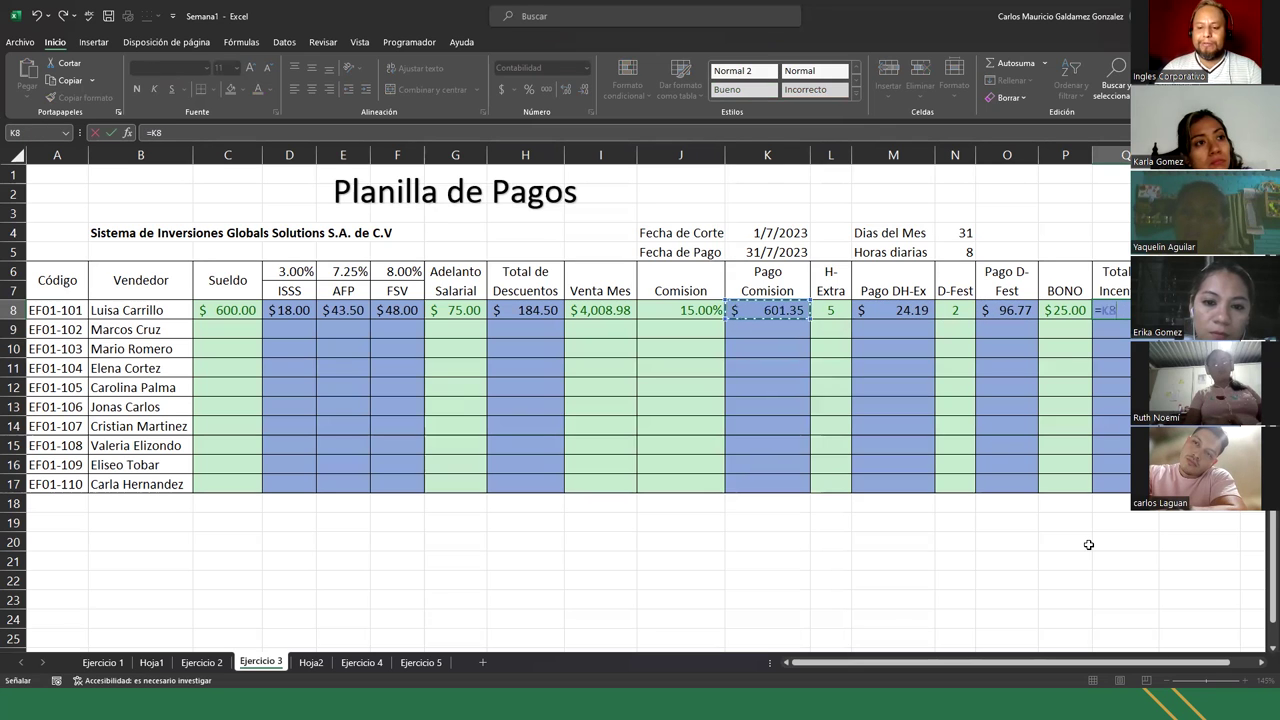
text(+)
key(Left)
key(Left)
key(Left)
key(Left)
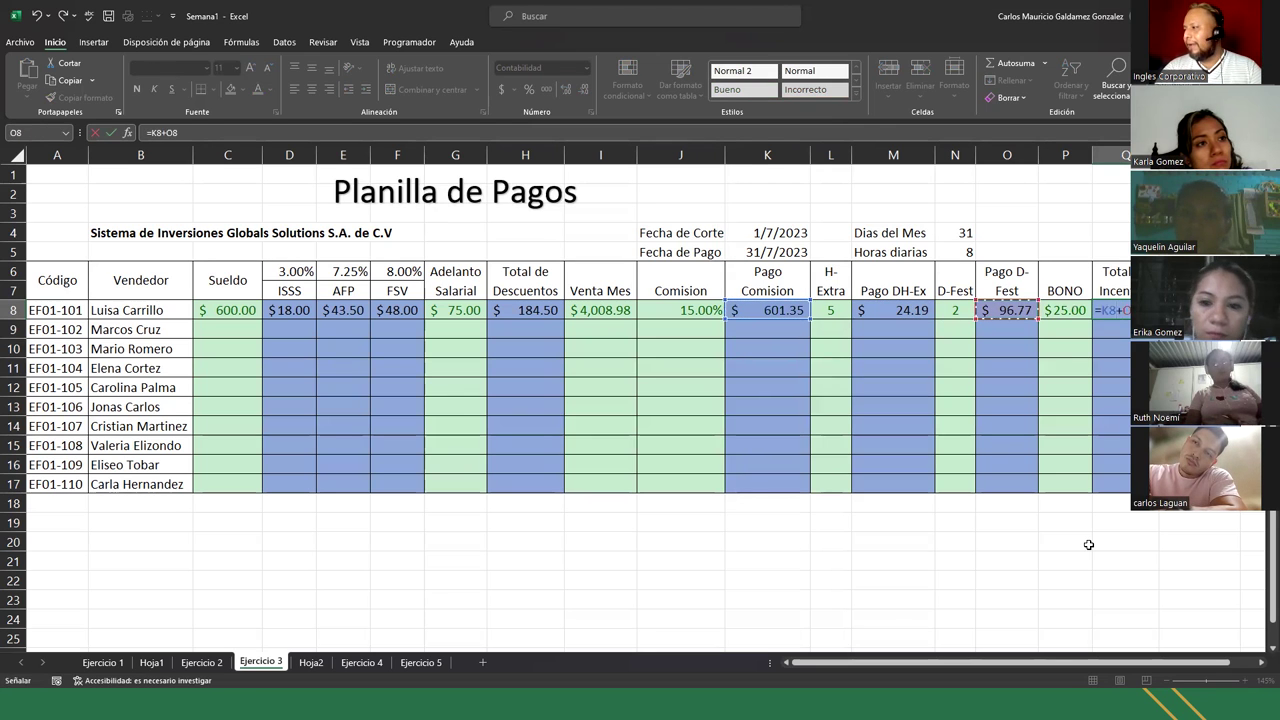
text(+)
key(Left)
key(Left)
key(Left)
key(Right)
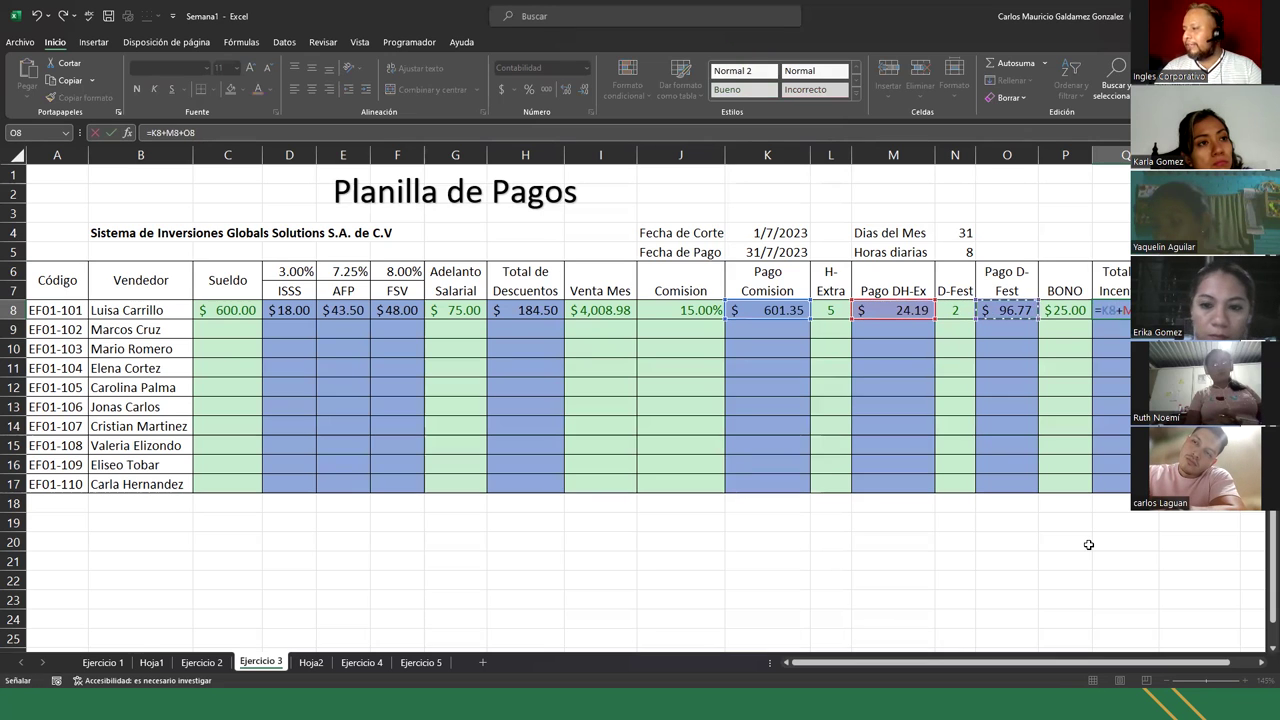
text(+)
key(Left)
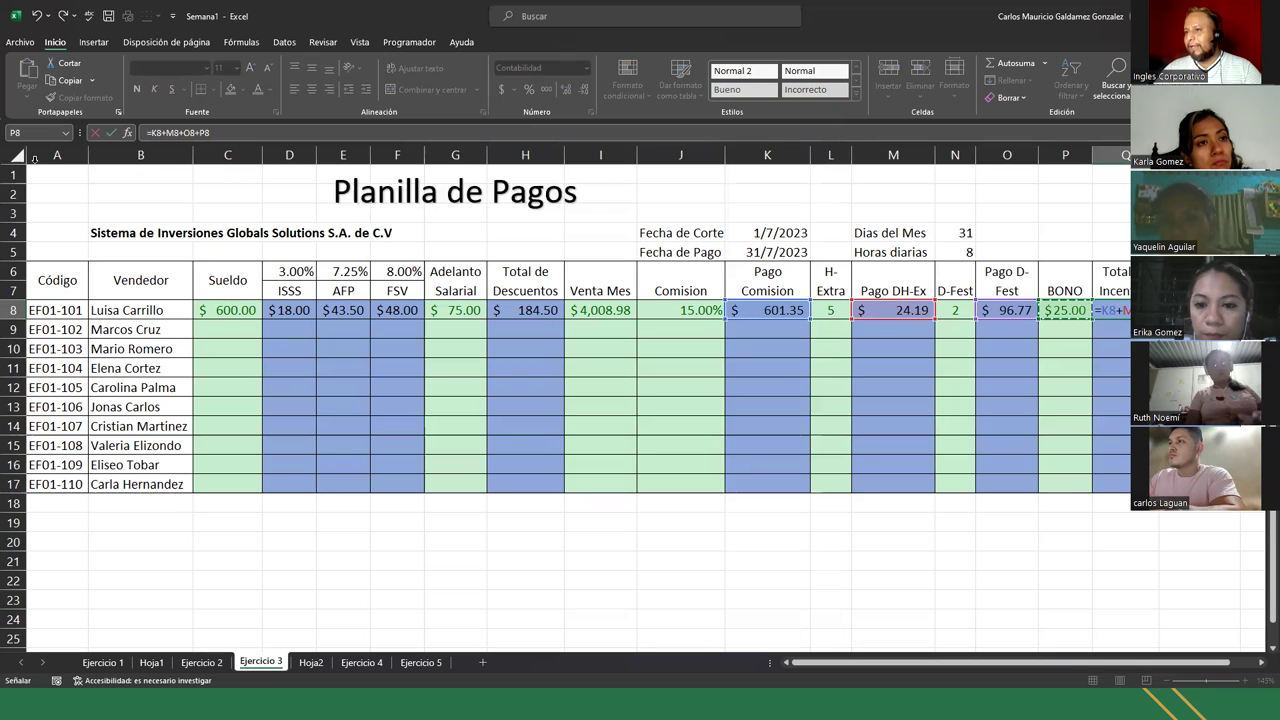
- Capture a screen snip of the payroll sheet with the Q8 formula open, and commit the formula
key(super+shift+s)
drag(8, 148, 1152, 340)
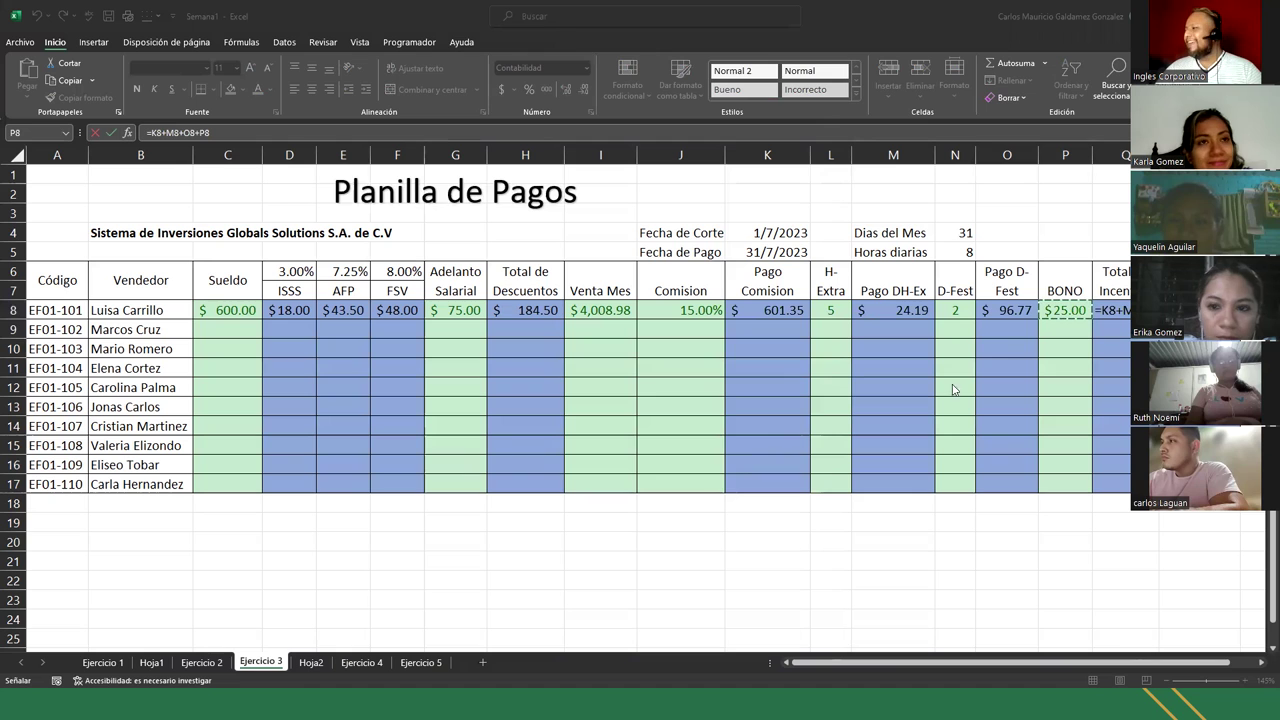
click(1093, 318)
key(Return)
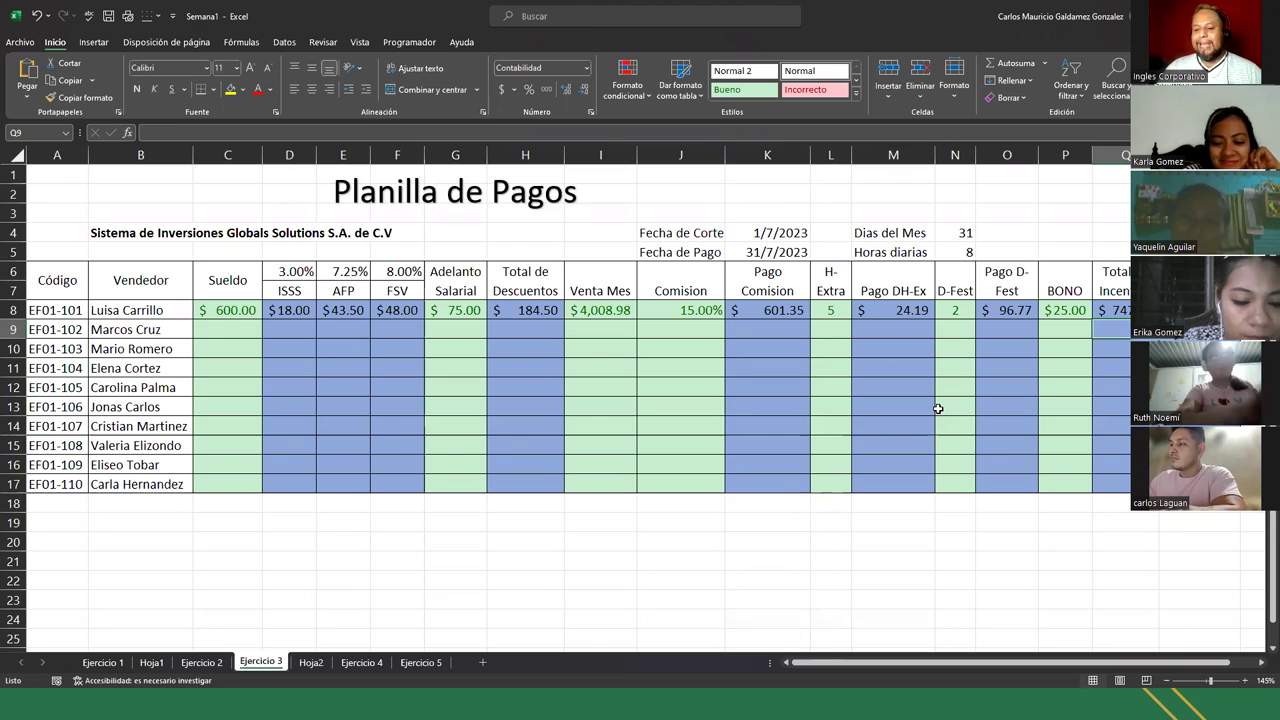
key(Right)
key(Up)
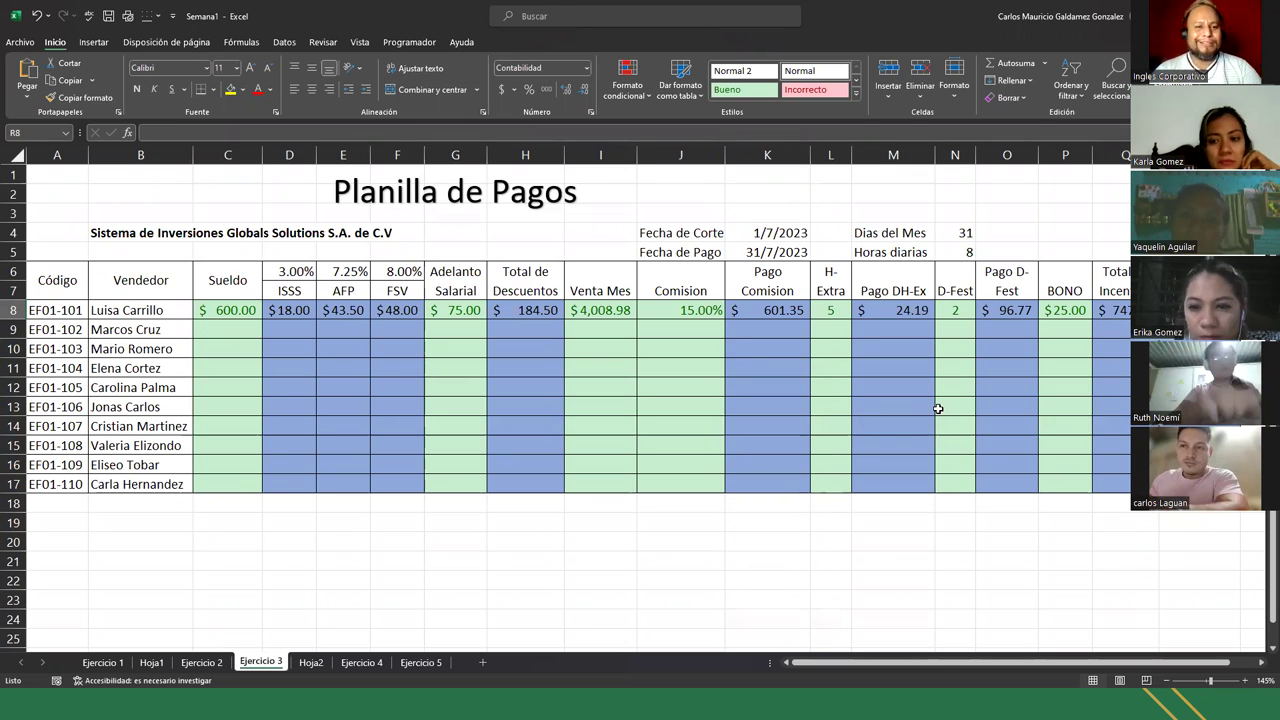
text(=)
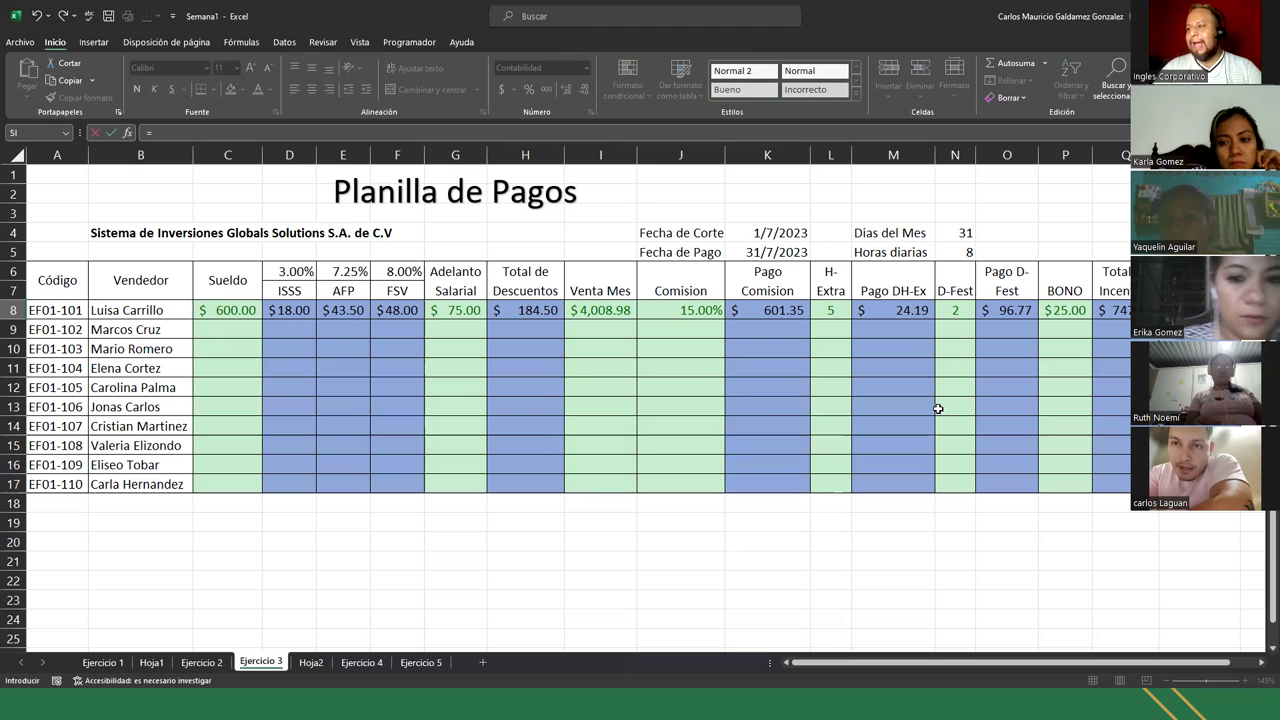
key(Left)
key(Left)
key(Left)
key(Left)
key(Left)
key(Left)
key(Left)
key(Left)
key(Left)
key(Left)
key(Left)
key(Left)
key(Left)
key(Left)
key(Left)
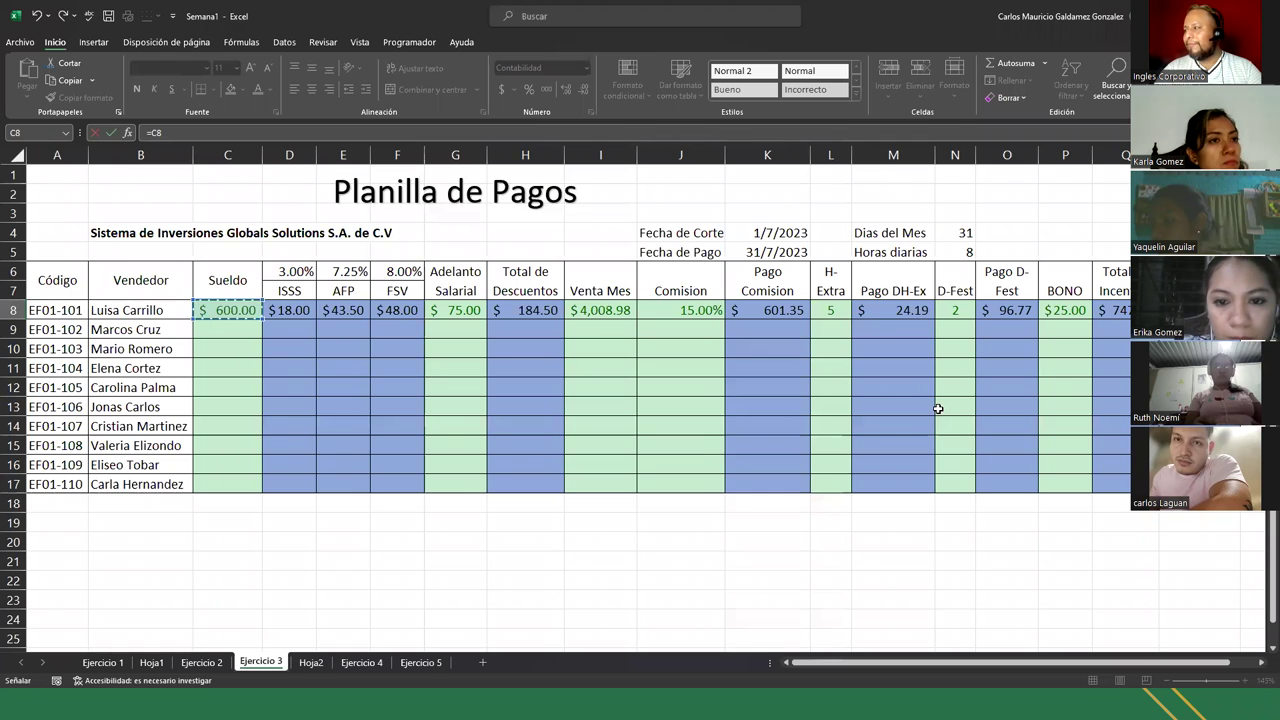
text(-)
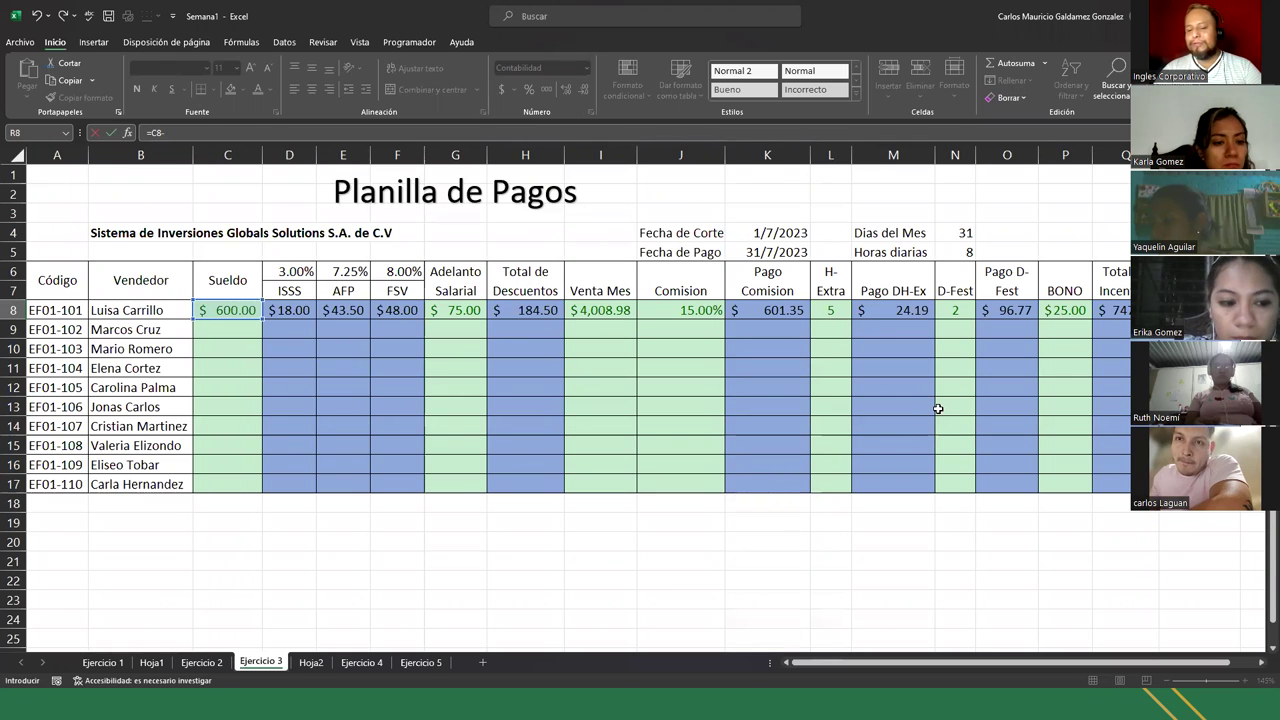
key(BackSpace)
text(+)
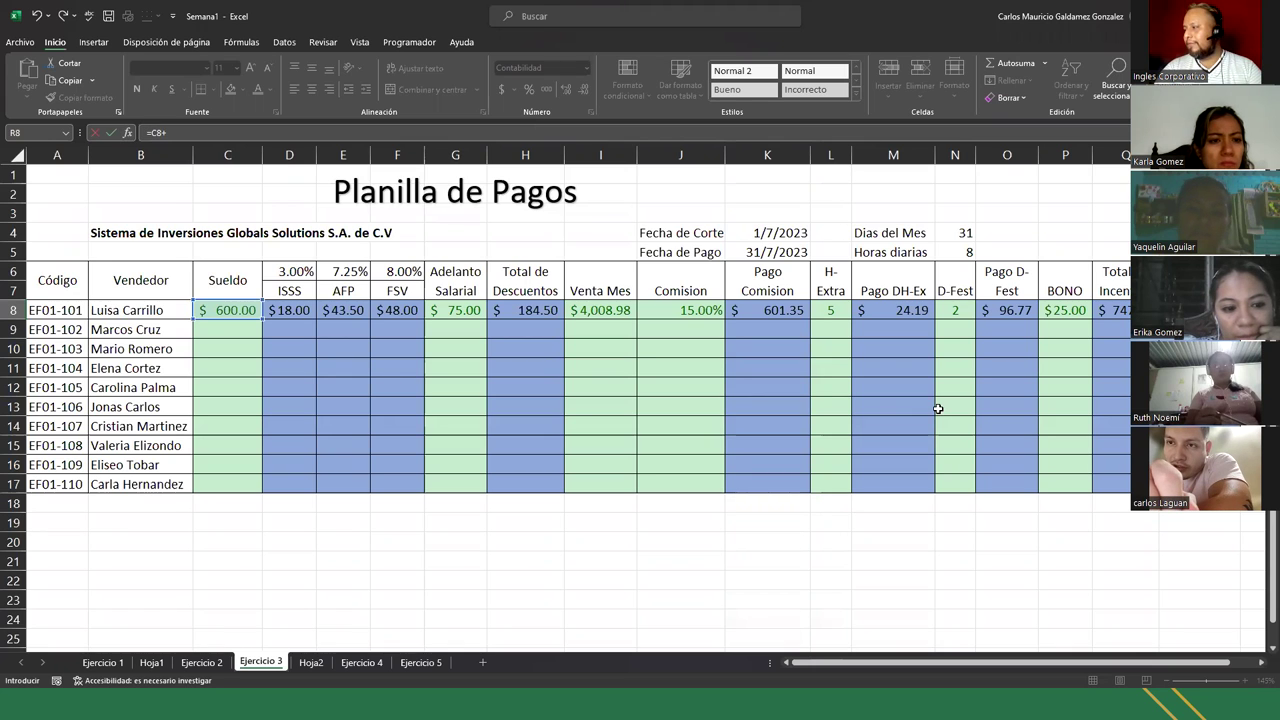
key(Left)
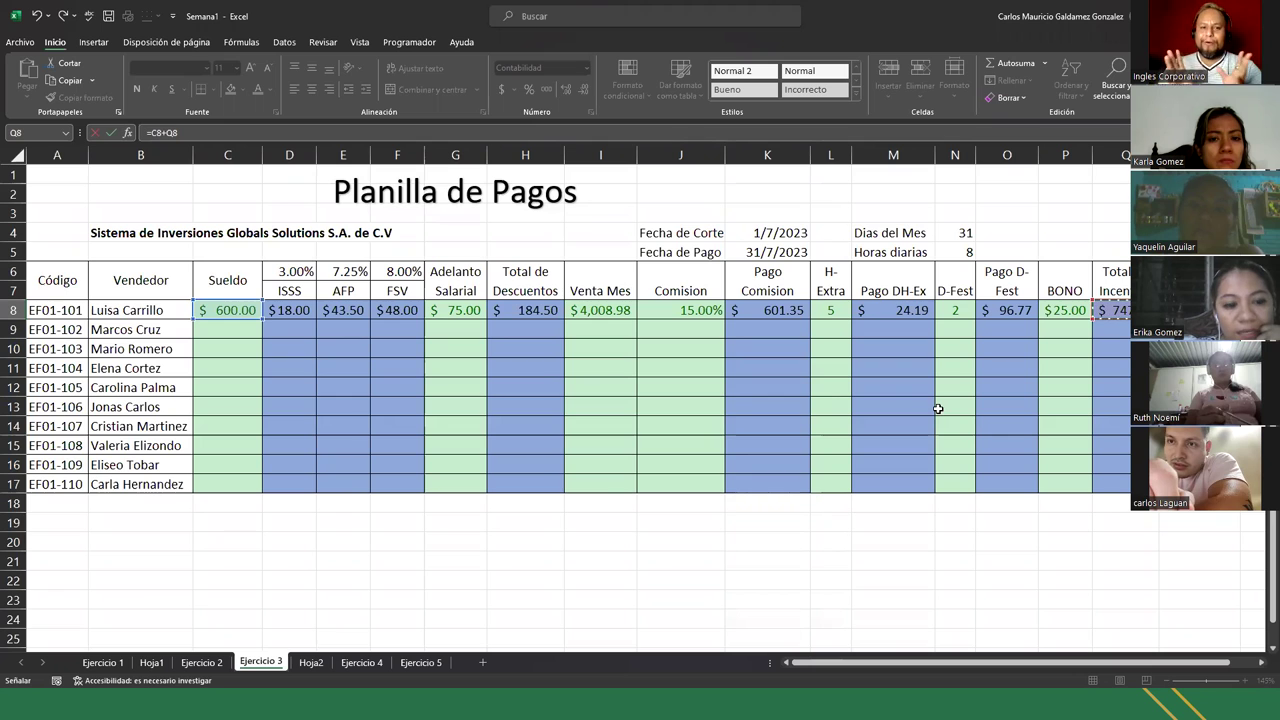
key(Escape)
- Highlight the first vendor's incentive cells K8, M8, O8 and P8 against Q8, and the deduction cells D8:G8 against H8
key(Left)
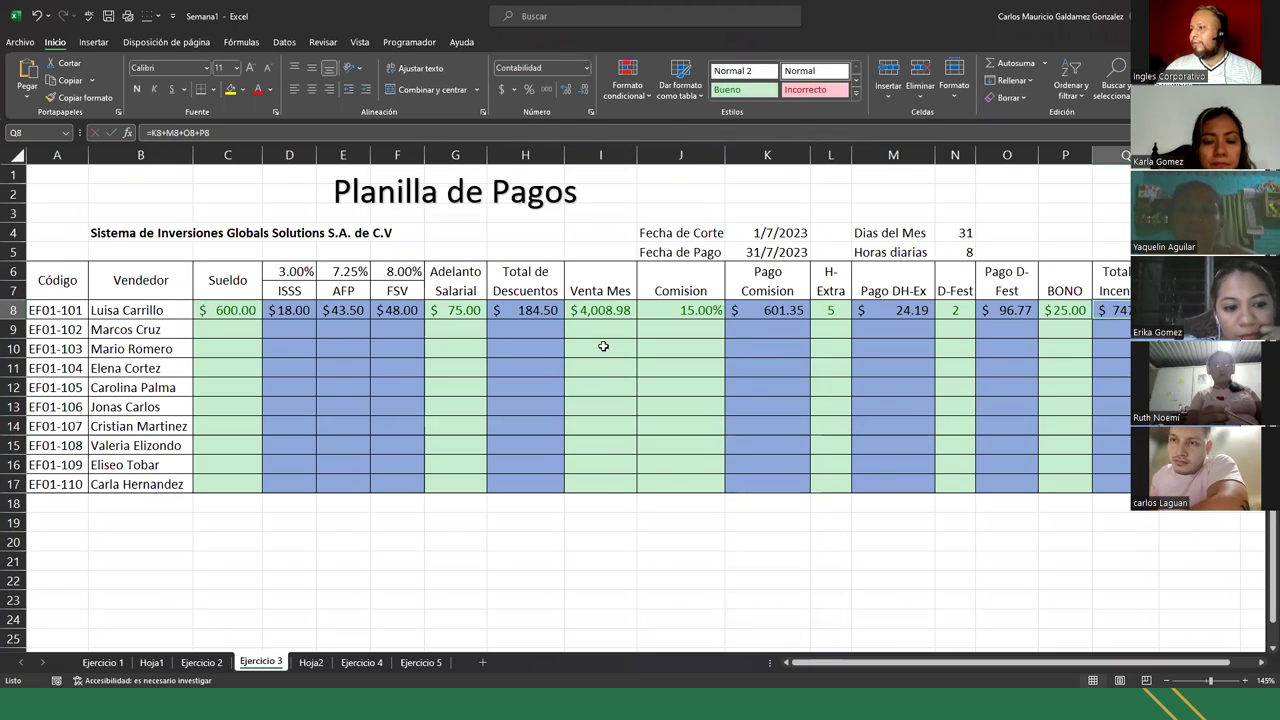
click(781, 311)
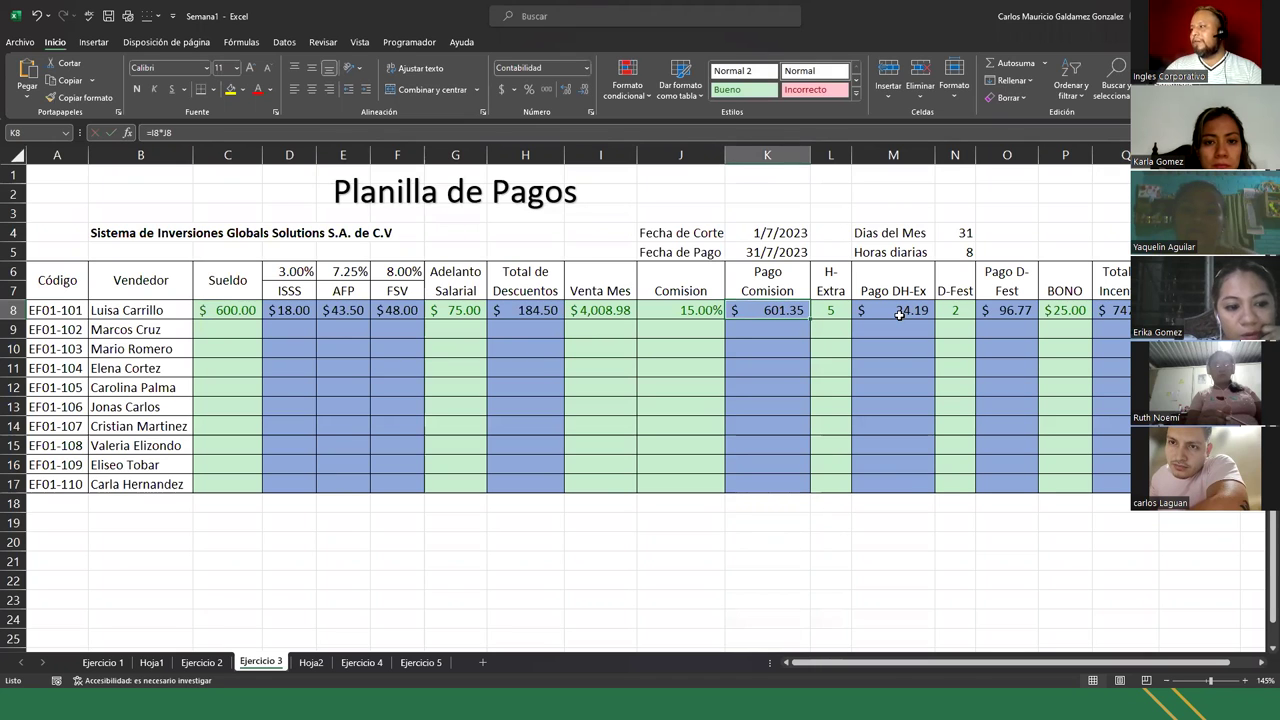
ctrl+click(899, 314)
ctrl+click(1005, 311)
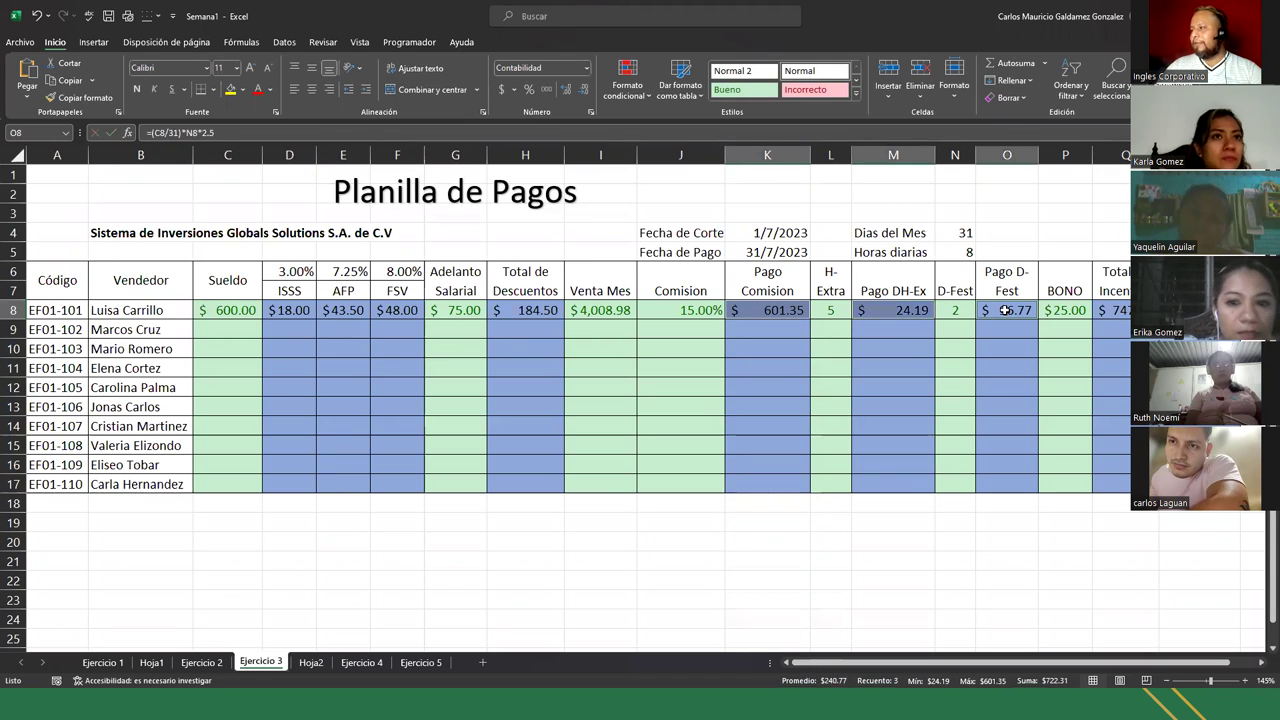
ctrl+click(1065, 311)
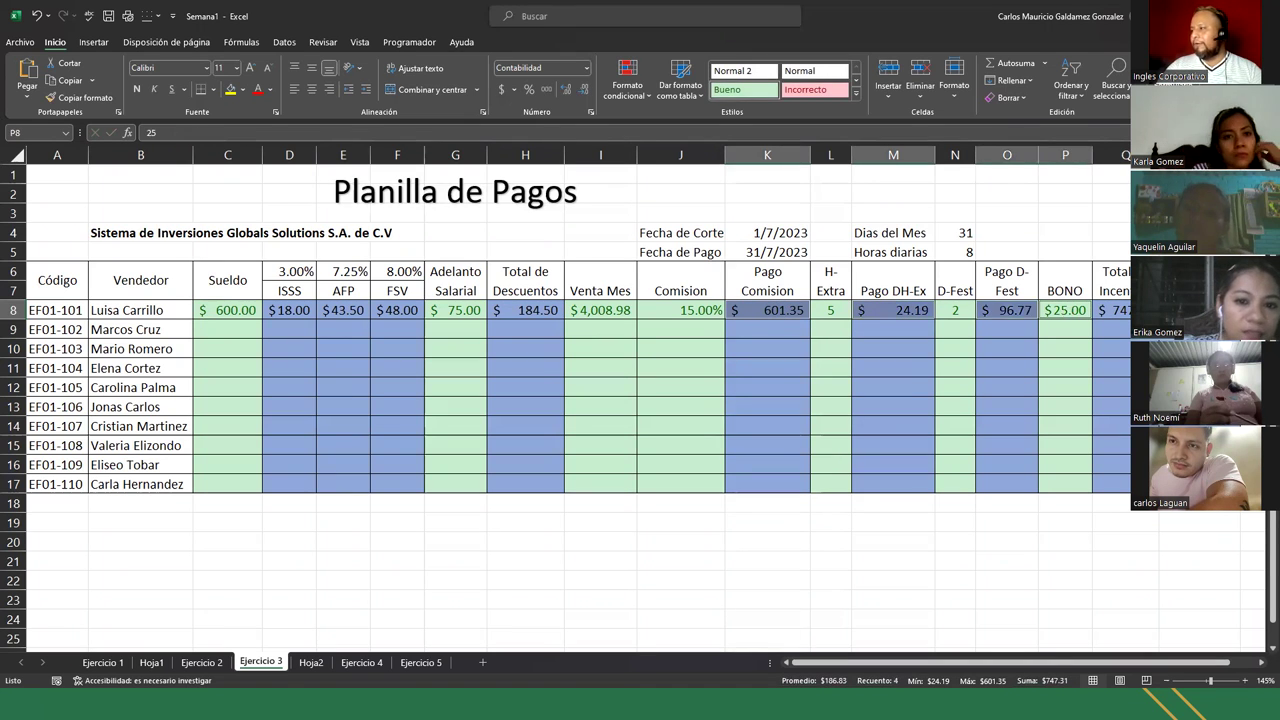
click(1125, 310)
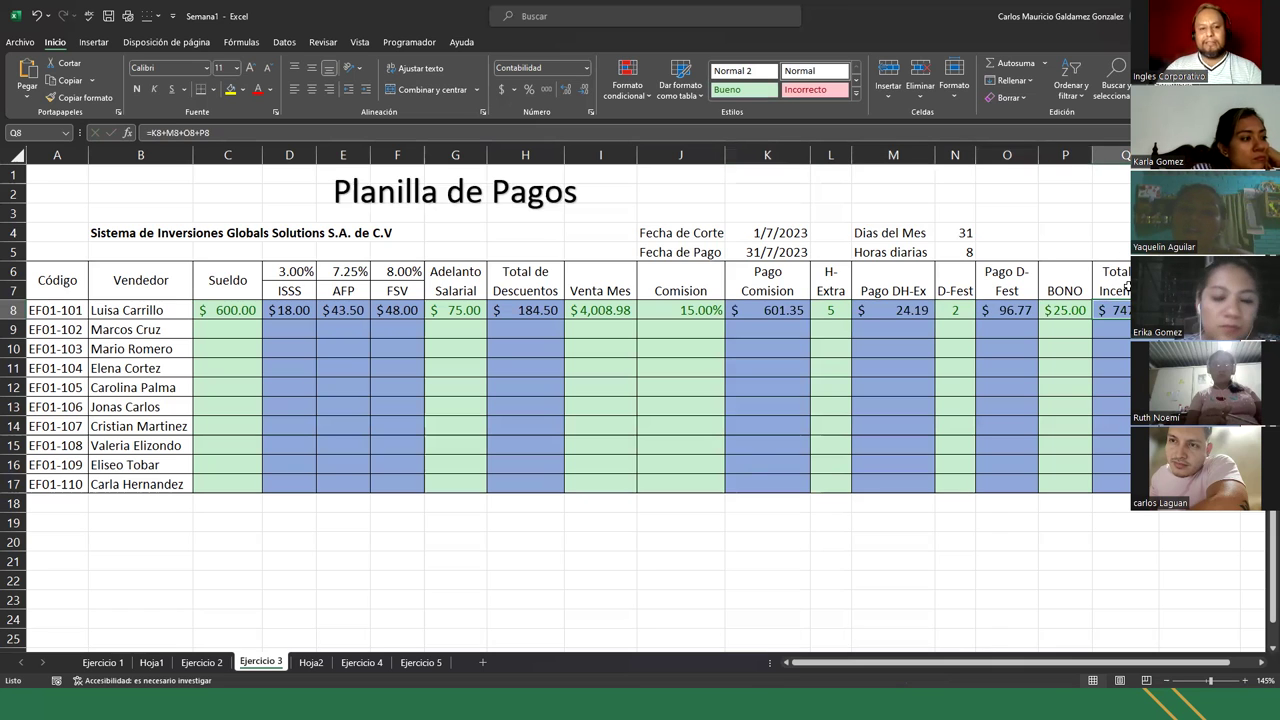
click(511, 312)
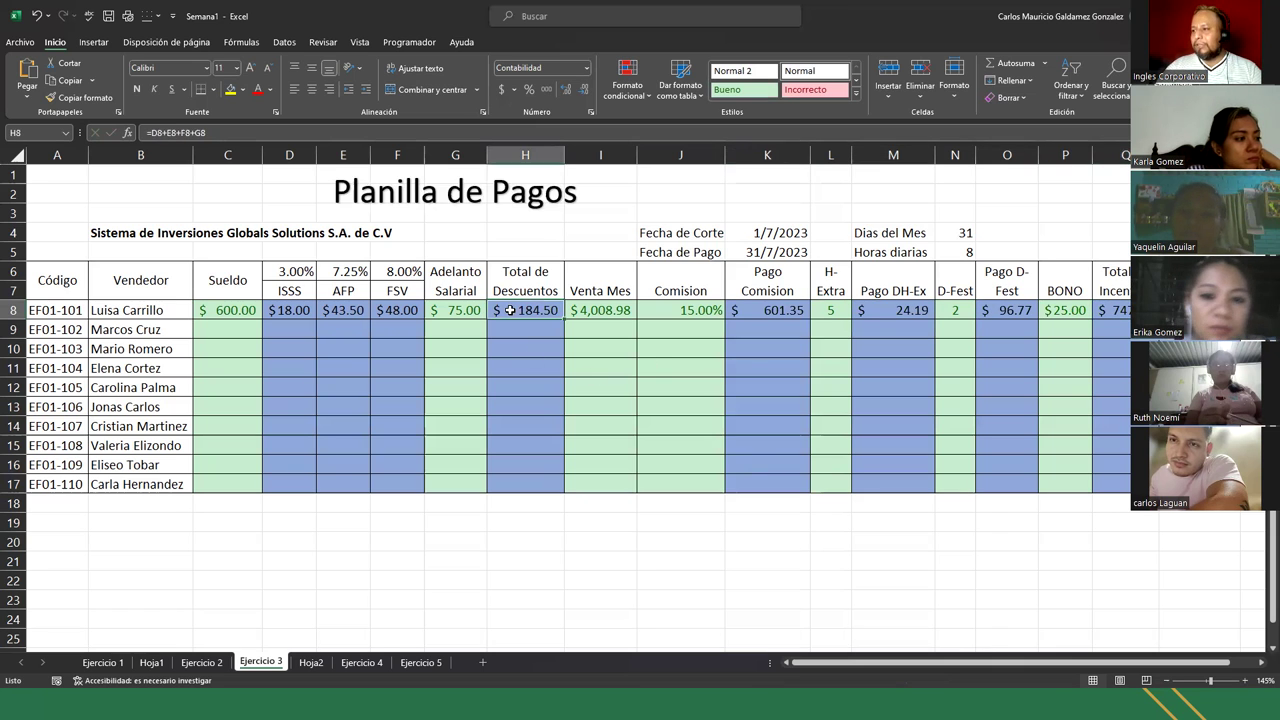
drag(302, 312, 455, 310)
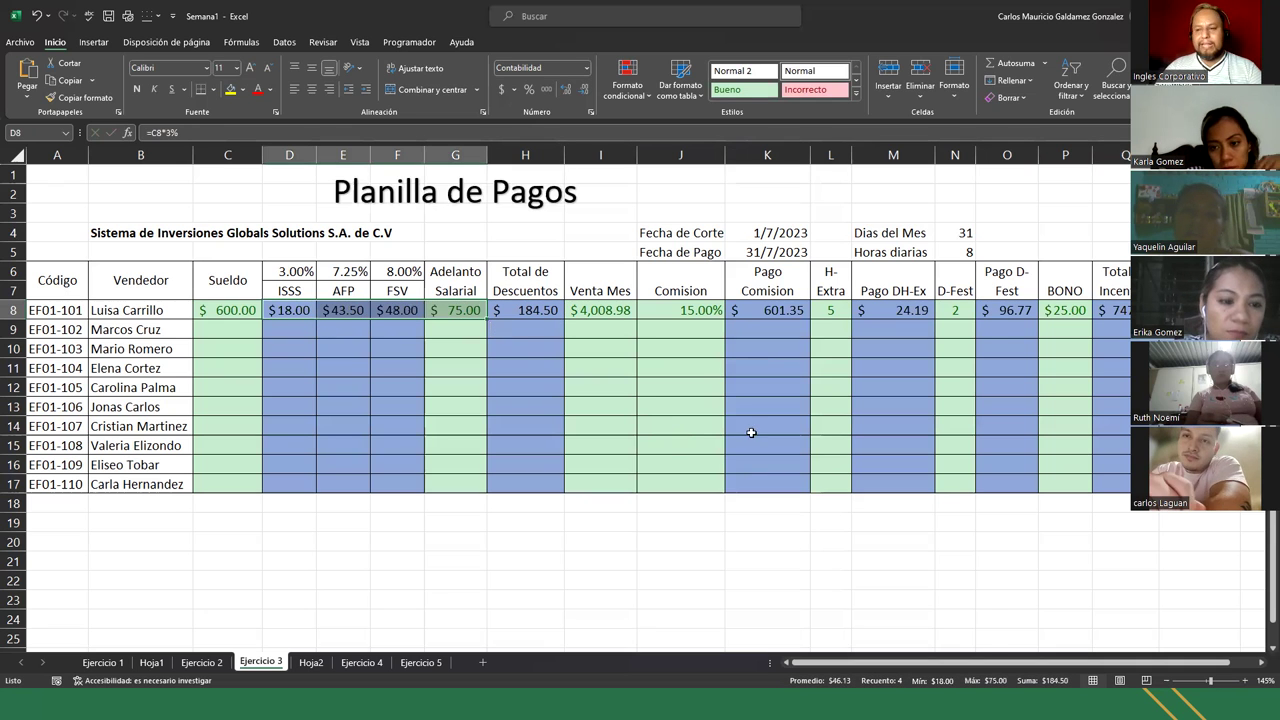
- Build the first vendor's final pay formula in R8 from salary, total deductions and total incentives, as =C8-H8+Q8
click(1180, 310)
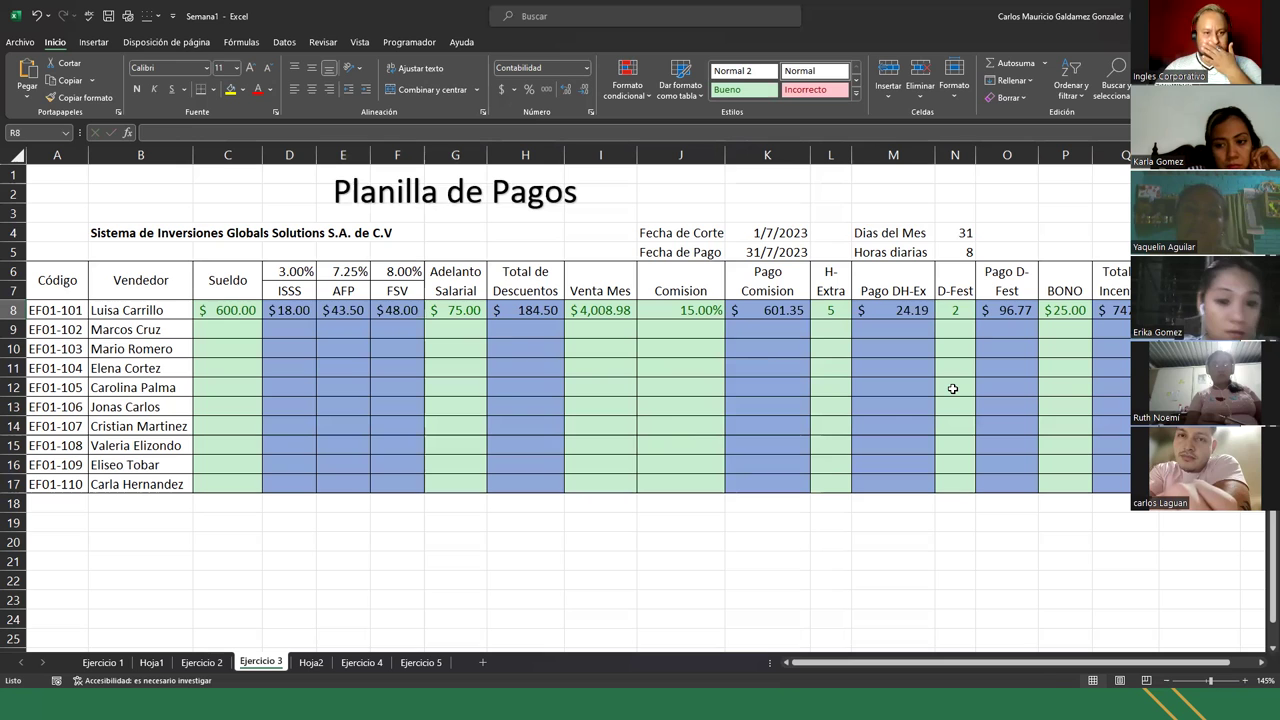
text(=)
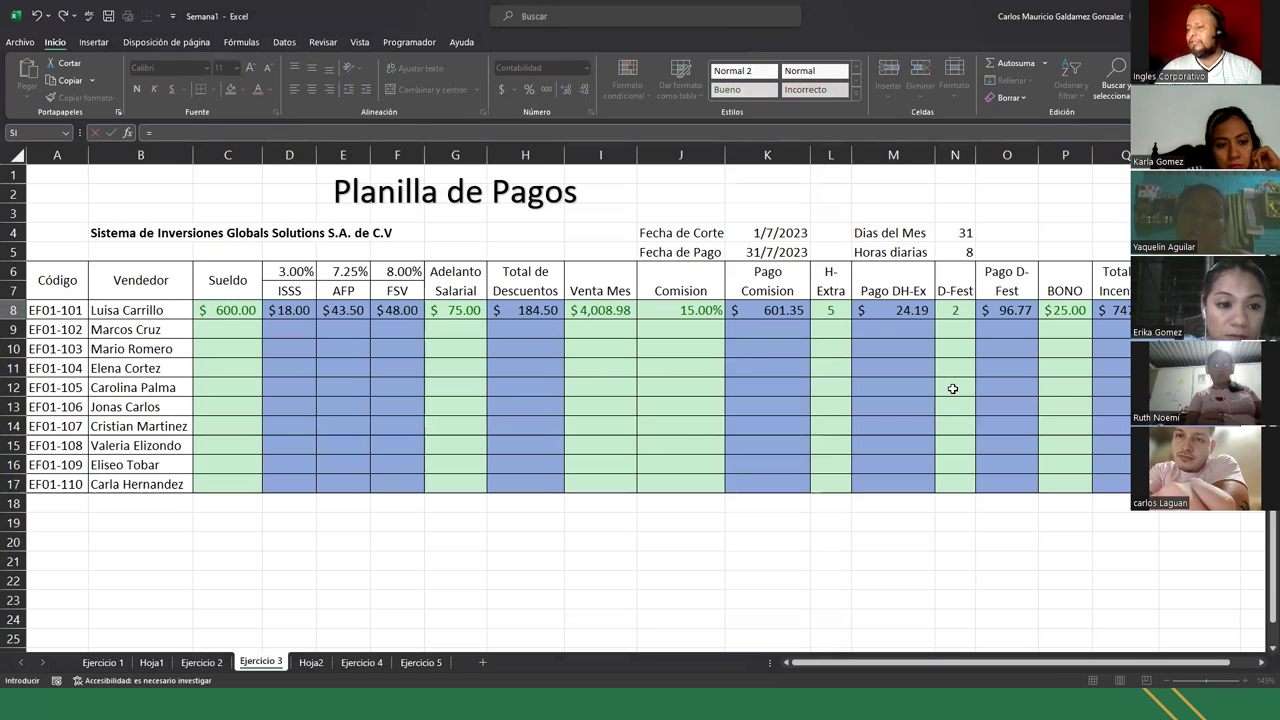
key(Left)
key(Left)
key(Left)
key(Left)
key(Left)
key(Left)
key(Left)
key(Left)
key(Left)
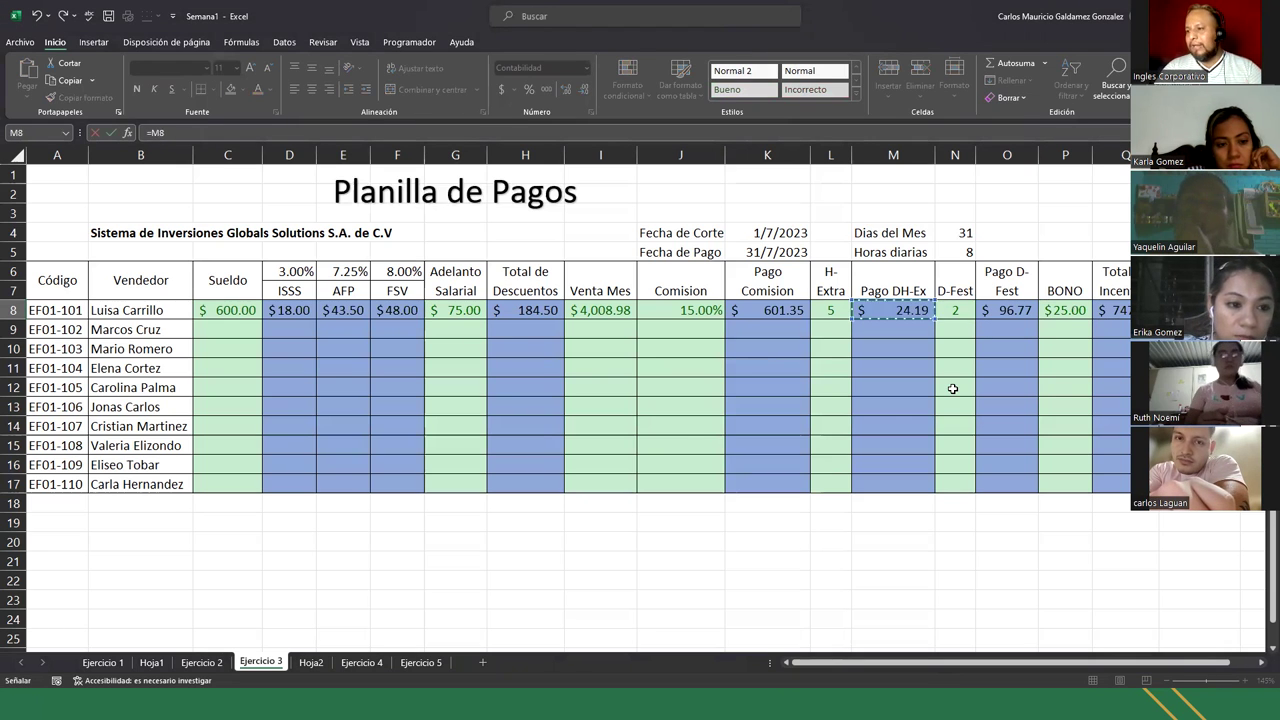
key(Left)
key(Left)
key(Left)
key(Left)
key(Left)
key(Left)
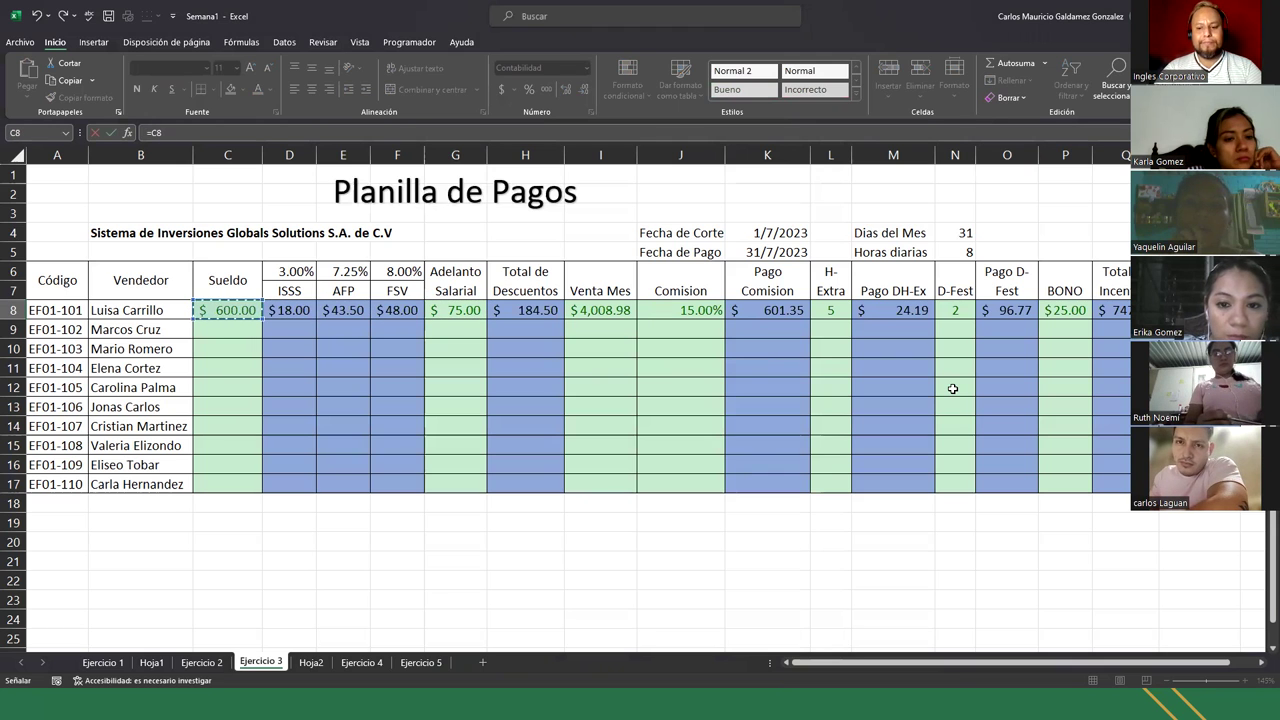
text(-)
key(Left)
key(Left)
key(Left)
key(Left)
key(Left)
key(Left)
key(Left)
key(Left)
key(Left)
key(Left)
text(+)
key(Left)
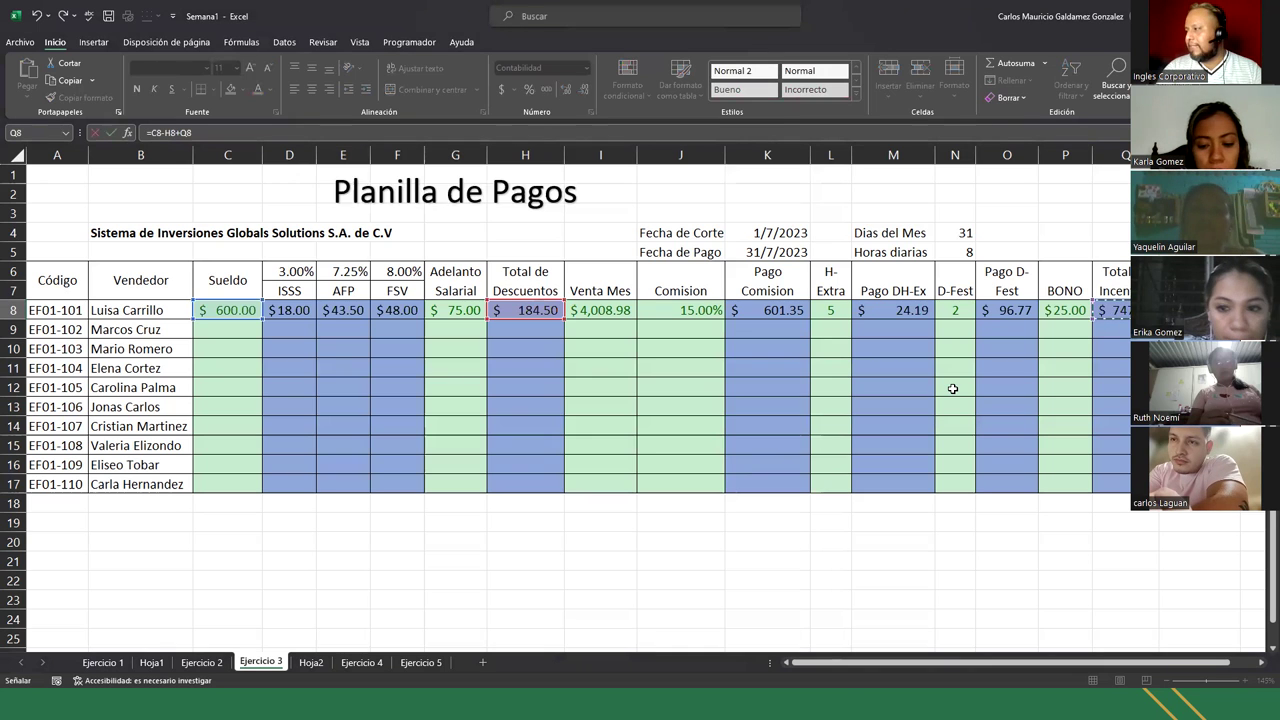
key(Return)
- Open the final pay formula in R8 and capture a screen snip of the payroll sheet's header and first vendor rows
key(Up)
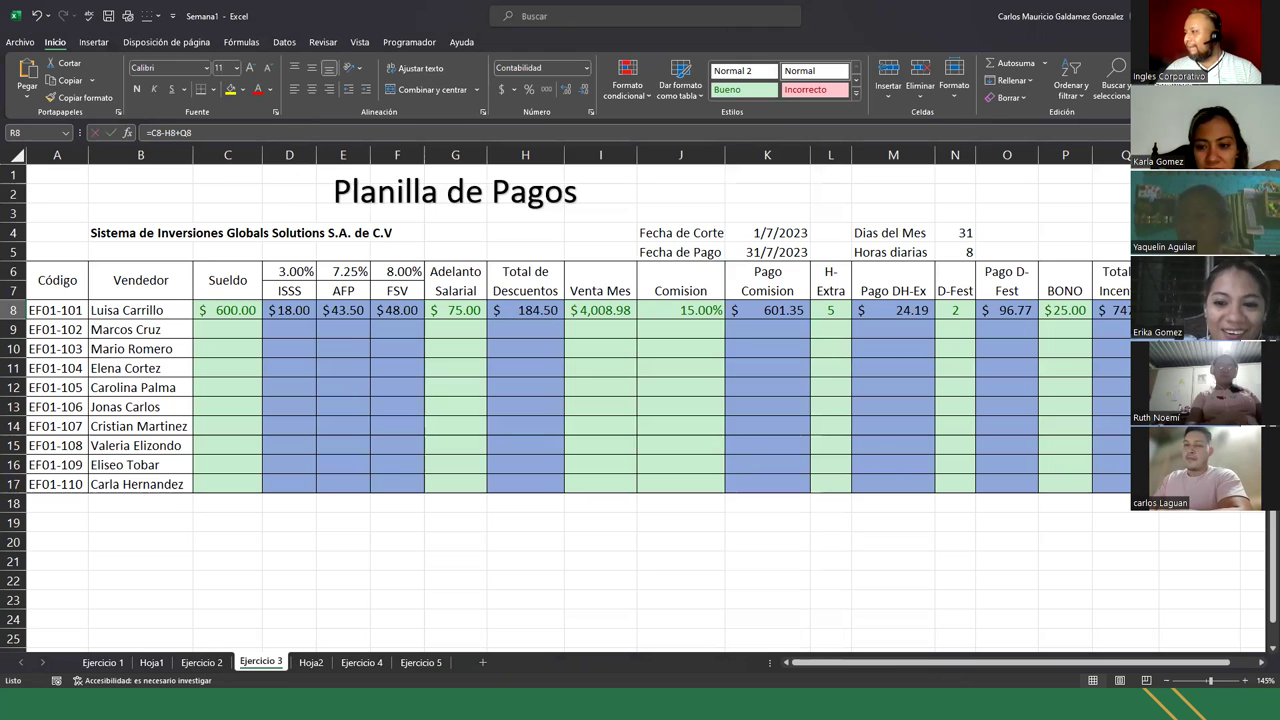
key(F2)
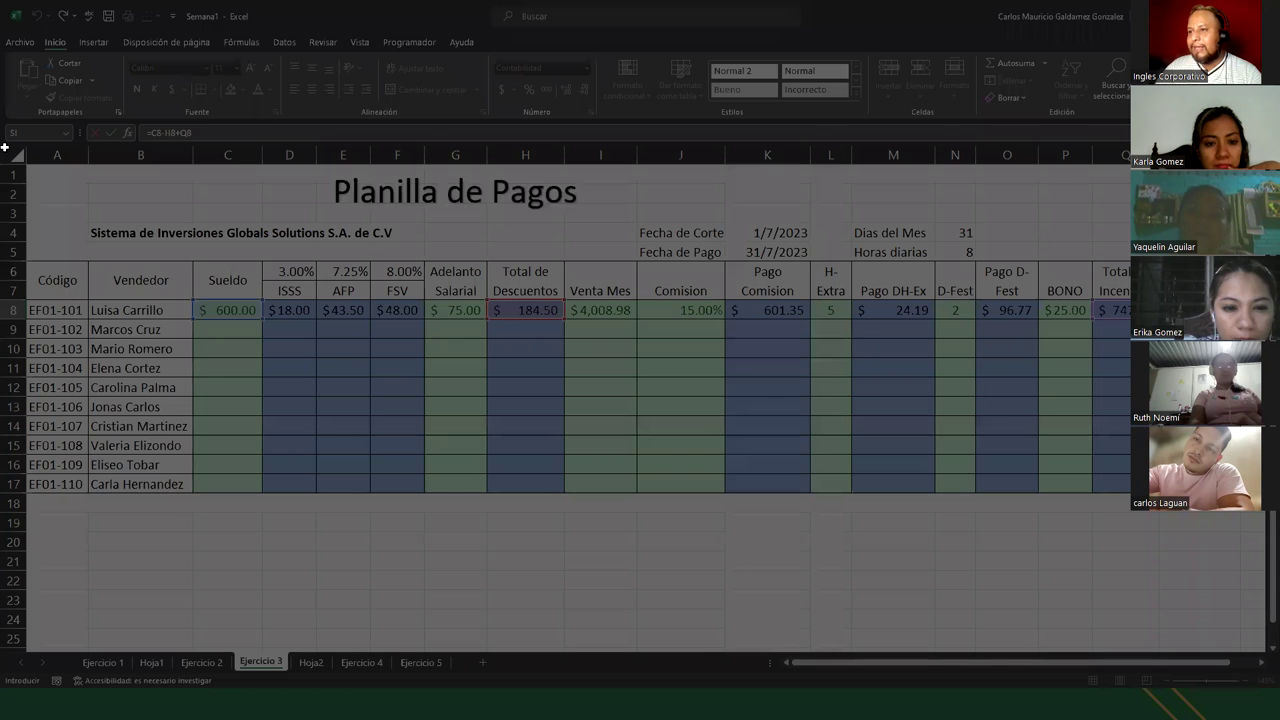
drag(4, 147, 1152, 366)
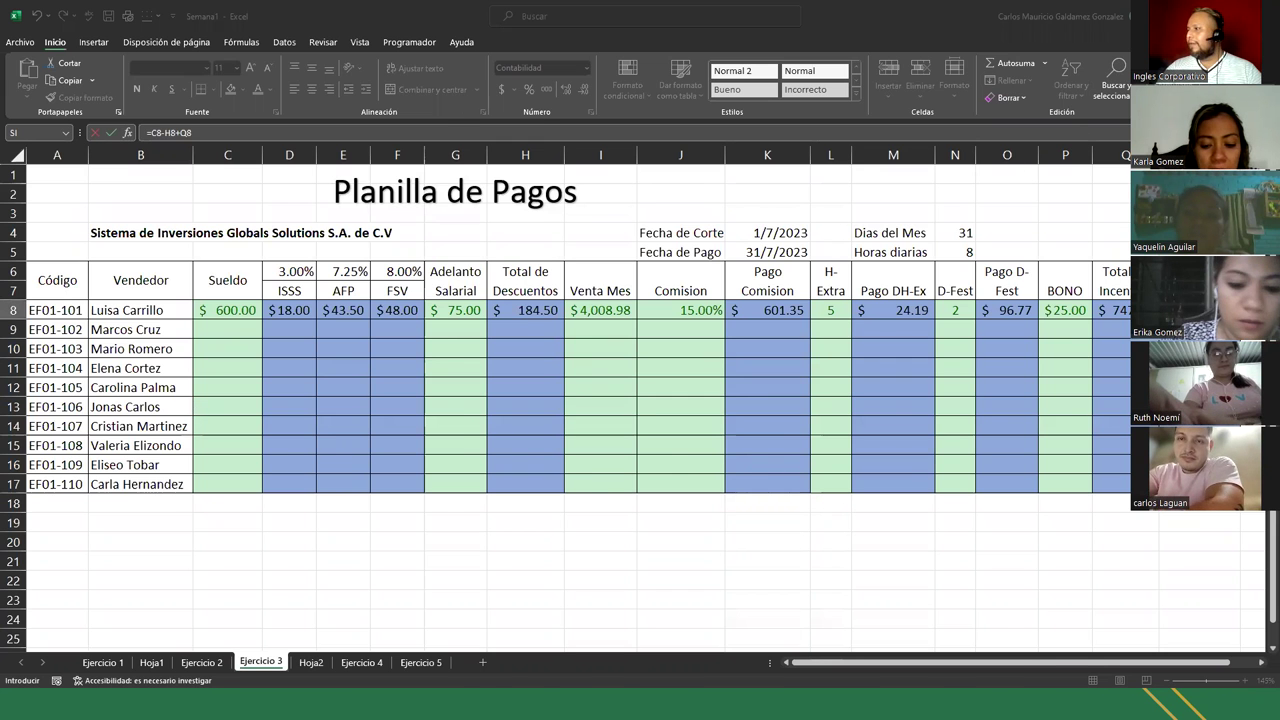
- Switch to the slideshow and advance past the Preguntas and Conclusiones slides to the closing Muchas Gracias slide
key(alt+Tab)
click(1066, 349)
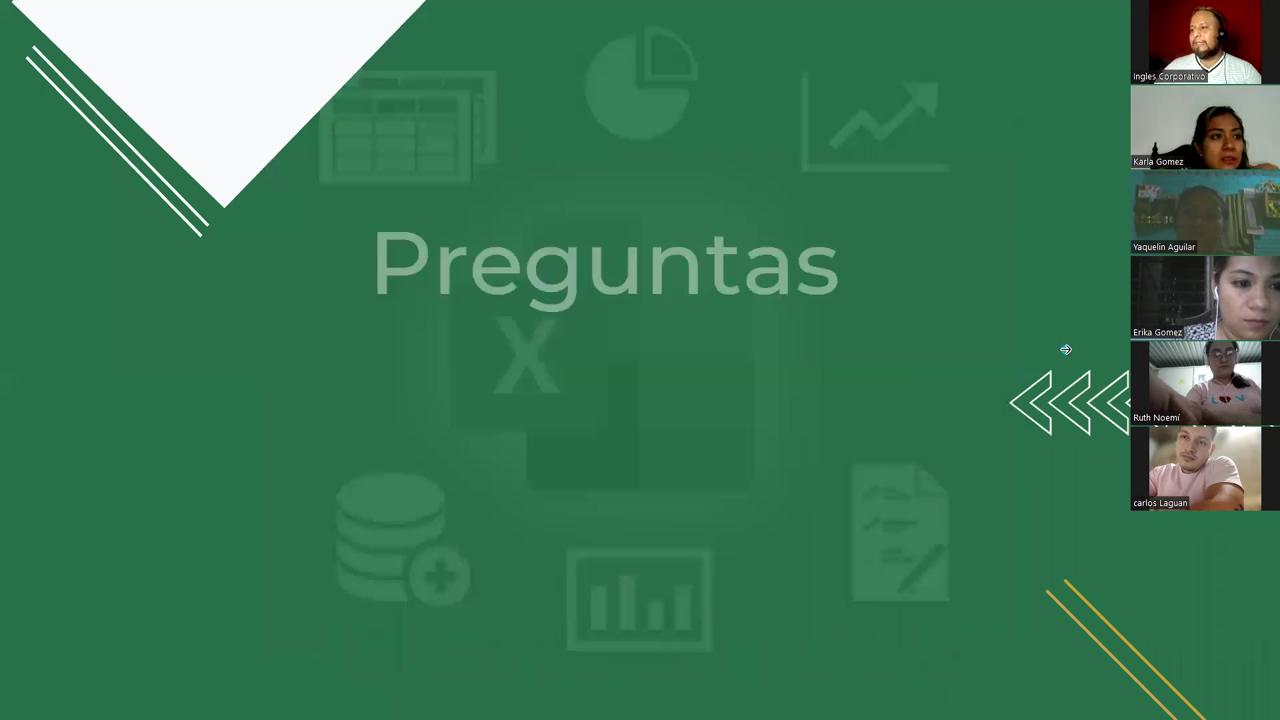
key(Right)
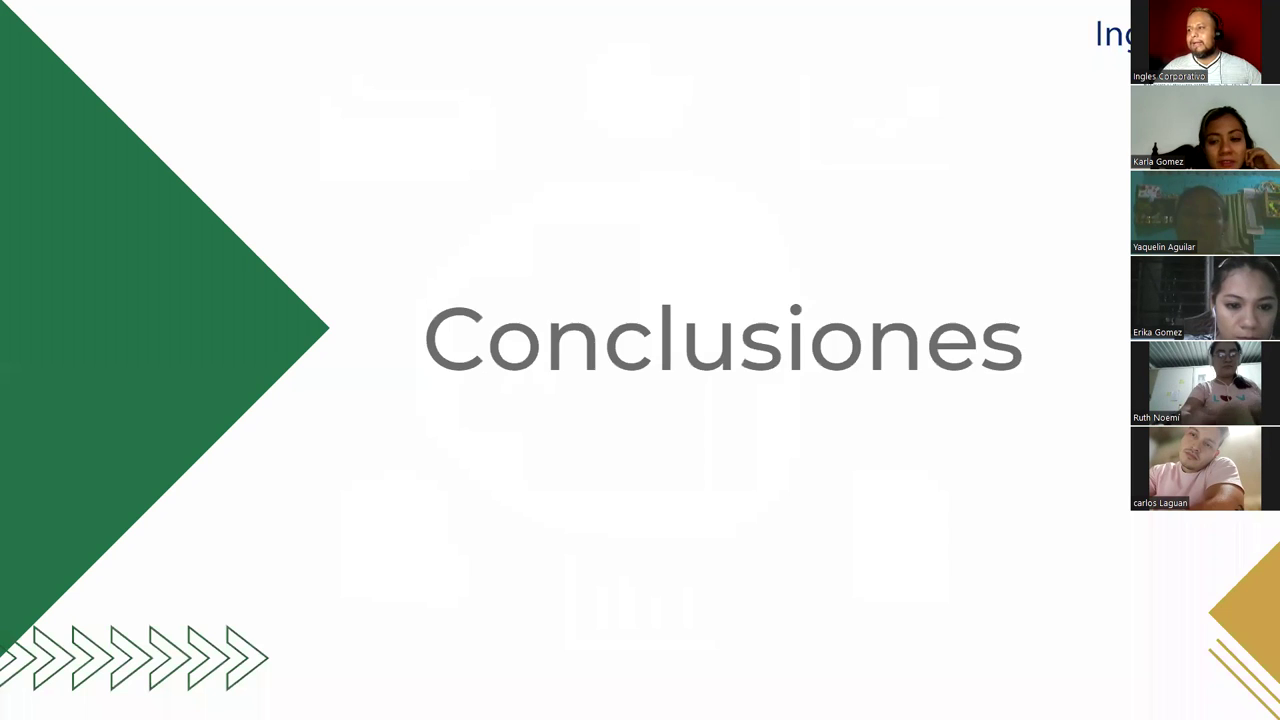
key(Right)
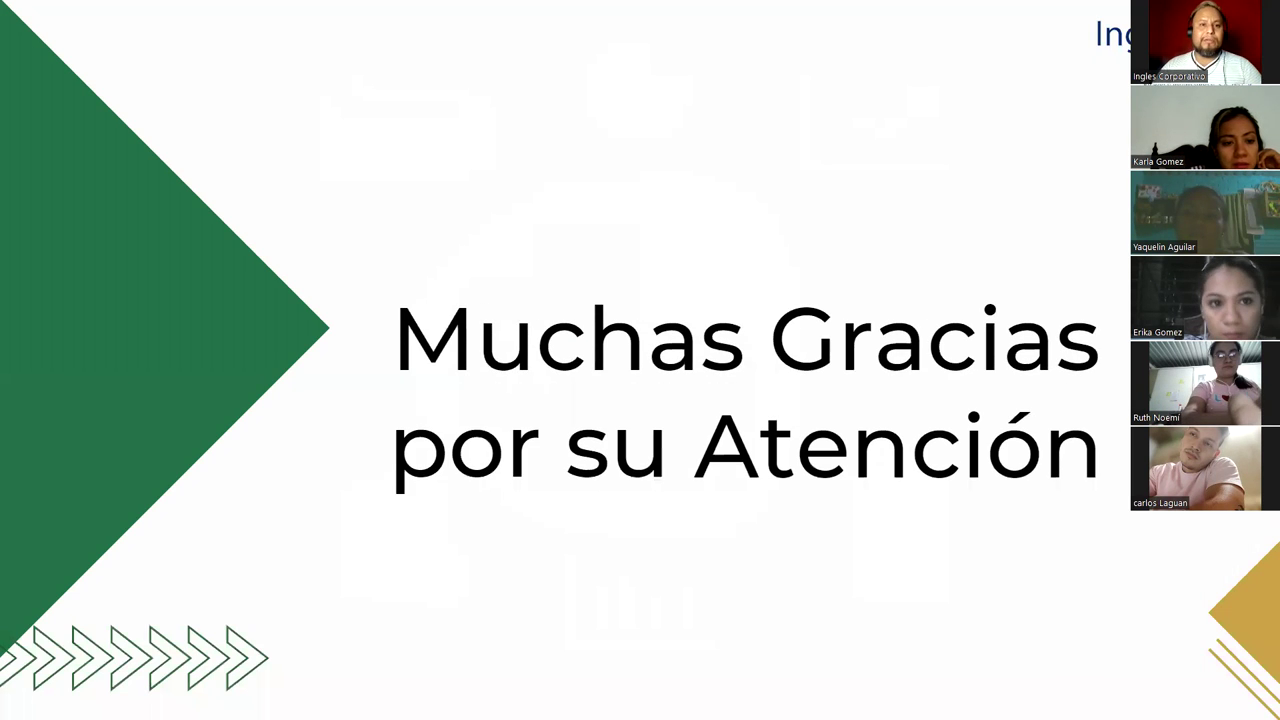